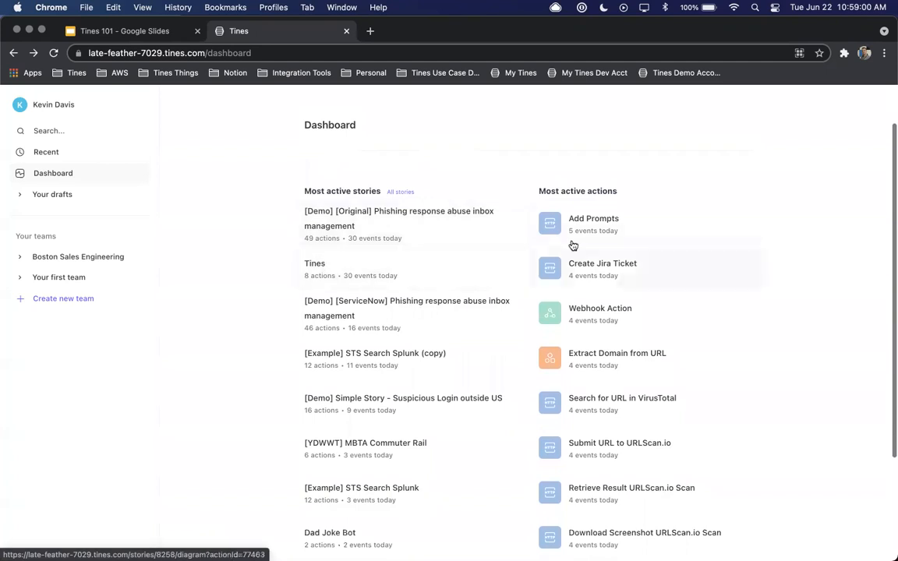
# Review the dashboard and expand the Boston Sales Engineering team to examine its story folders
pyautogui.scroll(-5, 575, 250)
pyautogui.scroll(5, 576, 250)
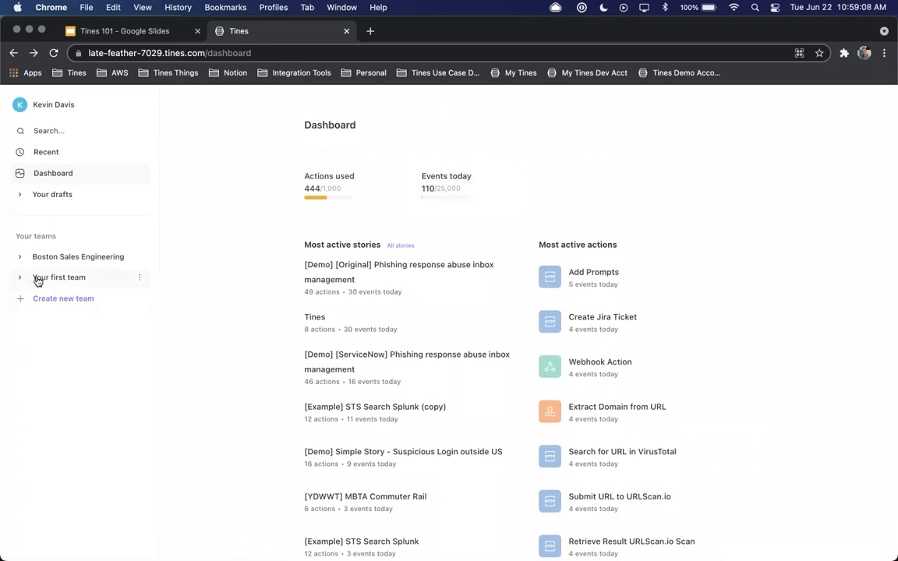
pyautogui.click(21, 258)
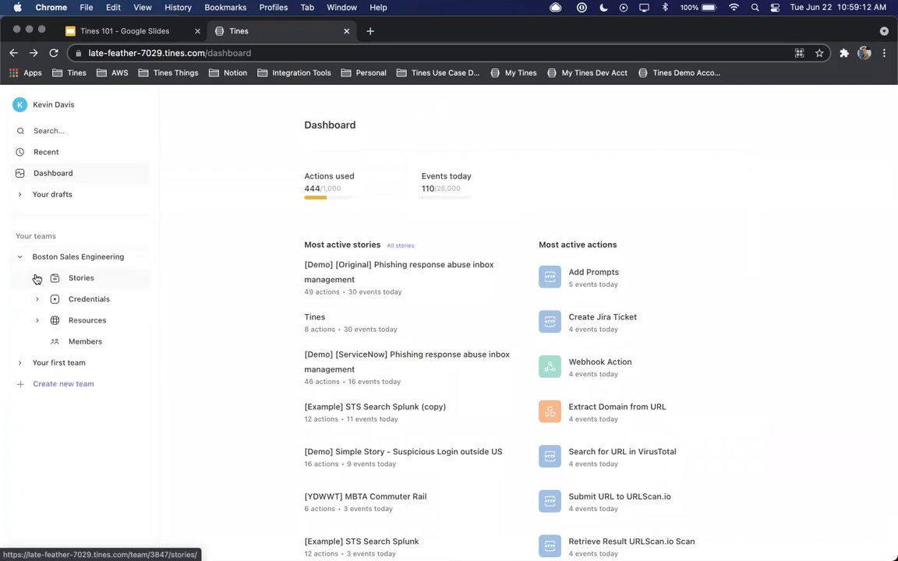
pyautogui.click(37, 279)
pyautogui.scroll(-2, 65, 286)
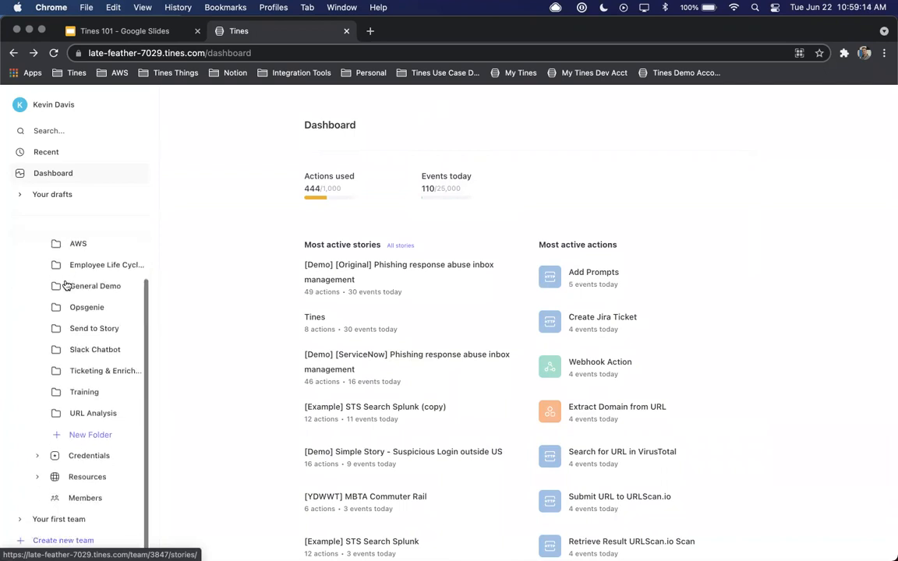
pyautogui.scroll(2, 67, 284)
pyautogui.scroll(-2, 66, 285)
# Expand the Boston Sales Engineering team's credentials and look through the full credentials list
pyautogui.click(37, 455)
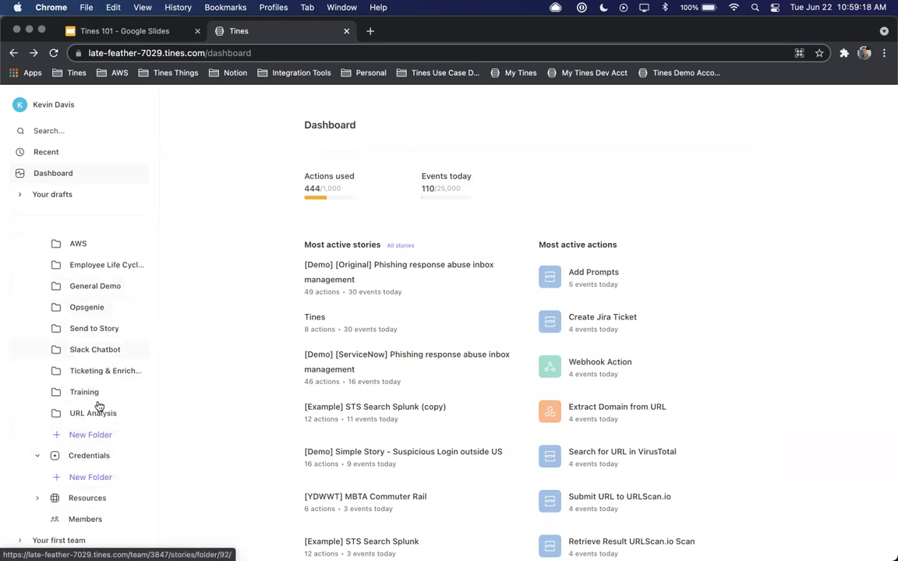
pyautogui.click(91, 457)
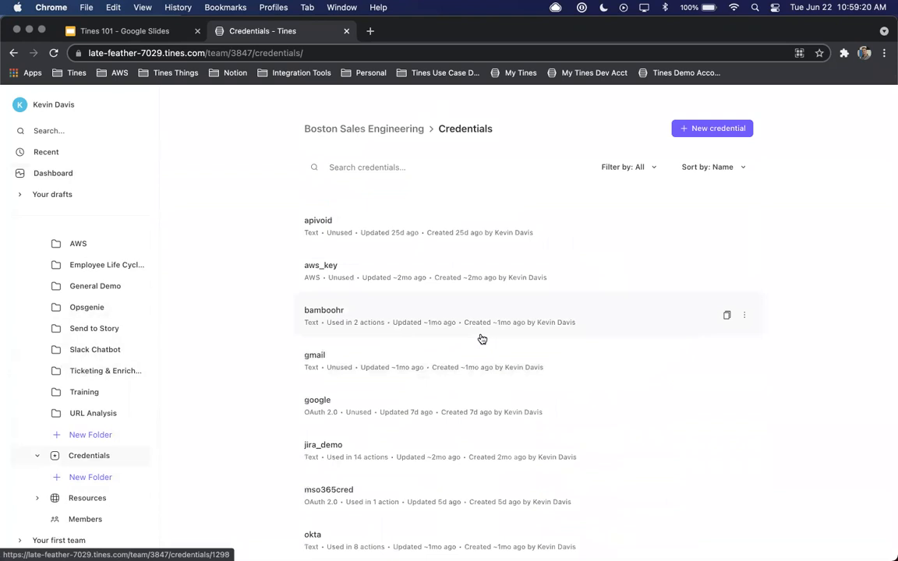
pyautogui.scroll(-2, 604, 329)
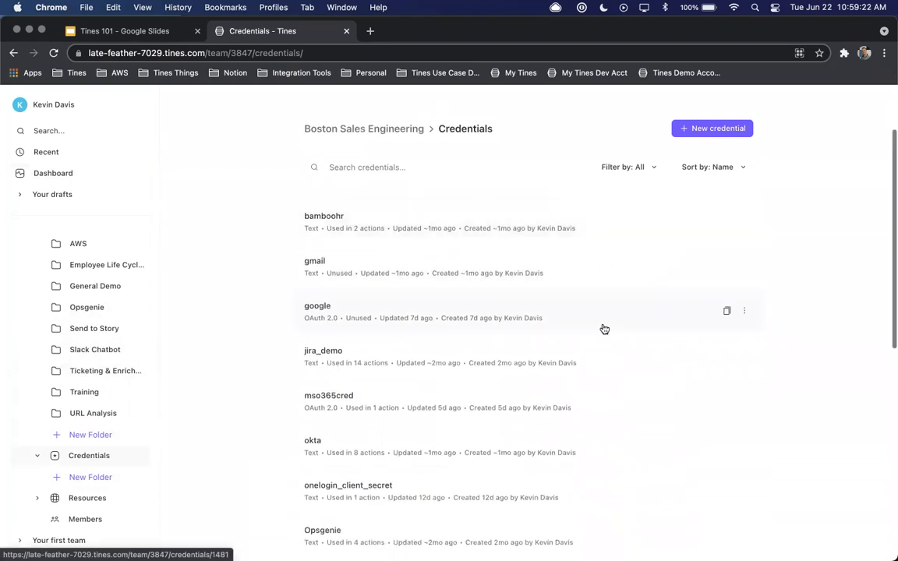
pyautogui.scroll(-2, 604, 329)
pyautogui.scroll(-6, 604, 329)
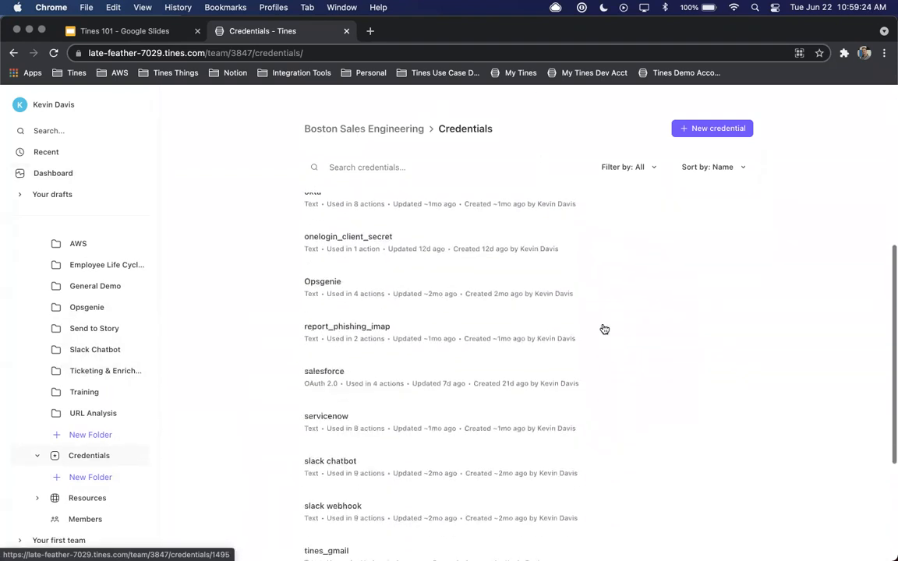
pyautogui.scroll(-2, 604, 329)
pyautogui.scroll(10, 604, 329)
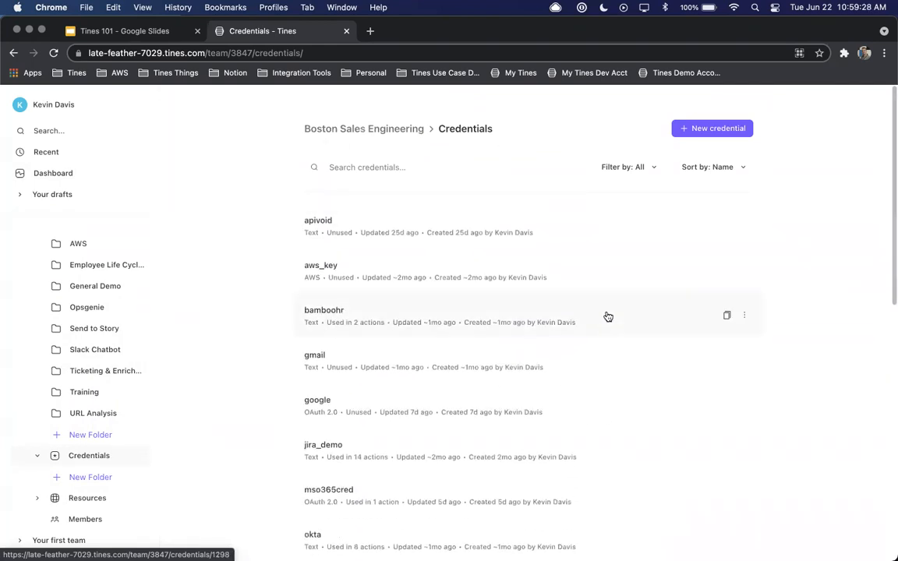
# Examine the available types in the new credential form and close it without saving
pyautogui.click(693, 127)
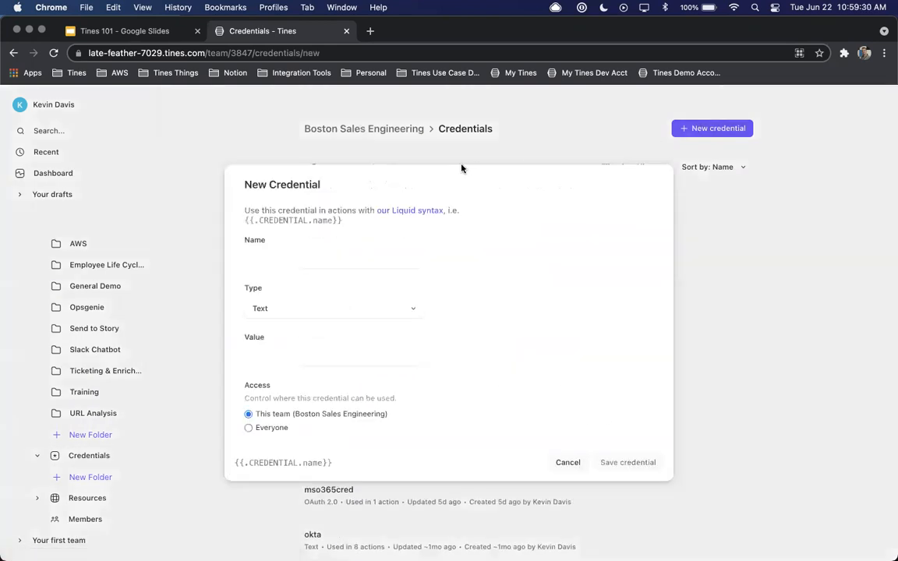
pyautogui.click(280, 309)
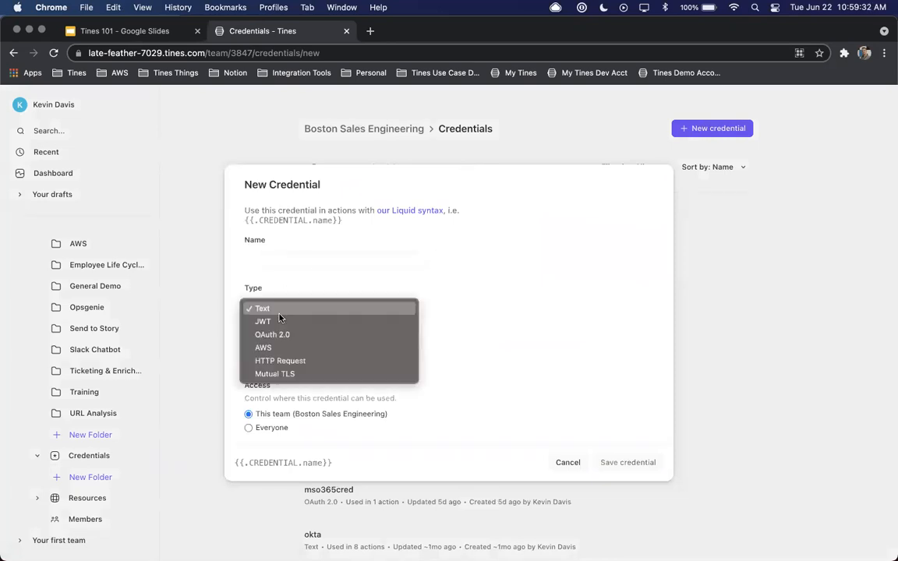
pyautogui.click(537, 321)
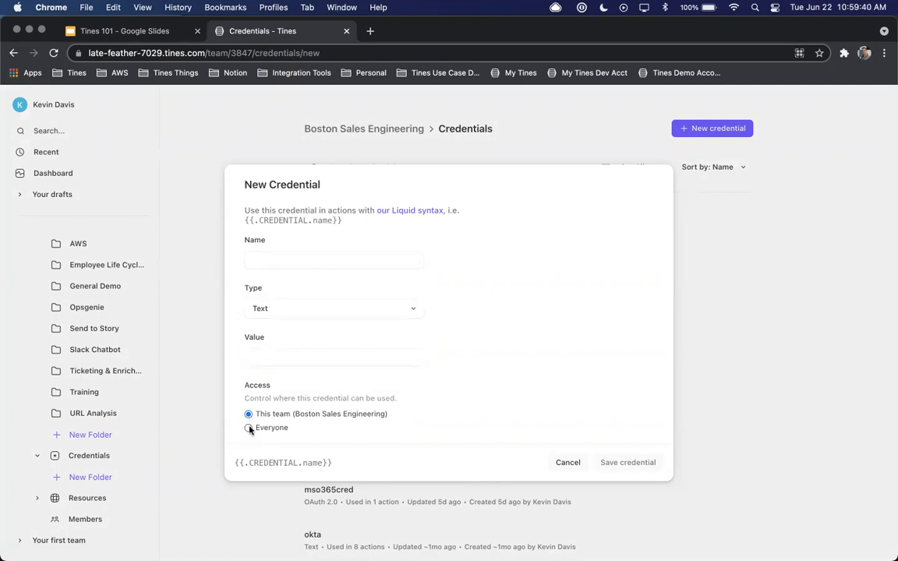
pyautogui.click(567, 463)
# View the team's resources and the new resource form, closing the form without saving
pyautogui.click(87, 498)
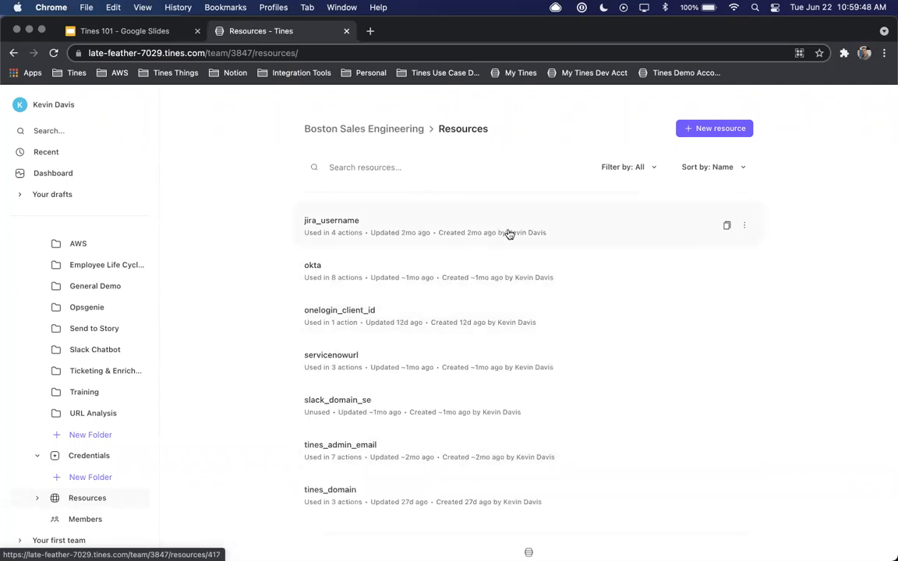
pyautogui.click(723, 130)
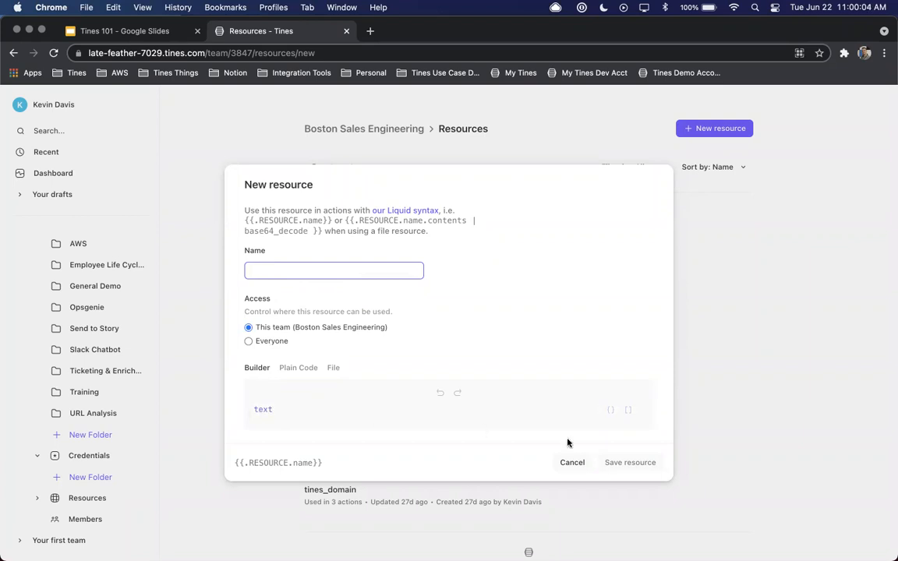
pyautogui.click(573, 463)
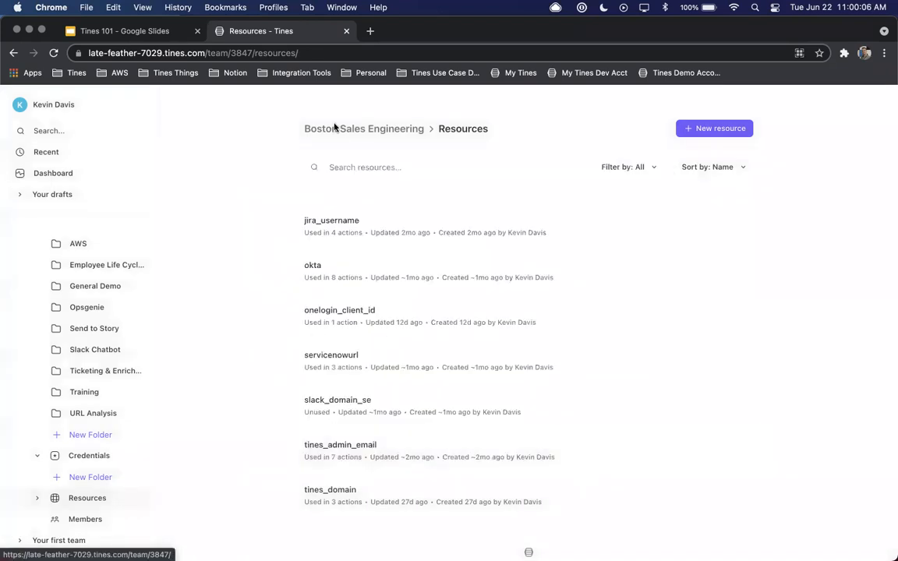
# Collapse the team's story and credential folders and create a new story in Boston Sales Engineering
pyautogui.scroll(3, 60, 282)
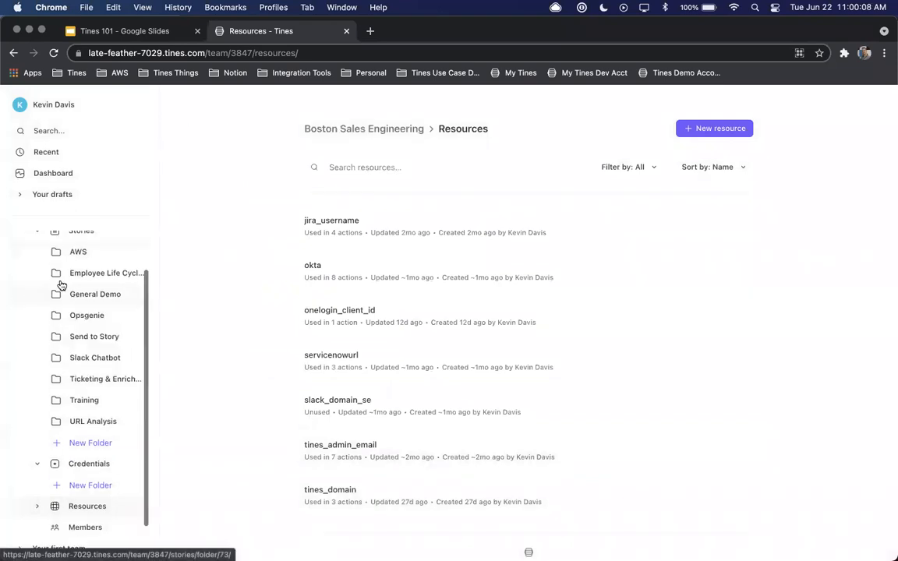
pyautogui.click(37, 278)
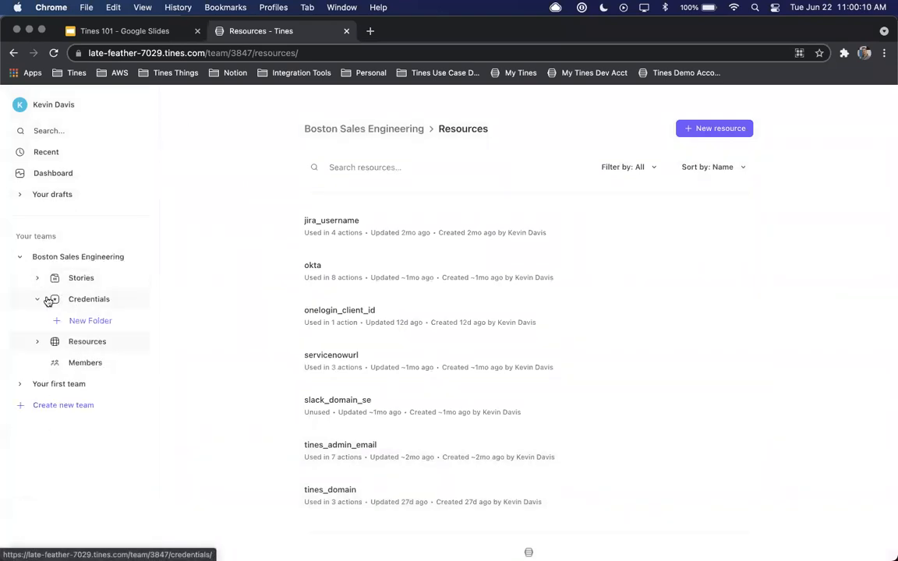
pyautogui.click(37, 299)
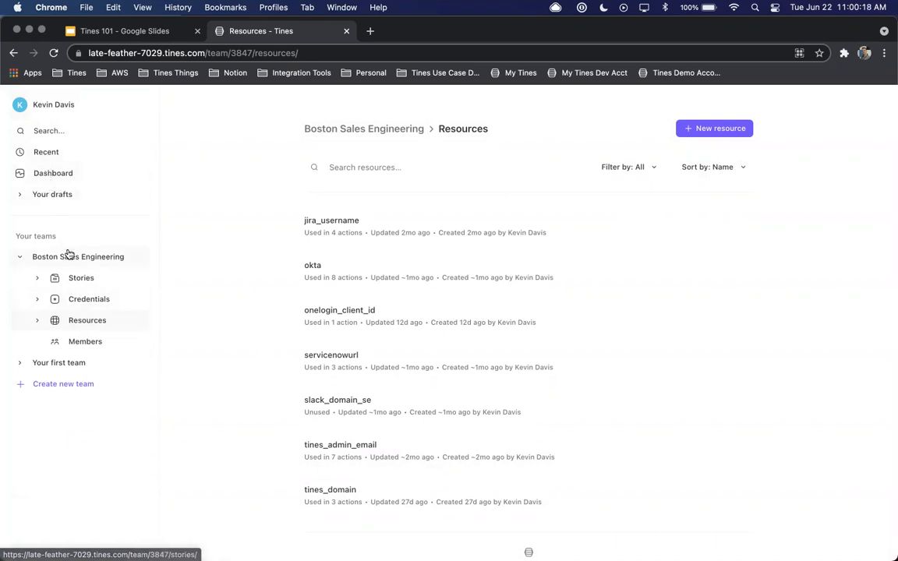
pyautogui.click(71, 278)
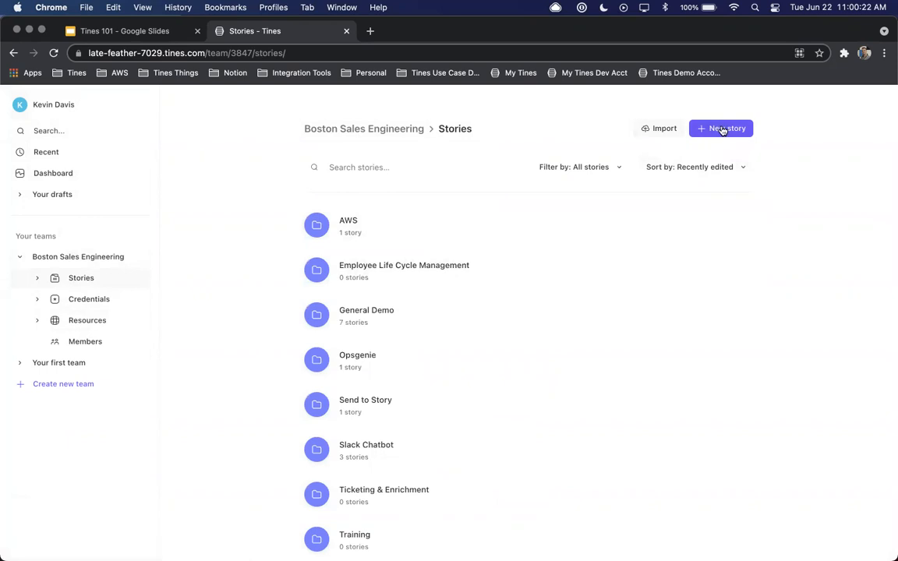
pyautogui.click(722, 130)
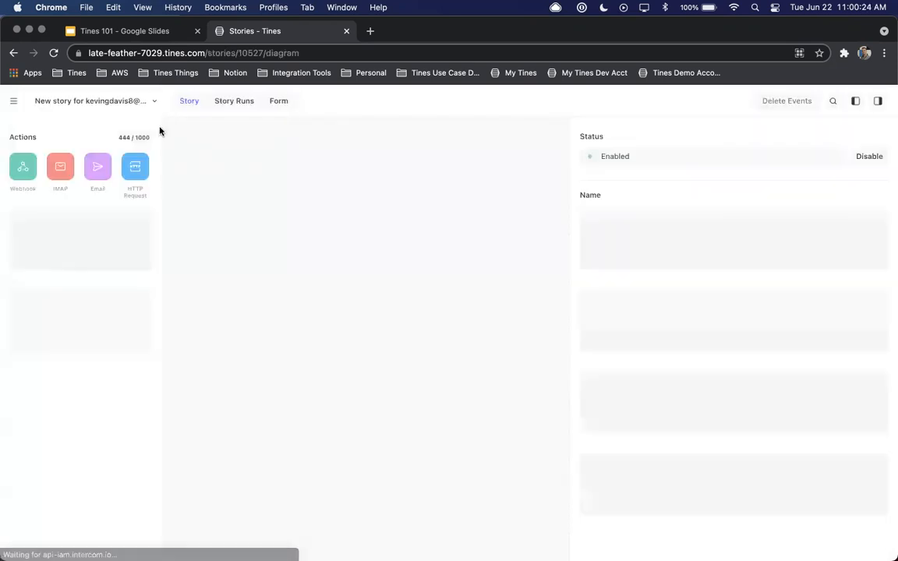
# Name the new story "Tines 101 Story"
pyautogui.moveTo(571, 166); pyautogui.dragTo(661, 167)
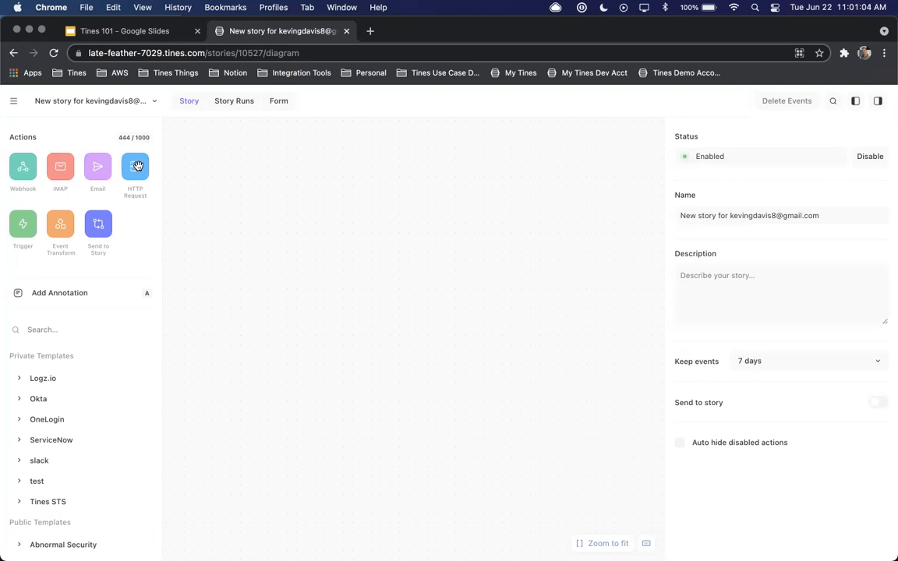
pyautogui.click(708, 216)
pyautogui.write('Tines 101 Story')
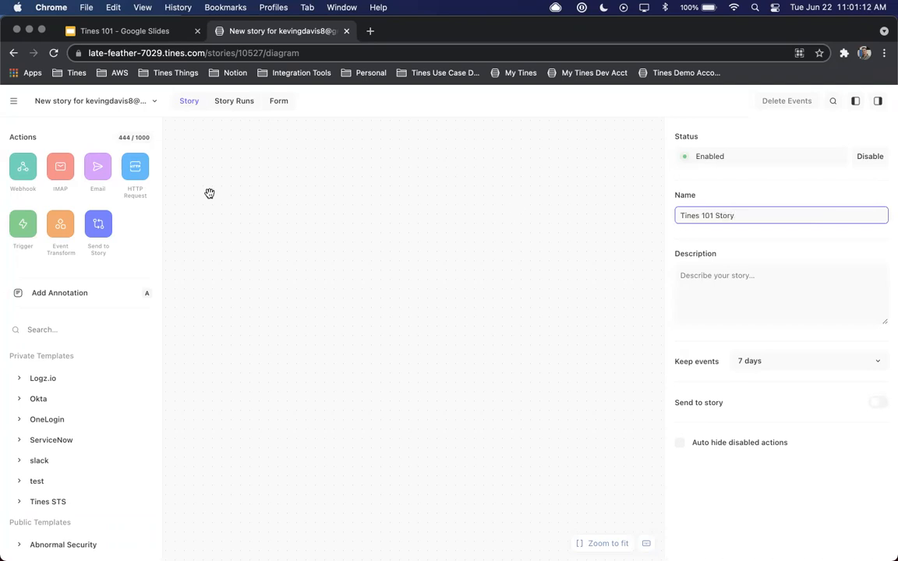
# Add a Webhook action to the upper part of the story canvas and review its properties
pyautogui.moveTo(24, 167); pyautogui.dragTo(435, 191)
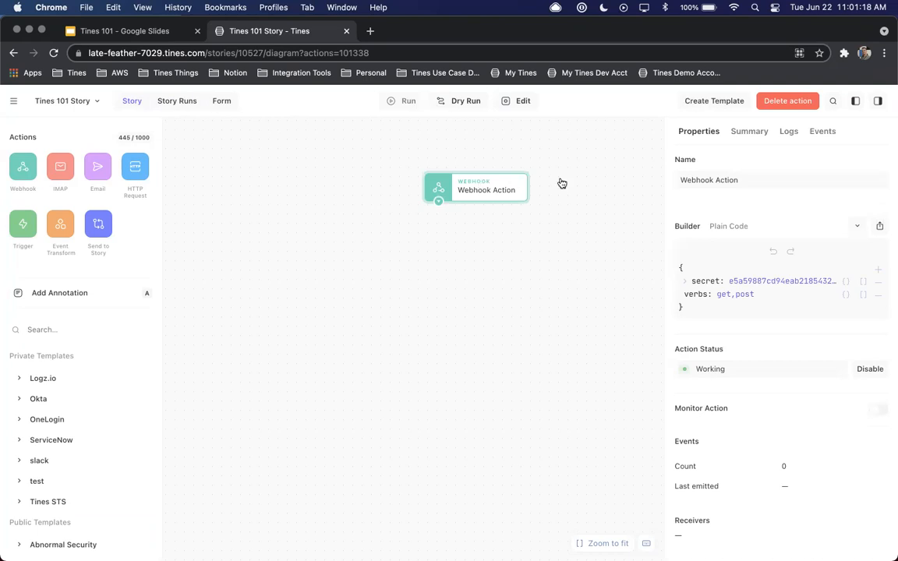
pyautogui.moveTo(662, 166); pyautogui.dragTo(580, 167)
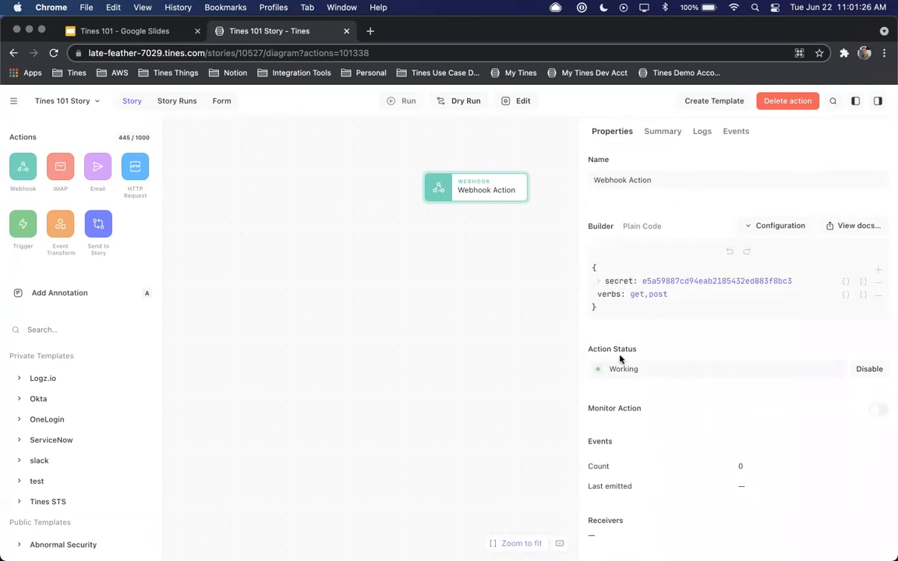
pyautogui.scroll(-1, 623, 362)
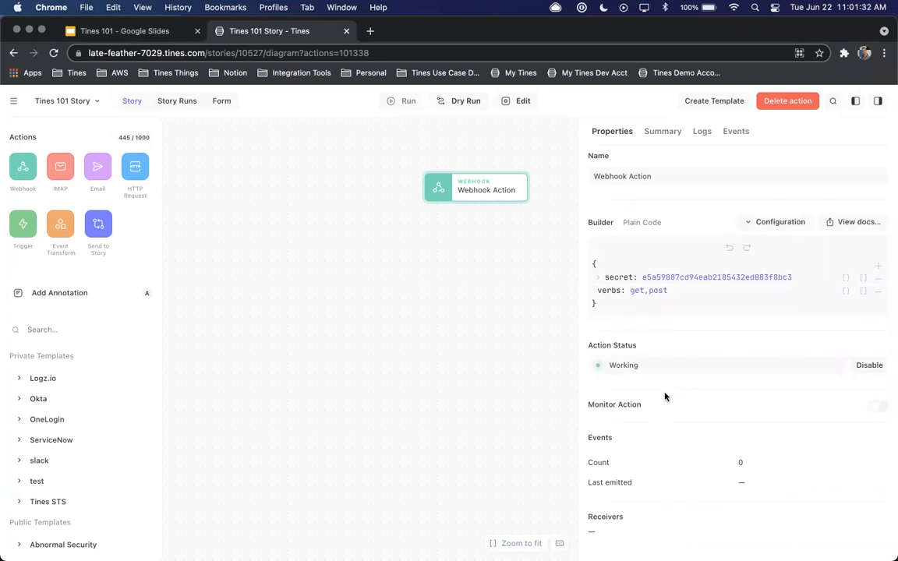
# Send a test event to the Webhook action by opening its webhook URL, and return to the story
pyautogui.click(665, 131)
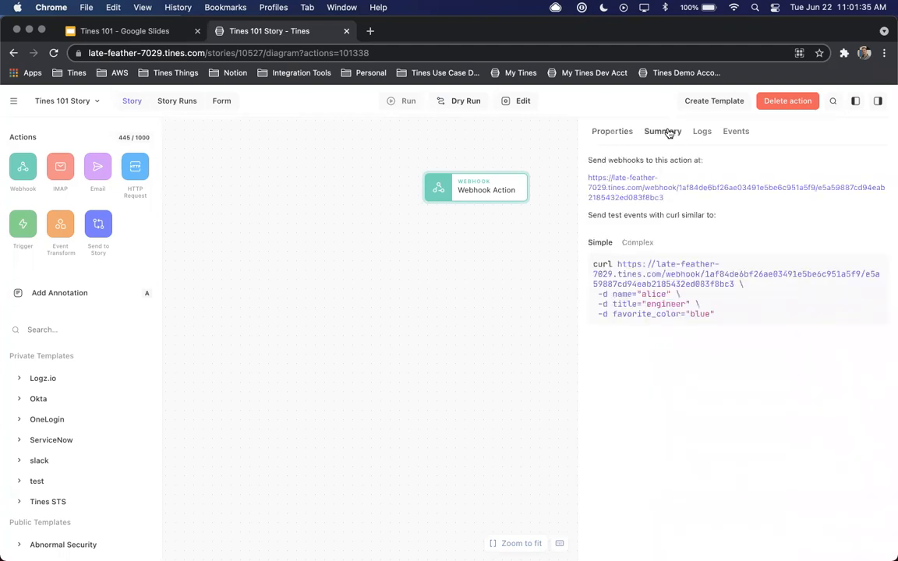
pyautogui.click(625, 188)
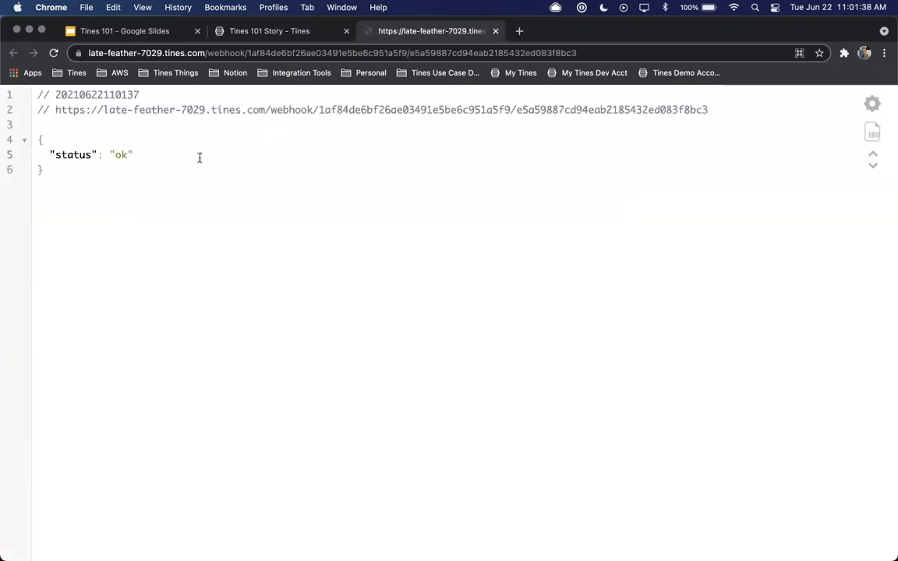
pyautogui.click(271, 31)
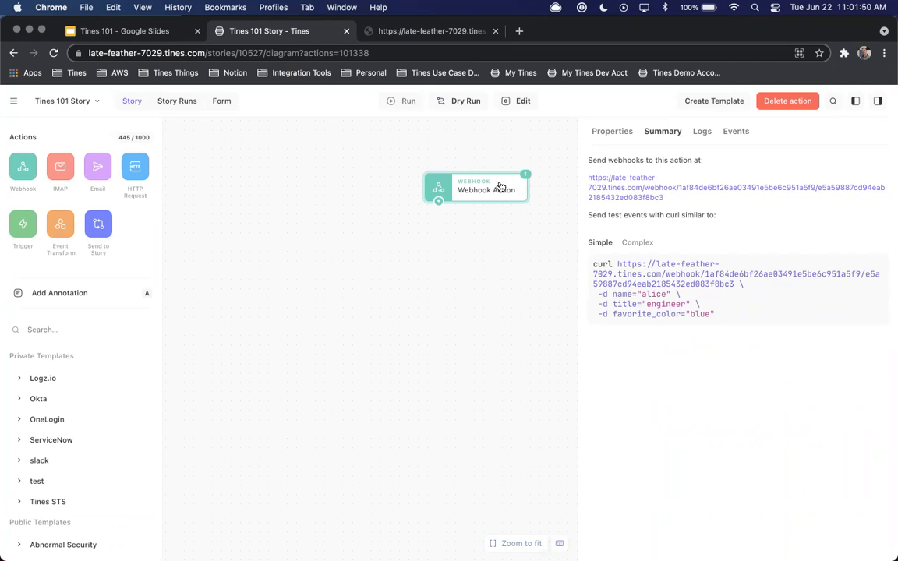
# Inspect the Webhook action's emitted event, examining its headers and response body, and close the event details
pyautogui.click(736, 132)
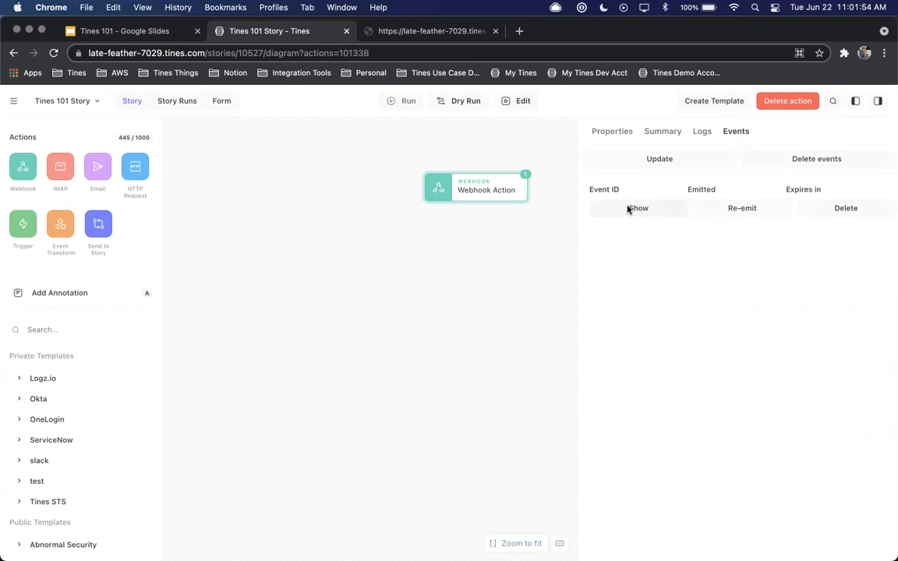
pyautogui.click(628, 209)
pyautogui.click(351, 269)
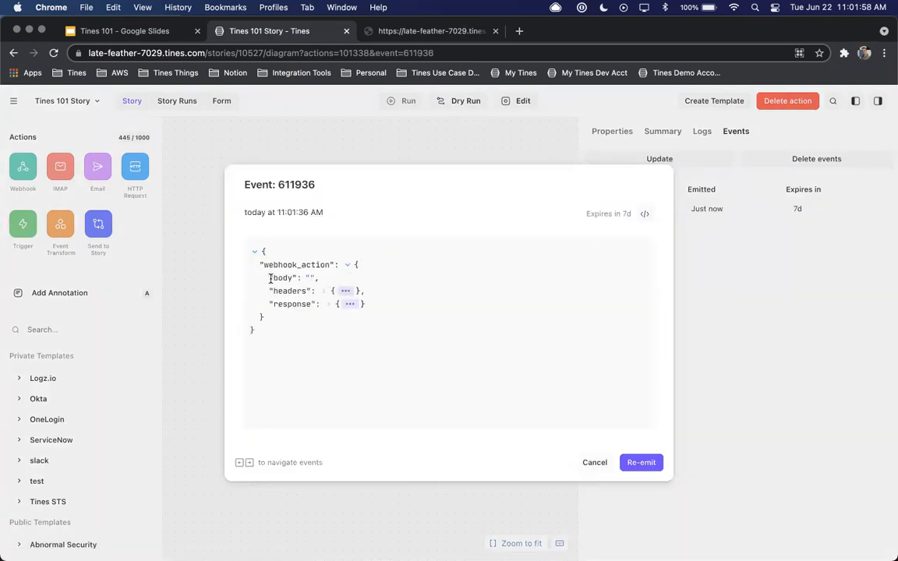
pyautogui.click(349, 292)
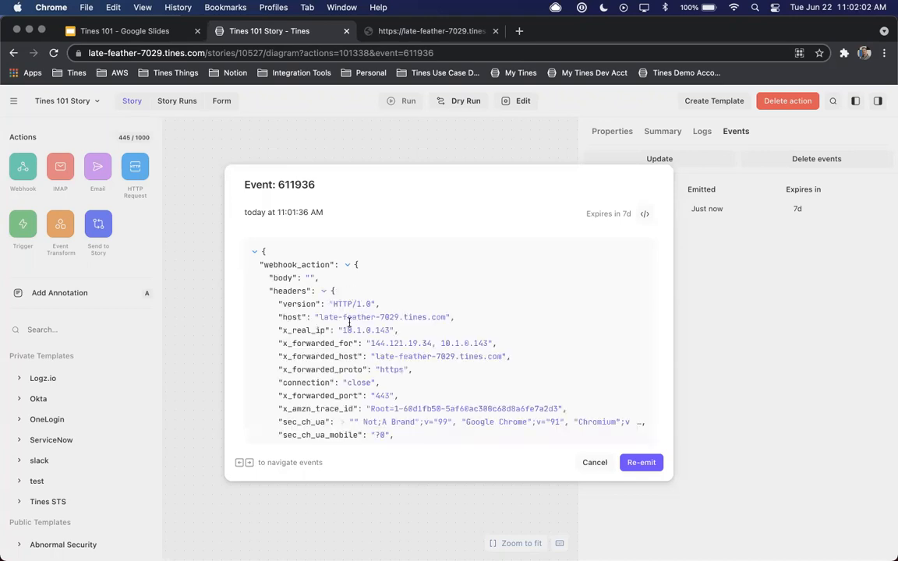
pyautogui.scroll(-3, 322, 293)
pyautogui.scroll(3, 322, 293)
pyautogui.click(322, 291)
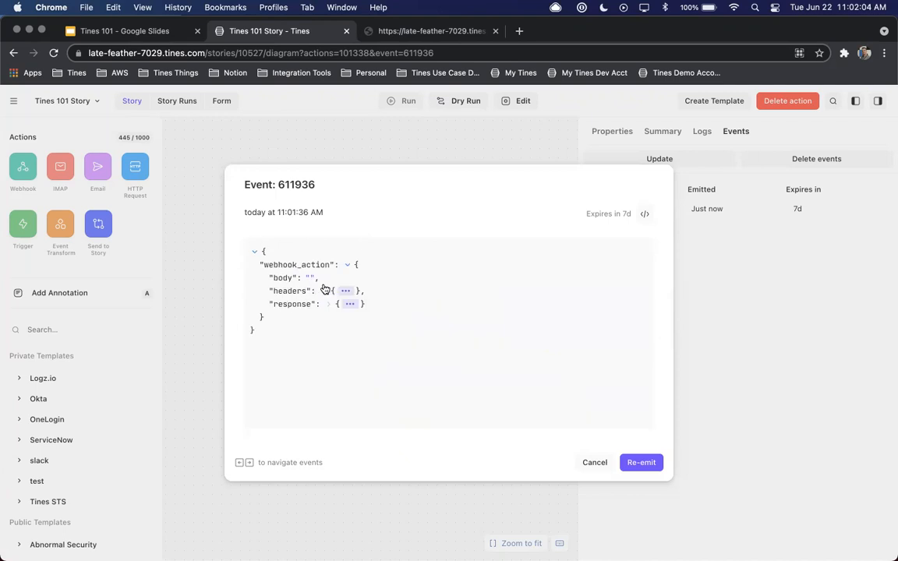
pyautogui.click(350, 305)
pyautogui.click(341, 317)
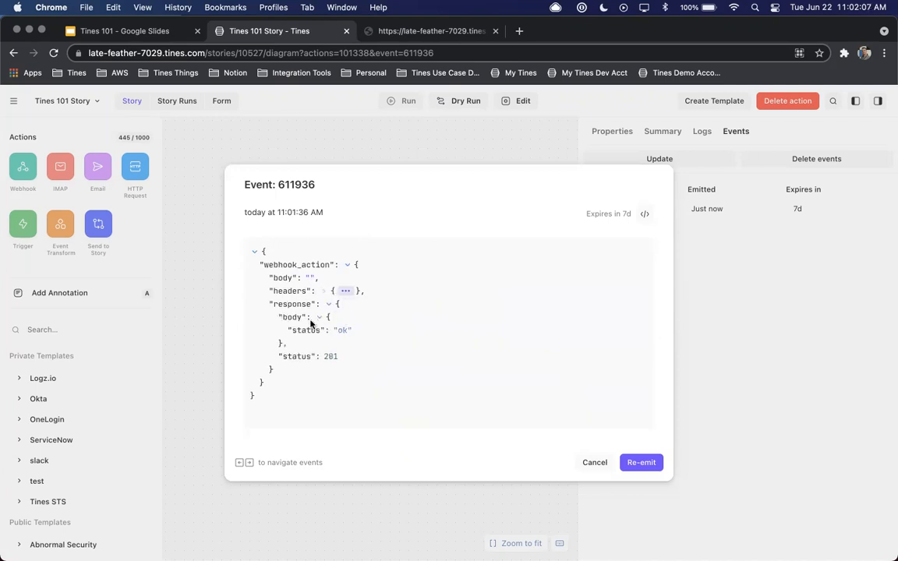
pyautogui.click(592, 462)
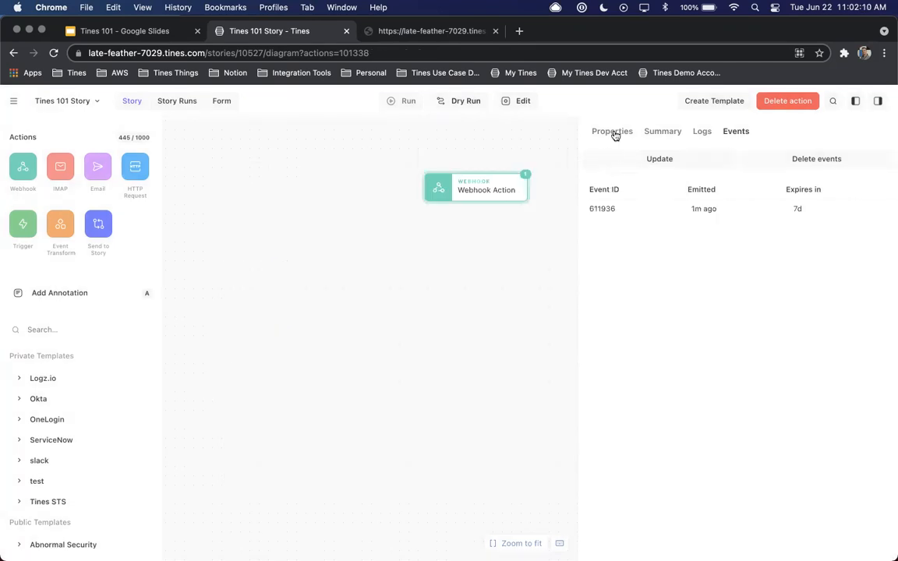
# Add an annotation beside the Webhook action with the heading "My First Story"
pyautogui.click(613, 133)
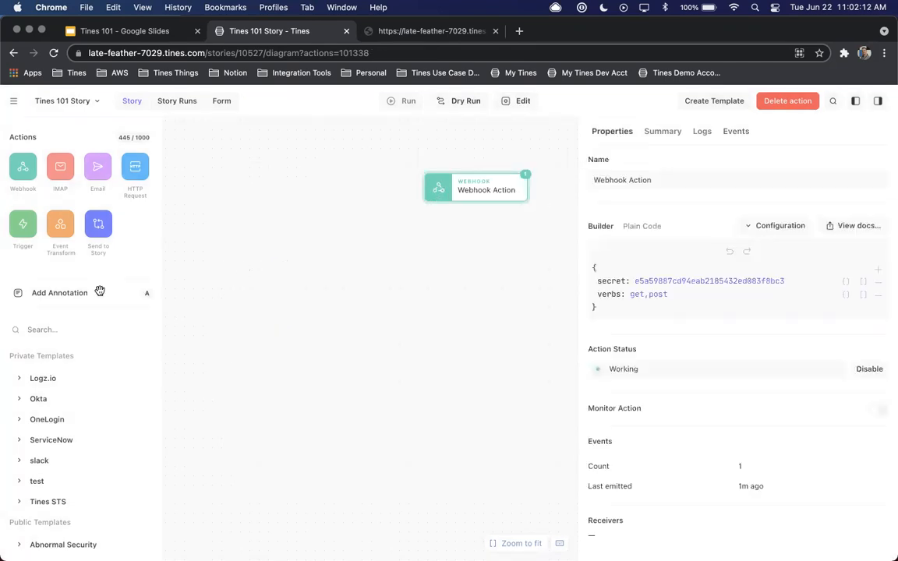
pyautogui.moveTo(47, 297)
pyautogui.mouseDown()
pyautogui.moveTo(209, 222)
pyautogui.moveTo(223, 193)
pyautogui.mouseUp()
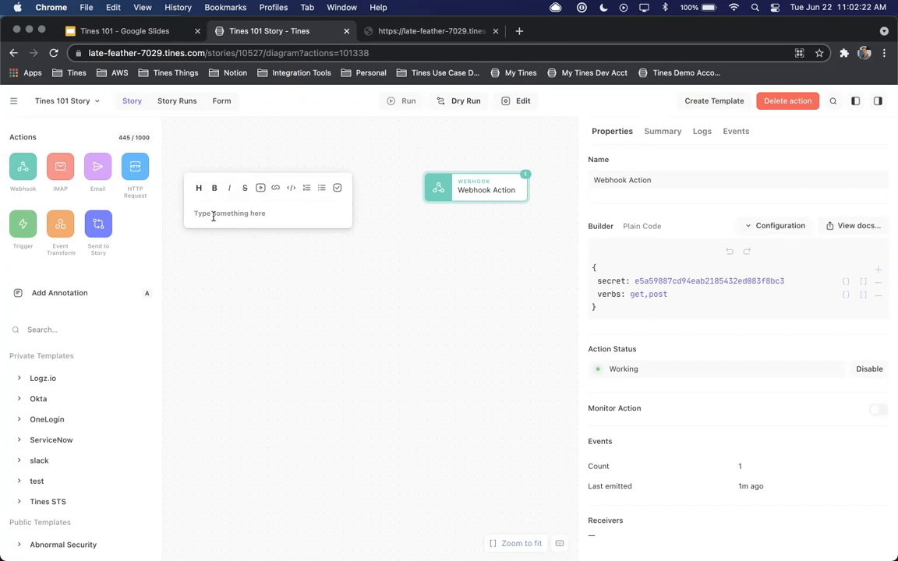
pyautogui.click(274, 213)
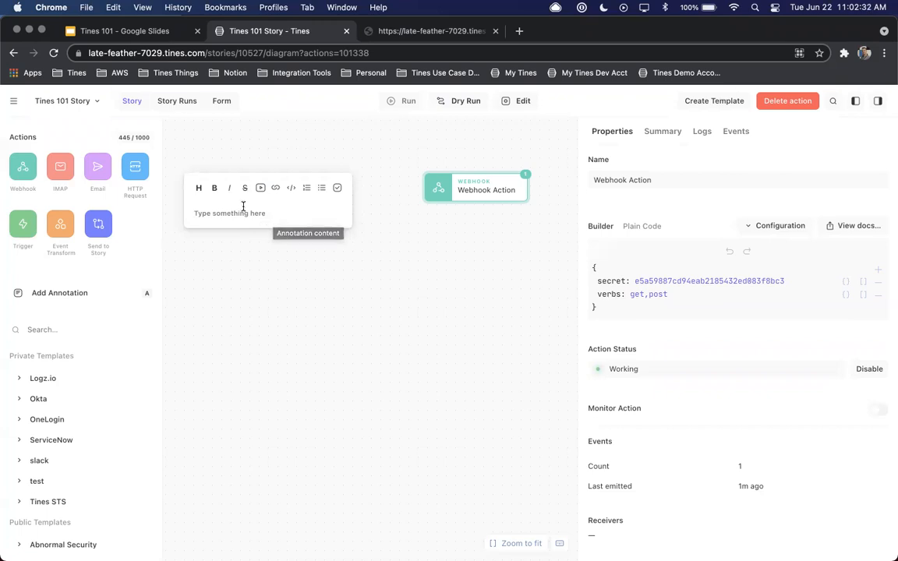
pyautogui.click(201, 192)
pyautogui.write('My First Stor')
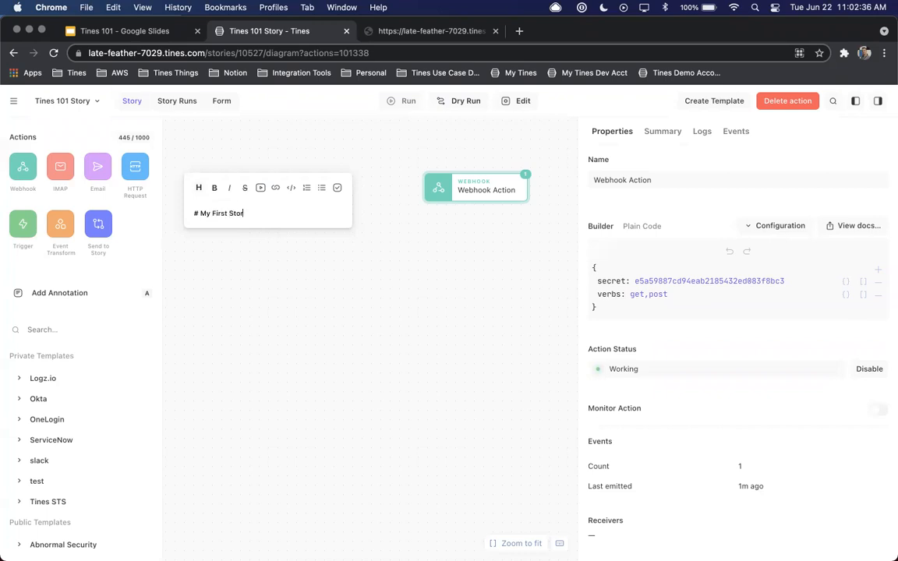
pyautogui.write('y')
pyautogui.press('Return')
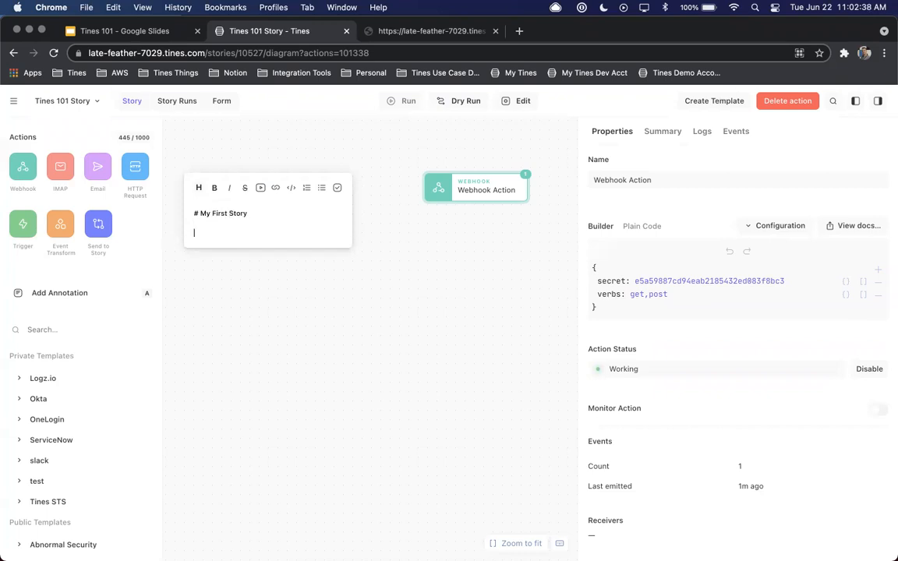
# Add the checklist items "Build Story" and "Check Story Validation" to the annotation, correct the spelling of "Validation", and move the note slightly
pyautogui.click(337, 192)
pyautogui.write('Build Story')
pyautogui.press('Return')
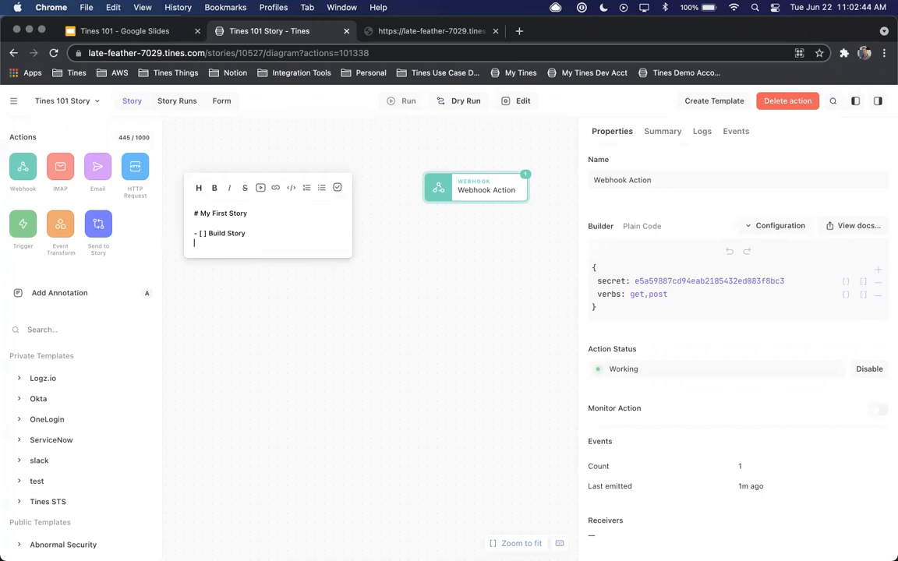
pyautogui.click(337, 191)
pyautogui.write('Check Story Vaildation')
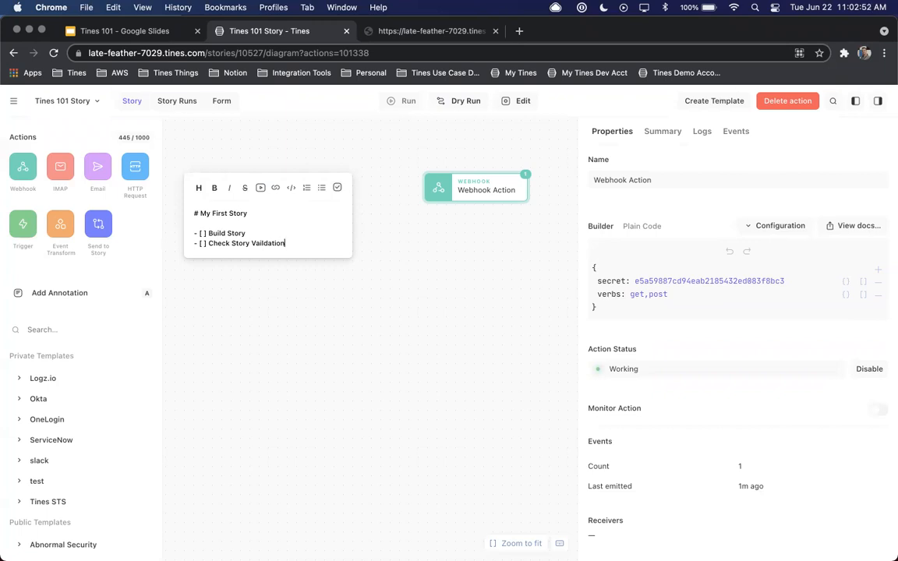
pyautogui.rightClick(268, 244)
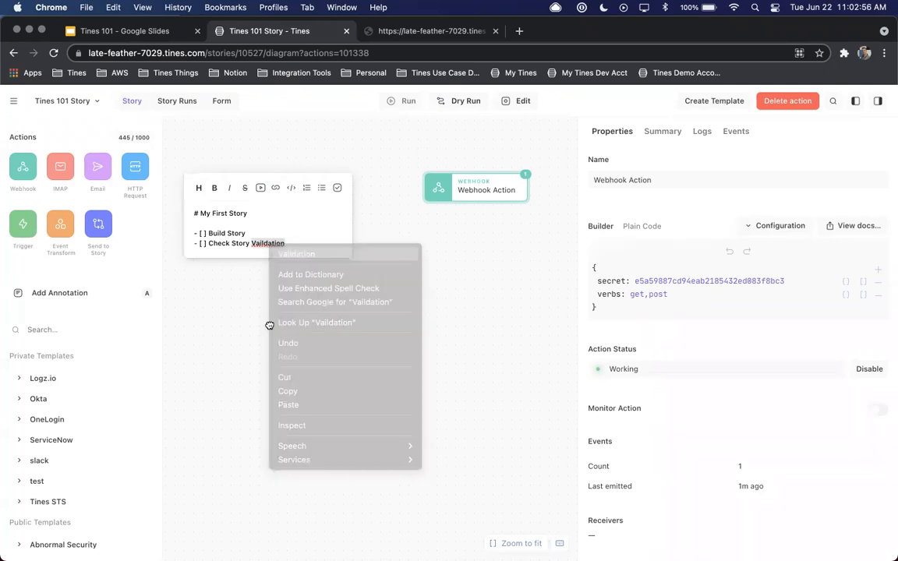
pyautogui.click(270, 326)
pyautogui.moveTo(252, 190); pyautogui.dragTo(268, 180)
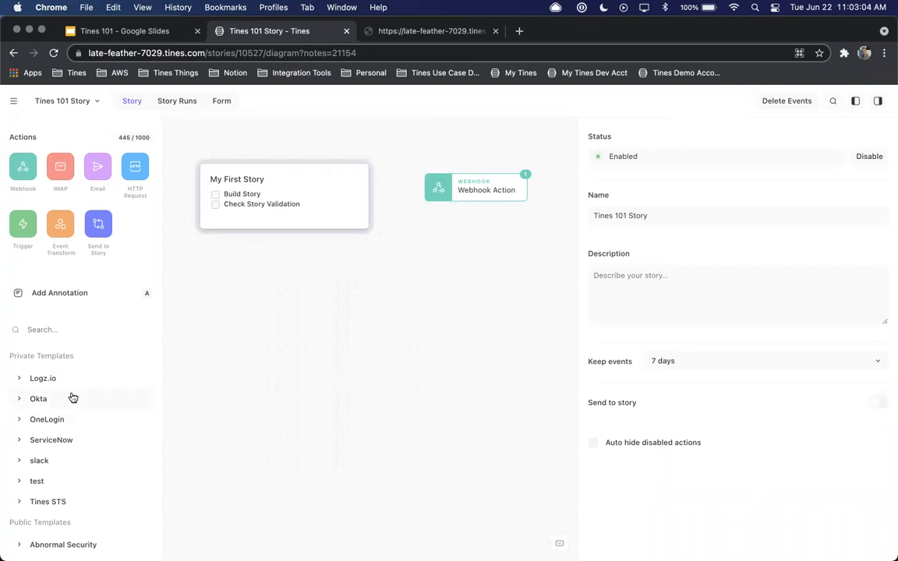
# Browse the public action templates, search them for "virus", and expand the VirusTotal group
pyautogui.scroll(-5, 72, 397)
pyautogui.scroll(-5, 72, 398)
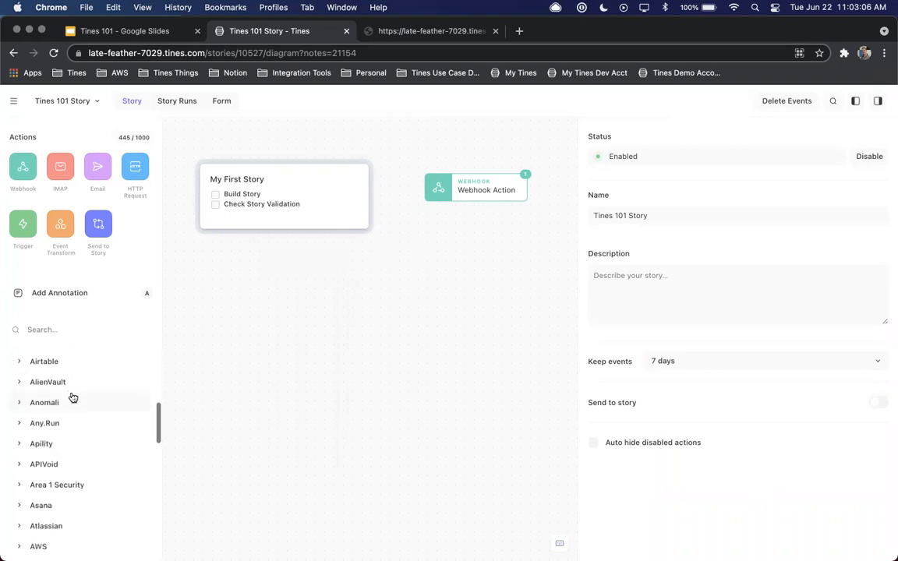
pyautogui.scroll(-5, 72, 397)
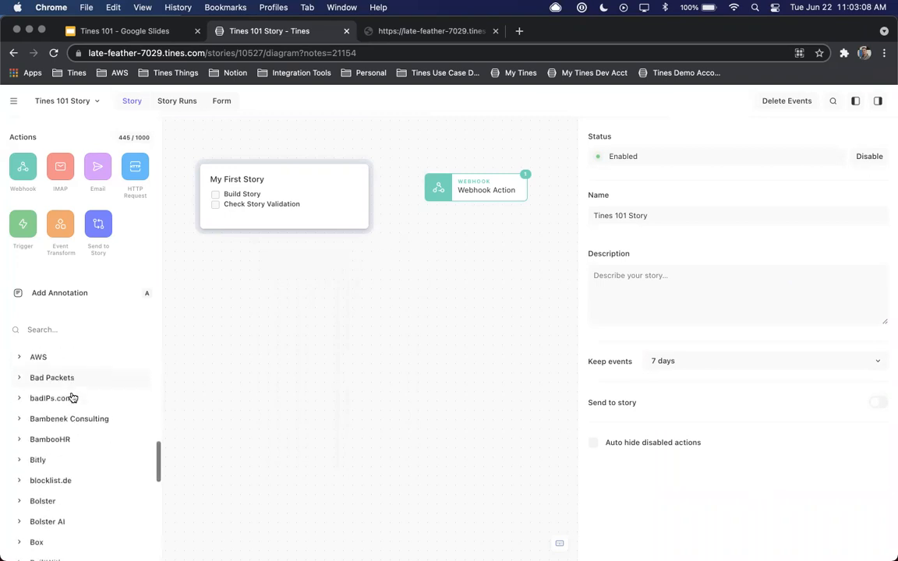
pyautogui.scroll(-2, 73, 397)
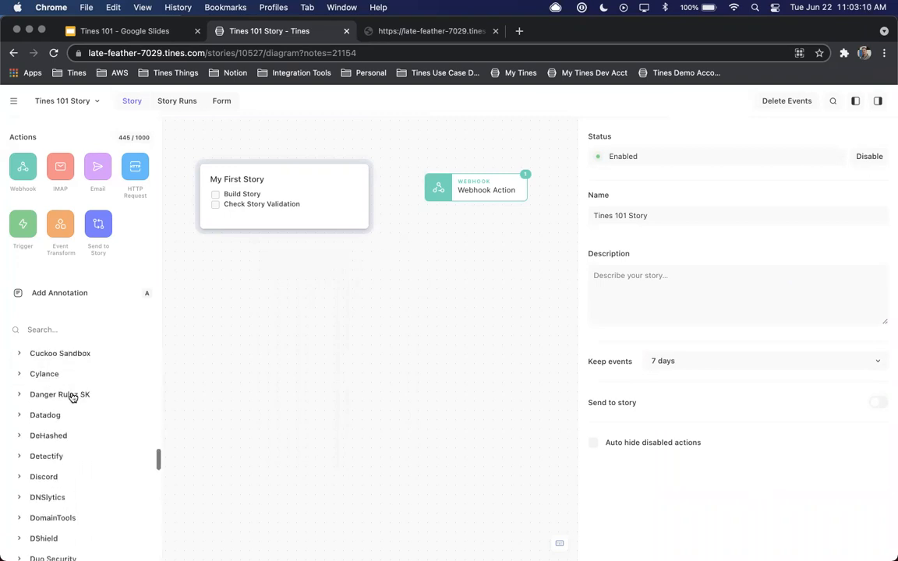
pyautogui.scroll(12, 72, 398)
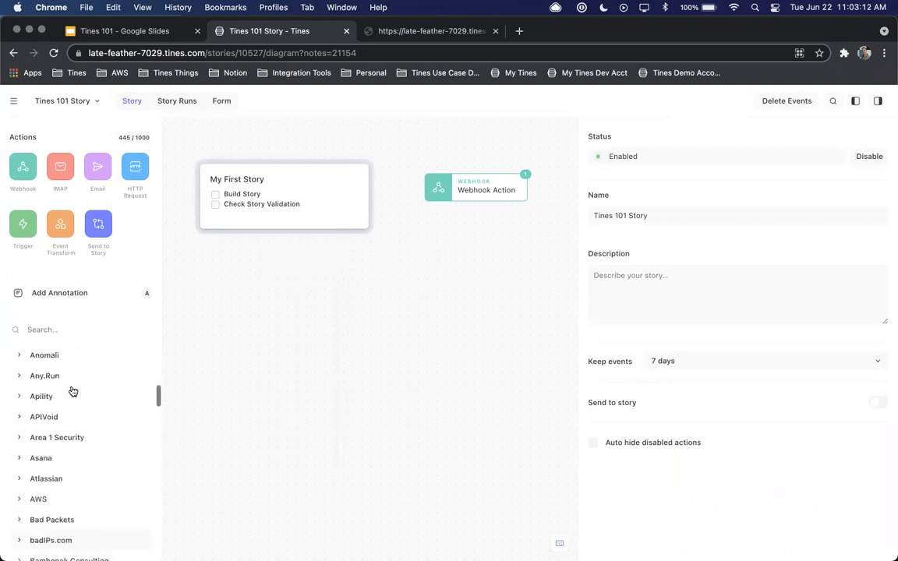
pyautogui.click(54, 324)
pyautogui.write('virus')
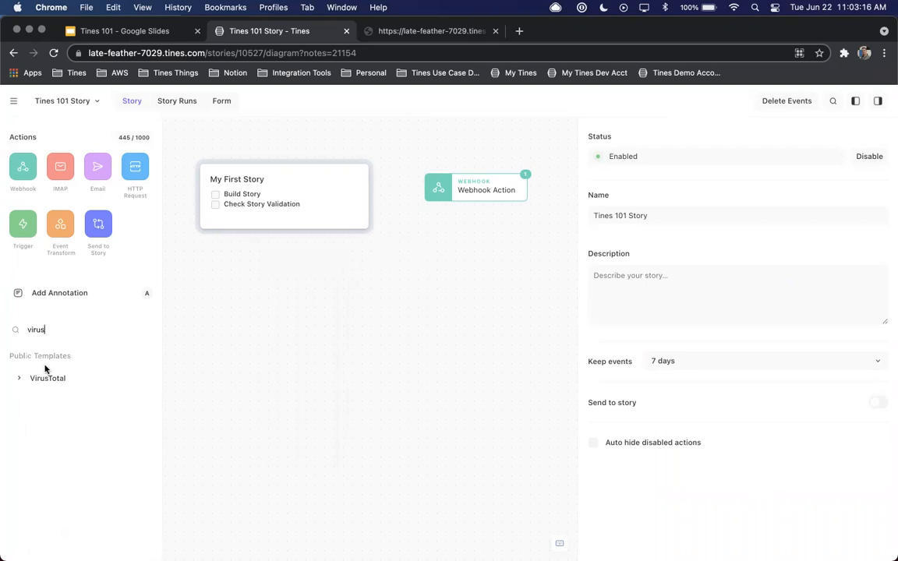
pyautogui.click(18, 377)
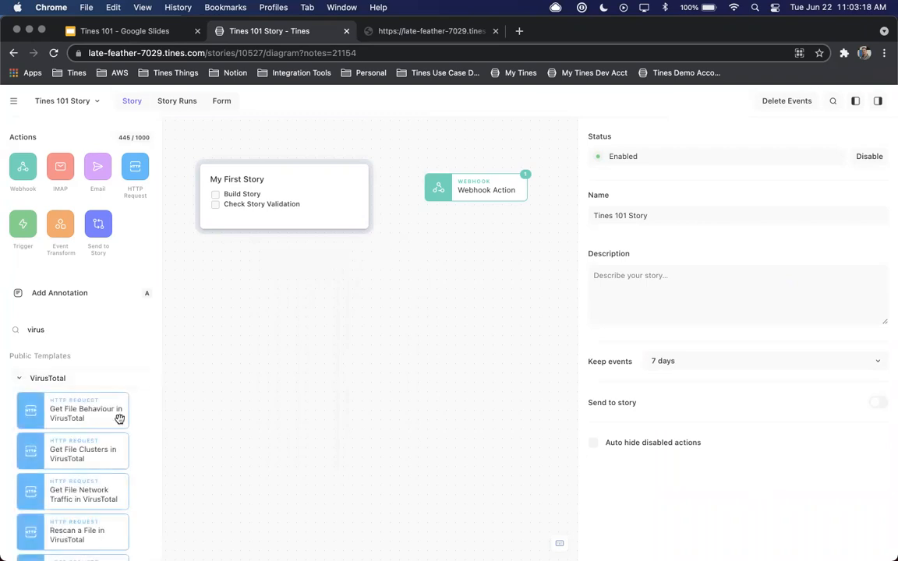
# Add the "Search for URL in VirusTotal" template to the canvas below the annotation and the Webhook action
pyautogui.scroll(-2, 119, 419)
pyautogui.scroll(-6, 119, 419)
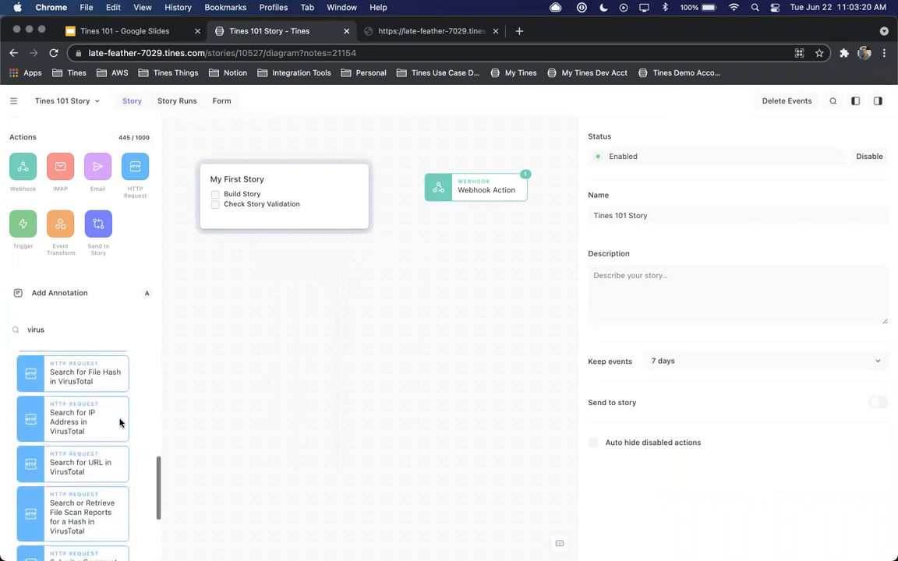
pyautogui.moveTo(77, 465); pyautogui.dragTo(367, 361)
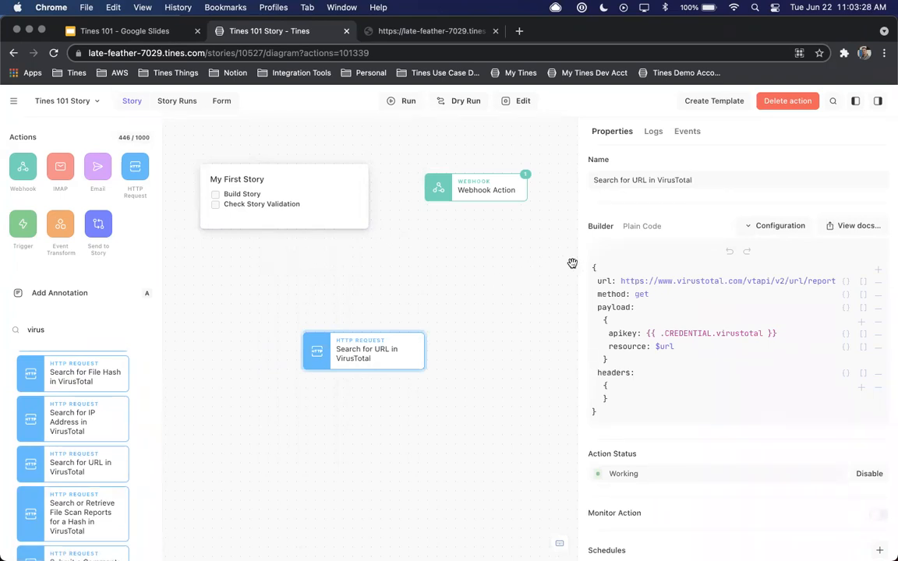
# Widen the properties pane to view the VirusTotal request's configuration, and delete the "Search for URL in VirusTotal" action
pyautogui.moveTo(578, 258); pyautogui.dragTo(508, 258)
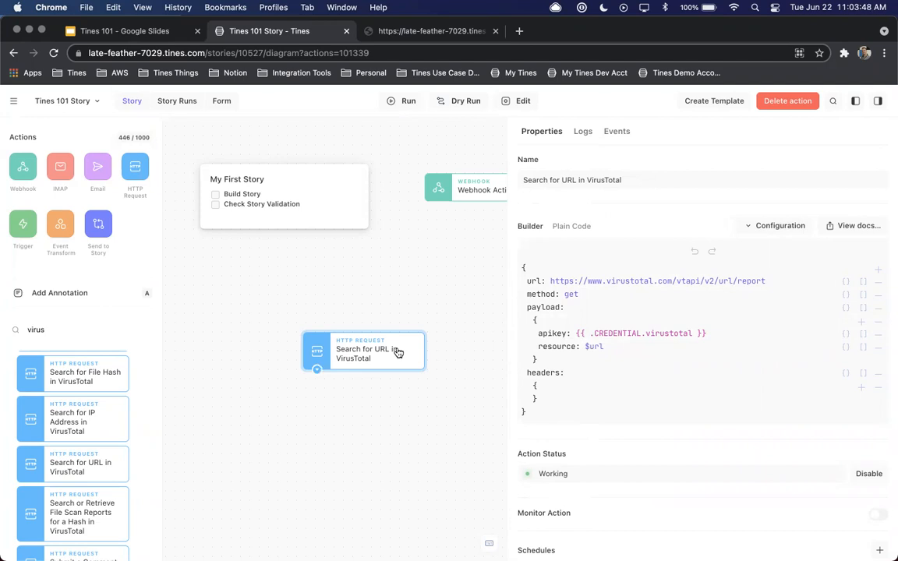
pyautogui.press('BackSpace')
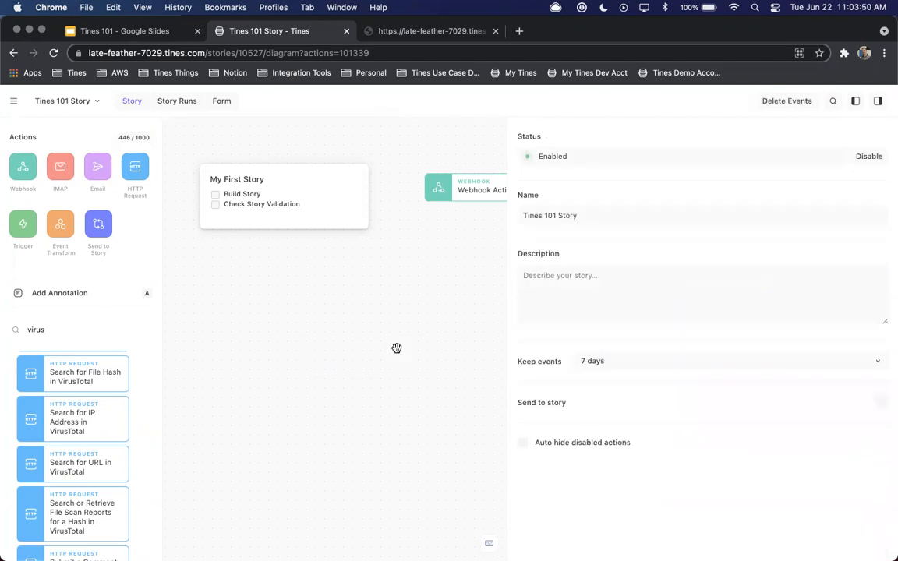
pyautogui.scroll(3, 24, 364)
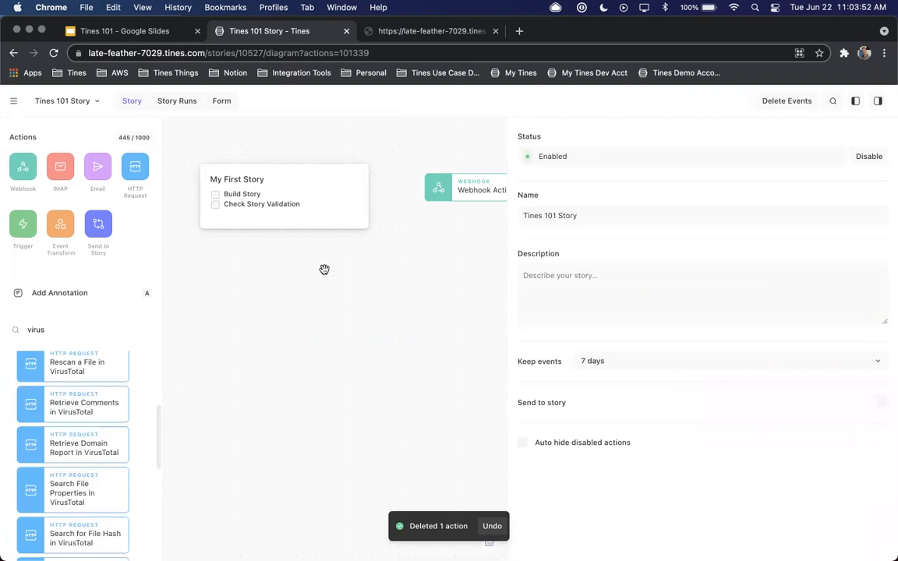
# Review the Webhook action's summary with its webhook URL and curl example, narrow the details pane, and return to its properties
pyautogui.hscroll(5, 323, 269)
pyautogui.click(369, 220)
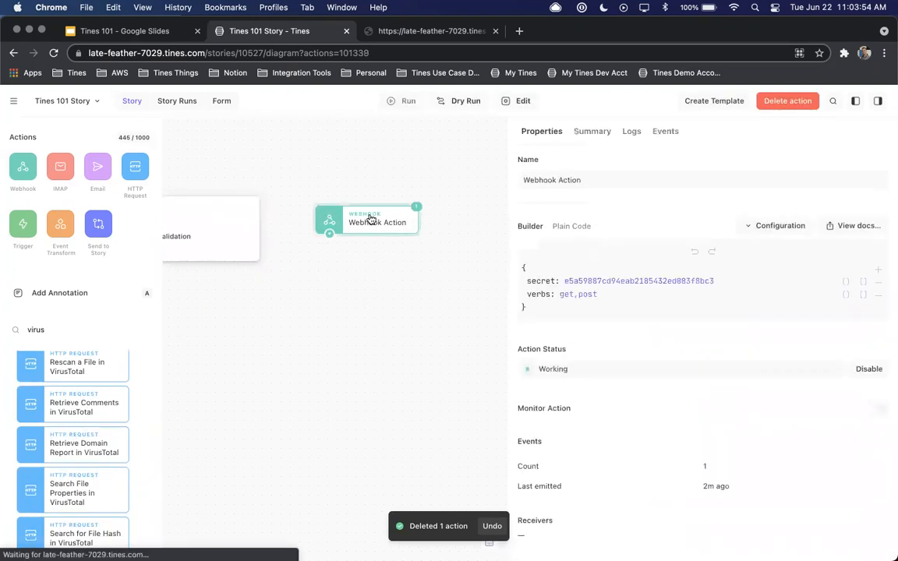
pyautogui.click(592, 134)
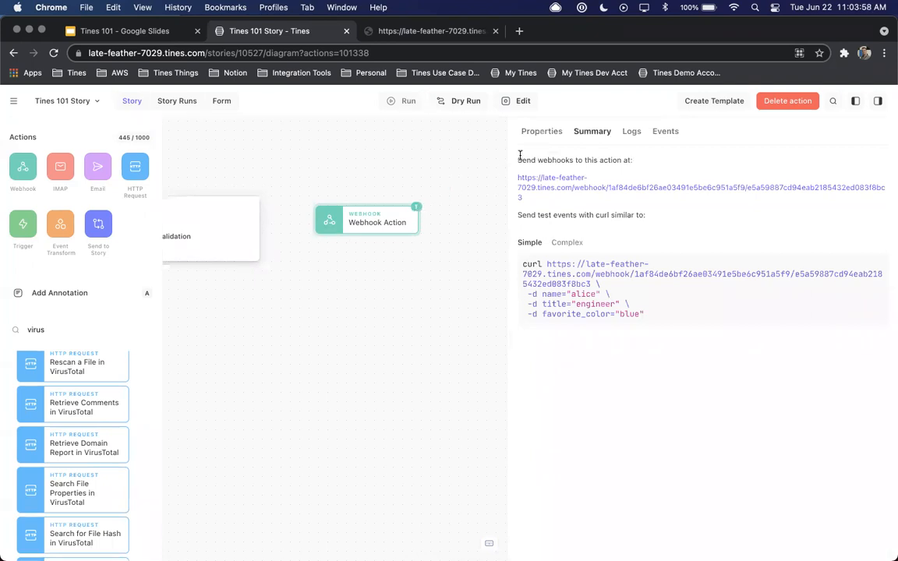
pyautogui.moveTo(508, 153); pyautogui.dragTo(536, 153)
pyautogui.hscroll(-5, 448, 156)
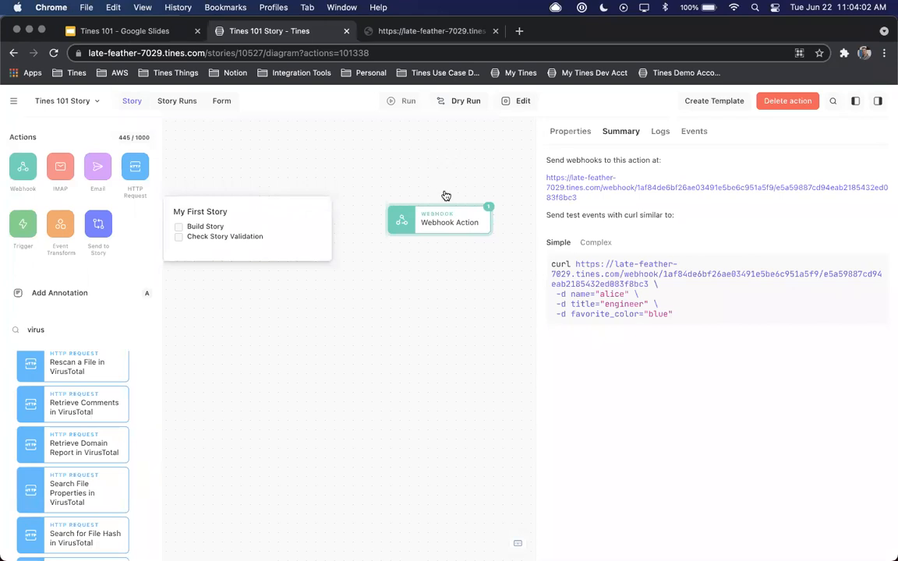
pyautogui.click(570, 131)
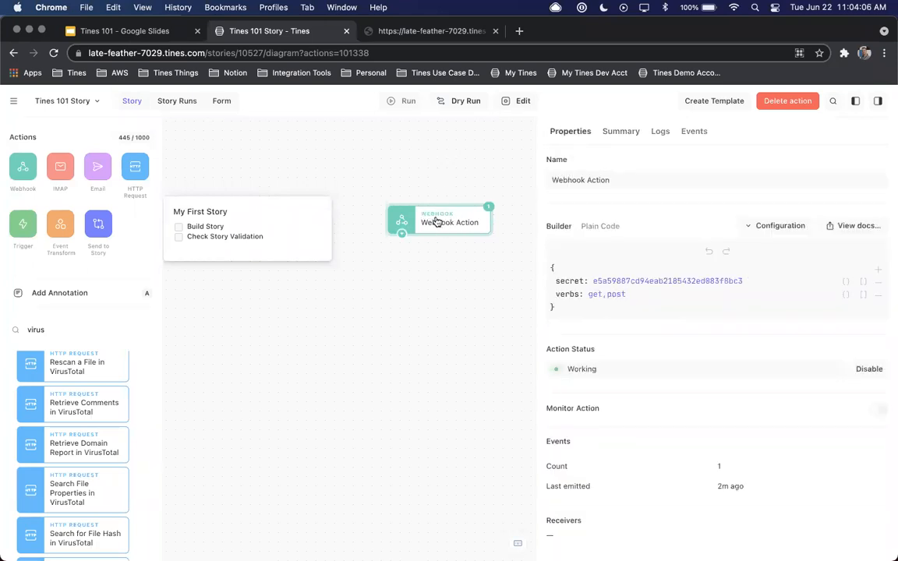
# Name the story's form "Tines 101 Form" and set its receiving action to Webhook Action
pyautogui.click(222, 102)
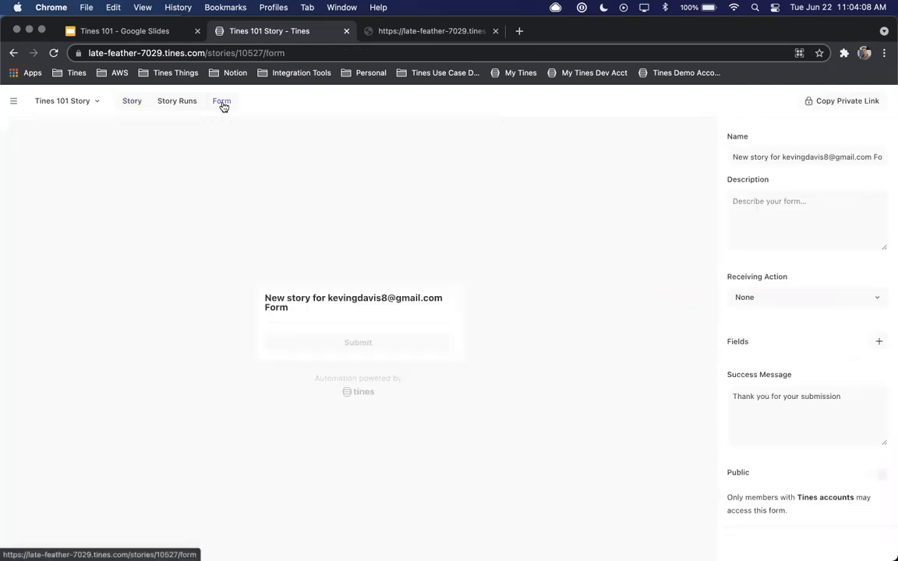
pyautogui.click(751, 158)
pyautogui.press('super+a')
pyautogui.write('Tines')
pyautogui.write(' St')
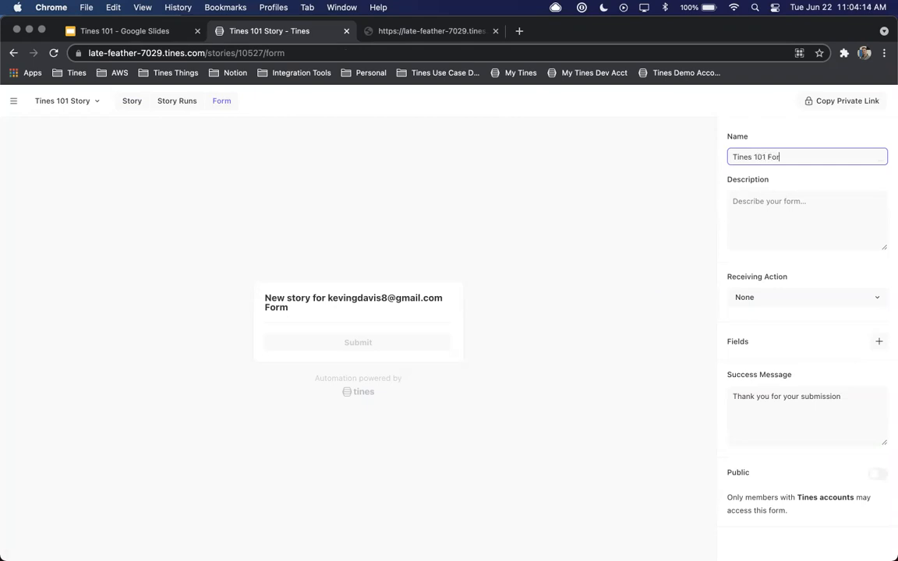
pyautogui.click(839, 192)
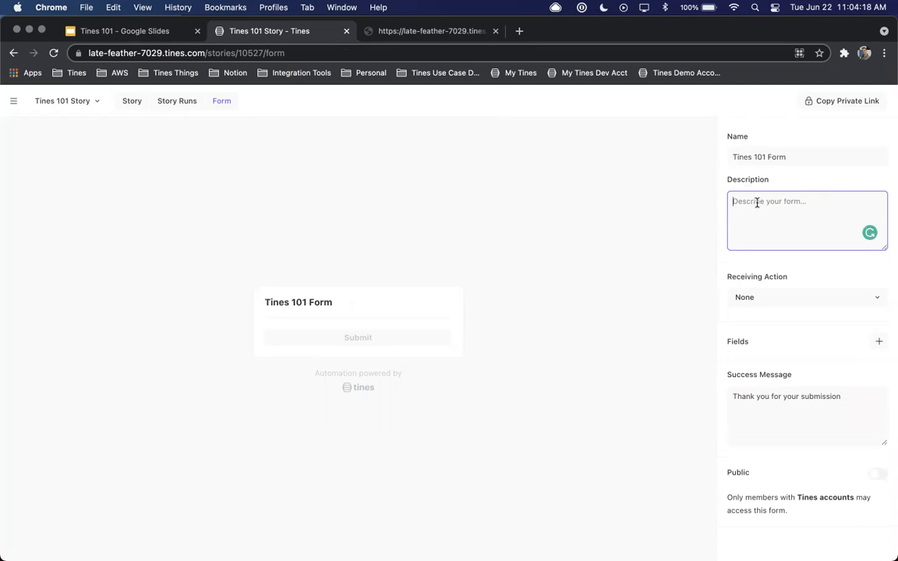
pyautogui.click(755, 297)
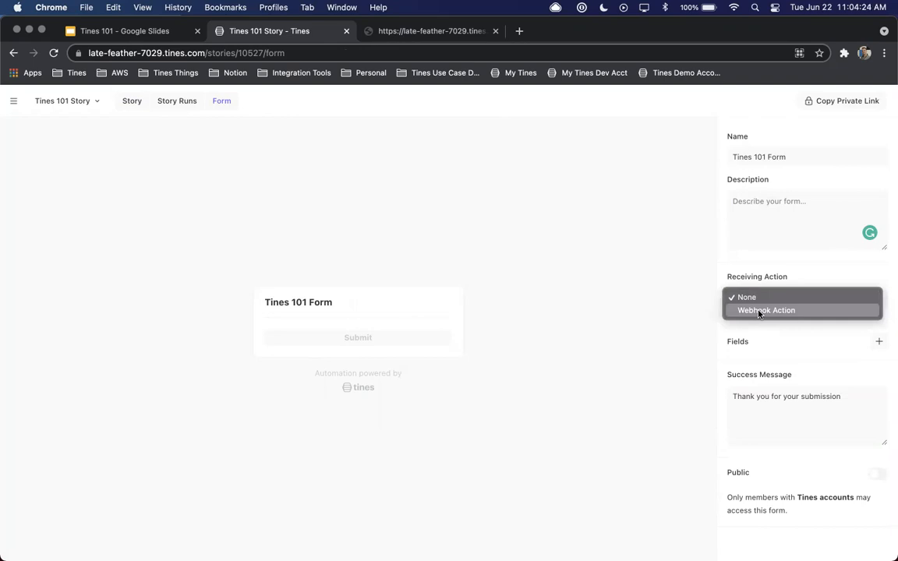
pyautogui.click(758, 311)
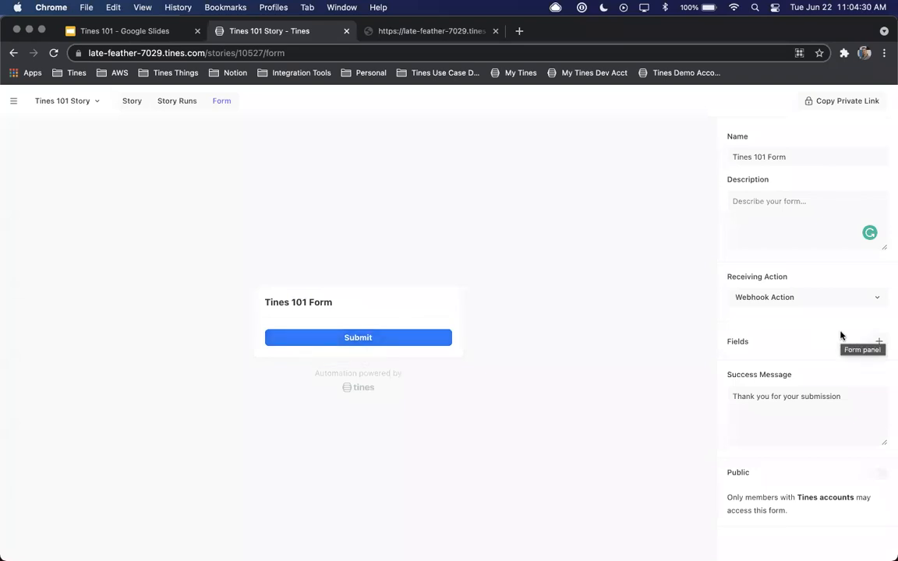
# Add a short text field to the form, look through the available field types, and name the field "Name"
pyautogui.click(878, 342)
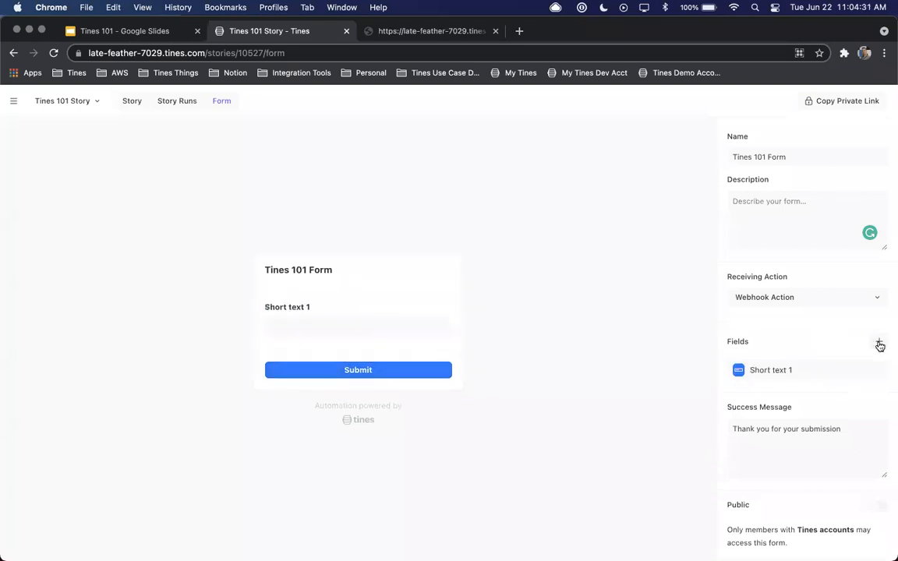
pyautogui.click(793, 372)
pyautogui.click(679, 383)
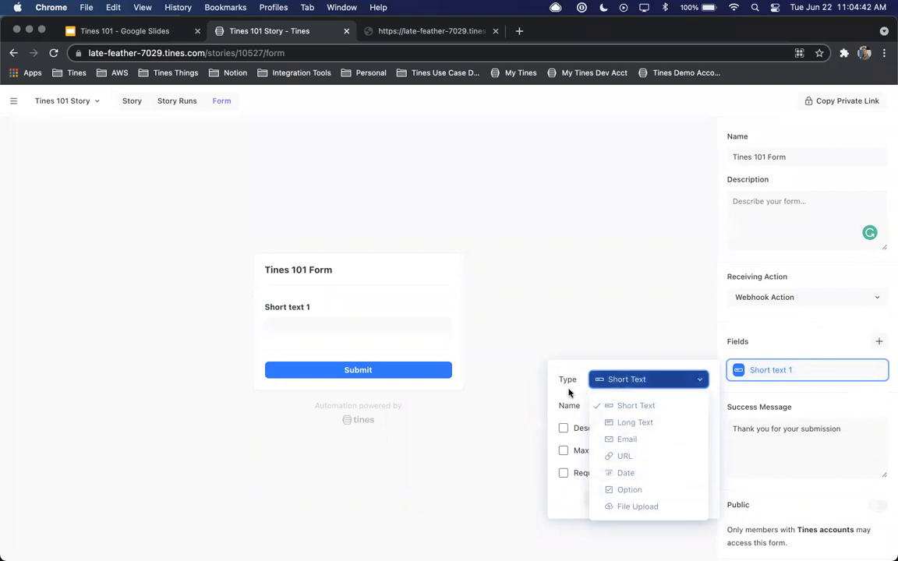
pyautogui.click(646, 382)
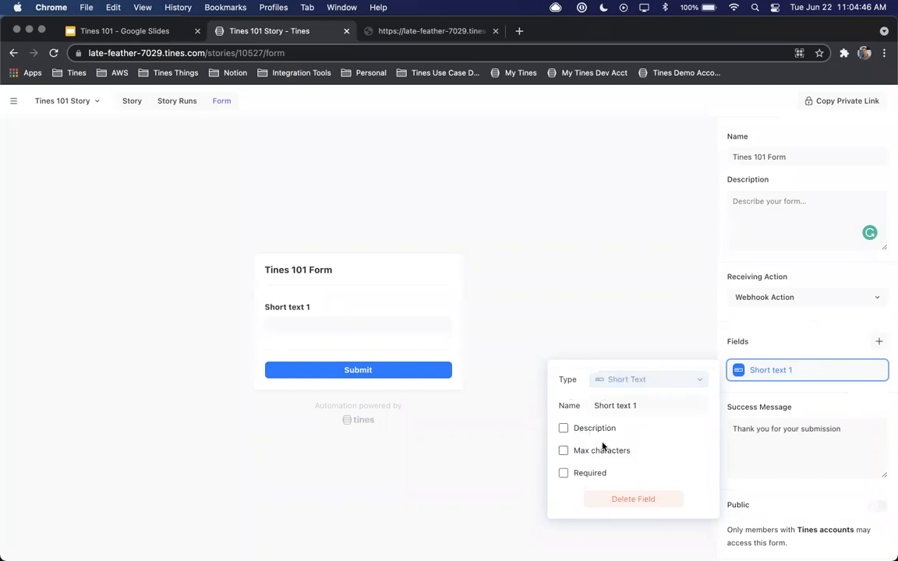
pyautogui.click(652, 407)
pyautogui.press('BackSpace')
pyautogui.press('BackSpace')
pyautogui.press('BackSpace')
pyautogui.press('BackSpace')
pyautogui.press('BackSpace')
pyautogui.press('BackSpace')
pyautogui.press('BackSpace')
pyautogui.press('BackSpace')
pyautogui.press('BackSpace')
pyautogui.press('BackSpace')
pyautogui.press('BackSpace')
pyautogui.press('BackSpace')
pyautogui.write('Name')
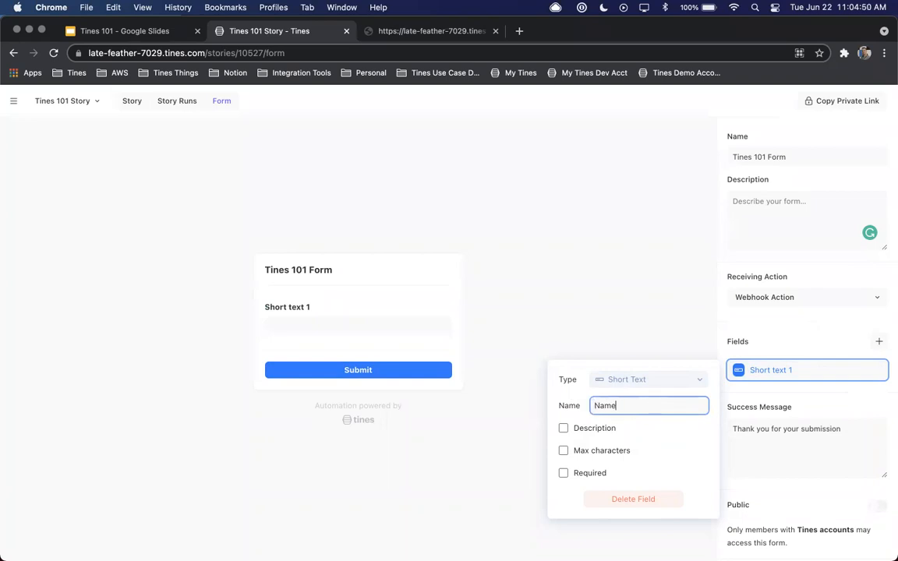
# Add a second field to the form, name it "Email", and change its type to Email
pyautogui.click(878, 342)
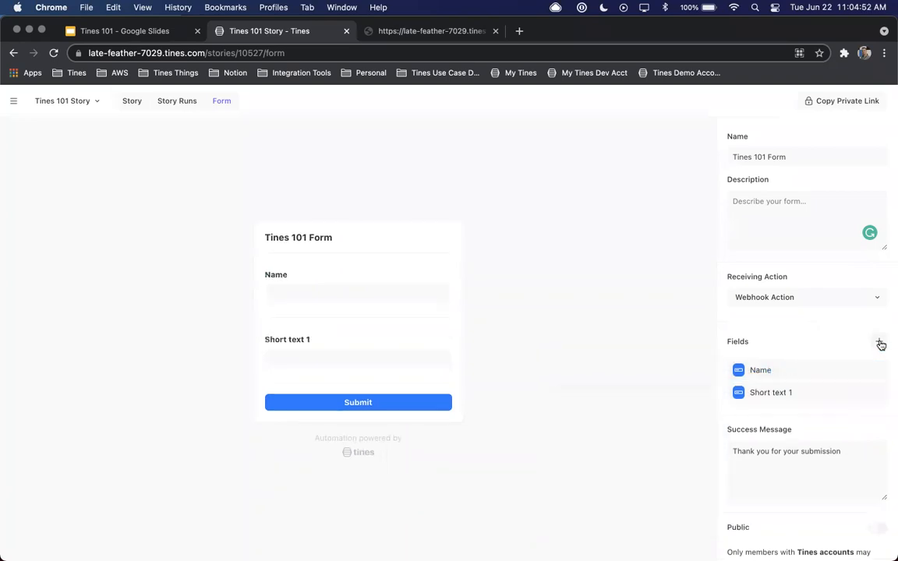
pyautogui.click(812, 391)
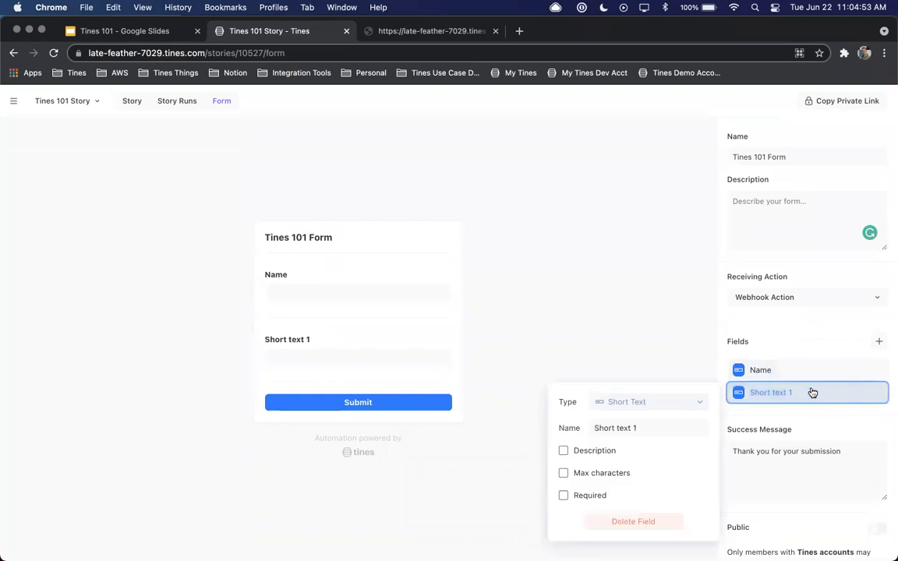
pyautogui.click(636, 428)
pyautogui.tripleClick(637, 428)
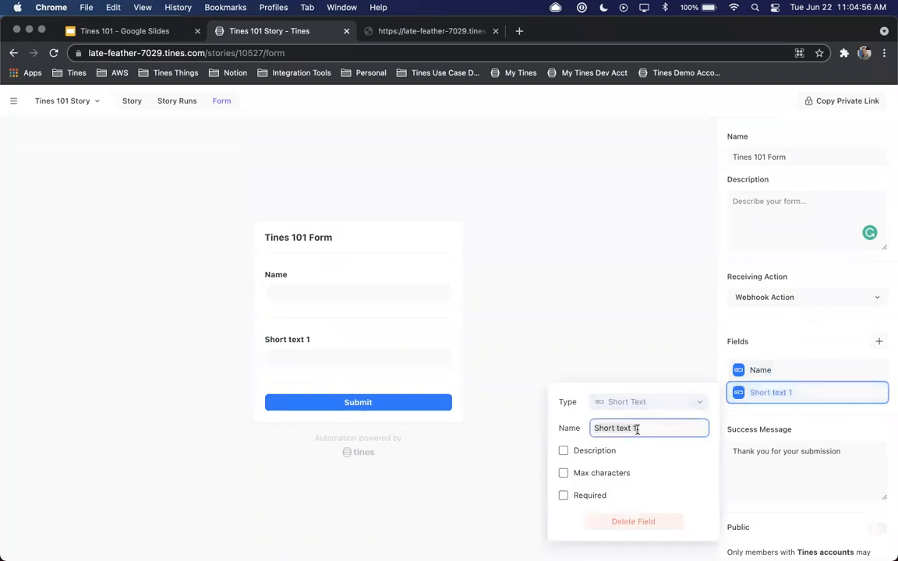
pyautogui.write('Email')
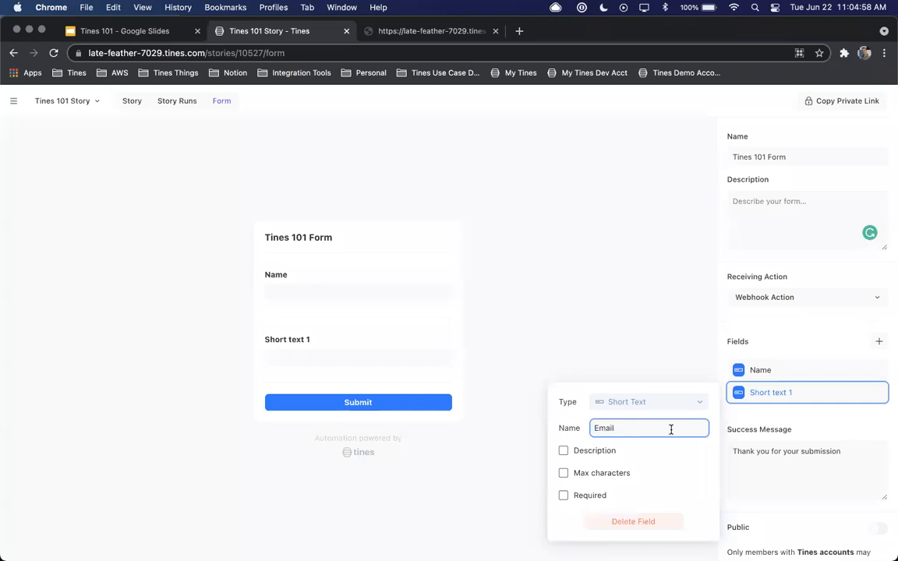
pyautogui.click(669, 402)
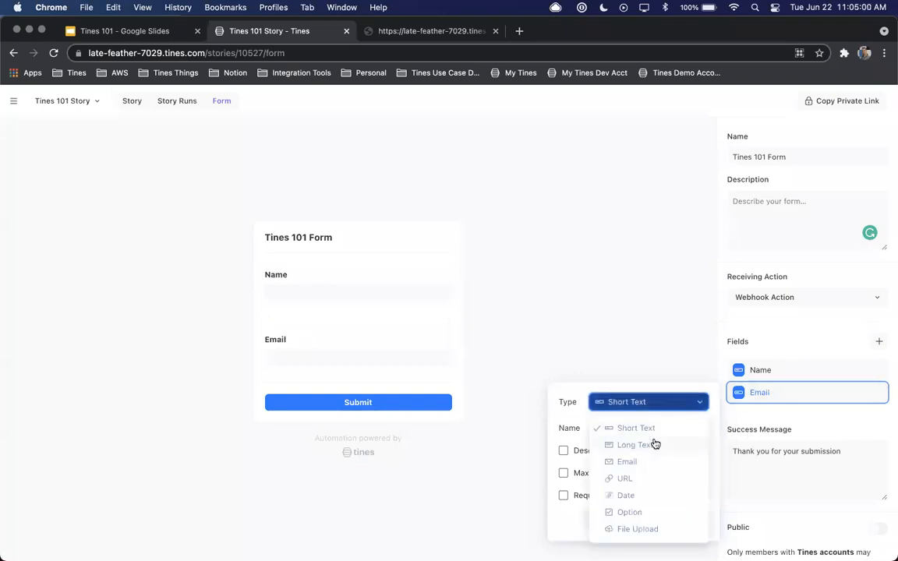
pyautogui.click(631, 461)
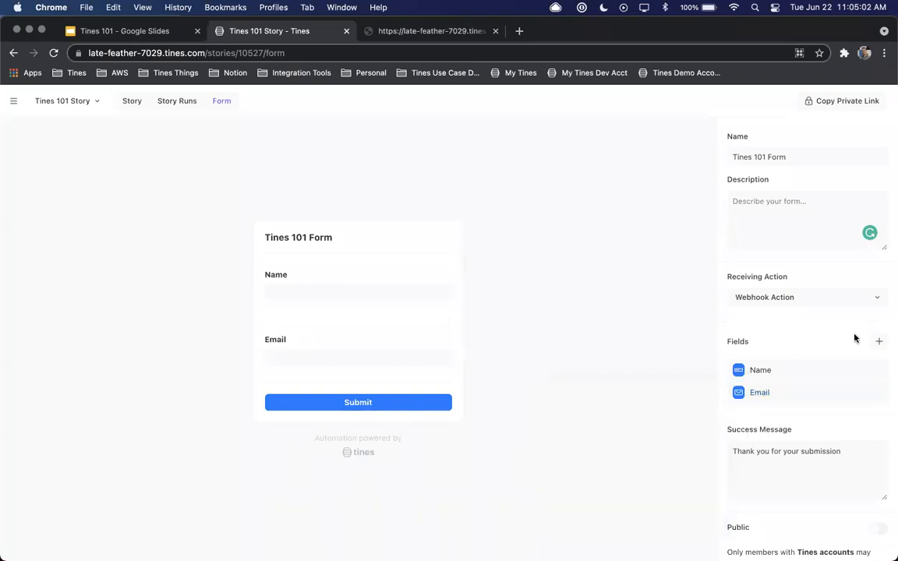
# Add a third short text field to the form and name it "Company"
pyautogui.click(877, 342)
pyautogui.click(801, 413)
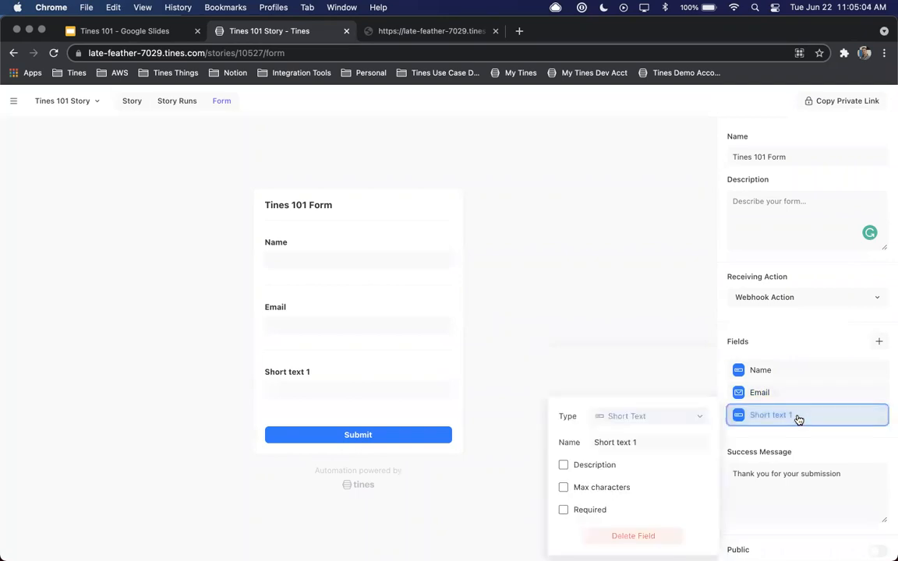
pyautogui.click(670, 444)
pyautogui.write('Company')
pyautogui.press('Return')
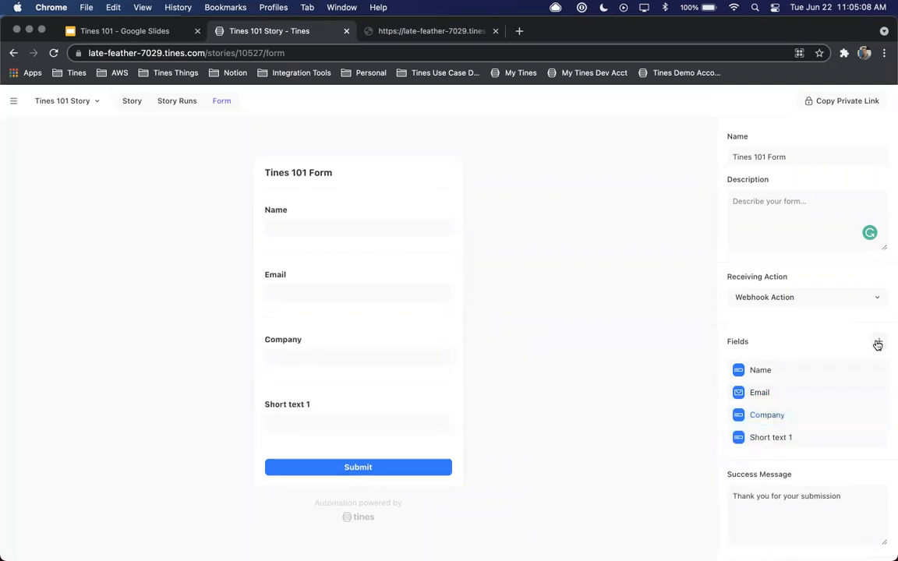
# Name the form's fourth short text field "URL" and make it required
pyautogui.click(769, 439)
pyautogui.click(678, 441)
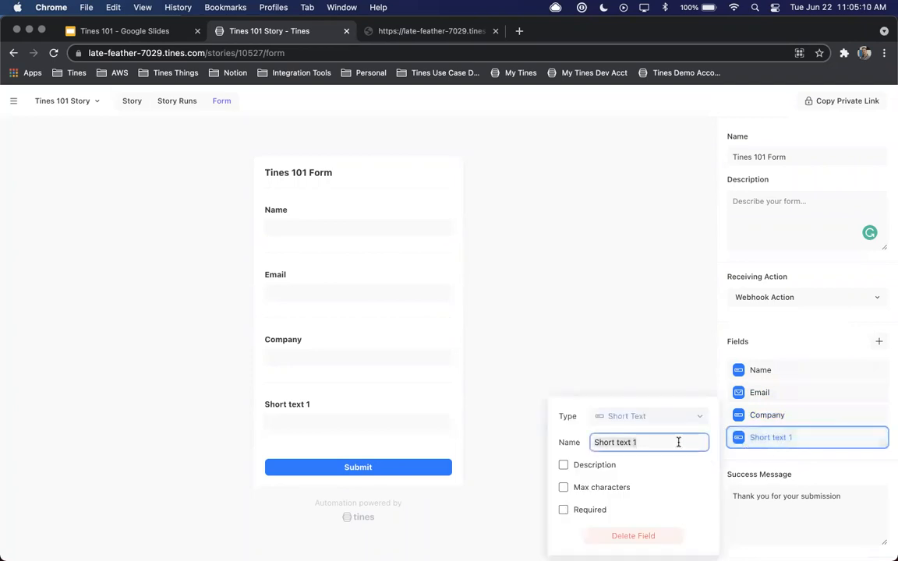
pyautogui.write('URL')
pyautogui.click(563, 510)
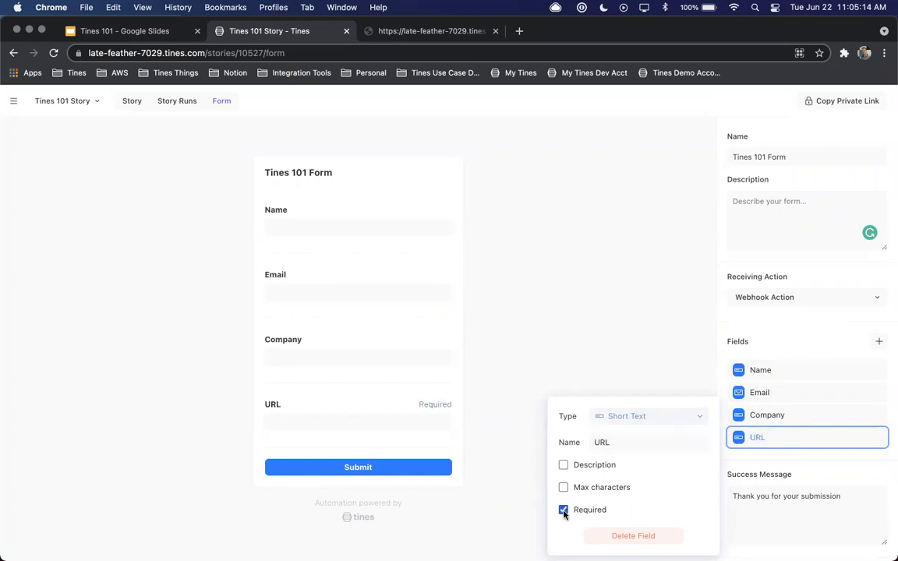
pyautogui.click(819, 345)
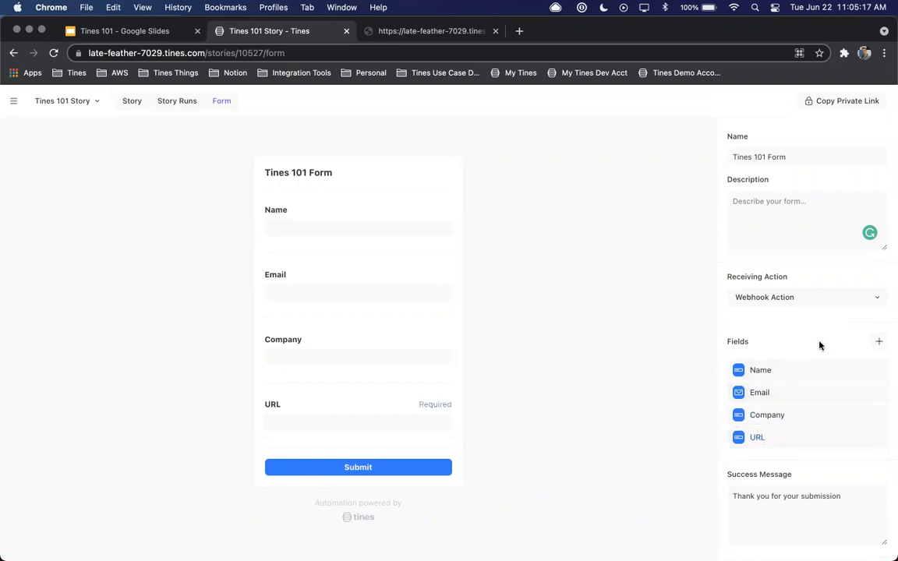
pyautogui.click(305, 225)
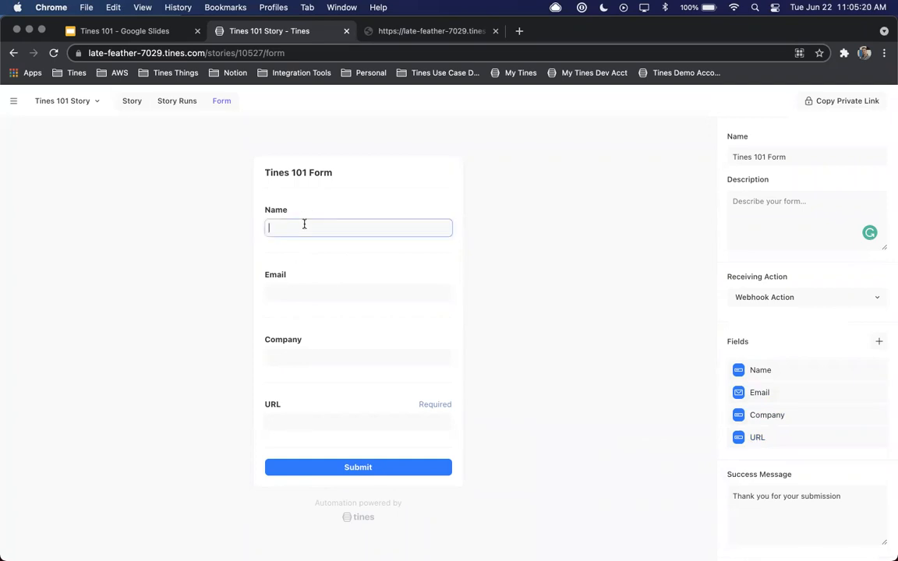
pyautogui.write('Kevin')
pyautogui.press('Tab')
pyautogui.press('Tab')
pyautogui.write('Tines')
pyautogui.press('Tab')
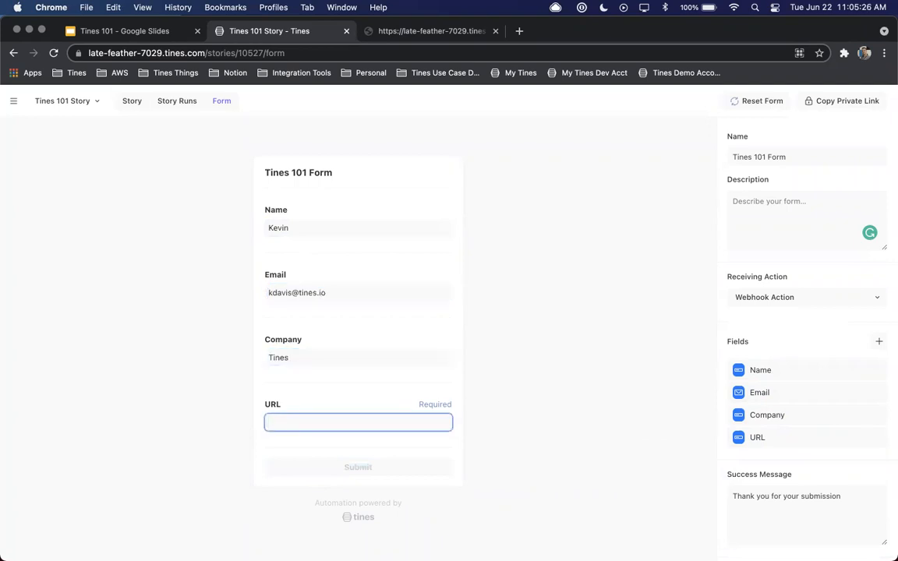
pyautogui.write('https')
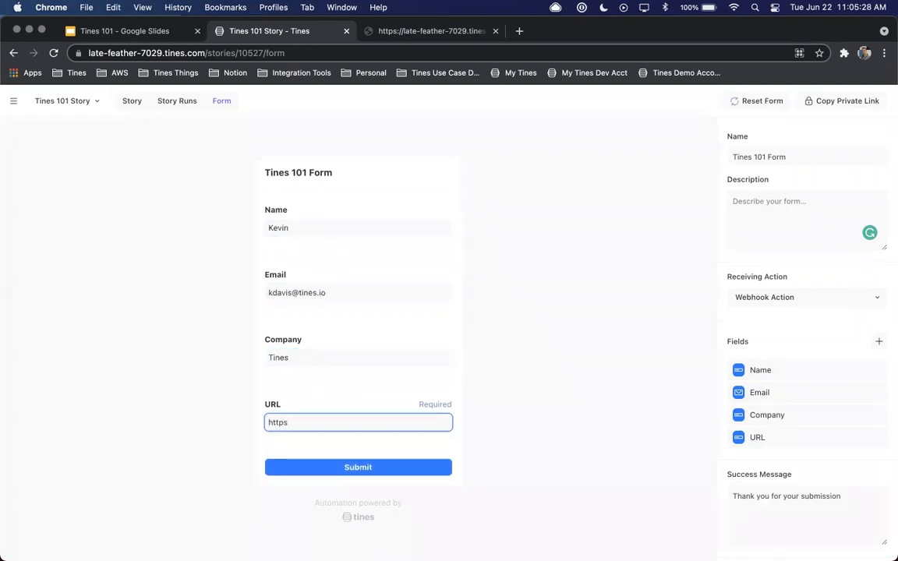
pyautogui.write('L////www.tines.com')
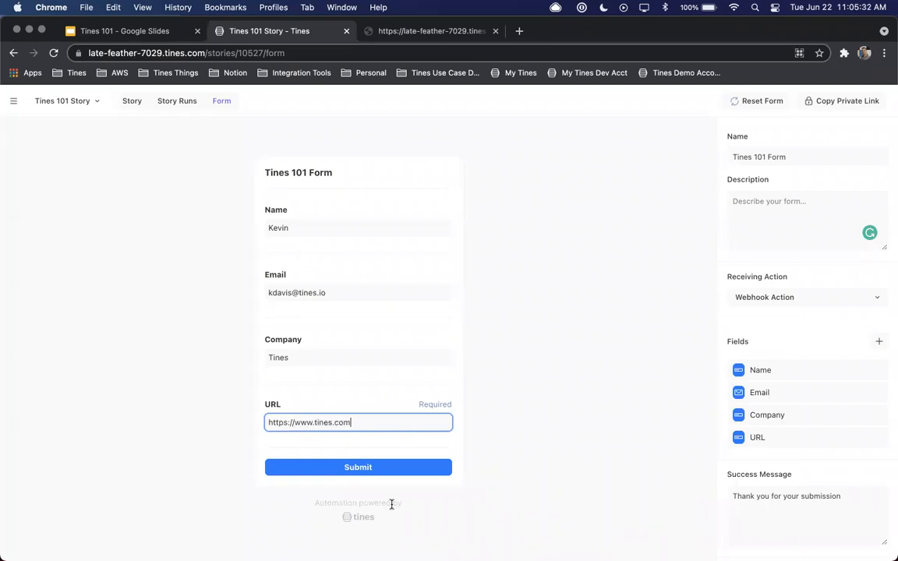
pyautogui.click(357, 468)
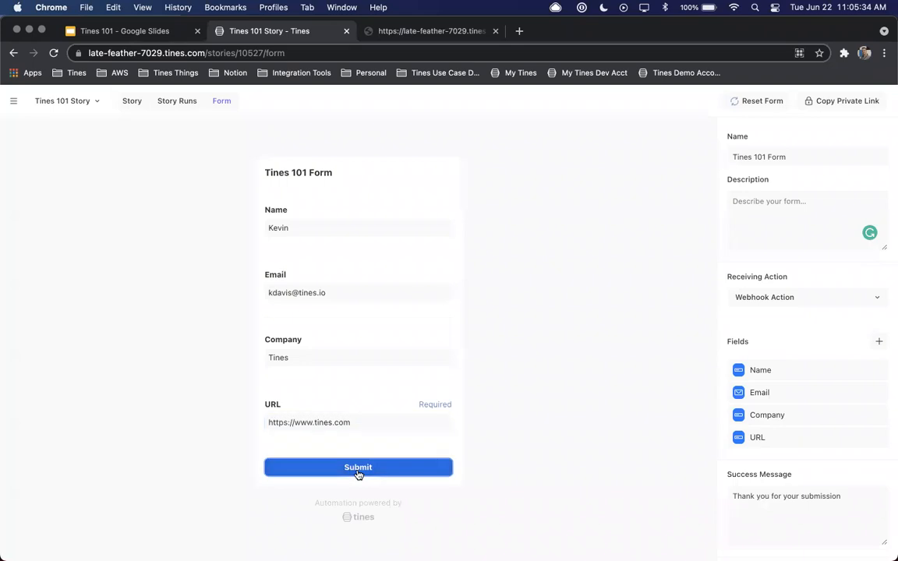
# Return to the story diagram and inspect the body of the Webhook Action's newest event for the submitted form fields
pyautogui.click(131, 102)
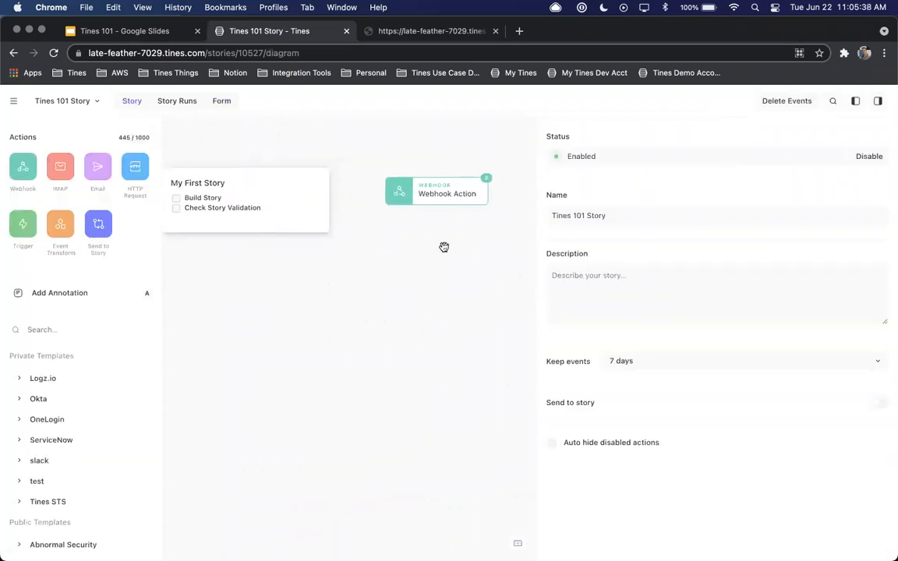
pyautogui.click(465, 195)
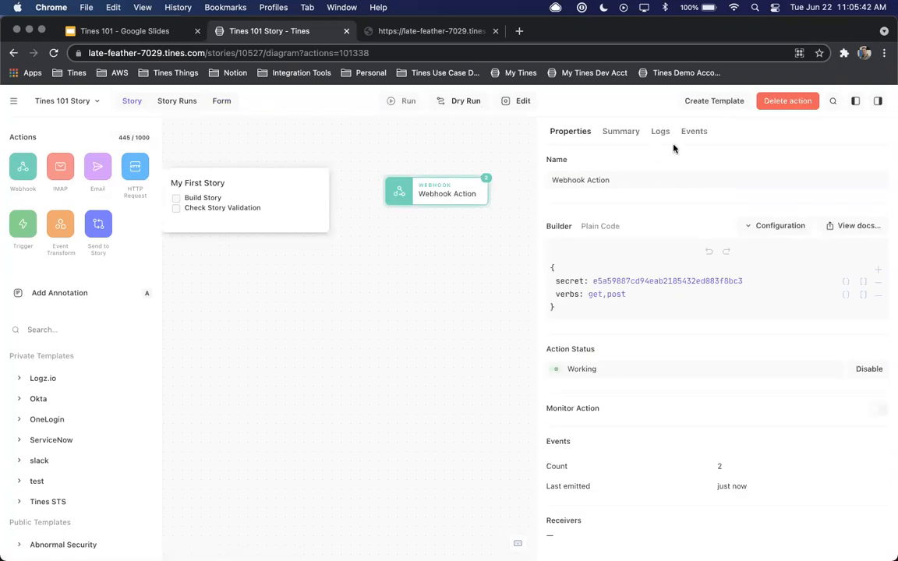
pyautogui.click(694, 132)
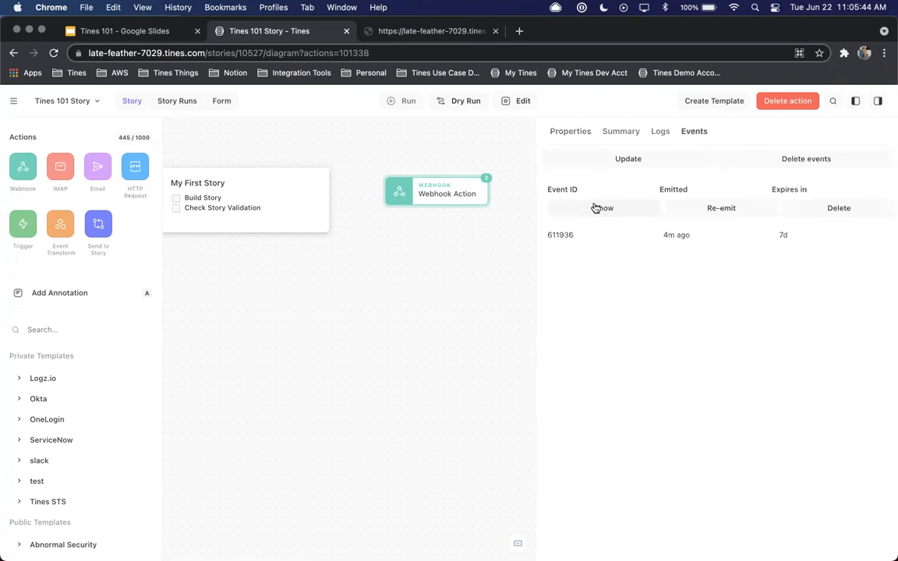
pyautogui.click(592, 208)
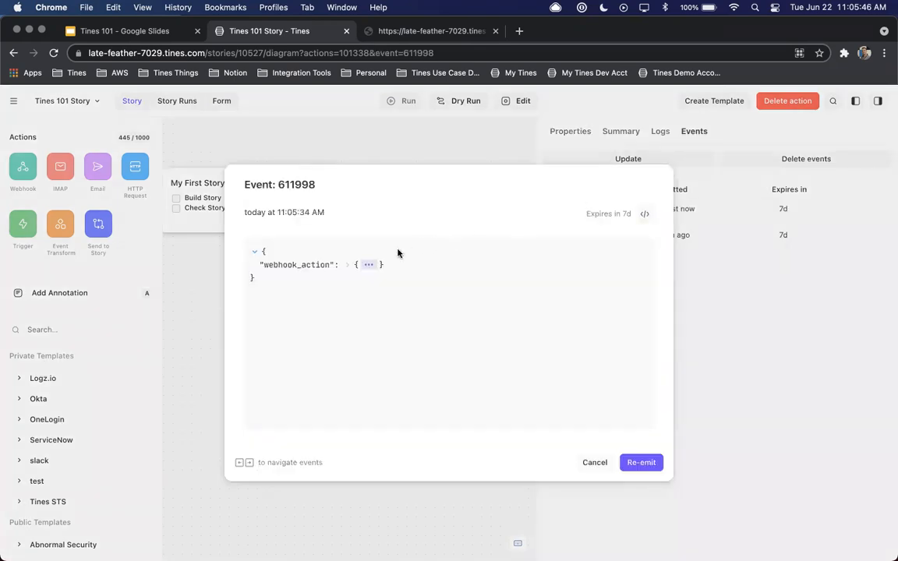
pyautogui.click(368, 264)
pyautogui.click(329, 277)
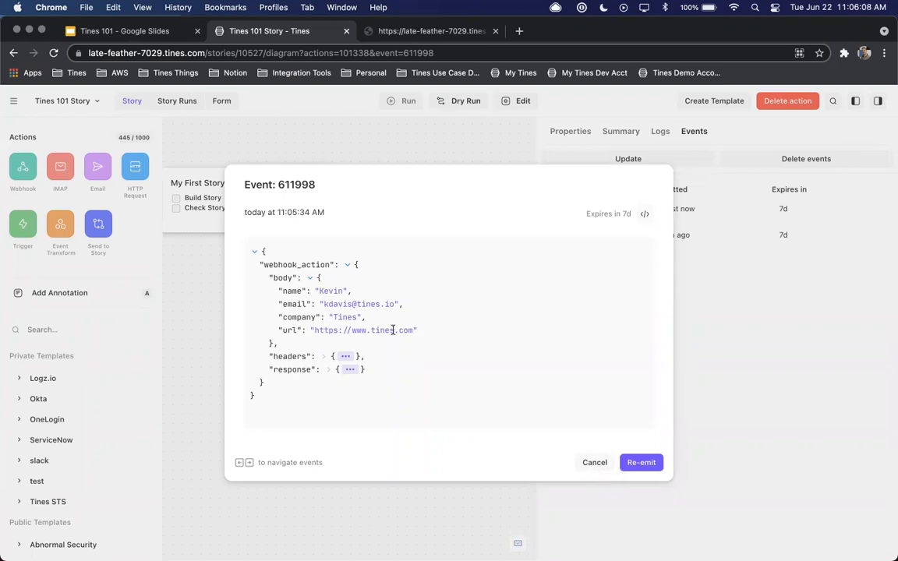
pyautogui.click(593, 463)
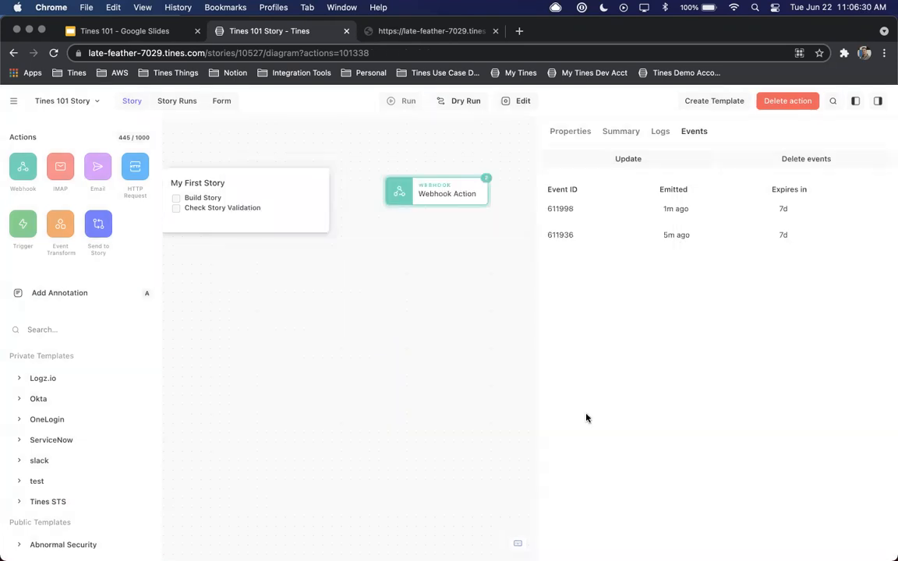
# Add an Event Transform action below the Webhook Action, adjust the properties pane's width, and expand the action's payload message
pyautogui.click(555, 132)
pyautogui.moveTo(536, 157); pyautogui.dragTo(601, 163)
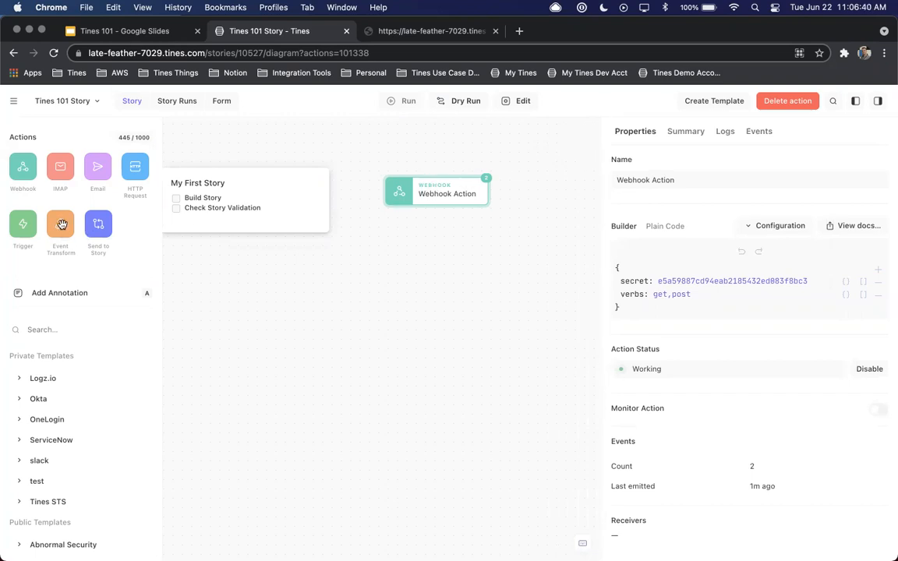
pyautogui.moveTo(62, 225); pyautogui.dragTo(400, 266)
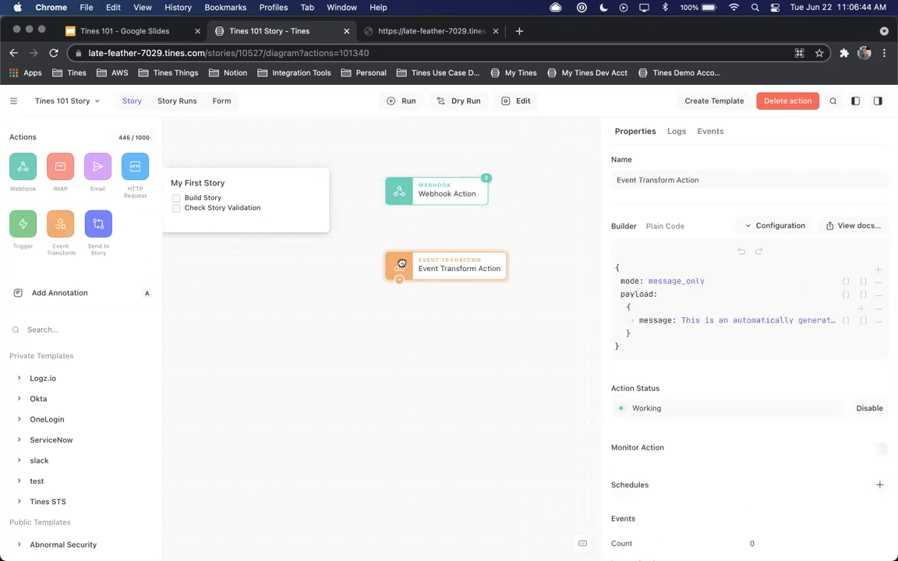
pyautogui.moveTo(603, 277); pyautogui.dragTo(549, 277)
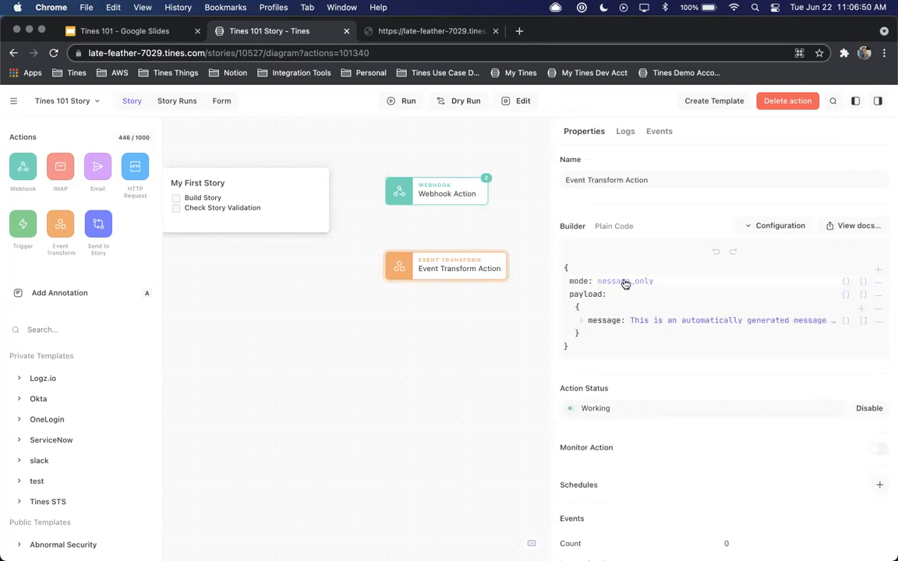
pyautogui.click(582, 323)
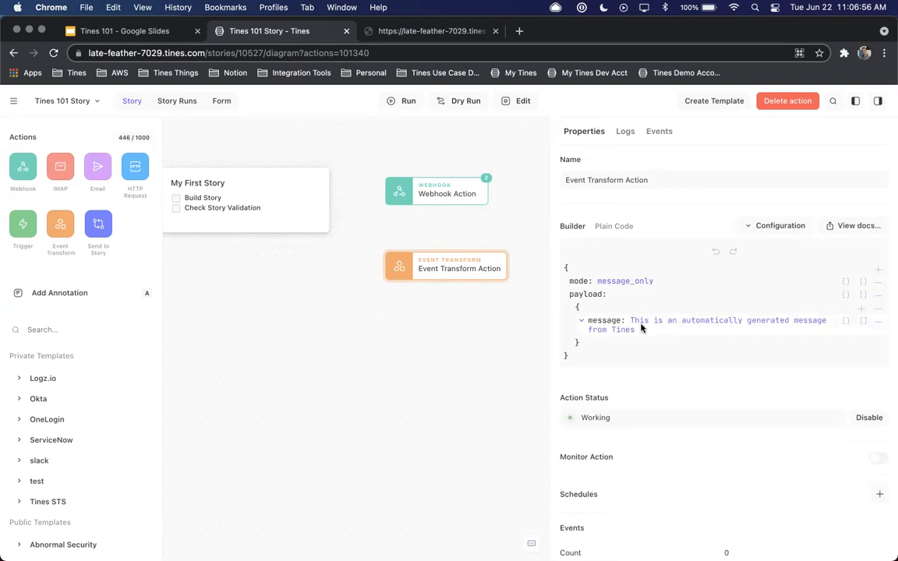
# Examine the Event Transform action's configuration options and its online documentation on the available modes
pyautogui.click(776, 227)
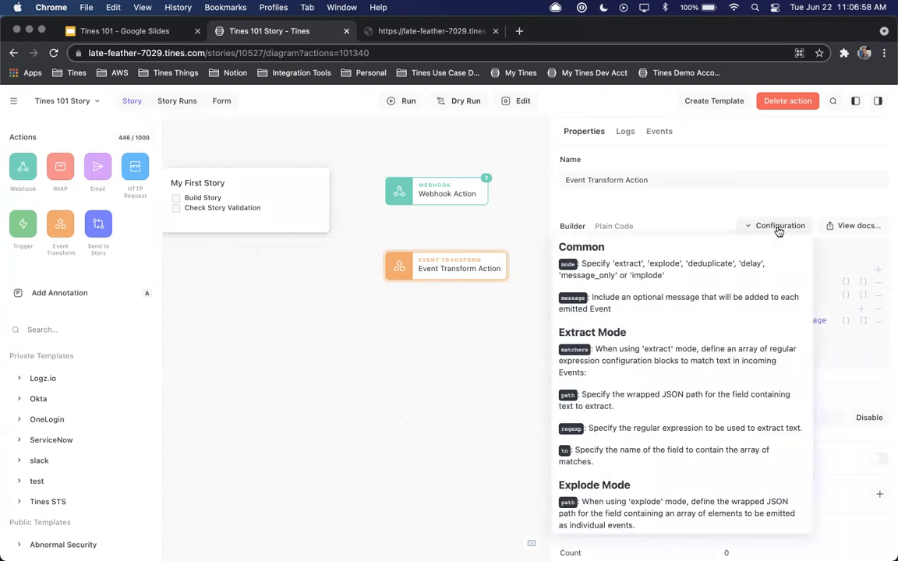
pyautogui.scroll(-5, 652, 327)
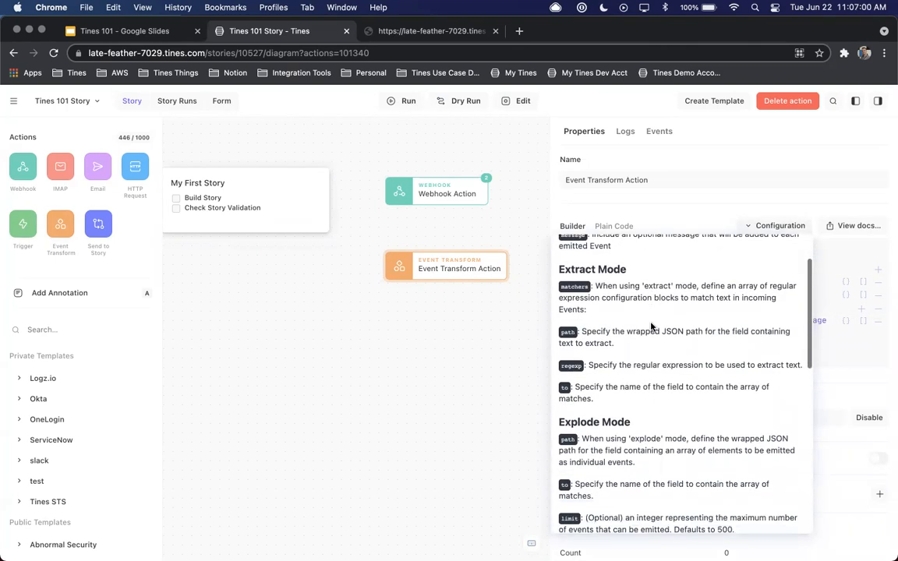
pyautogui.scroll(-5, 651, 327)
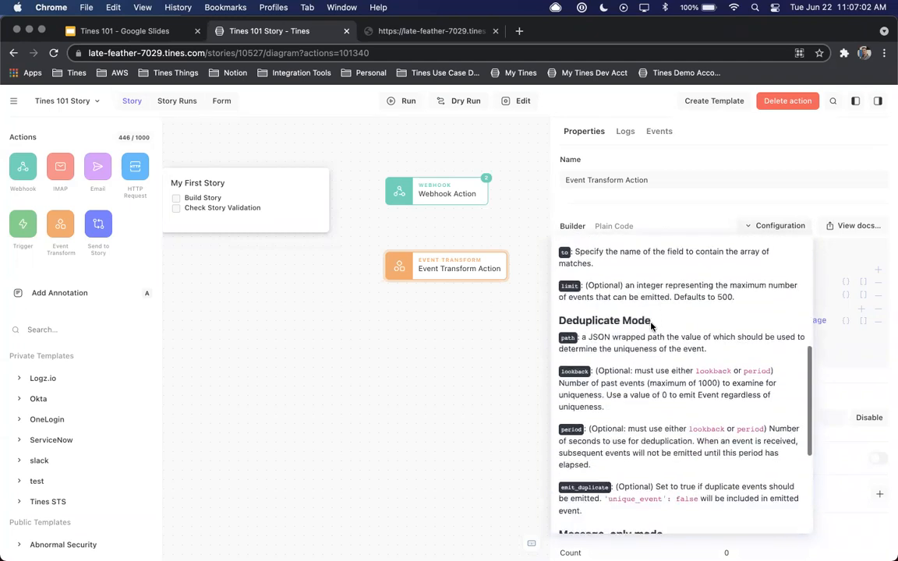
pyautogui.scroll(-3, 593, 322)
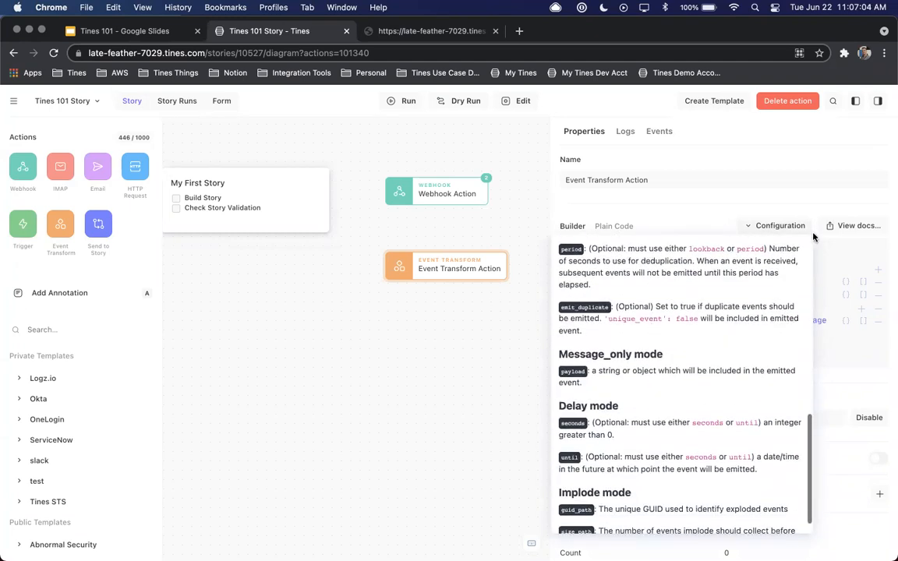
pyautogui.click(855, 226)
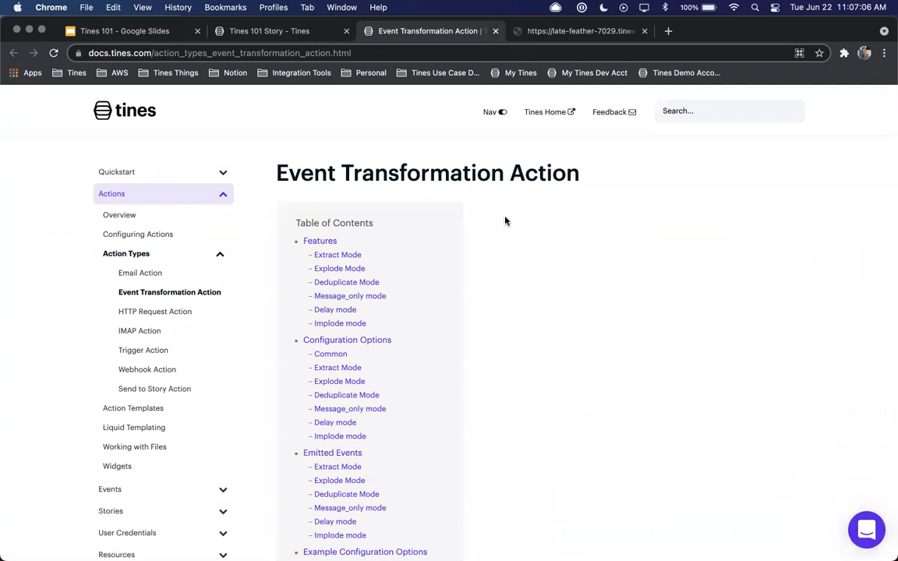
pyautogui.scroll(-10, 505, 222)
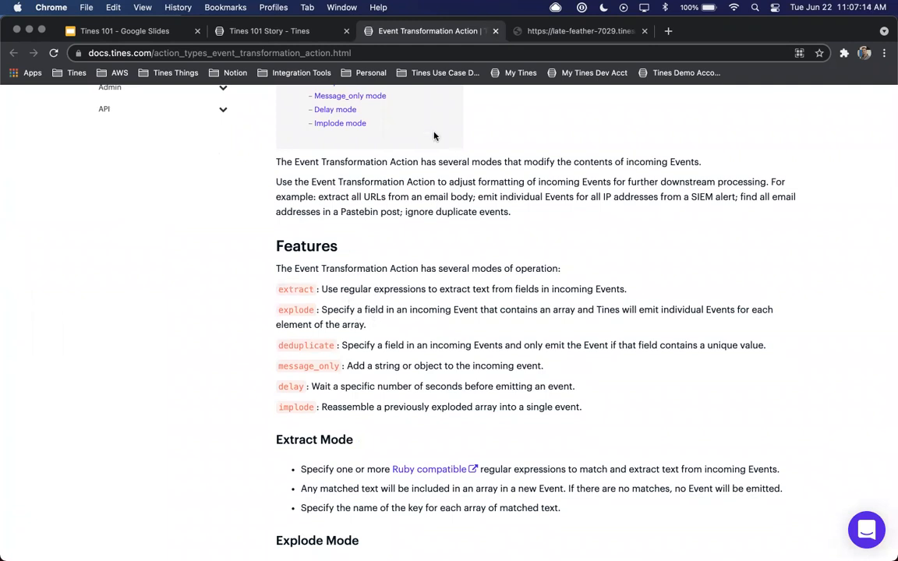
# Return to the Tines 101 Story and delete the Event Transform Action
pyautogui.click(288, 34)
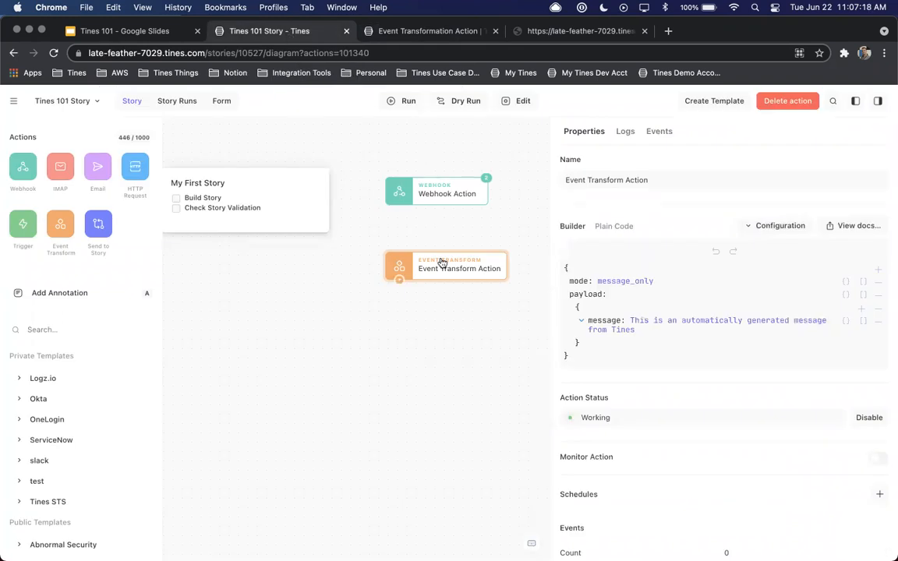
pyautogui.press('Delete')
# Find the Extract Domain from URL template by searching for "extract domain", add it below the Webhook Action and link the two
pyautogui.click(60, 329)
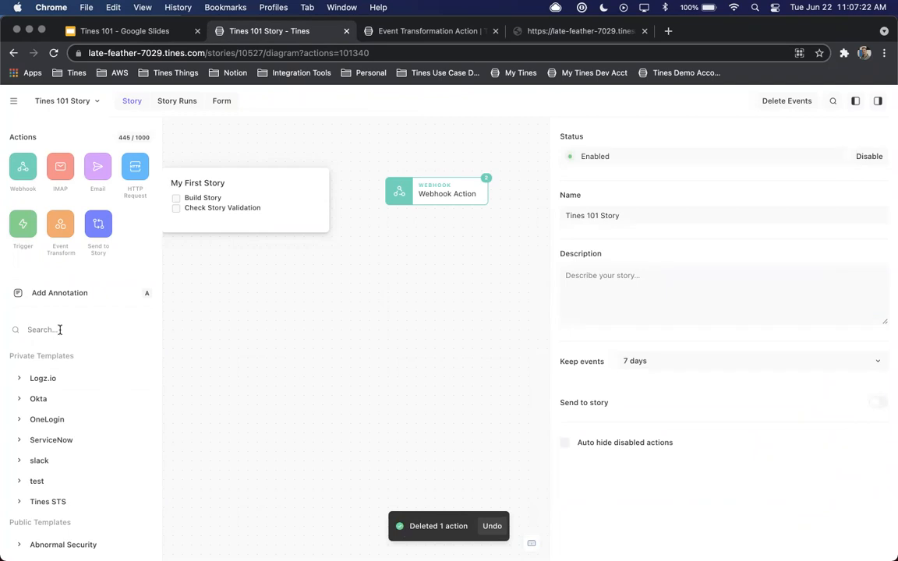
pyautogui.write('extract domain')
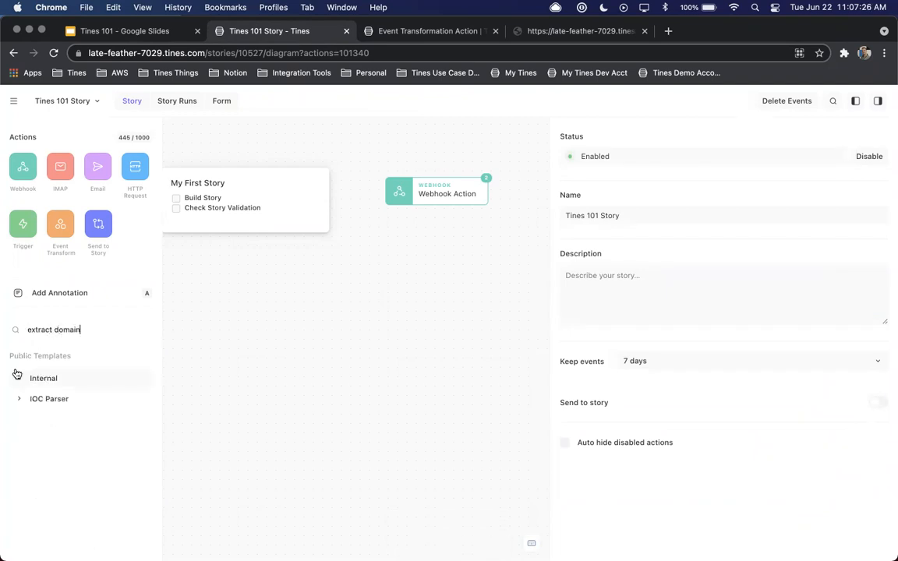
pyautogui.click(20, 378)
pyautogui.moveTo(28, 407); pyautogui.dragTo(417, 262)
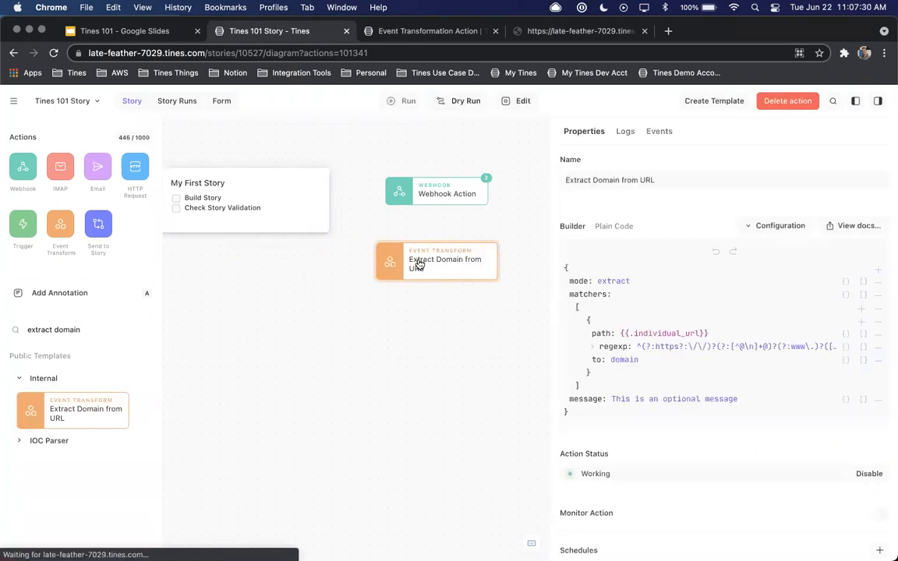
pyautogui.moveTo(399, 207); pyautogui.dragTo(402, 261)
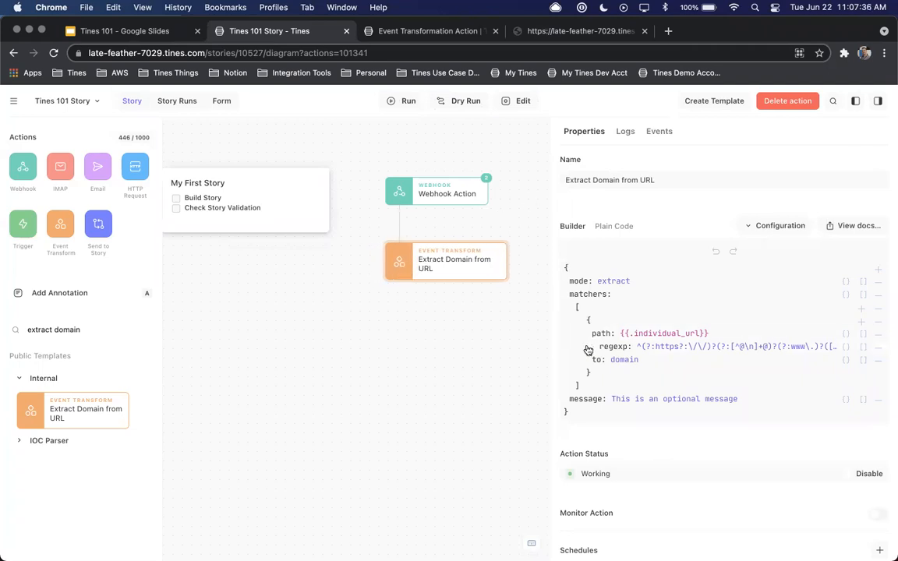
# Widen the properties pane, set the matcher's path to {{.webhook_action.body.url }} and remove the optional message field
pyautogui.moveTo(533, 347); pyautogui.dragTo(436, 341)
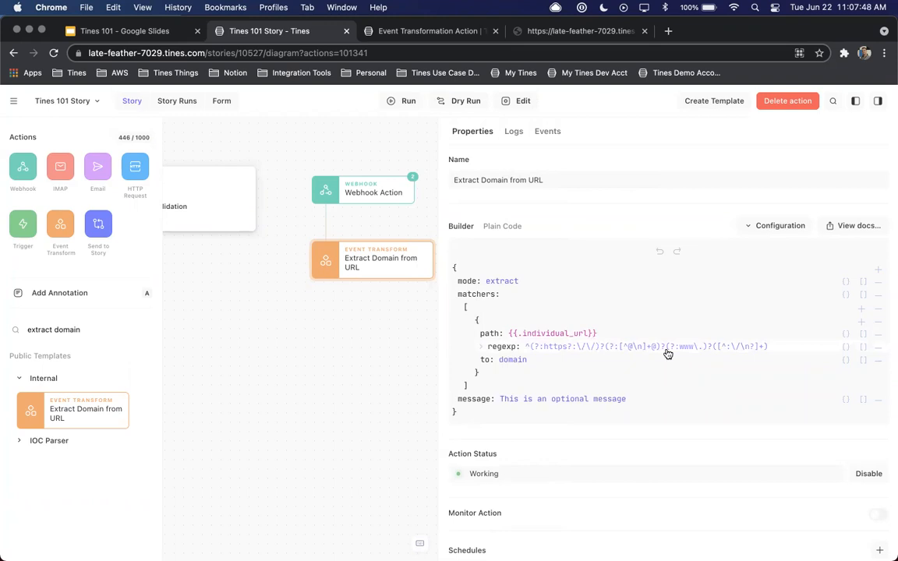
pyautogui.click(530, 333)
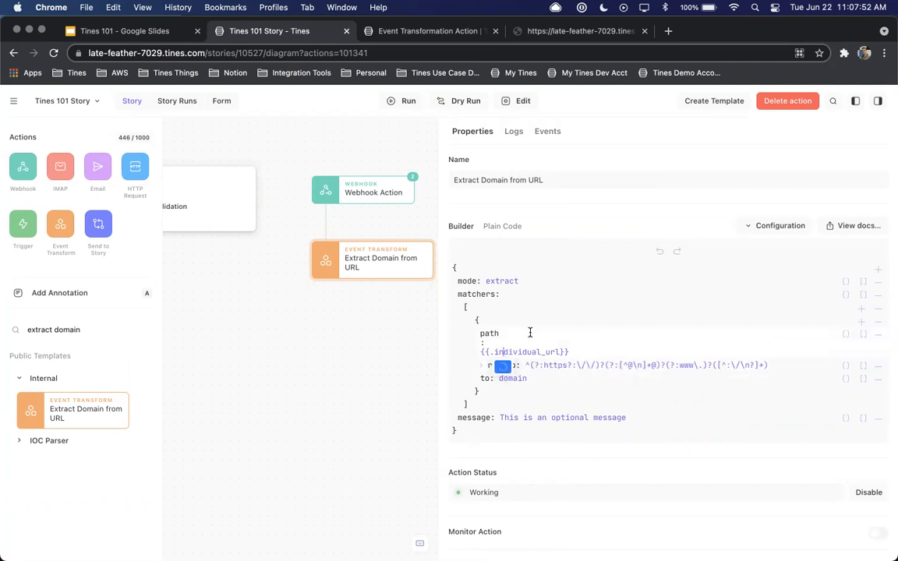
pyautogui.hotkey('ctrl', 'a')
pyautogui.press('BackSpace')
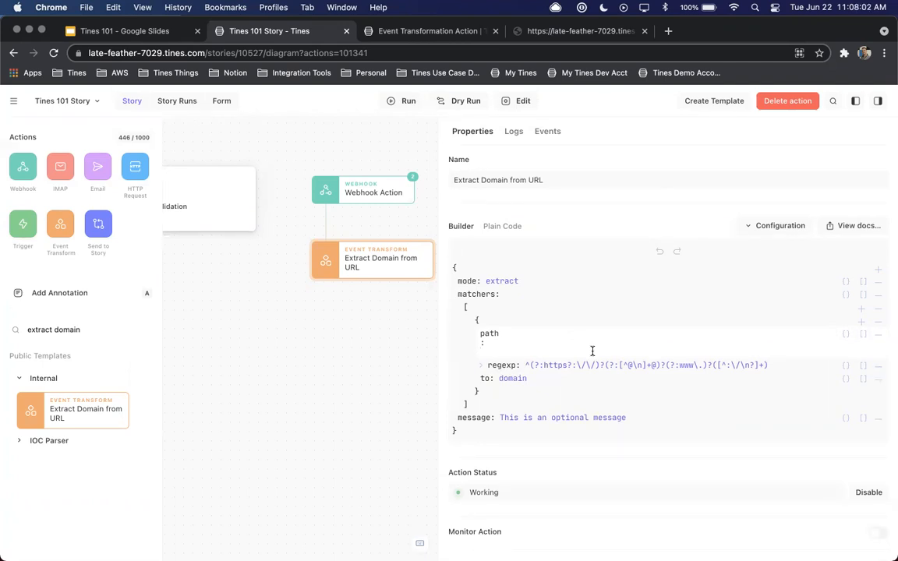
pyautogui.write('{{.')
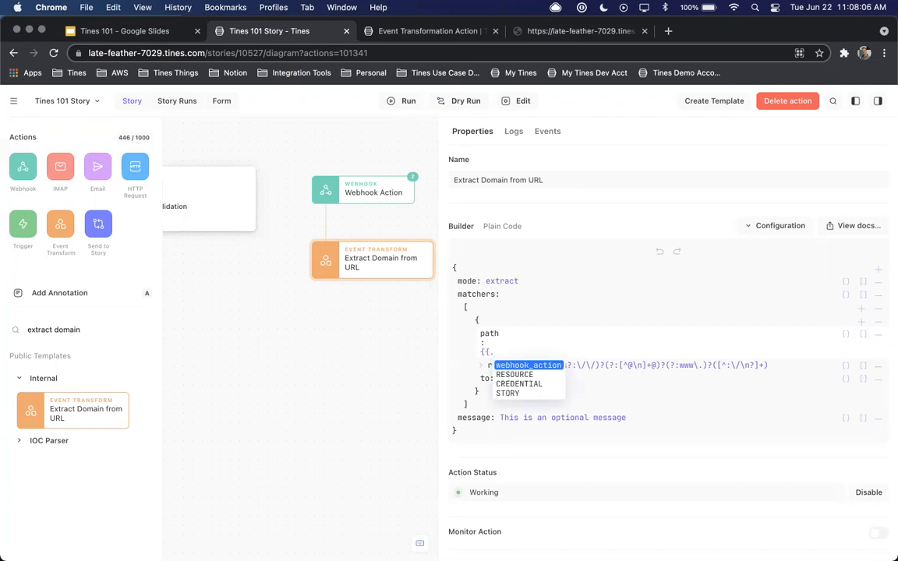
pyautogui.click(536, 366)
pyautogui.write('.')
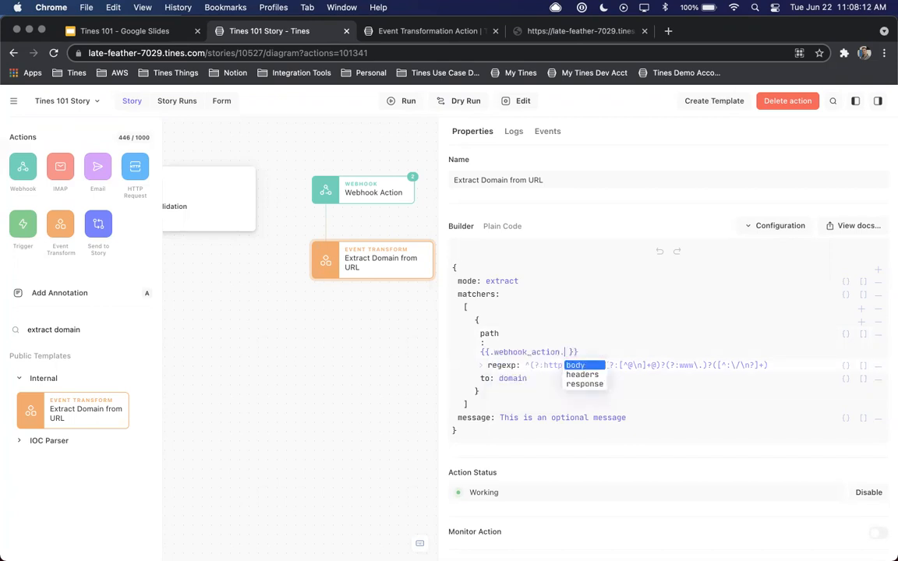
pyautogui.press('Return')
pyautogui.write('.')
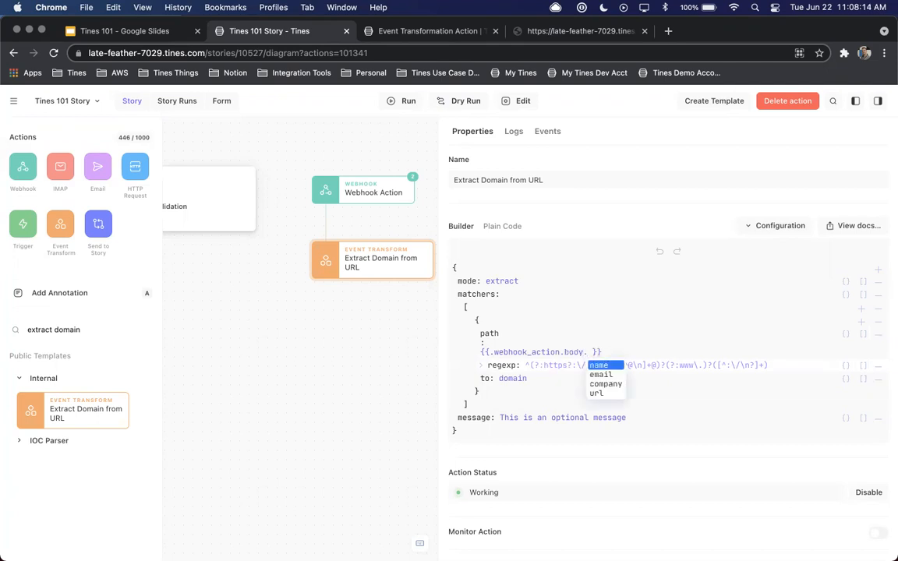
pyautogui.press('Down')
pyautogui.press('Down')
pyautogui.press('Down')
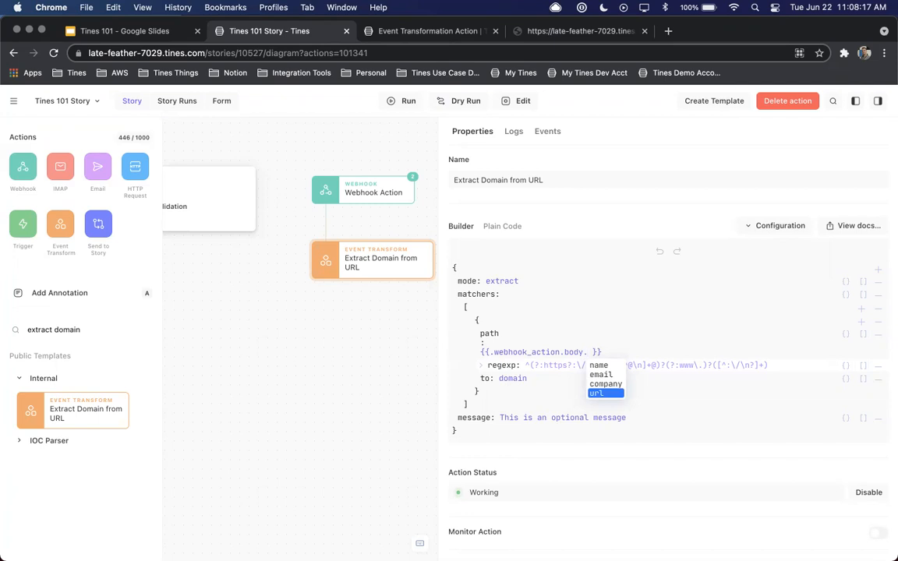
pyautogui.press('Return')
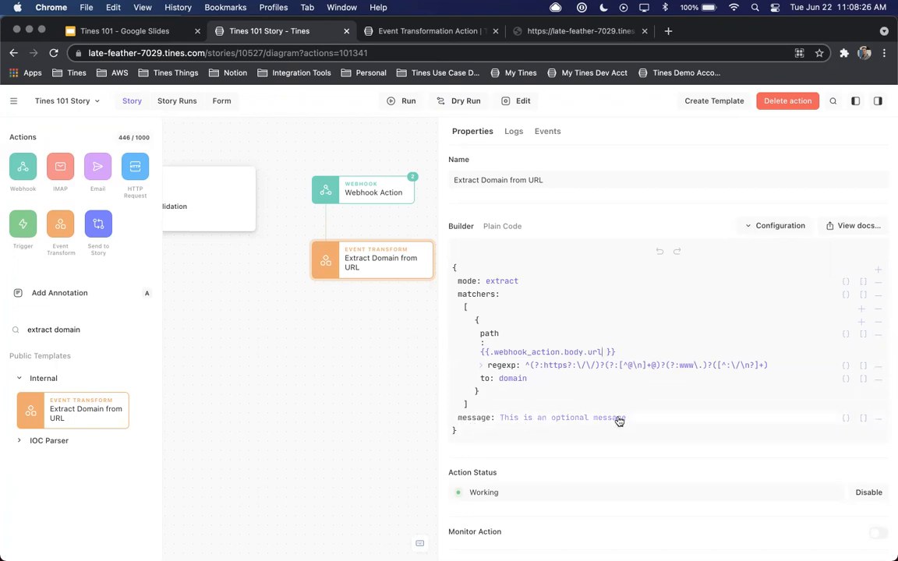
pyautogui.click(875, 420)
pyautogui.click(880, 401)
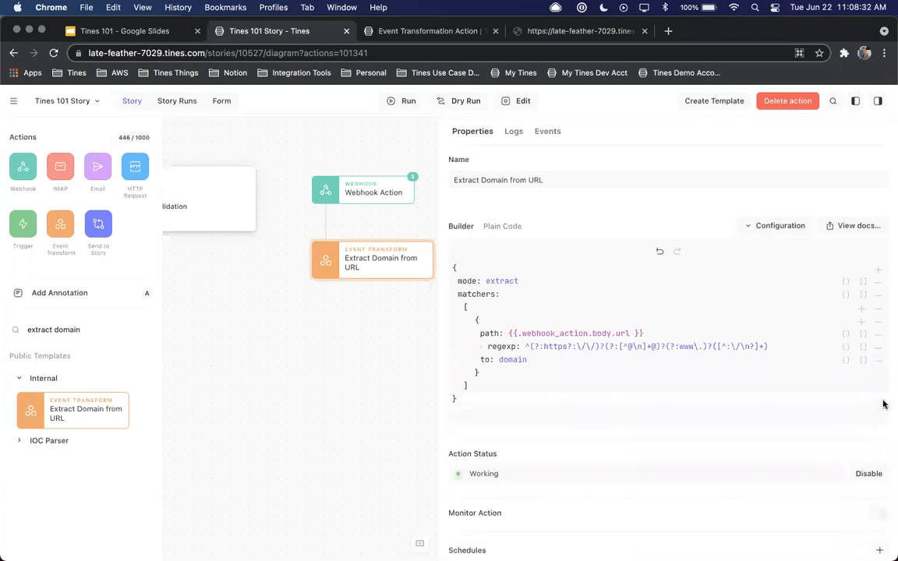
# Dry run Extract Domain from URL on the newest Webhook Action event, examine the resulting event and close the dry run
pyautogui.hscroll(3, 387, 332)
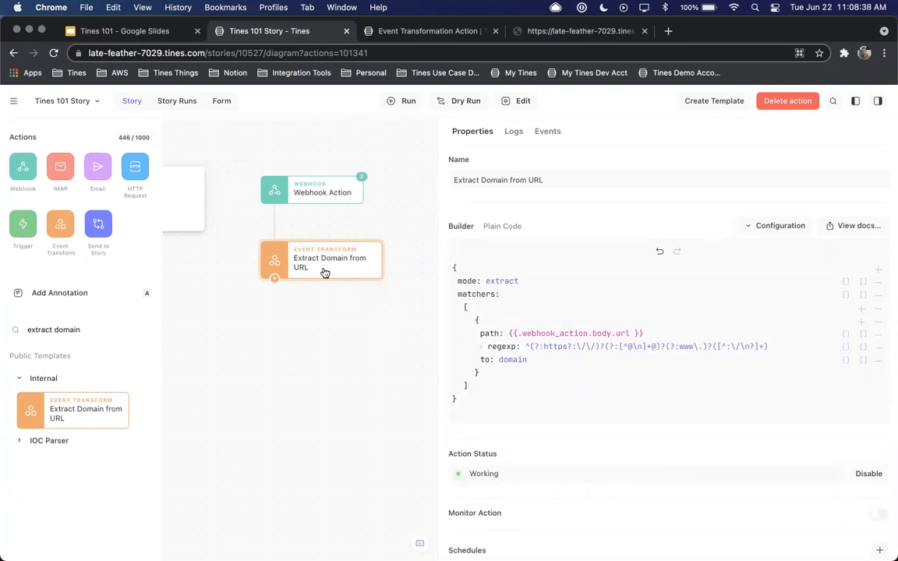
pyautogui.click(464, 102)
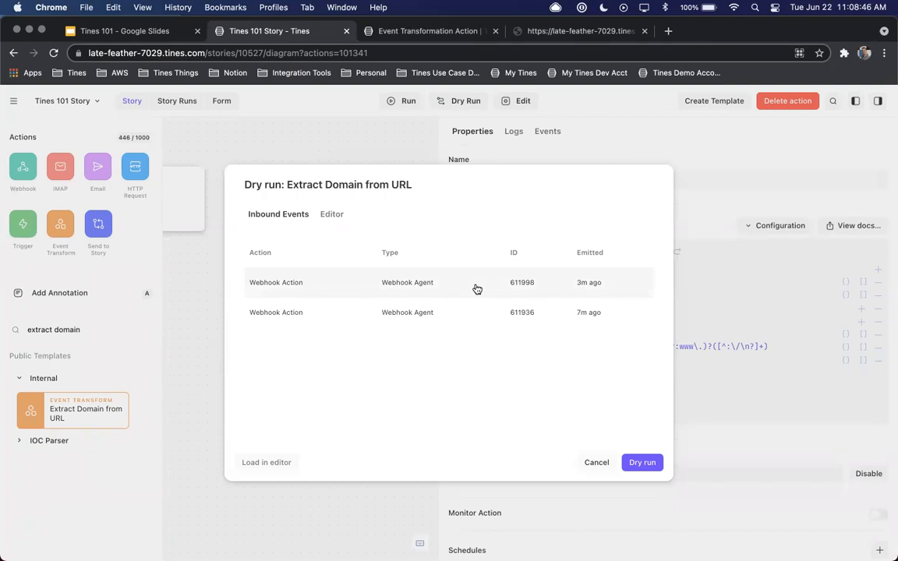
pyautogui.click(418, 284)
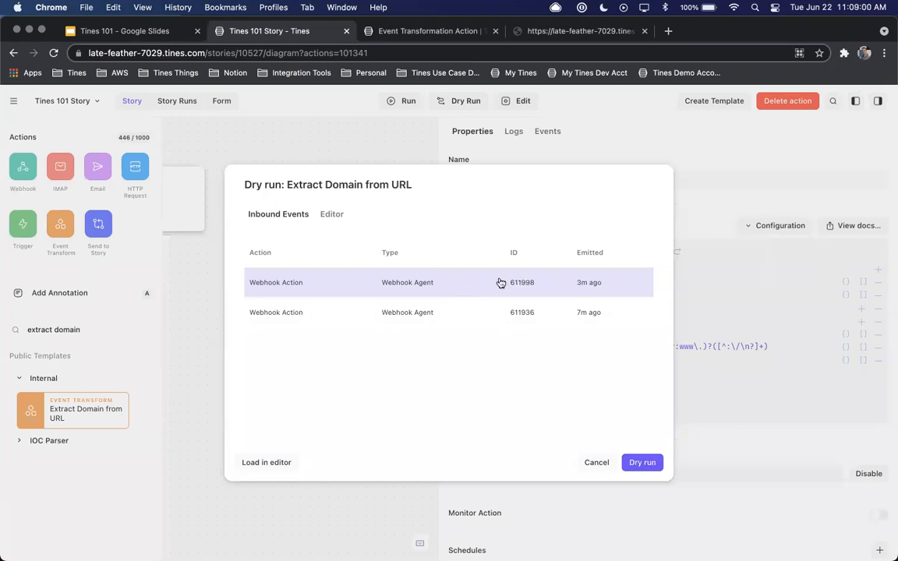
pyautogui.click(637, 460)
pyautogui.click(419, 278)
pyautogui.click(349, 291)
pyautogui.click(313, 304)
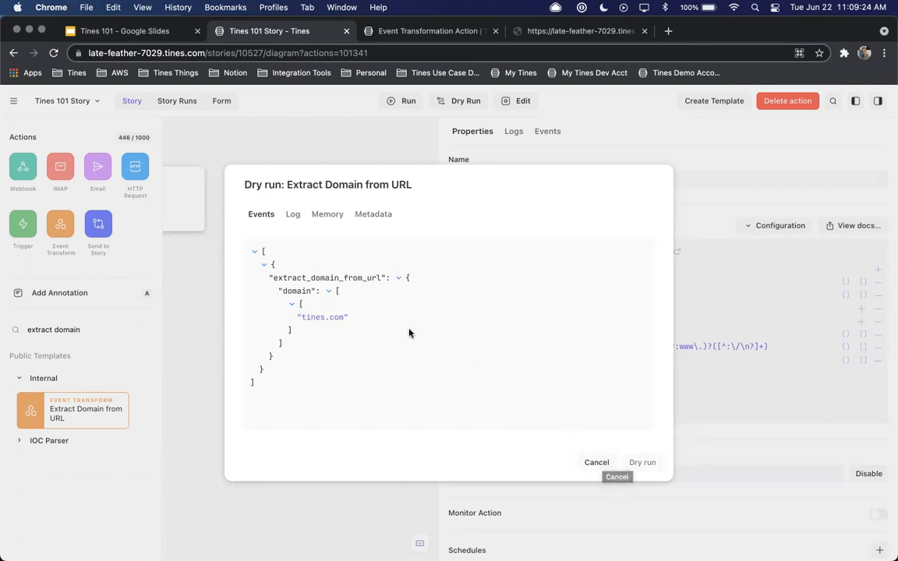
pyautogui.click(398, 278)
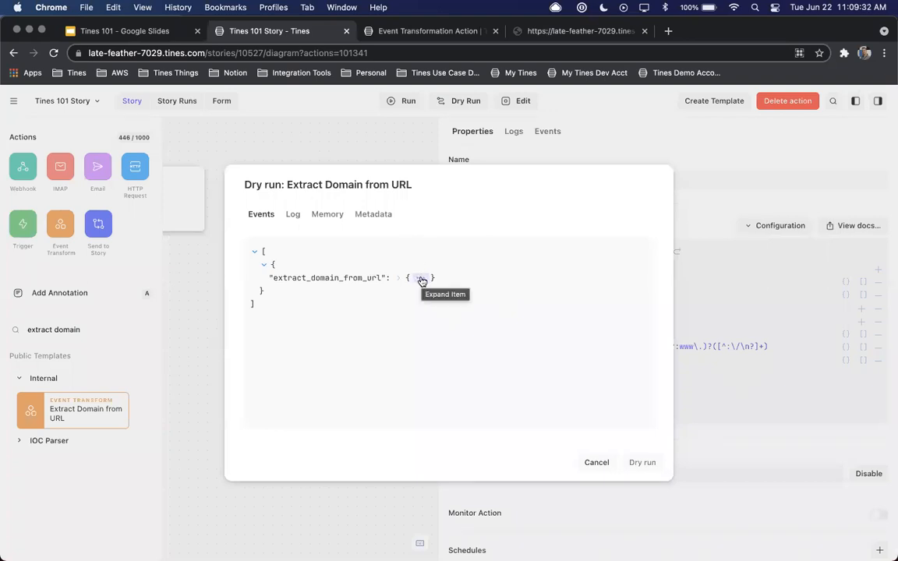
pyautogui.click(596, 462)
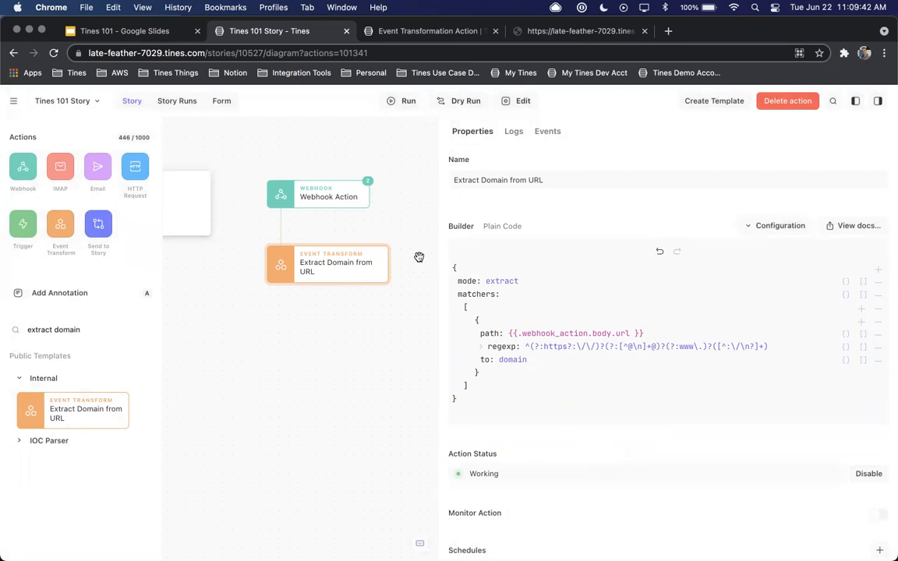
# Narrow the properties pane, add the VirusTotal template Search for URL in VirusTotal below Extract Domain from URL and link them
pyautogui.moveTo(441, 222); pyautogui.dragTo(552, 218)
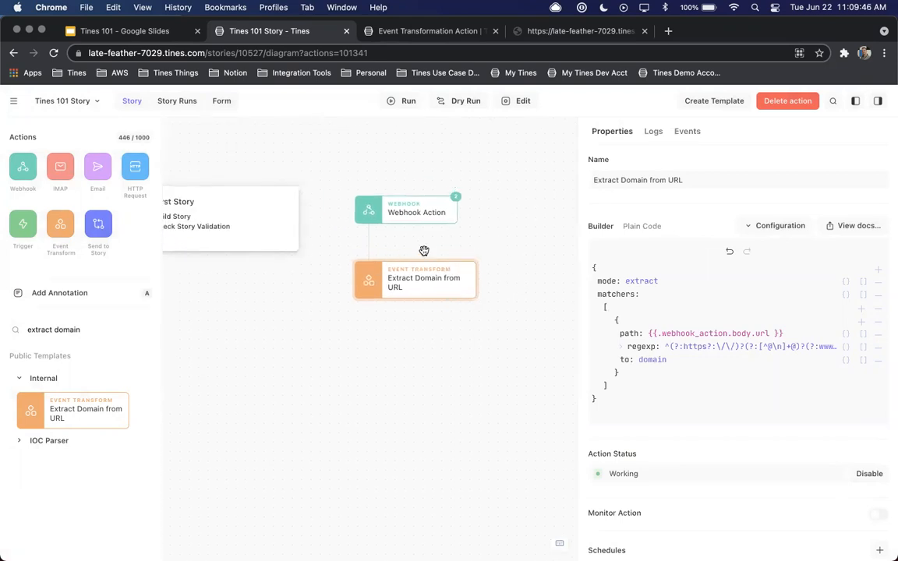
pyautogui.moveTo(577, 203); pyautogui.dragTo(535, 205)
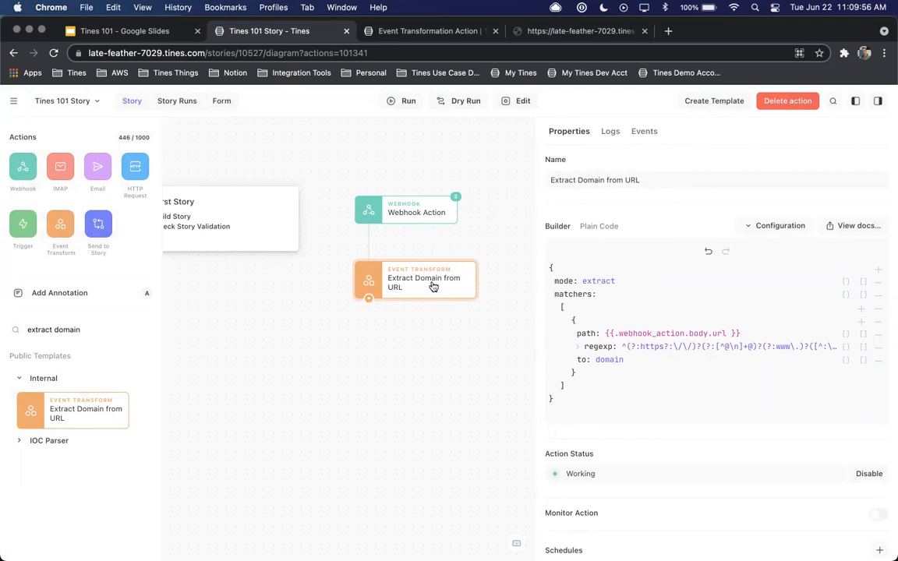
pyautogui.moveTo(27, 329); pyautogui.dragTo(92, 322)
pyautogui.write('virust')
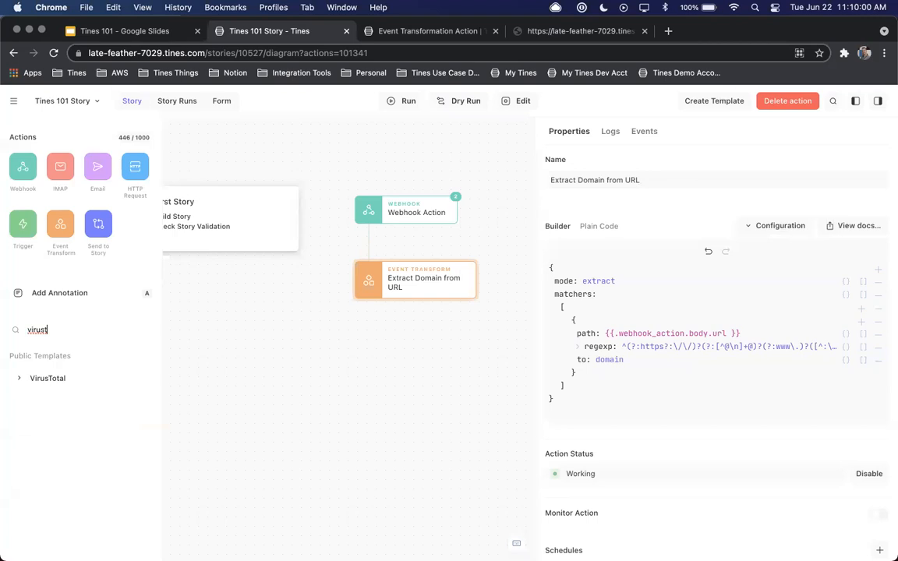
pyautogui.click(23, 377)
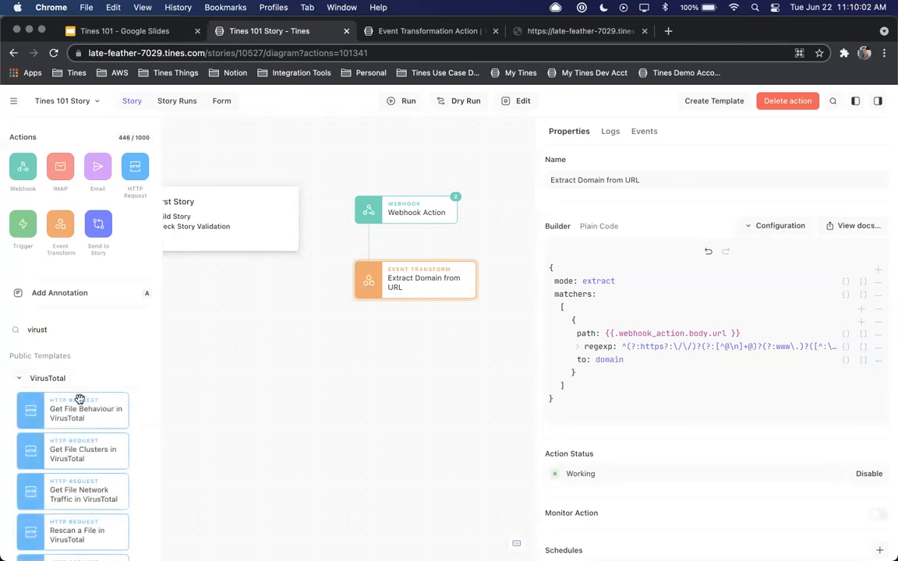
pyautogui.scroll(-8, 100, 419)
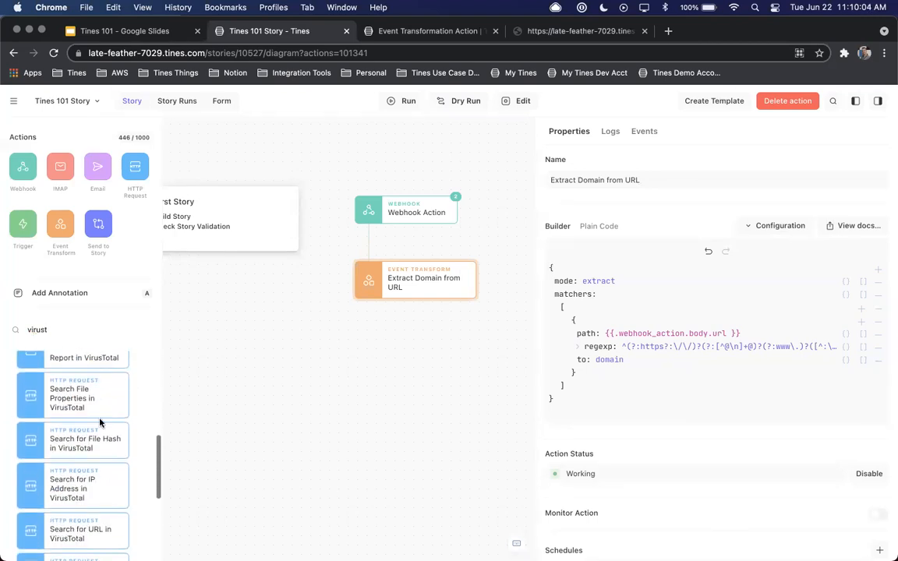
pyautogui.scroll(-3, 100, 422)
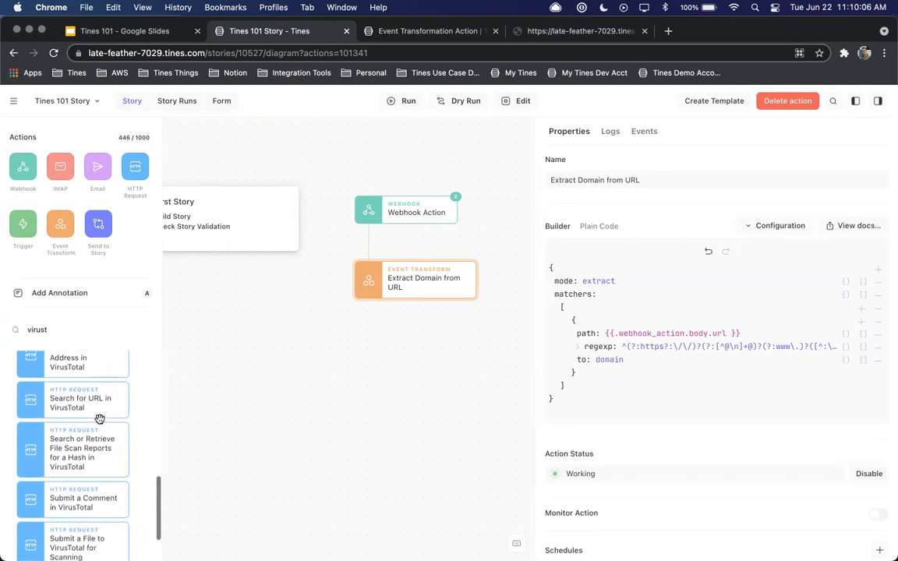
pyautogui.scroll(-2, 100, 422)
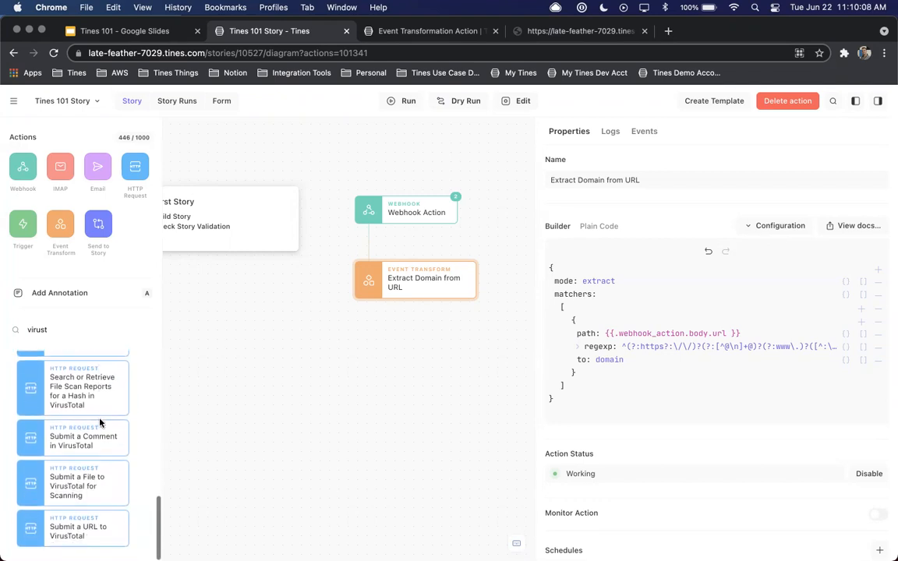
pyautogui.scroll(3, 72, 484)
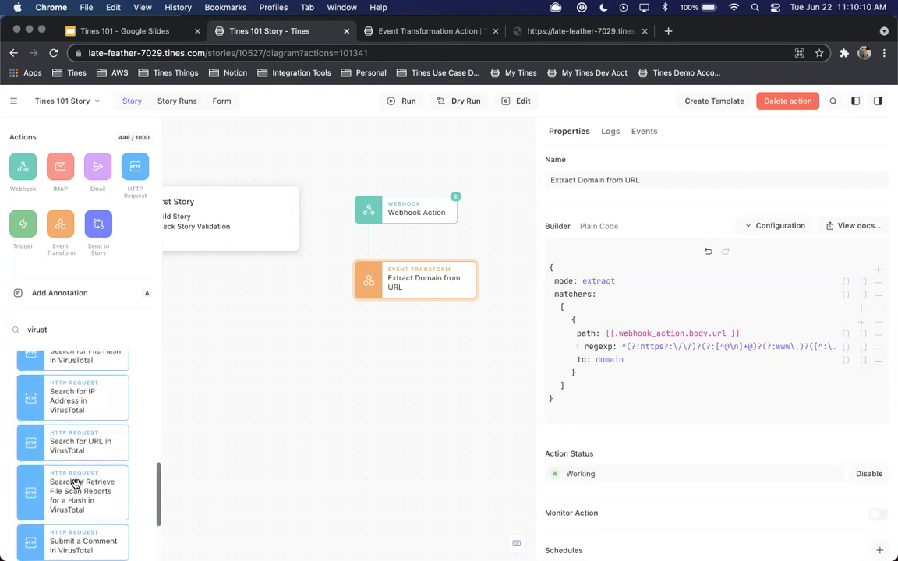
pyautogui.moveTo(78, 449); pyautogui.dragTo(411, 364)
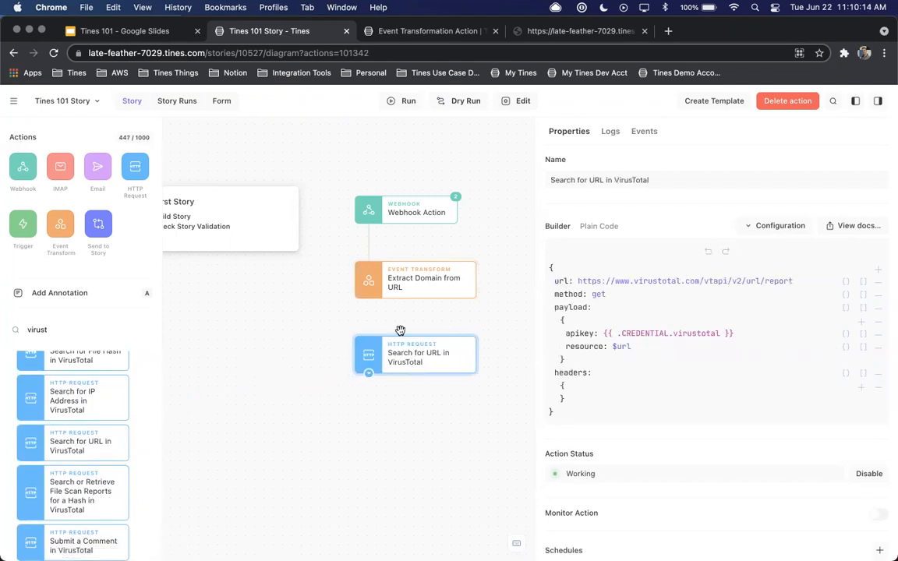
pyautogui.moveTo(369, 299); pyautogui.dragTo(369, 344)
# Check the payload's apikey credential reference and set the resource to {{.extract_domain_from_url.domain }} in the VirusTotal action
pyautogui.doubleClick(677, 334)
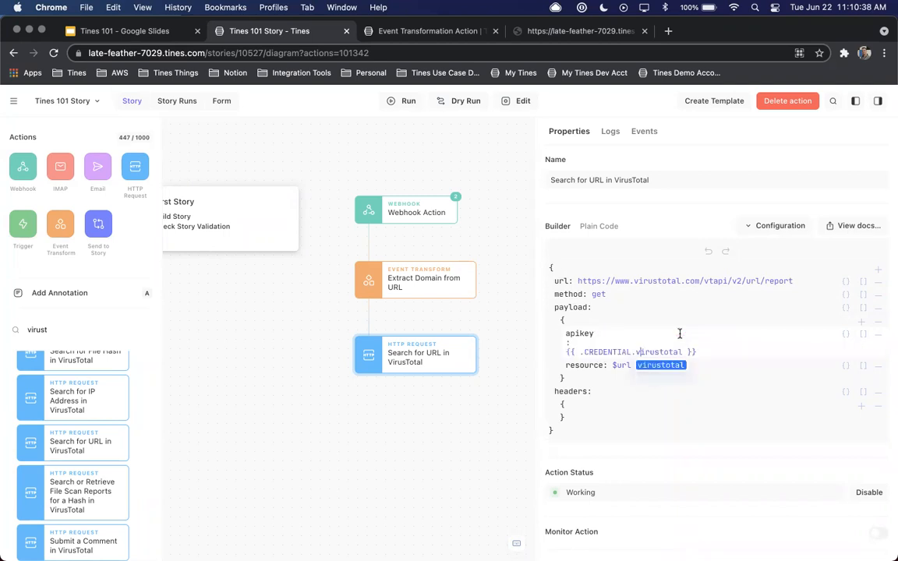
pyautogui.click(658, 370)
pyautogui.click(624, 370)
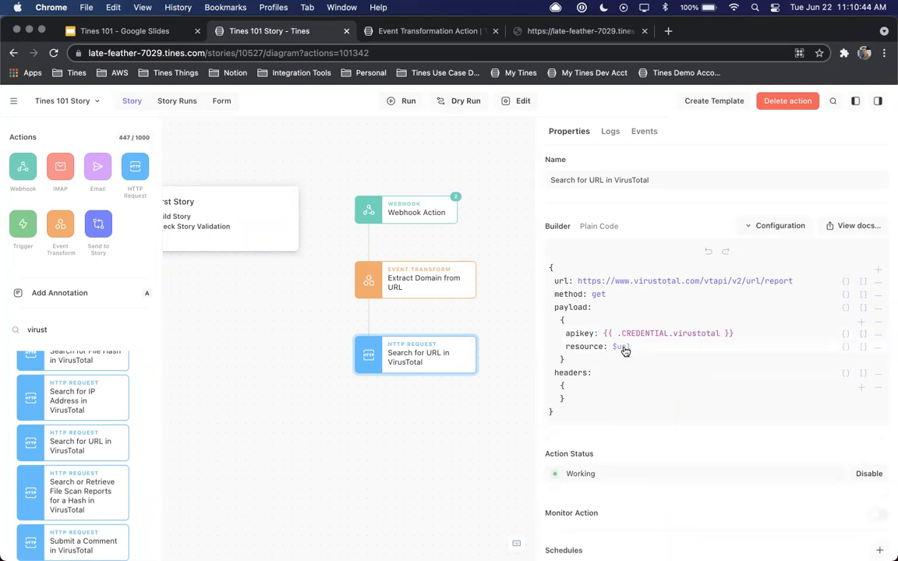
pyautogui.click(621, 347)
pyautogui.write('{{.')
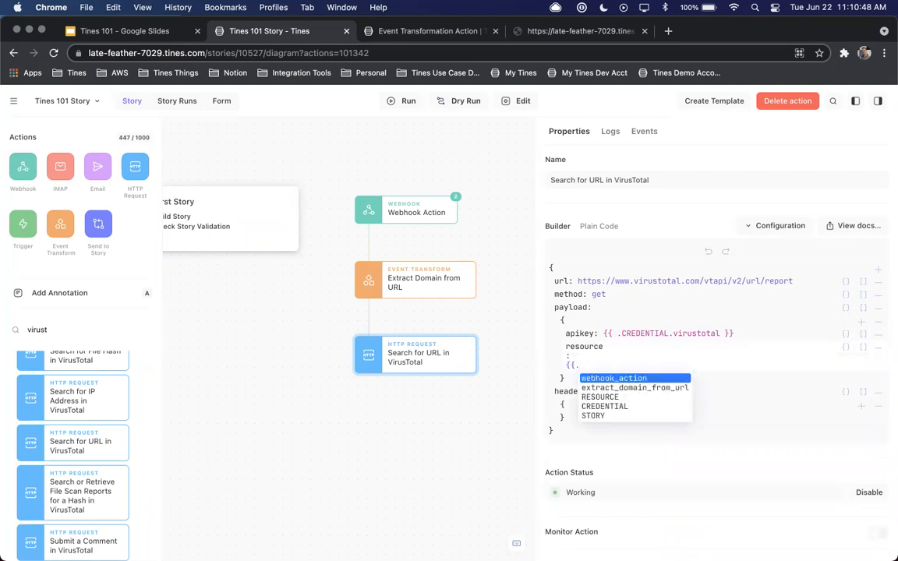
pyautogui.press('Down')
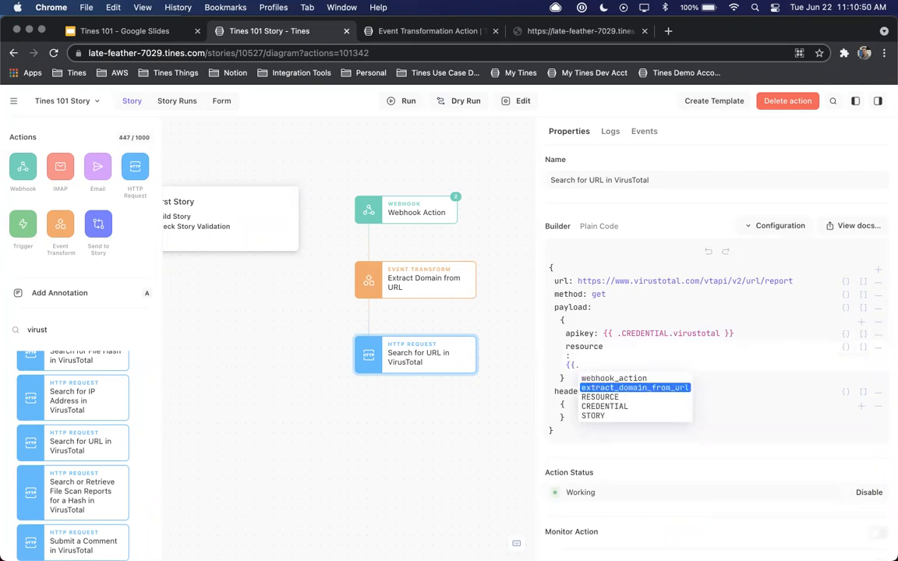
pyautogui.press('Return')
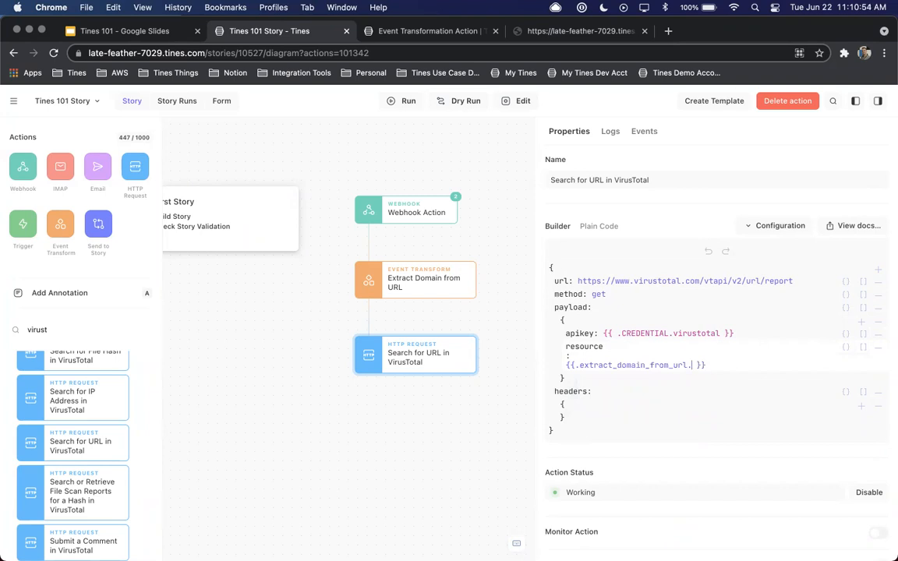
pyautogui.write('.domain')
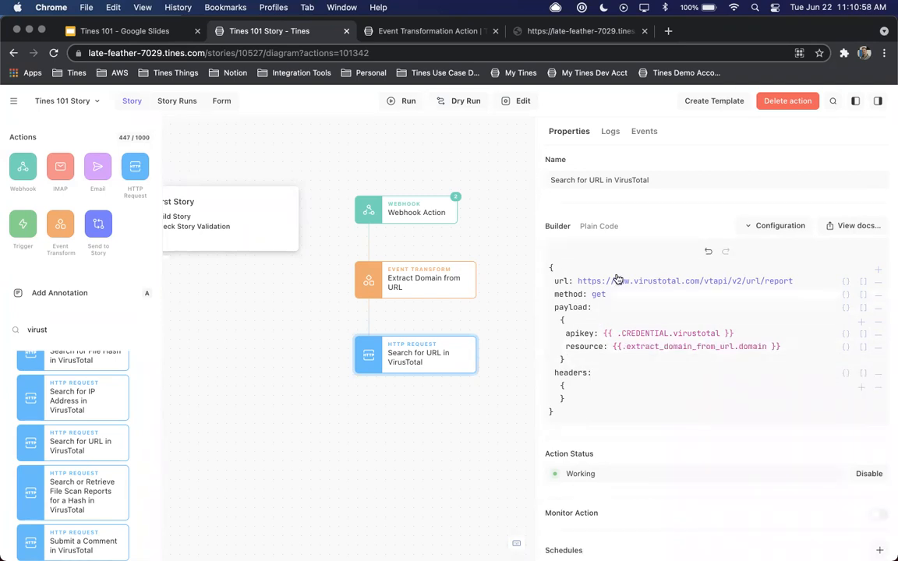
# Open the Webhook Action's events, view the Story's form and return to the Story diagram
pyautogui.click(397, 212)
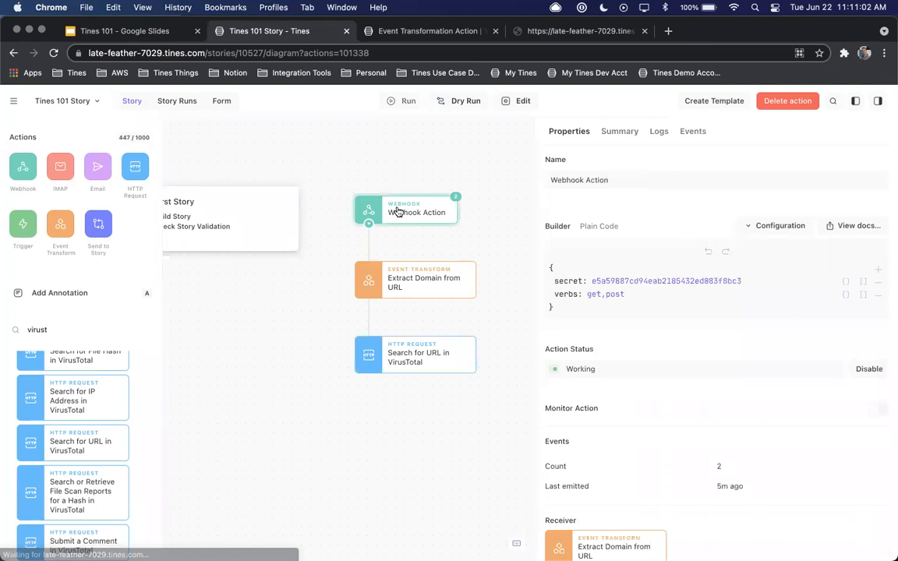
pyautogui.click(697, 132)
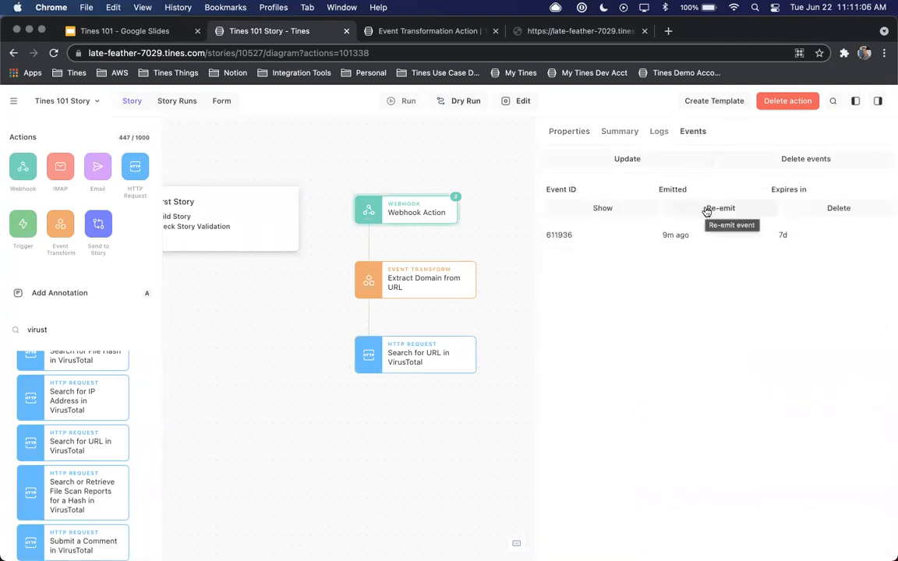
pyautogui.click(694, 208)
pyautogui.click(226, 103)
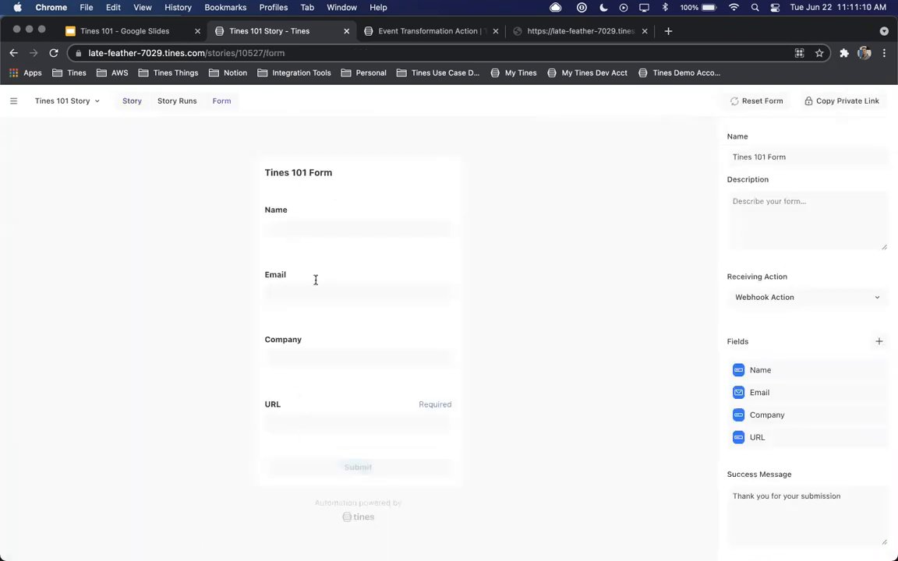
pyautogui.click(129, 102)
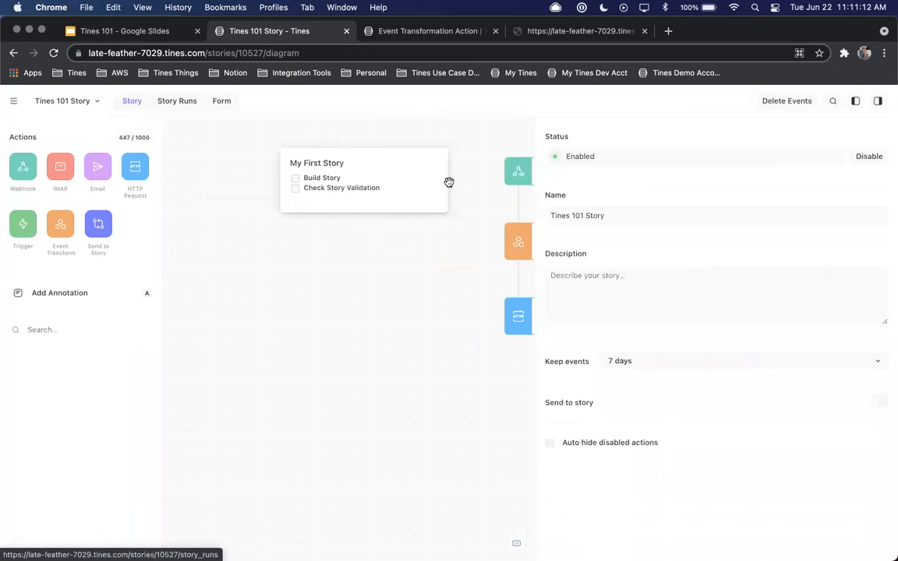
# Examine the body of the newest Webhook Action event and close the event
pyautogui.click(520, 174)
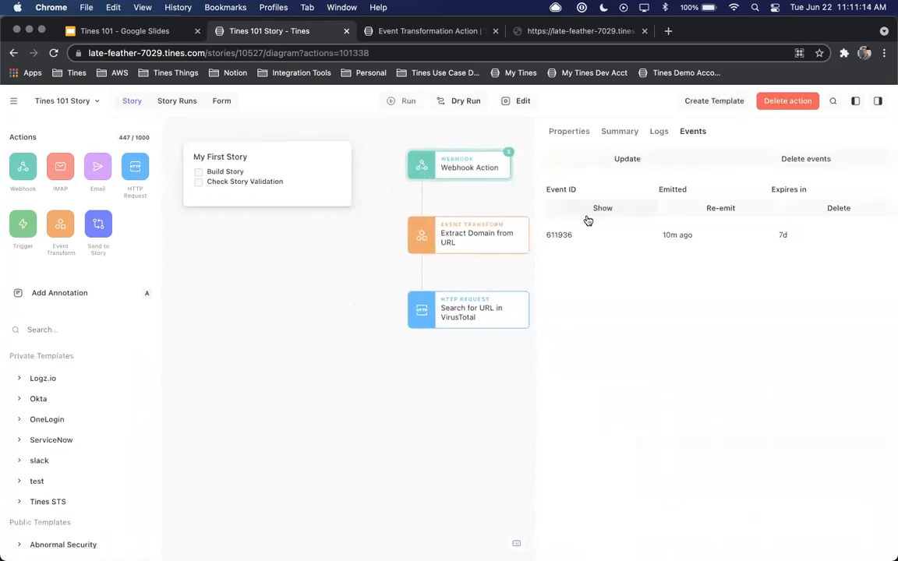
pyautogui.click(590, 212)
pyautogui.click(371, 266)
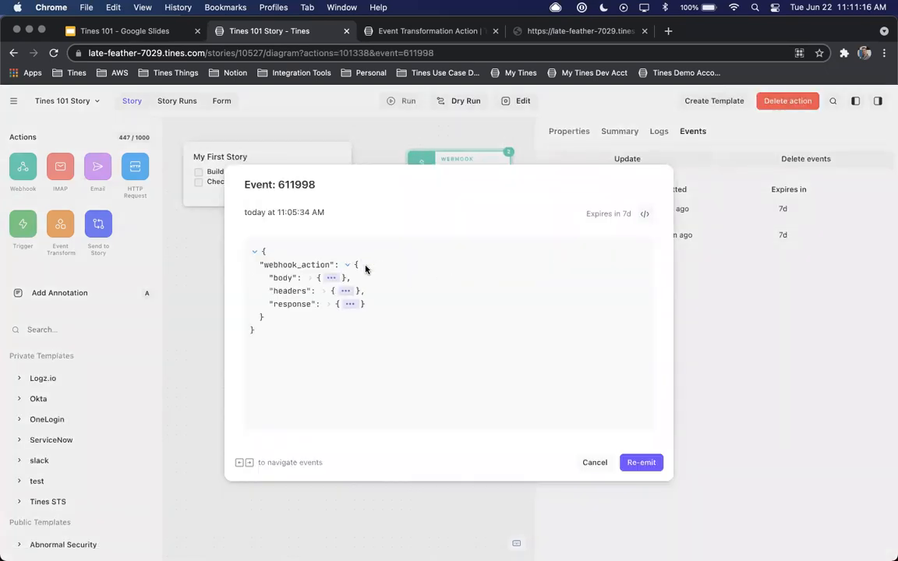
pyautogui.click(327, 279)
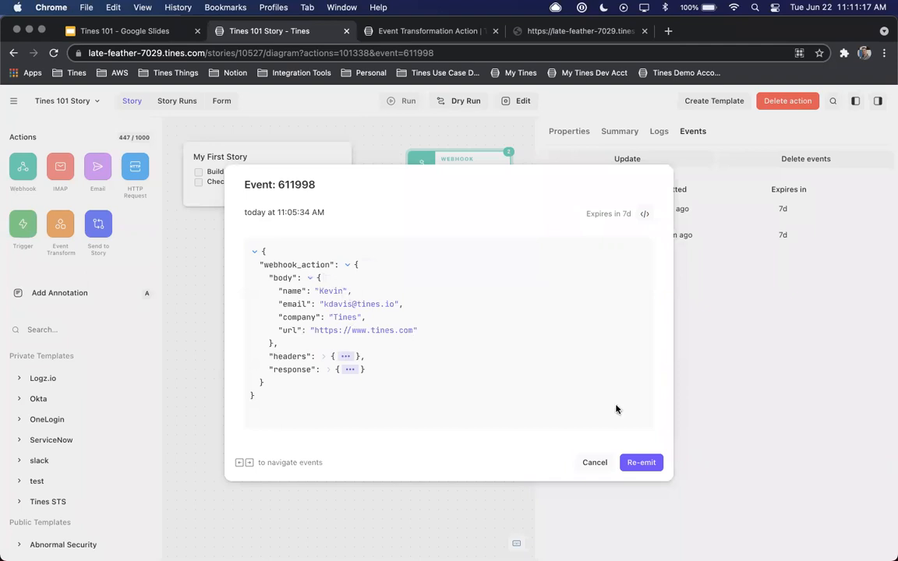
pyautogui.click(594, 462)
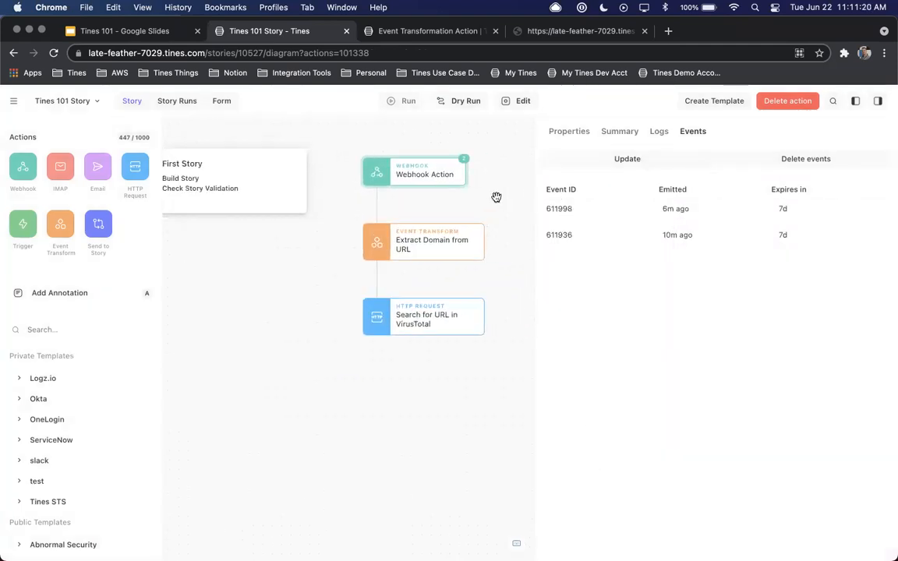
# Re-emit the newest Webhook Action event so it runs through the linked actions
pyautogui.moveTo(700, 213)
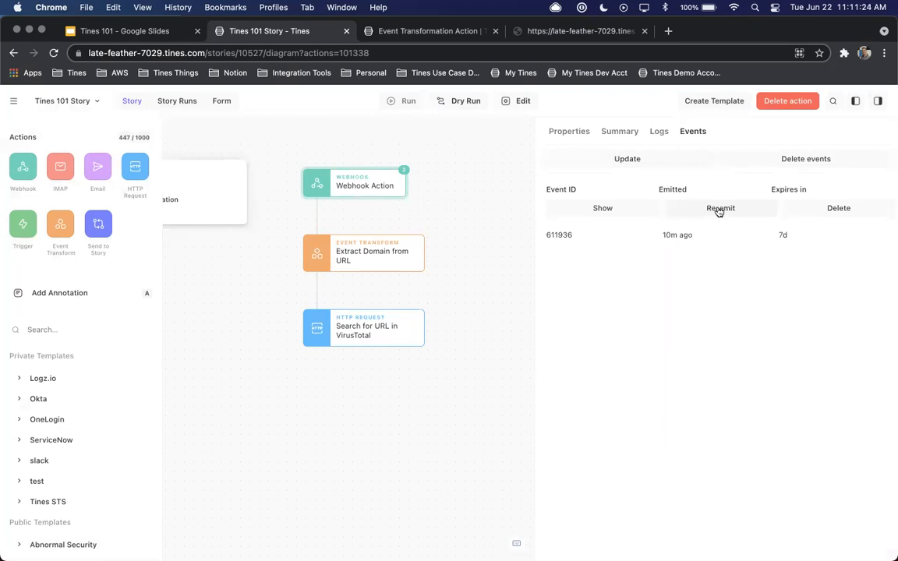
pyautogui.click(719, 210)
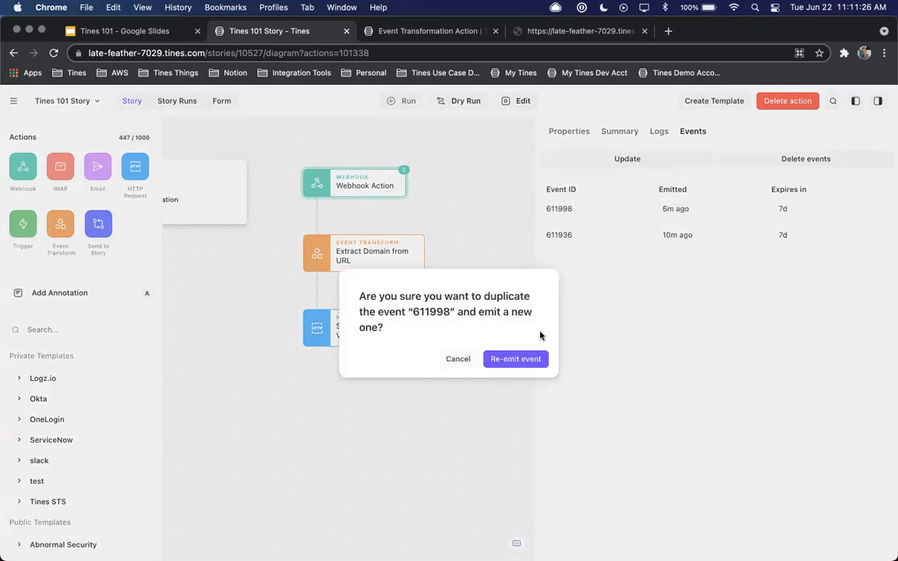
pyautogui.click(520, 359)
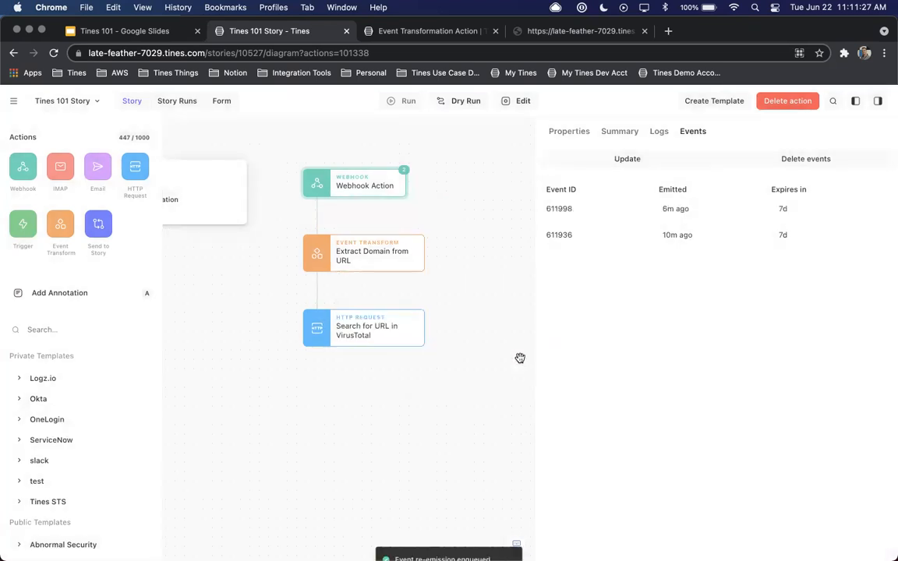
# Review the properties of Webhook Action, Extract Domain from URL and Search for URL in VirusTotal
pyautogui.click(574, 130)
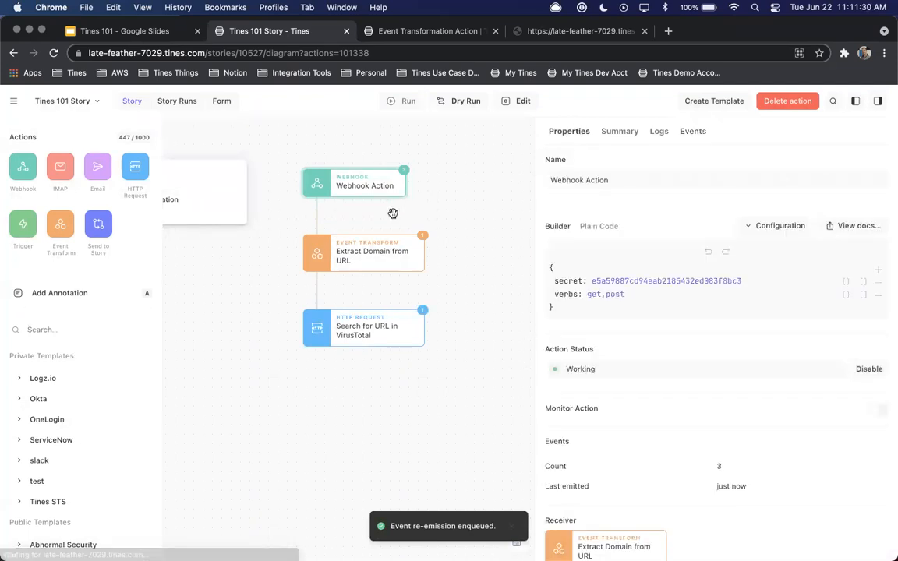
pyautogui.click(363, 266)
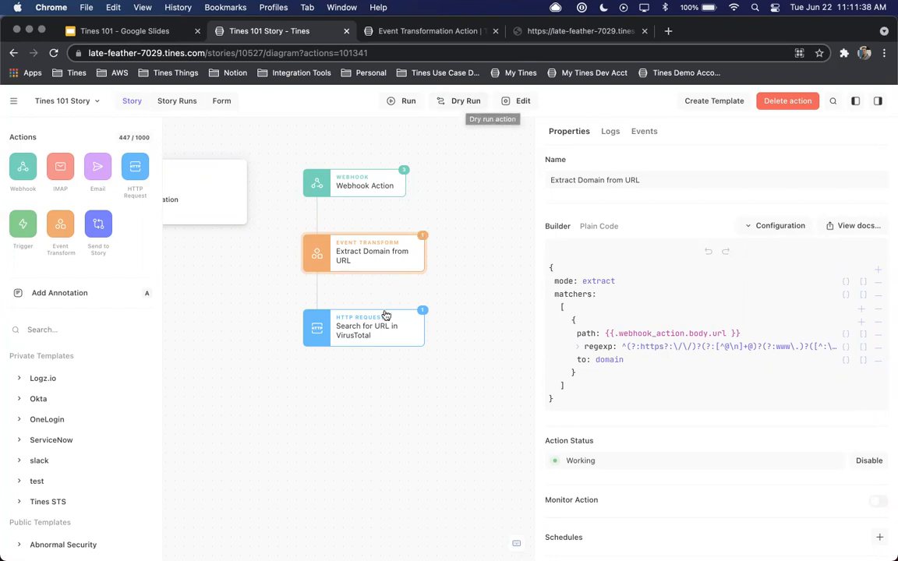
pyautogui.click(382, 335)
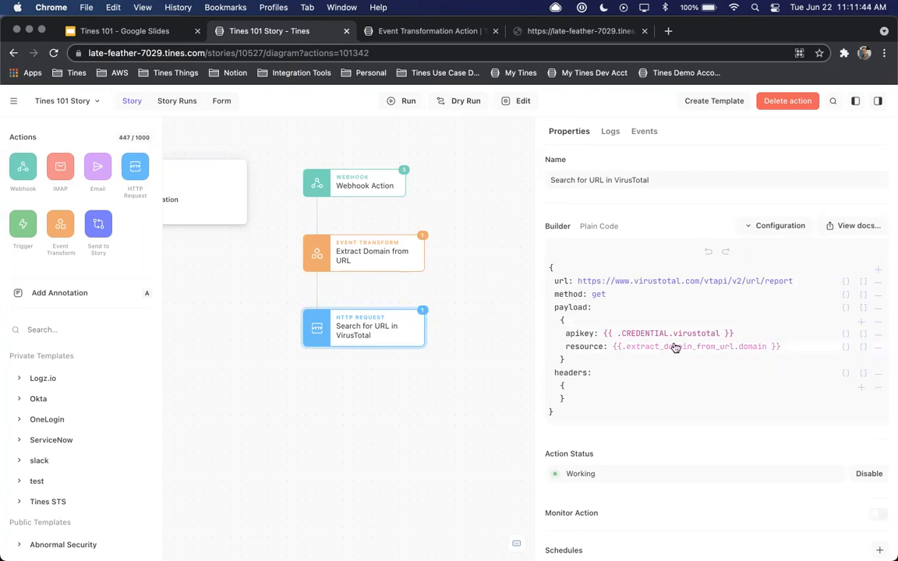
# Show the VirusTotal action's latest event and read the body under search_for_url_in_virustotal
pyautogui.click(646, 132)
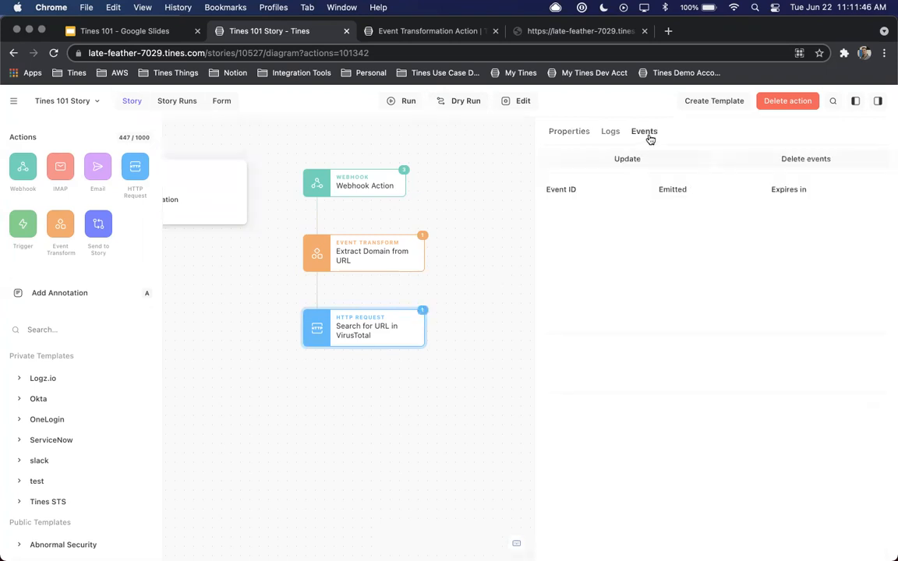
pyautogui.click(602, 209)
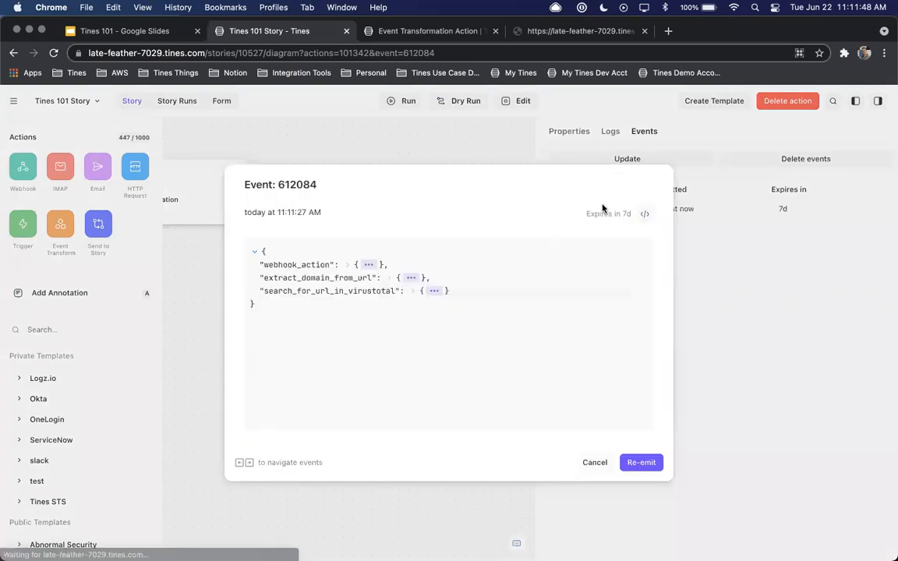
pyautogui.click(426, 293)
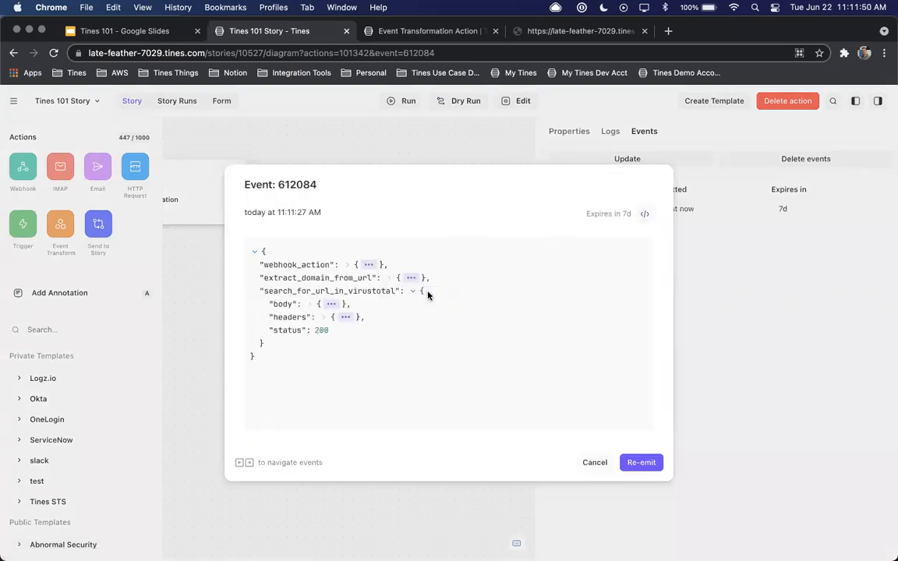
pyautogui.click(330, 304)
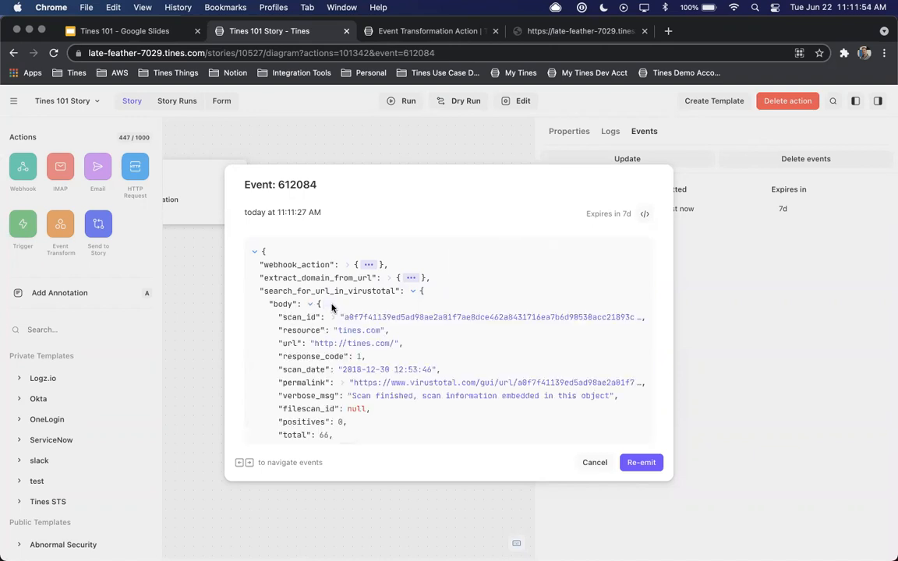
pyautogui.scroll(-5, 389, 314)
pyautogui.scroll(5, 389, 311)
pyautogui.scroll(-2, 389, 311)
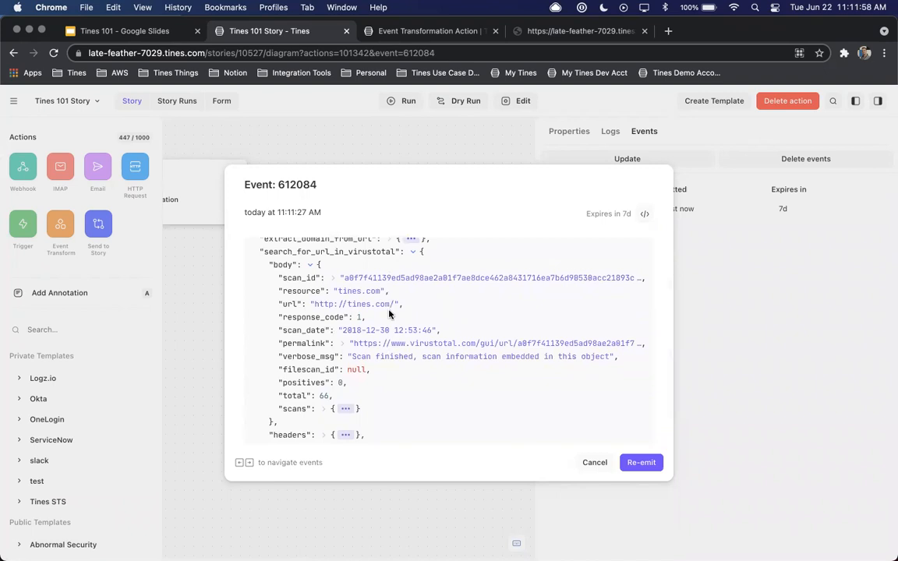
pyautogui.scroll(-2, 389, 314)
# Expand the scans in the VirusTotal response and check the Google Safebrowsing result
pyautogui.click(346, 366)
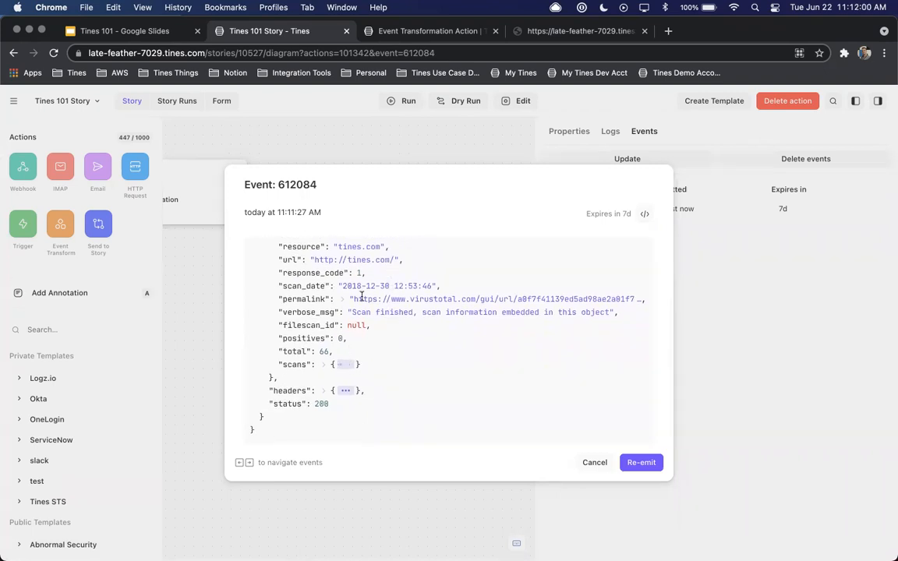
pyautogui.scroll(-8, 366, 285)
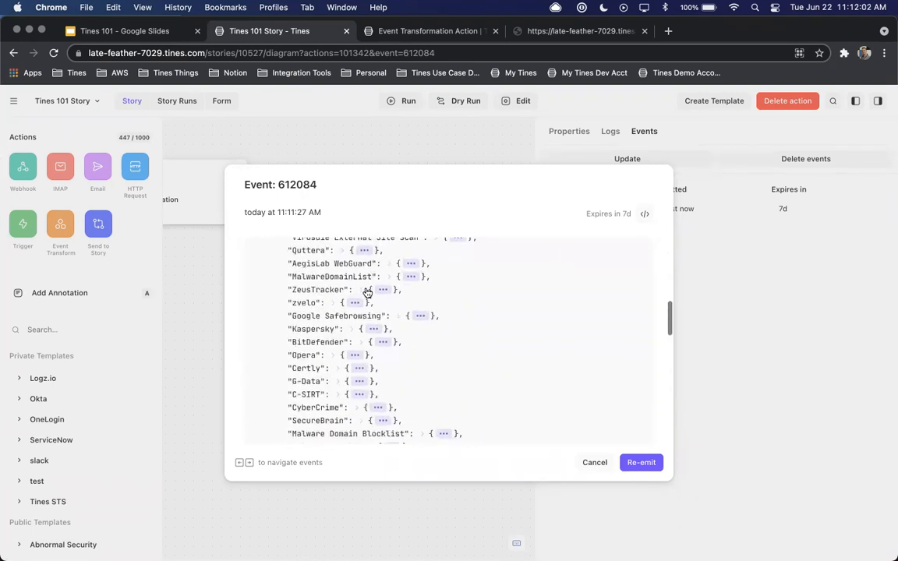
pyautogui.scroll(-1, 366, 290)
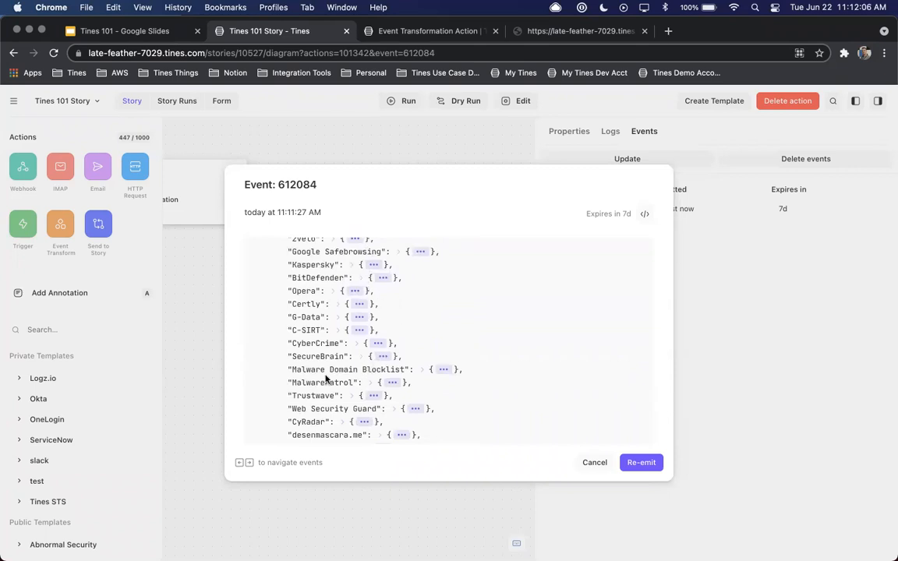
pyautogui.click(421, 253)
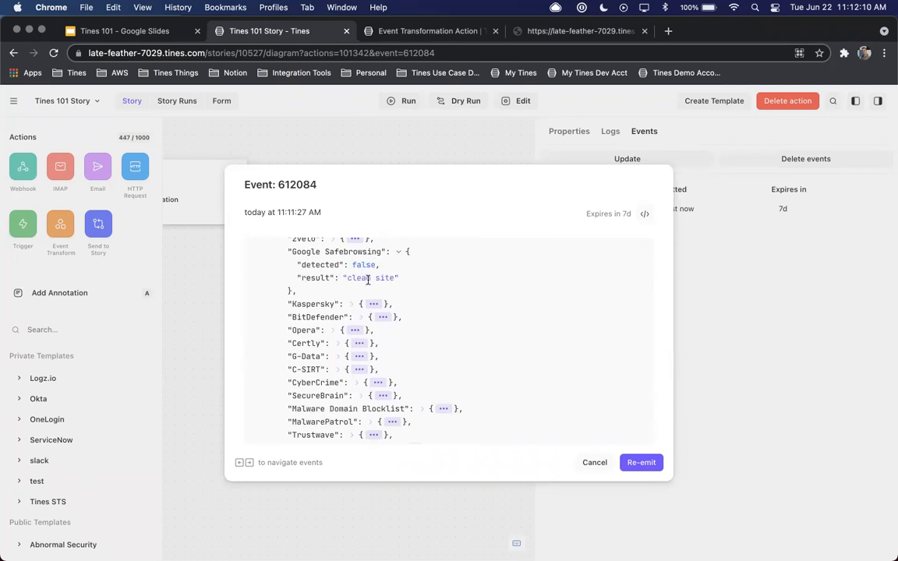
pyautogui.scroll(10, 367, 279)
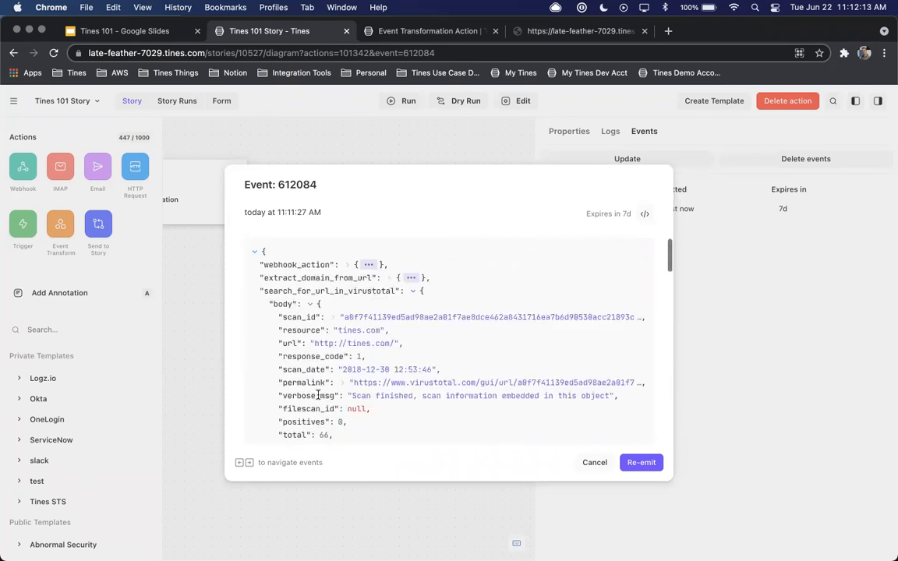
# Examine the webhook_action and extract_domain_from_url sections of the event, close it and return to the VirusTotal action's properties
pyautogui.click(413, 291)
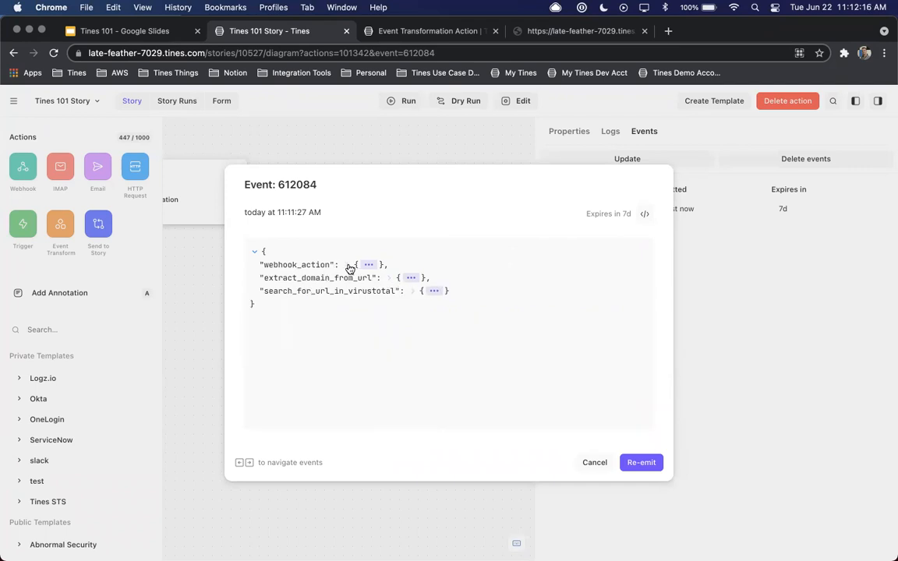
pyautogui.click(348, 265)
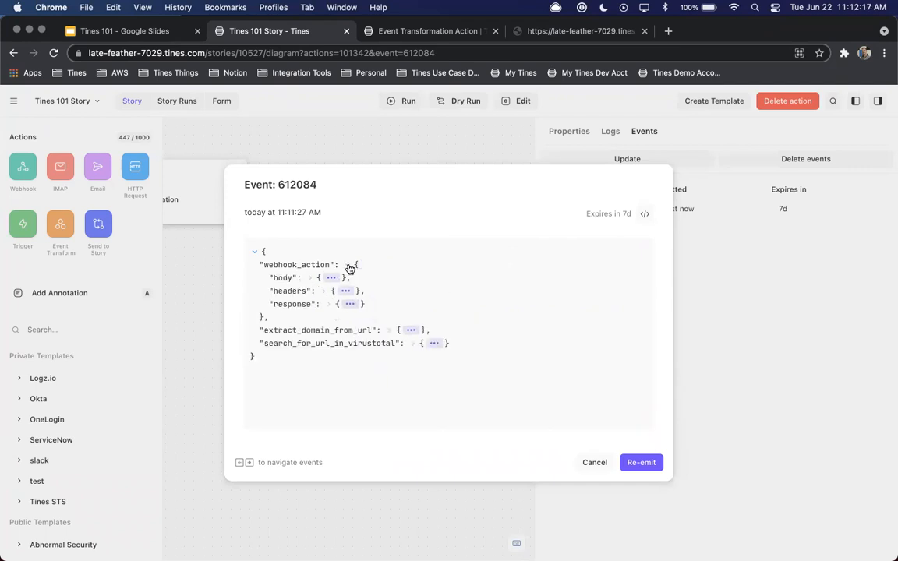
pyautogui.click(387, 333)
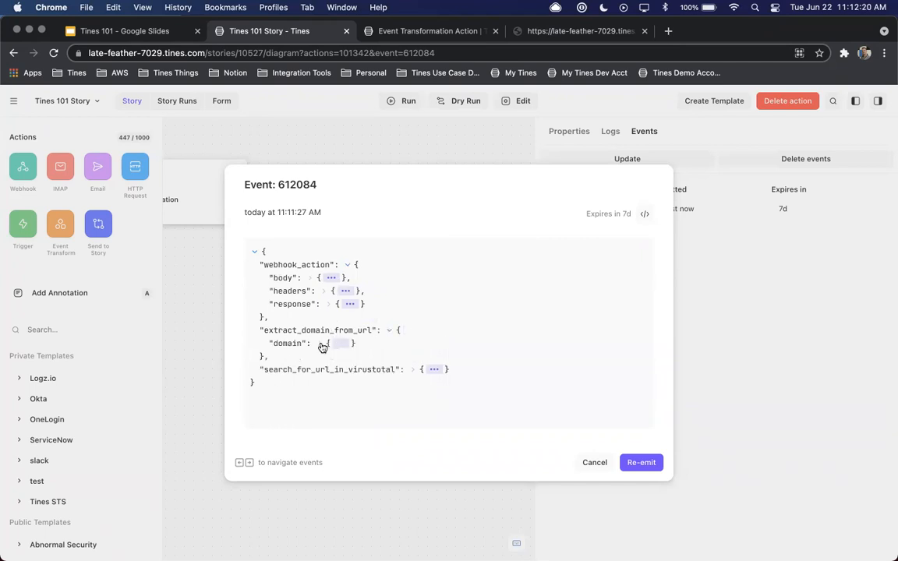
pyautogui.click(320, 342)
pyautogui.click(302, 357)
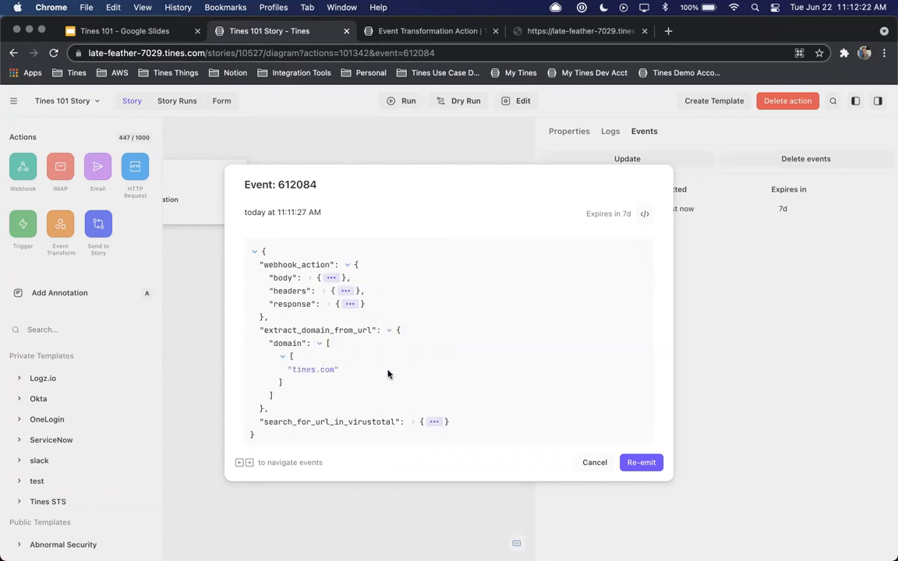
pyautogui.click(389, 330)
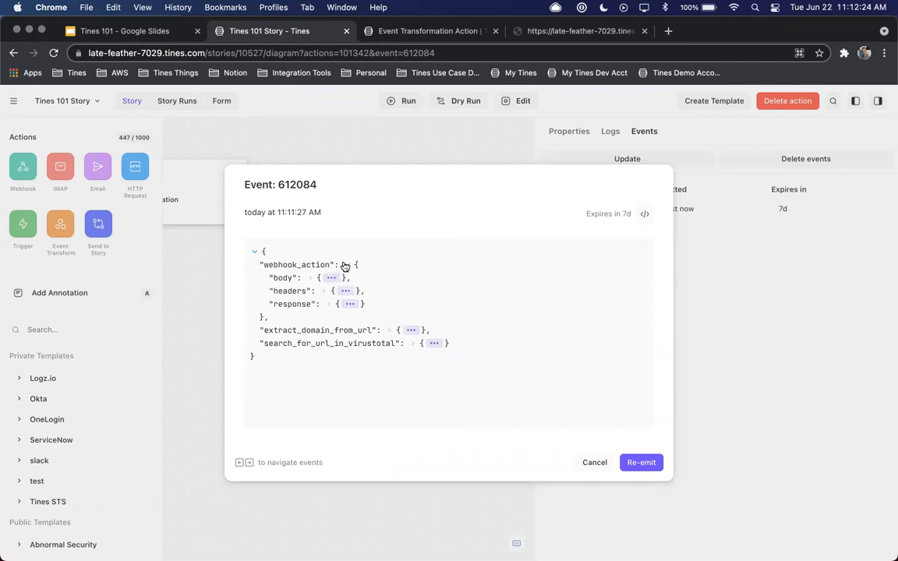
pyautogui.click(347, 265)
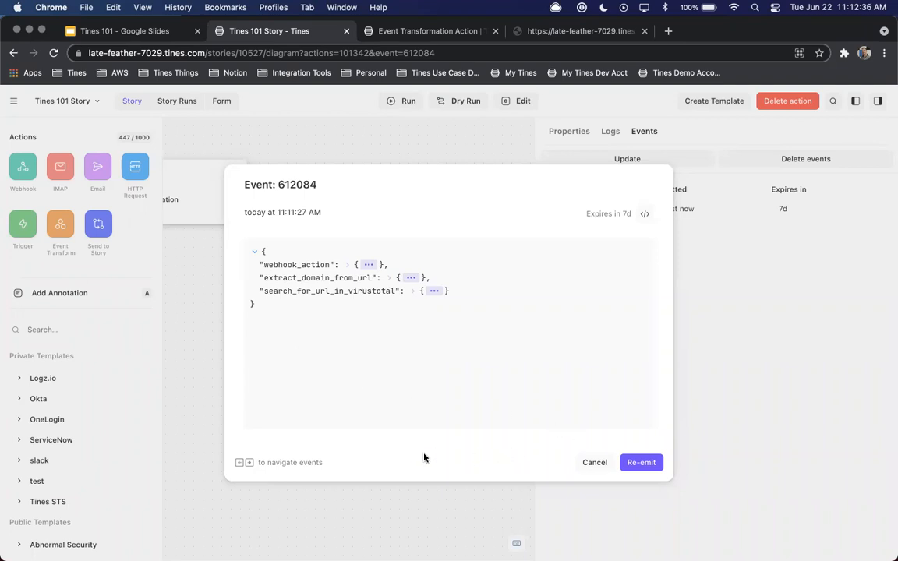
pyautogui.click(593, 463)
pyautogui.click(558, 133)
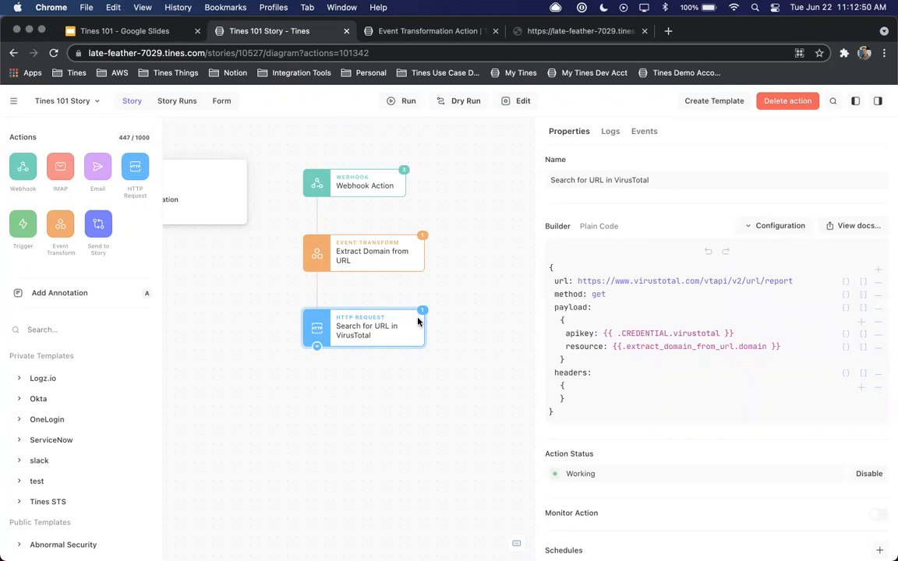
# Search the templates for urlscan, add Submit URL to URLScan.io below the VirusTotal action and connect the two
pyautogui.write('urlscan')
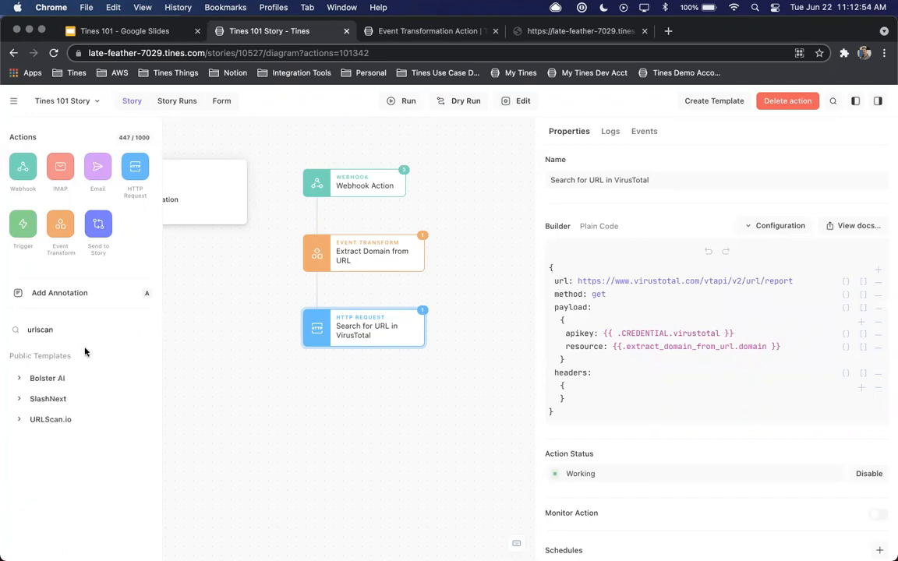
pyautogui.click(51, 419)
pyautogui.scroll(-3, 108, 397)
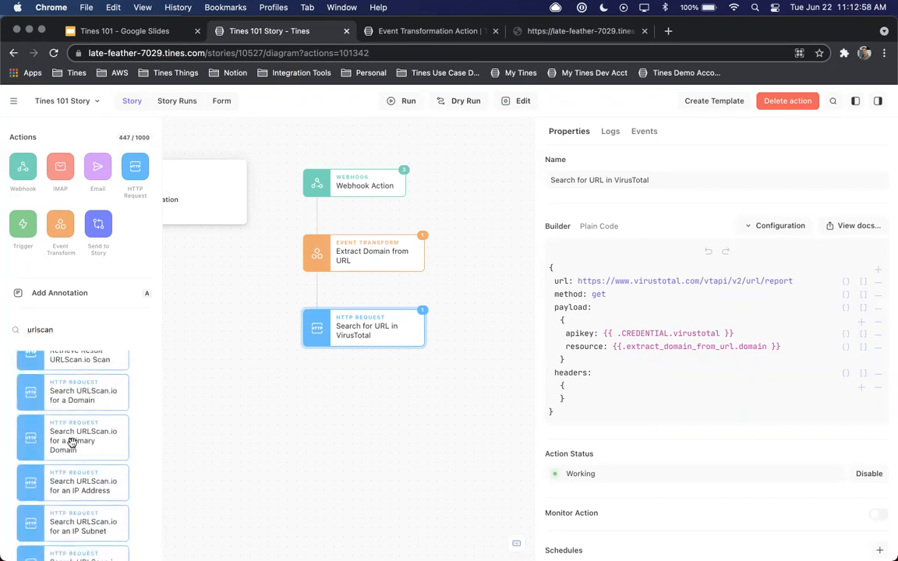
pyautogui.scroll(-5, 72, 443)
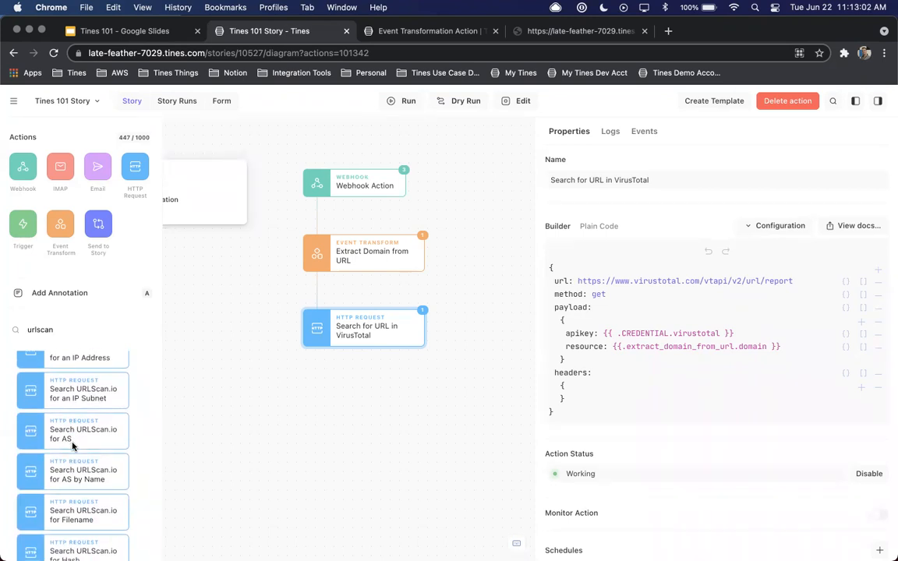
pyautogui.scroll(-5, 71, 444)
pyautogui.scroll(-4, 72, 442)
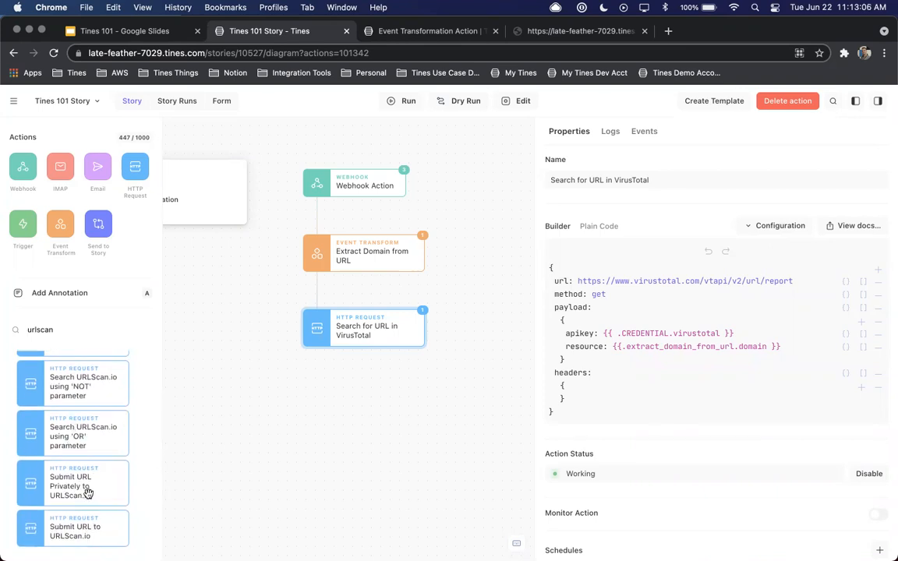
pyautogui.moveTo(80, 527); pyautogui.dragTo(366, 399)
pyautogui.moveTo(318, 348); pyautogui.dragTo(366, 409)
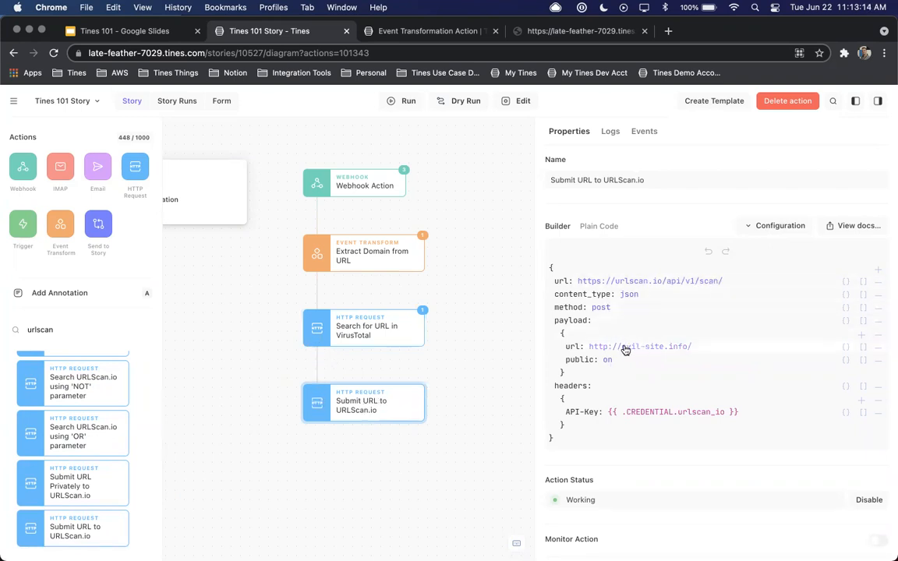
# Set the payload url of Submit URL to URLScan.io to {{.extract_domain_from_url.domain}}
pyautogui.click(700, 416)
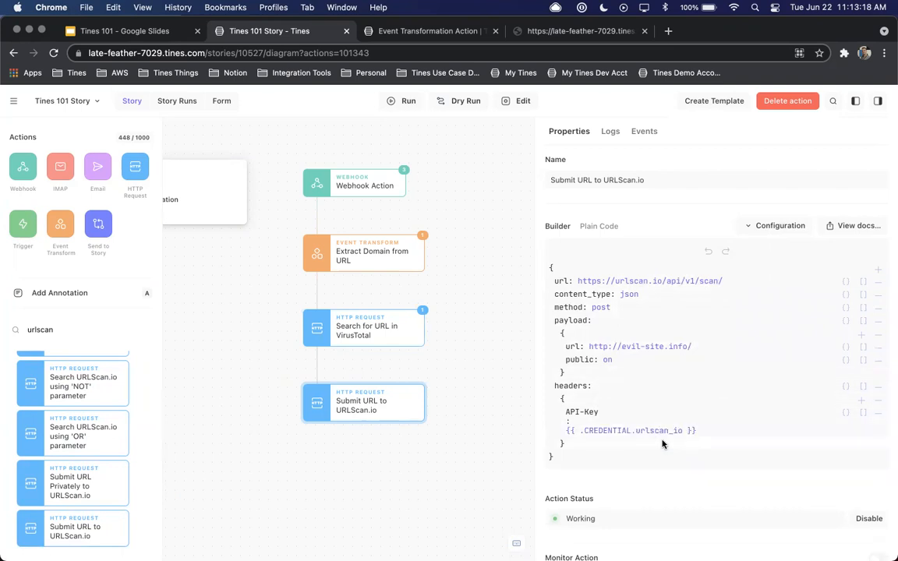
pyautogui.click(614, 347)
pyautogui.tripleClick(615, 363)
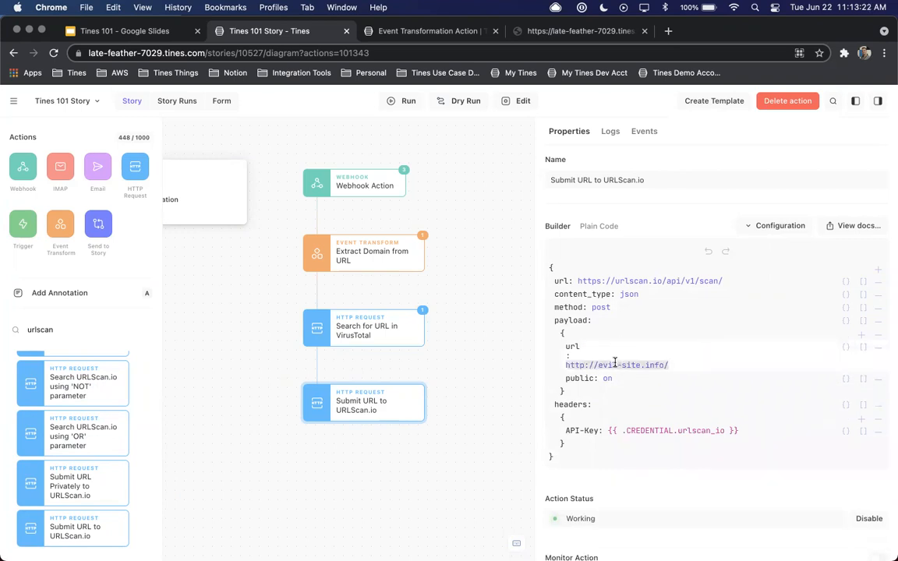
pyautogui.write('{{.')
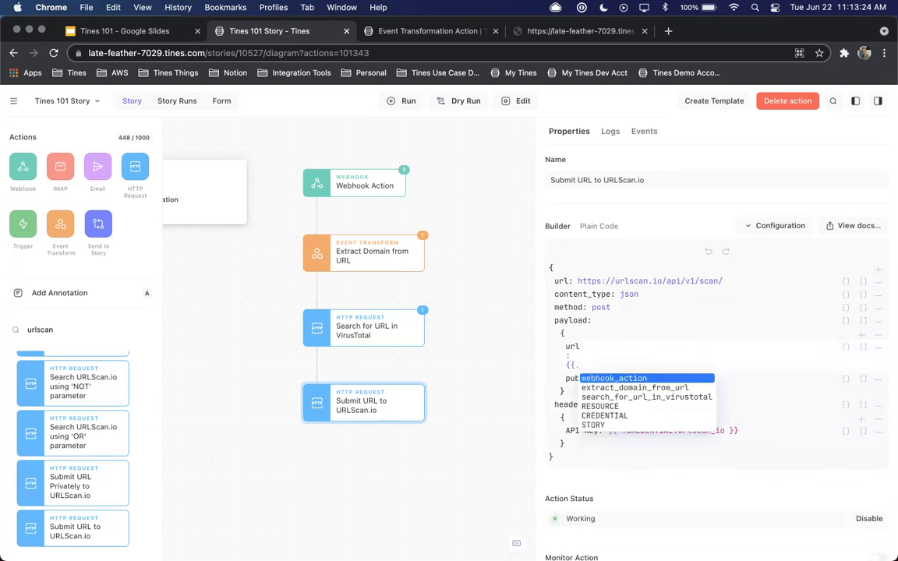
pyautogui.press('Down')
pyautogui.press('Return')
pyautogui.write('.domain')
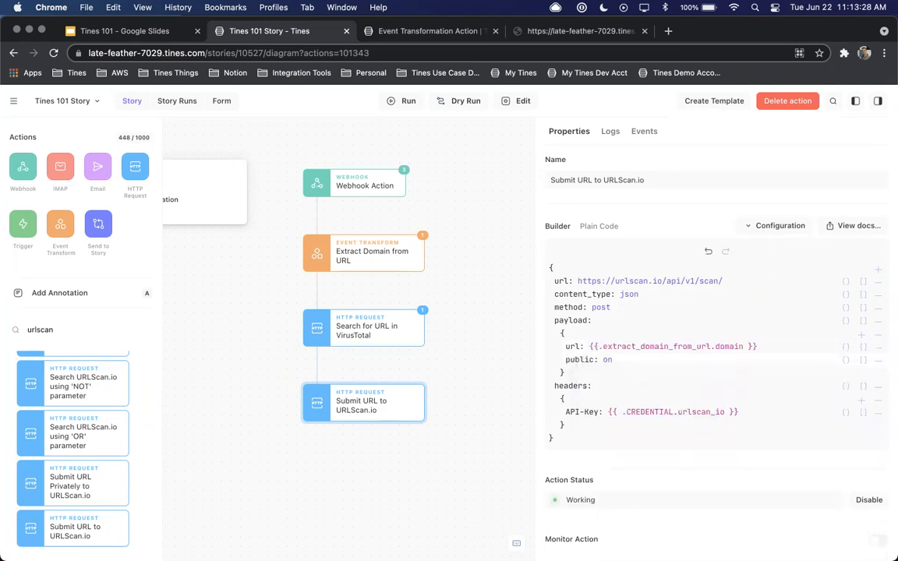
# Set the public option in the Submit URL to URLScan.io payload to off
pyautogui.click(606, 360)
pyautogui.write('off')
pyautogui.press('Return')
# Dry run the Submit URL to URLScan.io action with an existing event and expand submit_url_to_urlscan_io in the result
pyautogui.click(461, 105)
pyautogui.click(416, 282)
pyautogui.click(653, 464)
pyautogui.click(424, 278)
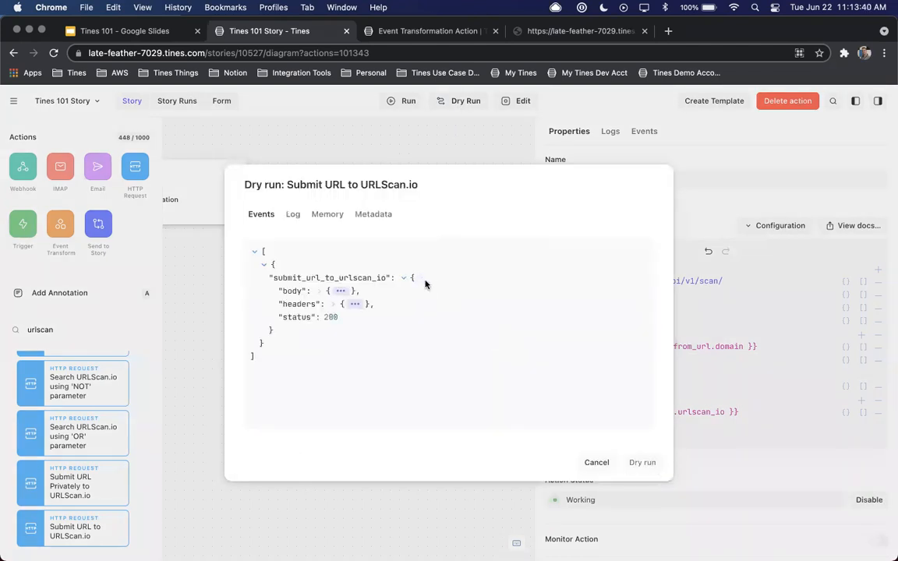
# Examine the body, options and api values of the dry run response and close it
pyautogui.click(340, 291)
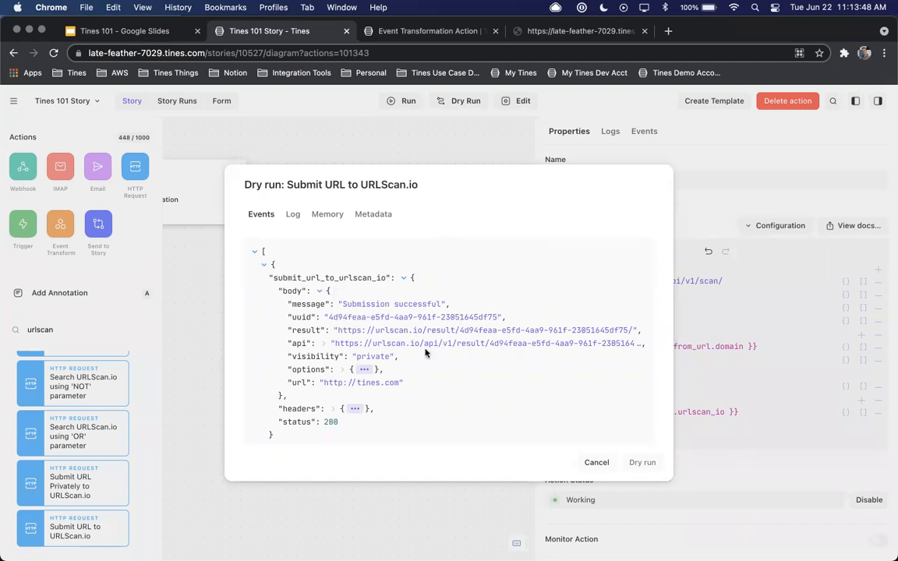
pyautogui.click(362, 369)
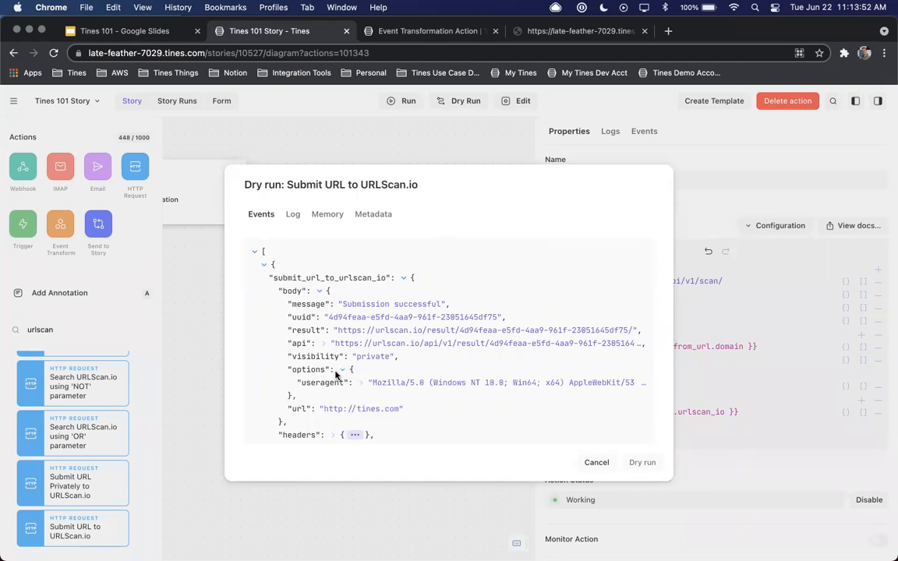
pyautogui.click(323, 344)
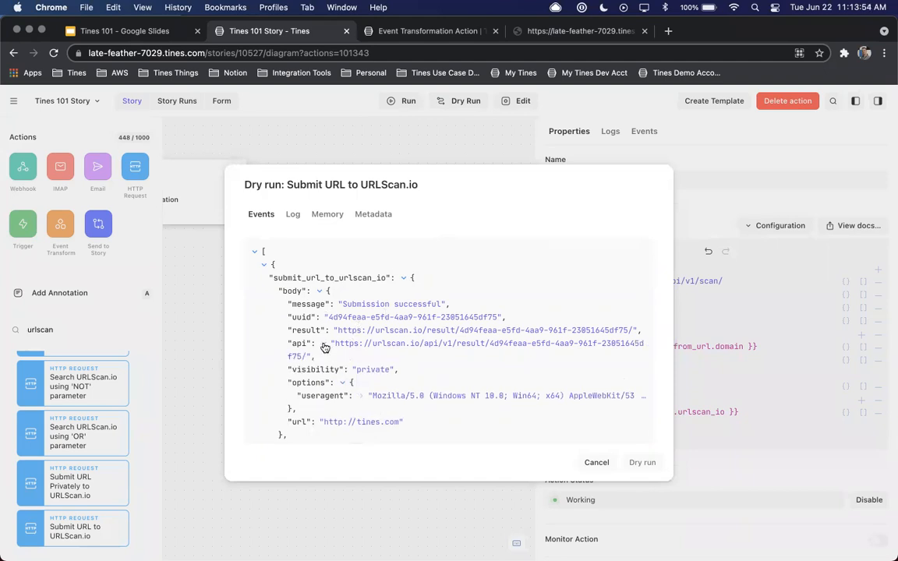
pyautogui.click(596, 462)
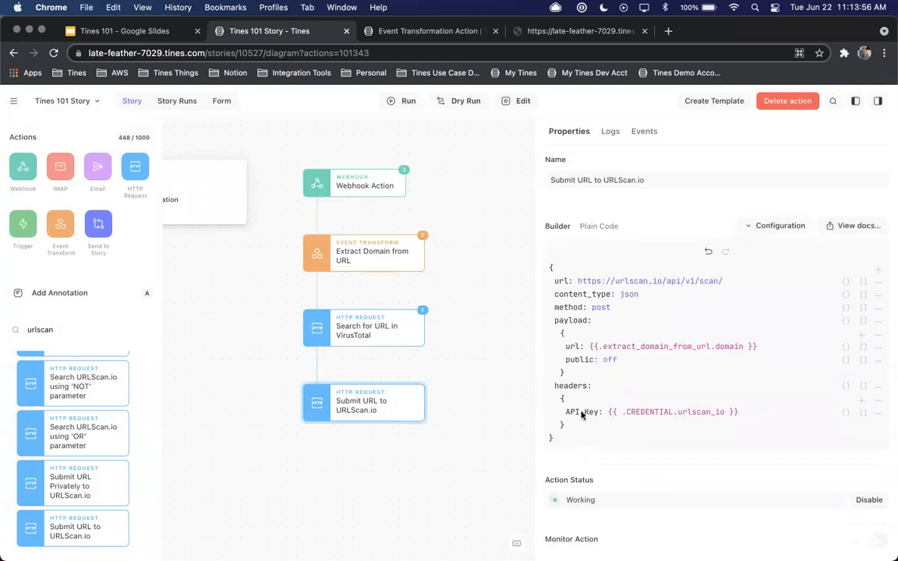
# Review the properties of Webhook Action, Extract Domain from URL, Search for URL in VirusTotal and Submit URL to URLScan.io
pyautogui.click(351, 185)
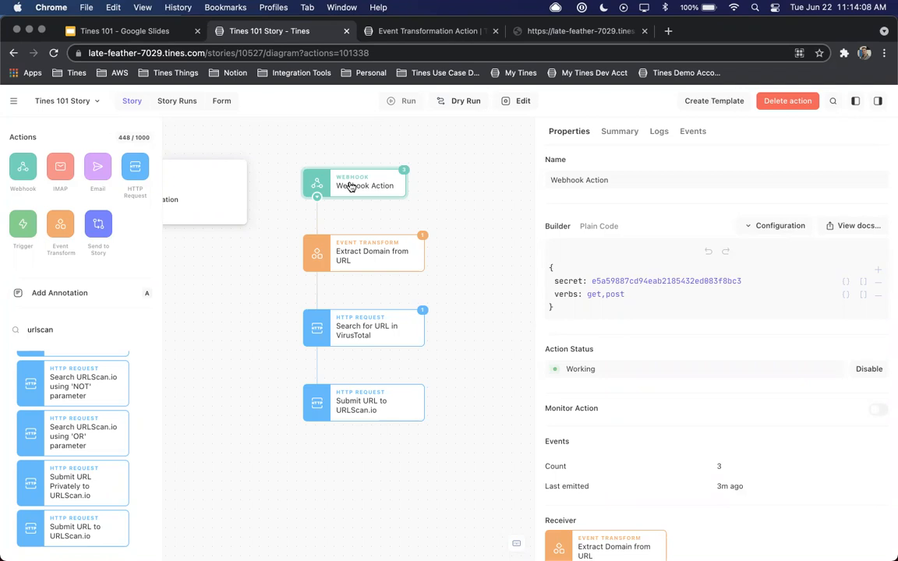
pyautogui.click(373, 261)
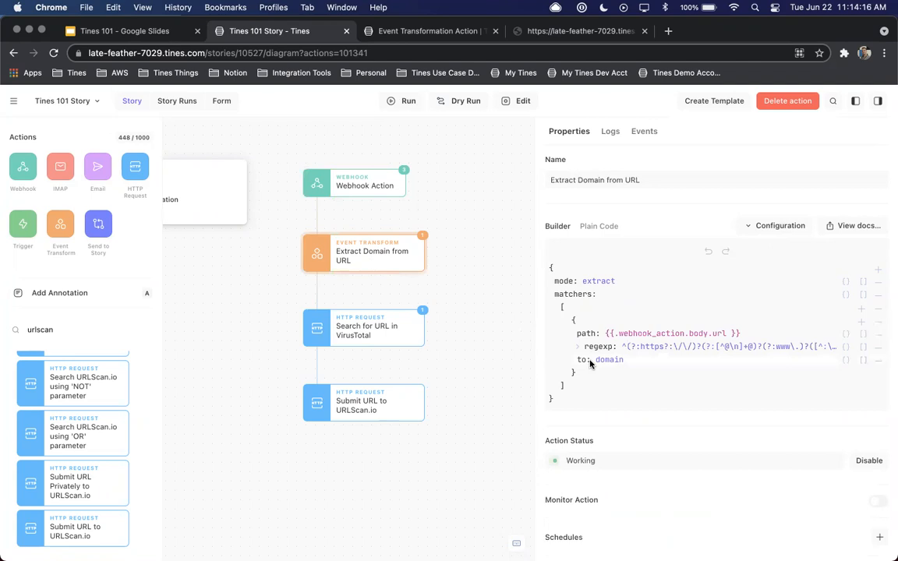
pyautogui.click(388, 335)
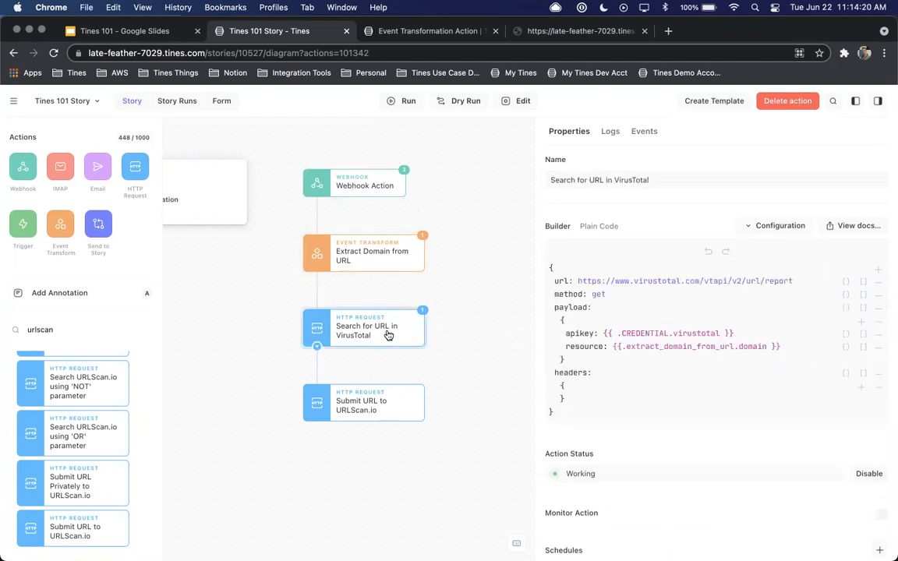
pyautogui.click(377, 403)
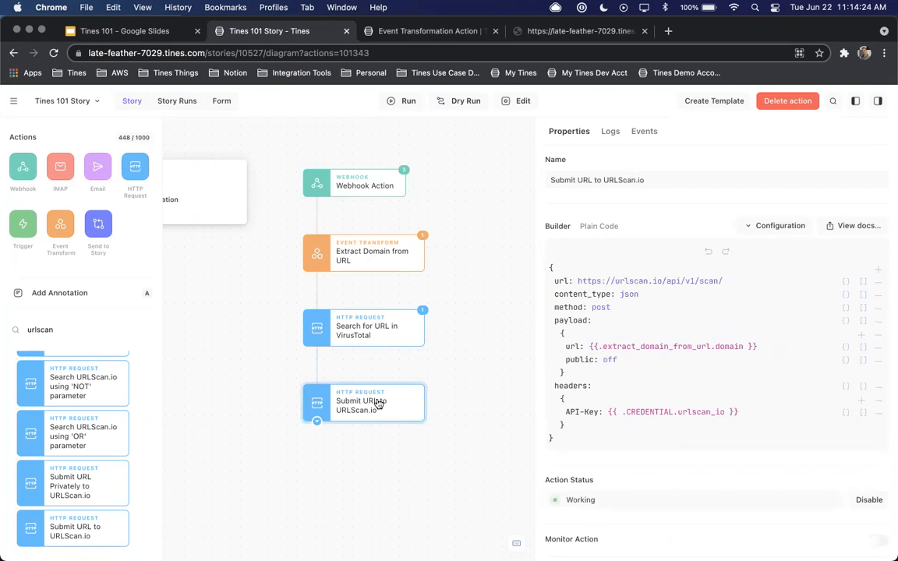
# Collapse the URLScan.io templates and add an annotation beside the VirusTotal action with the heading "Review URL"
pyautogui.scroll(15, 92, 397)
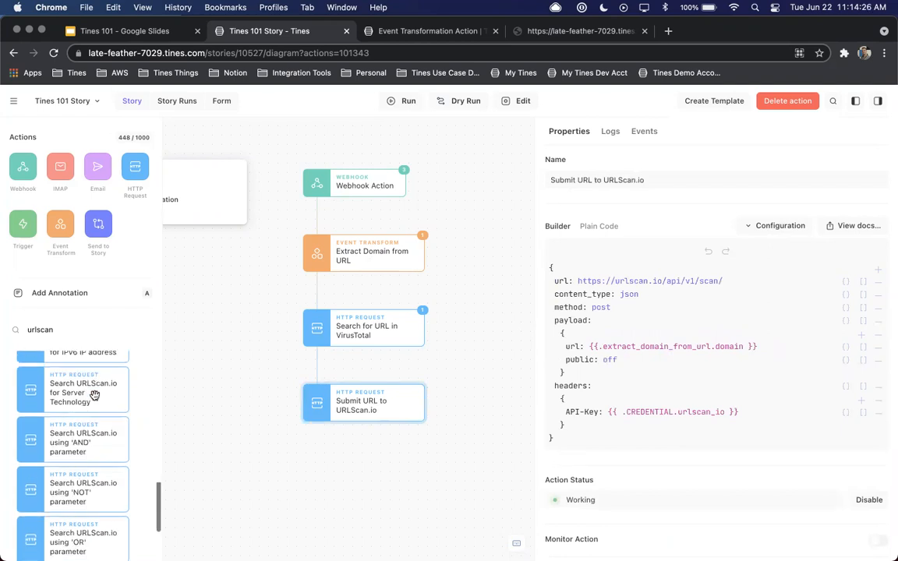
pyautogui.scroll(5, 92, 396)
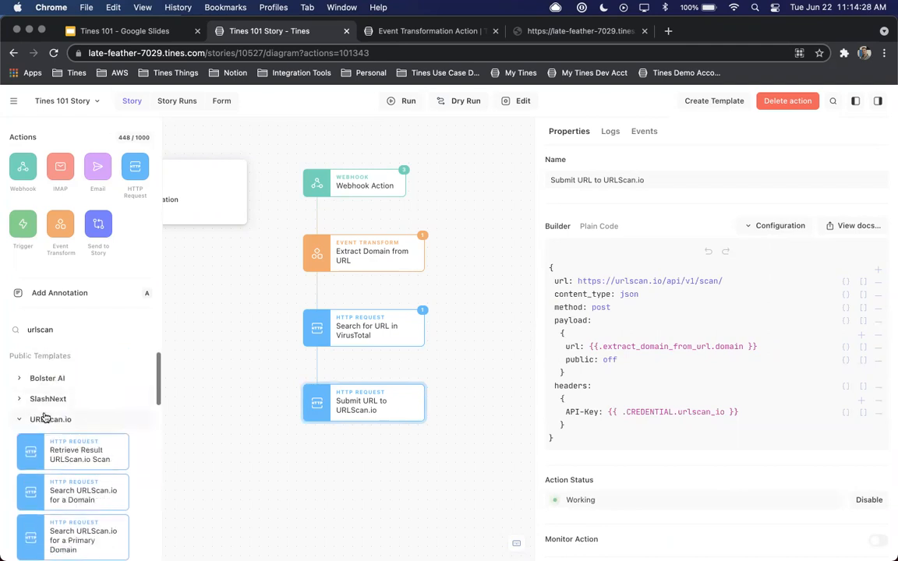
pyautogui.click(67, 417)
pyautogui.moveTo(144, 294)
pyautogui.mouseDown()
pyautogui.moveTo(515, 347)
pyautogui.moveTo(536, 331)
pyautogui.mouseUp()
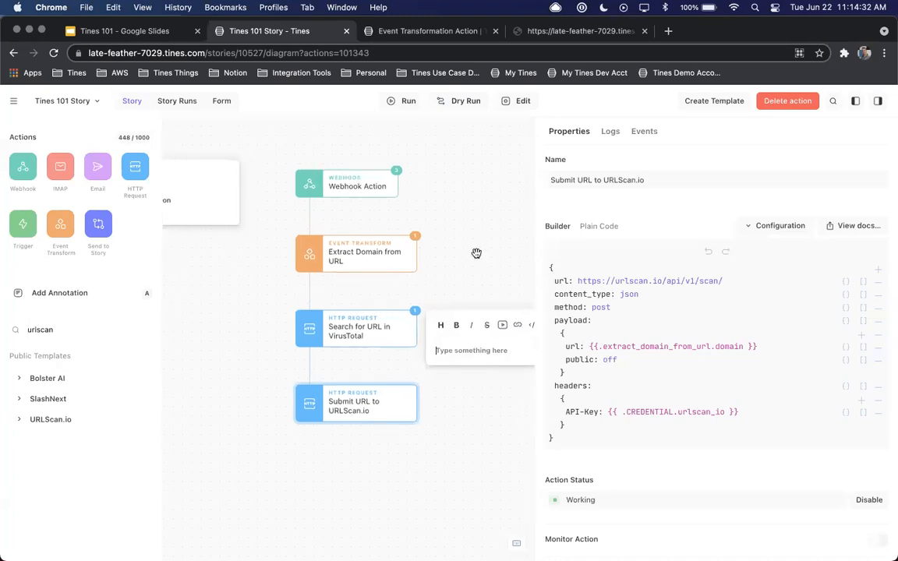
pyautogui.click(358, 335)
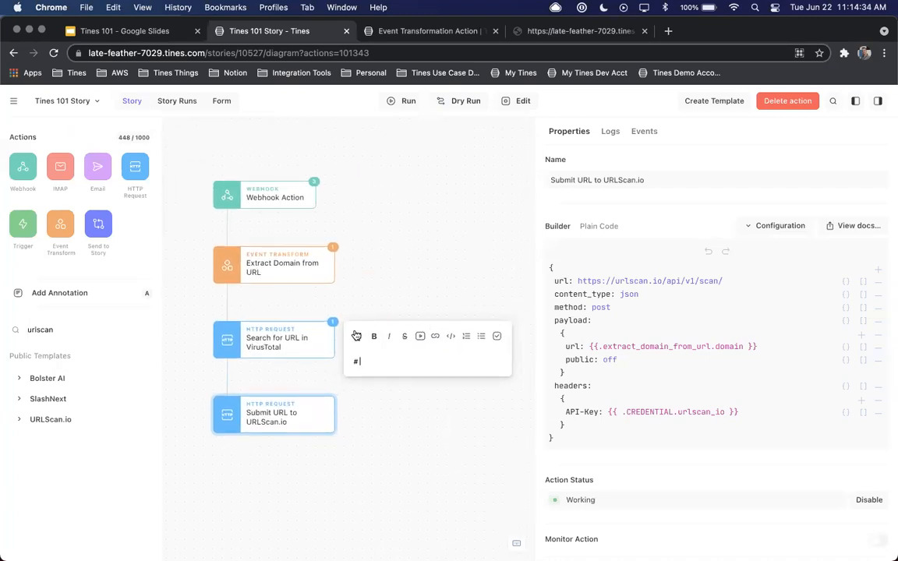
pyautogui.write('Review URL')
pyautogui.press('Return')
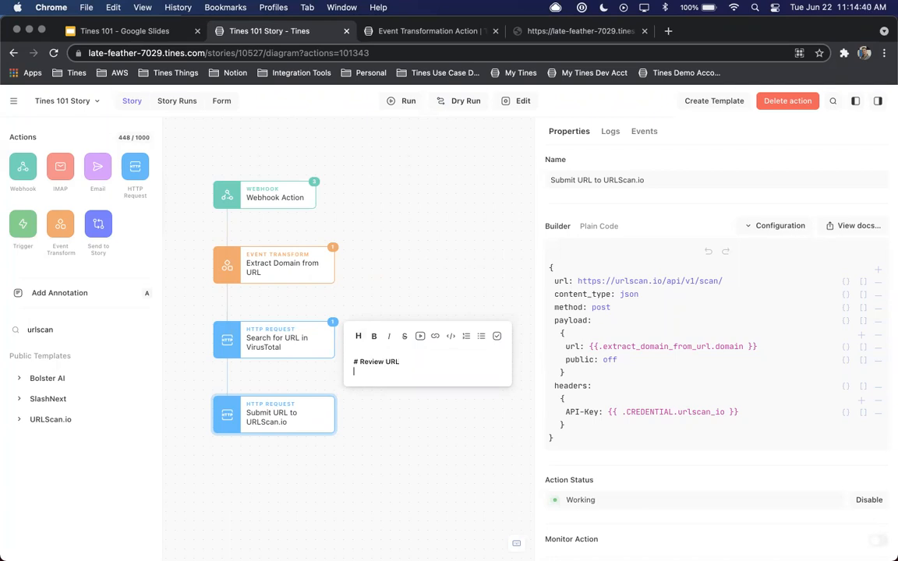
# Add the bold line "This is cool" to the annotation and move it slightly lower beside the VirusTotal action
pyautogui.click(373, 335)
pyautogui.write('This is cool**')
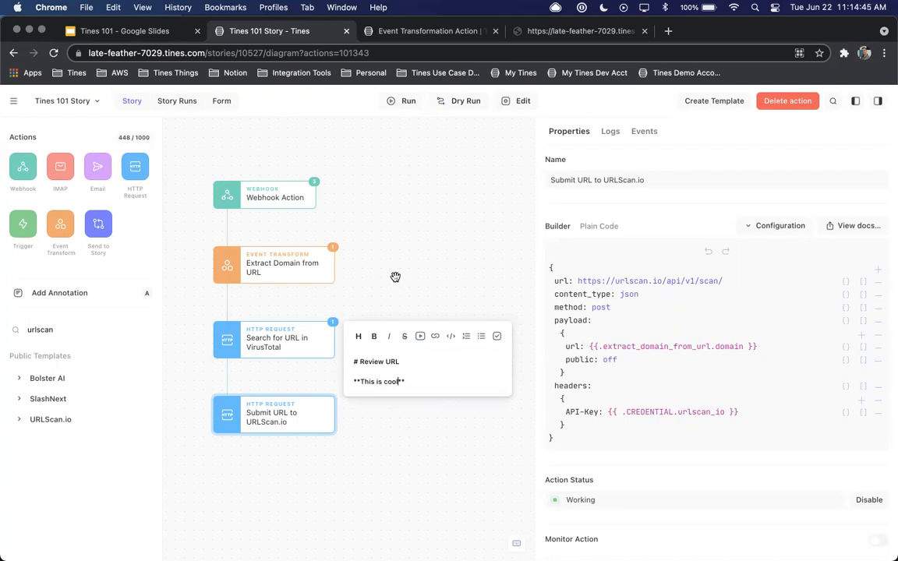
pyautogui.click(400, 272)
pyautogui.moveTo(408, 344); pyautogui.dragTo(420, 379)
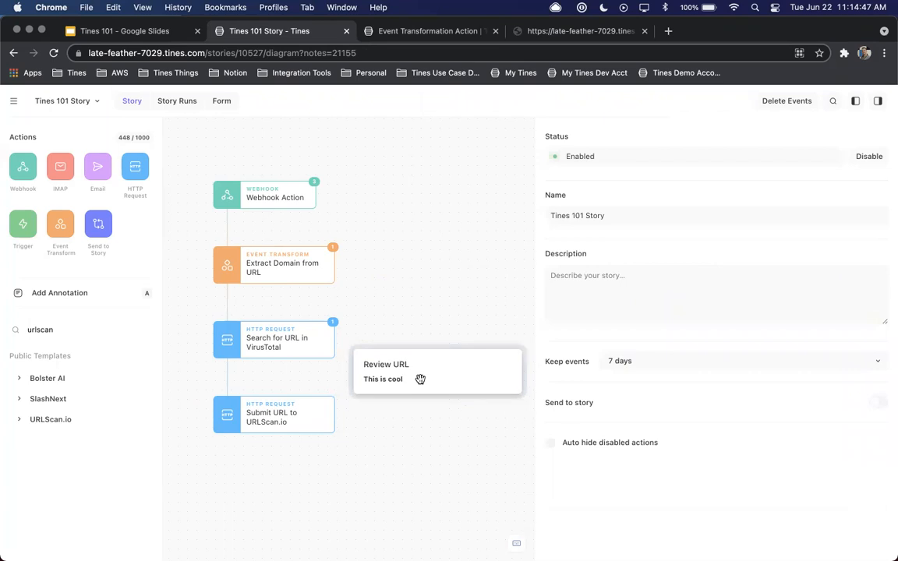
# Add the Retrieve Result URLScan.io Scan template below Submit URL to URLScan.io, connected to it
pyautogui.click(309, 345)
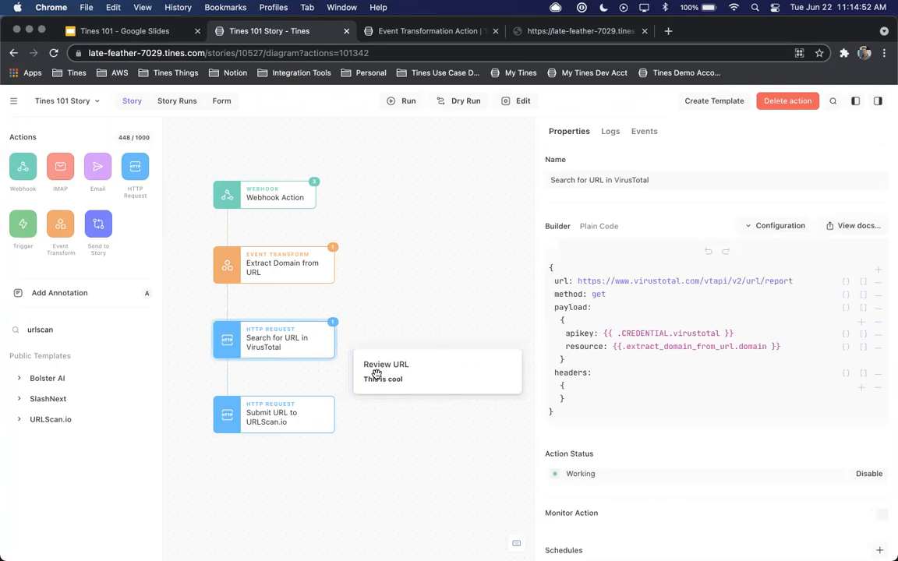
pyautogui.scroll(-3, 296, 337)
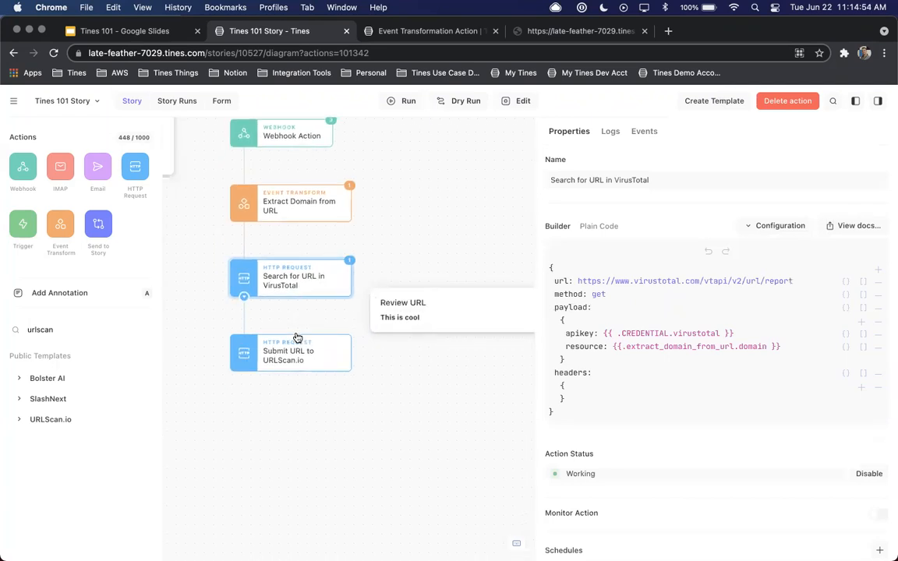
pyautogui.click(296, 338)
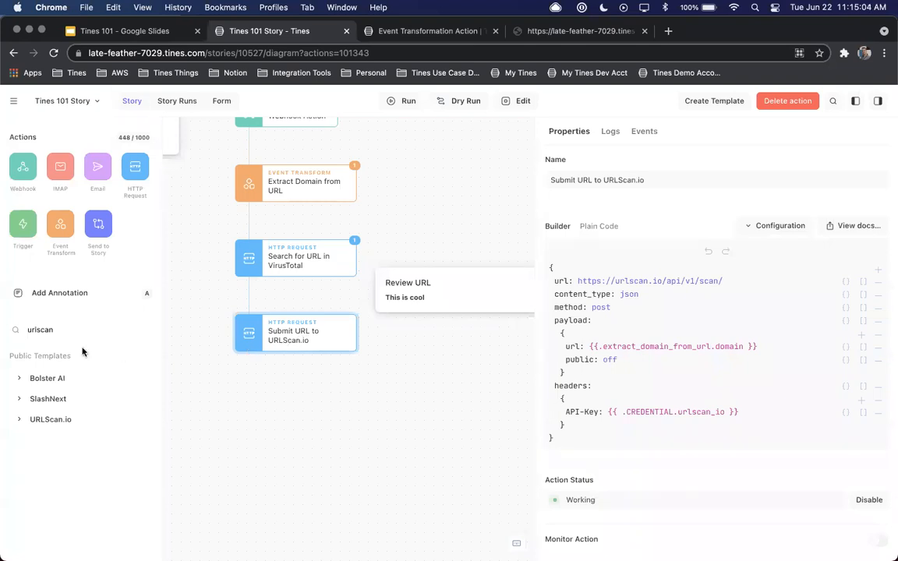
pyautogui.click(47, 418)
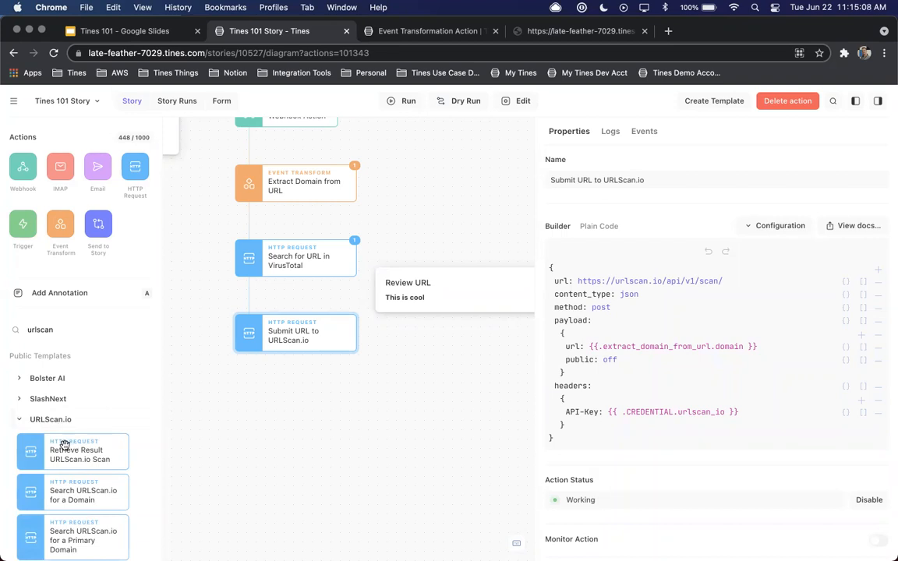
pyautogui.moveTo(58, 454)
pyautogui.moveTo(58, 453); pyautogui.dragTo(252, 397)
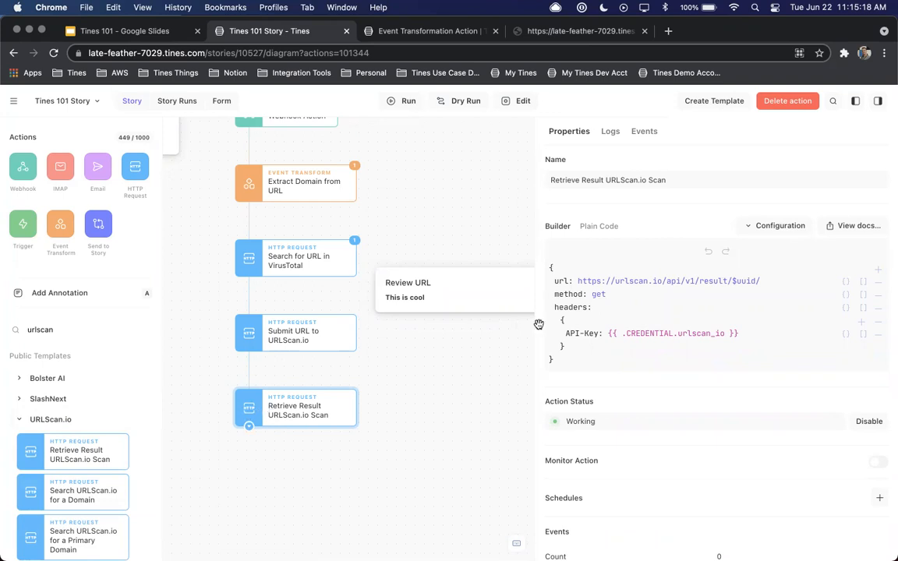
pyautogui.click(748, 283)
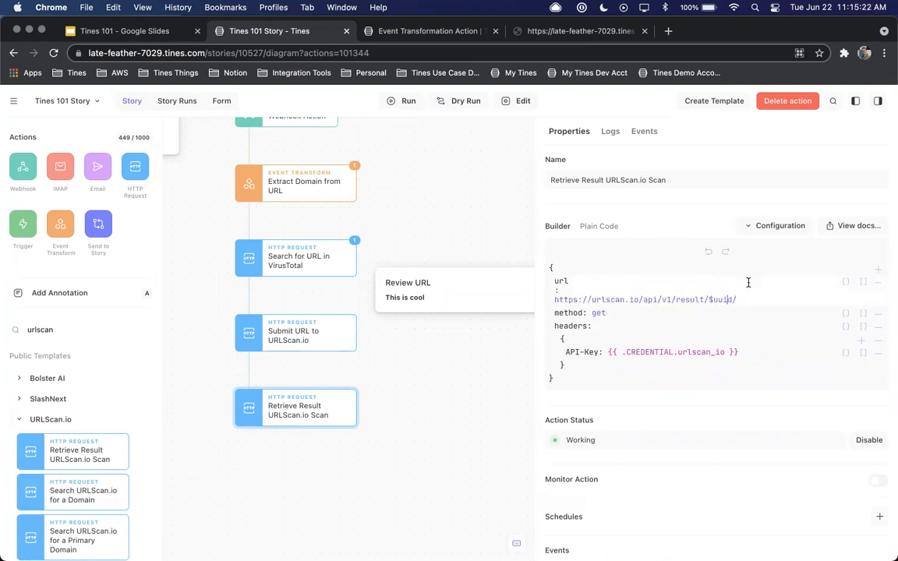
pyautogui.press('BackSpace')
pyautogui.press('BackSpace')
pyautogui.press('BackSpace')
pyautogui.press('BackSpace')
pyautogui.press('BackSpace')
pyautogui.press('BackSpace')
pyautogui.write('{{.')
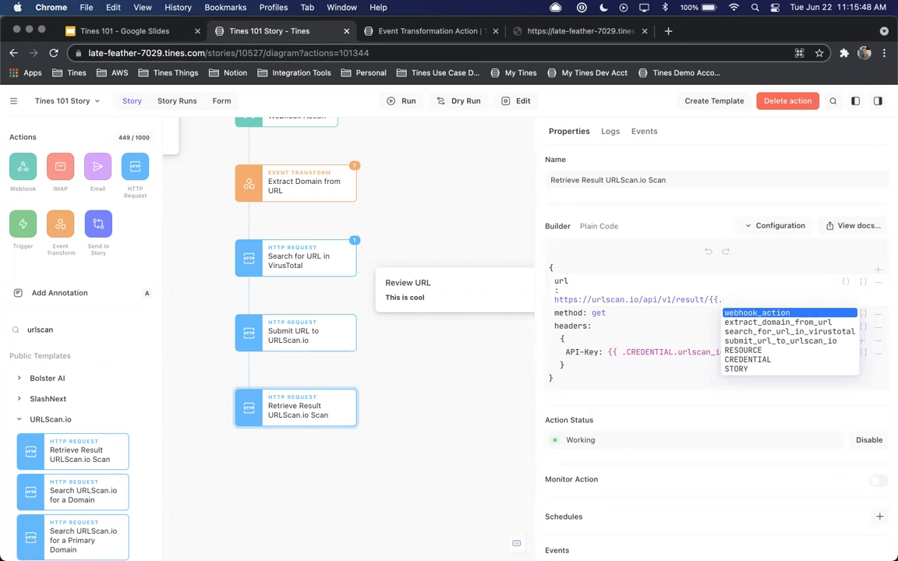
pyautogui.press('Down')
pyautogui.press('Down')
pyautogui.press('Down')
pyautogui.press('Return')
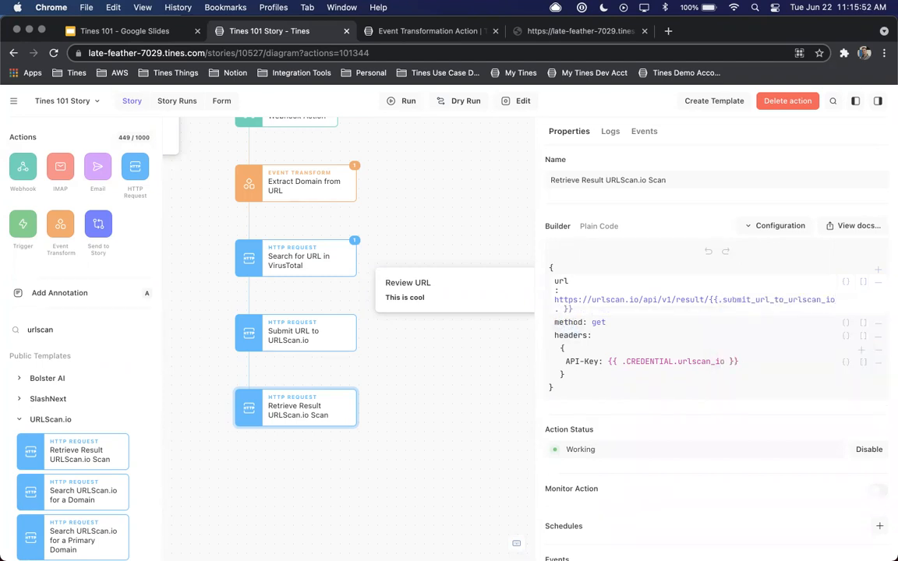
pyautogui.write('.body')
pyautogui.write('.')
pyautogui.write('uuid')
pyautogui.press('Return')
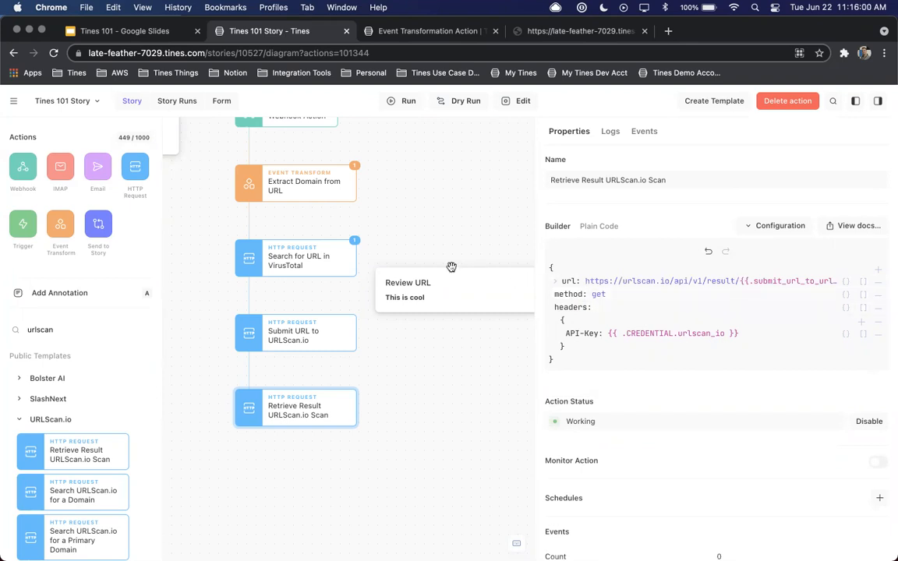
# Open the form belonging to the Tines 101 Story
pyautogui.scroll(5, 451, 266)
pyautogui.hscroll(-3, 451, 267)
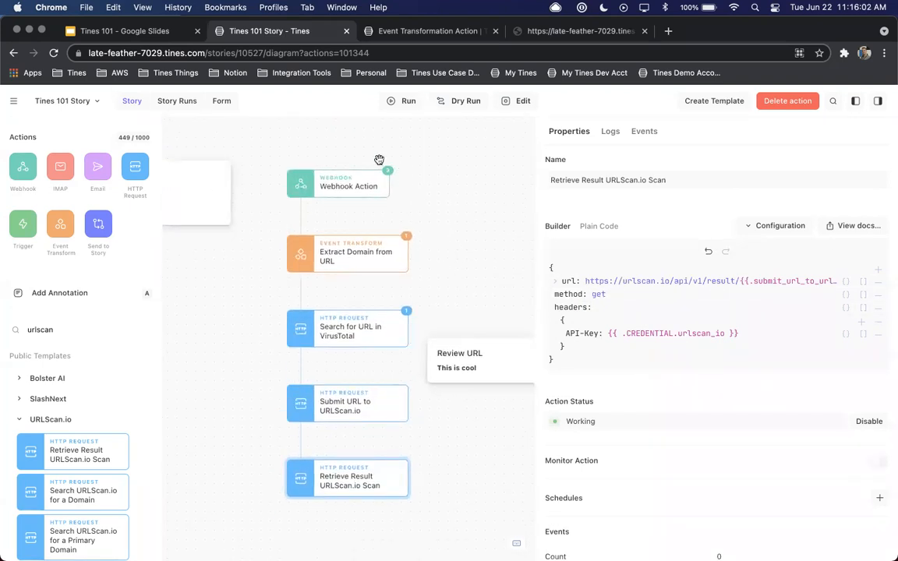
pyautogui.click(220, 103)
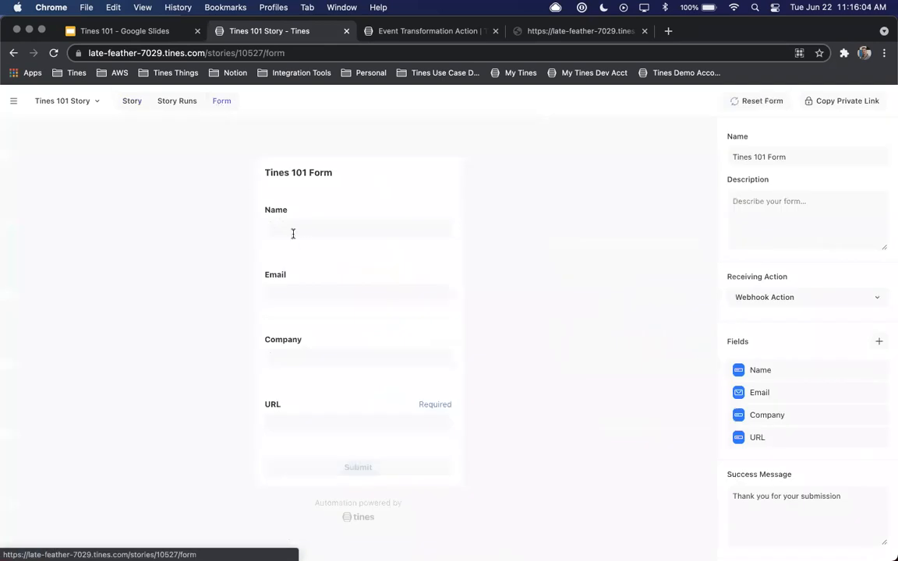
pyautogui.click(292, 227)
pyautogui.write('Kevin')
pyautogui.press('Tab')
pyautogui.press('Tab')
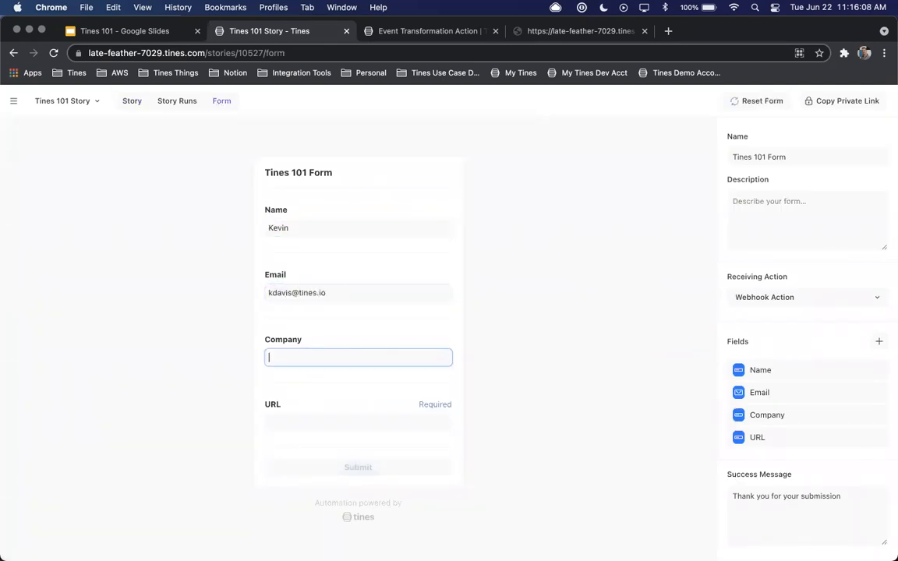
pyautogui.write('Tines')
pyautogui.press('Tab')
pyautogui.write('http')
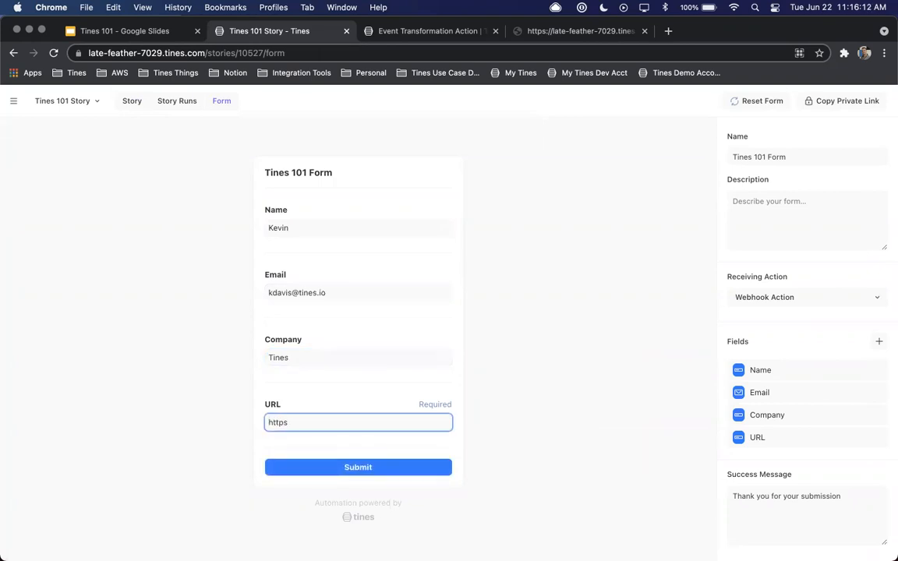
pyautogui.write('s://www.tines.com')
pyautogui.click(348, 468)
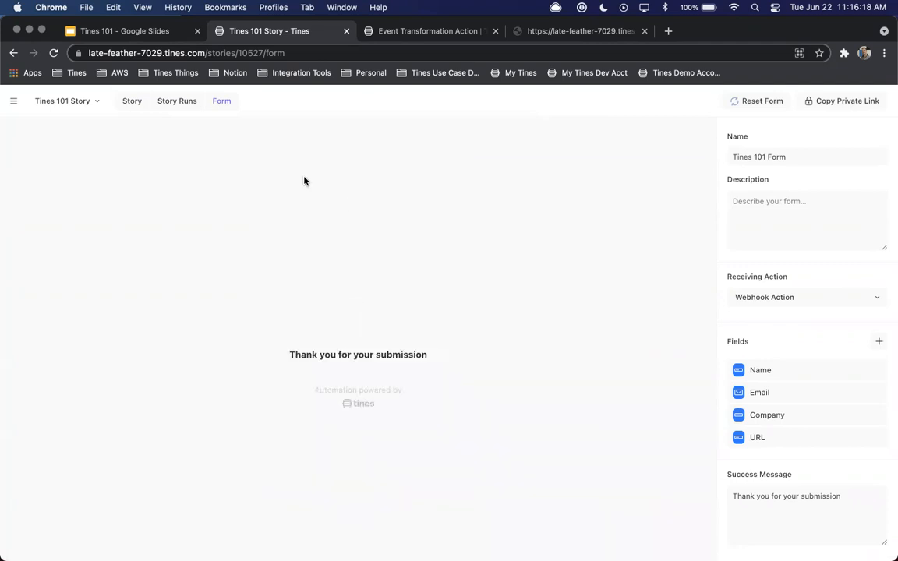
# Return to the story diagram and open the properties of Retrieve Result URLScan.io Scan
pyautogui.click(131, 101)
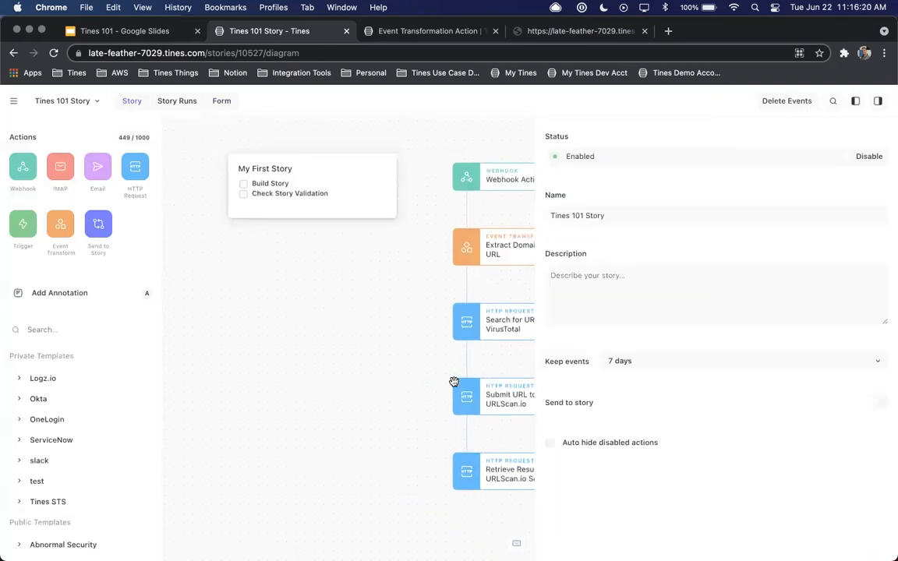
pyautogui.click(354, 444)
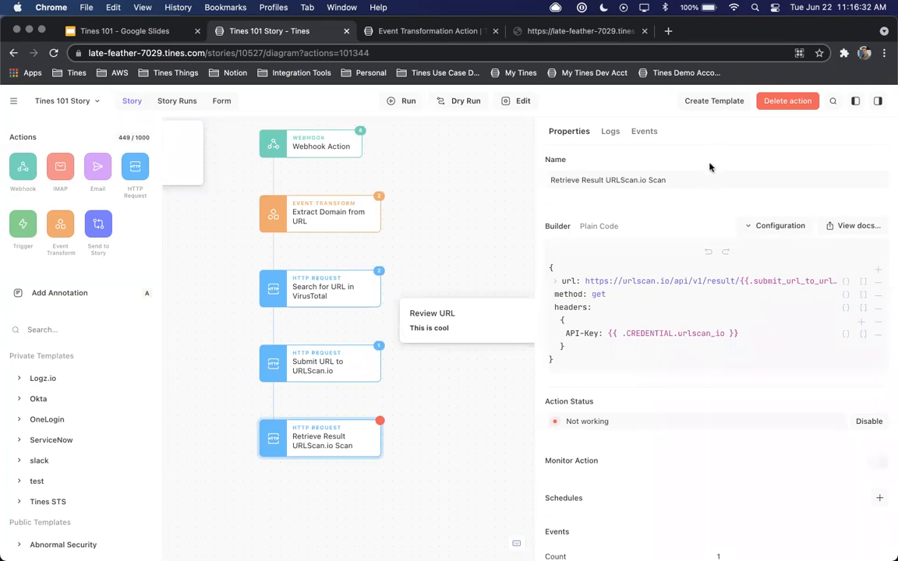
pyautogui.moveTo(438, 291); pyautogui.dragTo(409, 300)
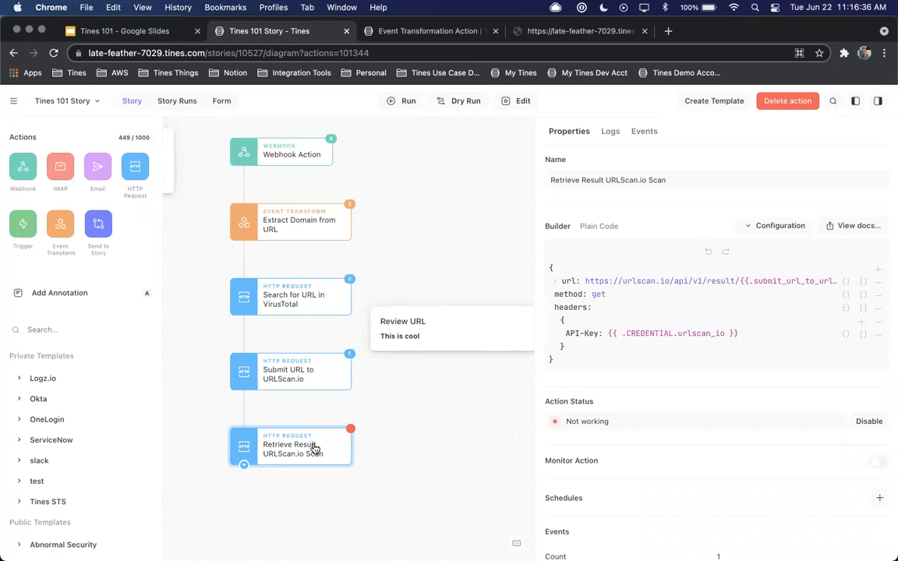
# Remove uuid from the Retrieve Result URLScan.io Scan url and pick it again as the key following submit_url_to_urlscan_io.body
pyautogui.click(767, 281)
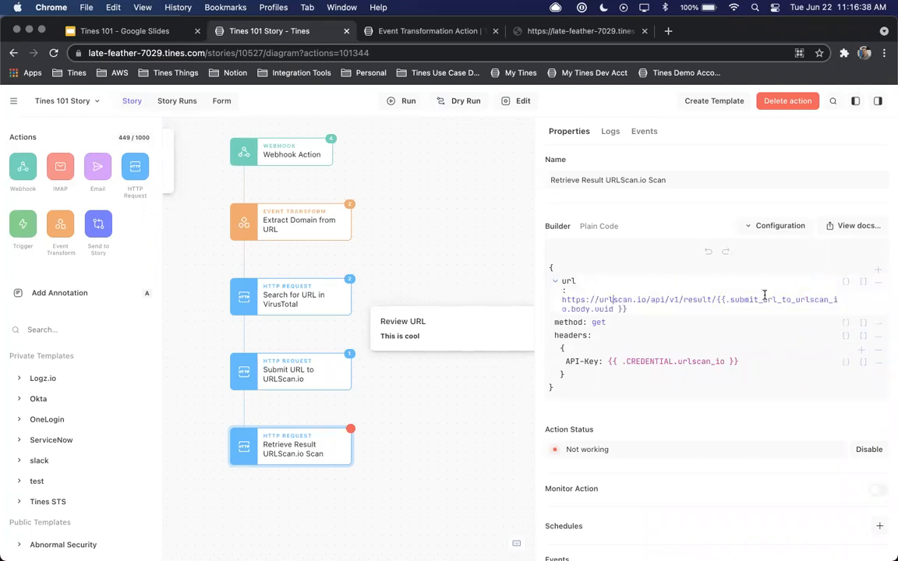
pyautogui.click(658, 309)
pyautogui.press('BackSpace')
pyautogui.press('BackSpace')
pyautogui.press('BackSpace')
pyautogui.press('BackSpace')
pyautogui.press('BackSpace')
pyautogui.press('BackSpace')
pyautogui.press('BackSpace')
pyautogui.press('BackSpace')
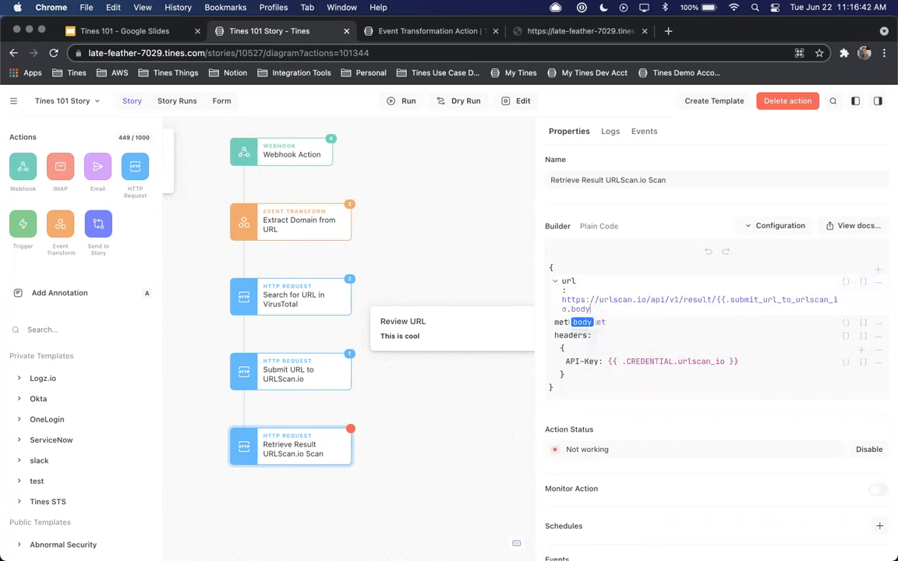
pyautogui.press('Return')
pyautogui.write('.')
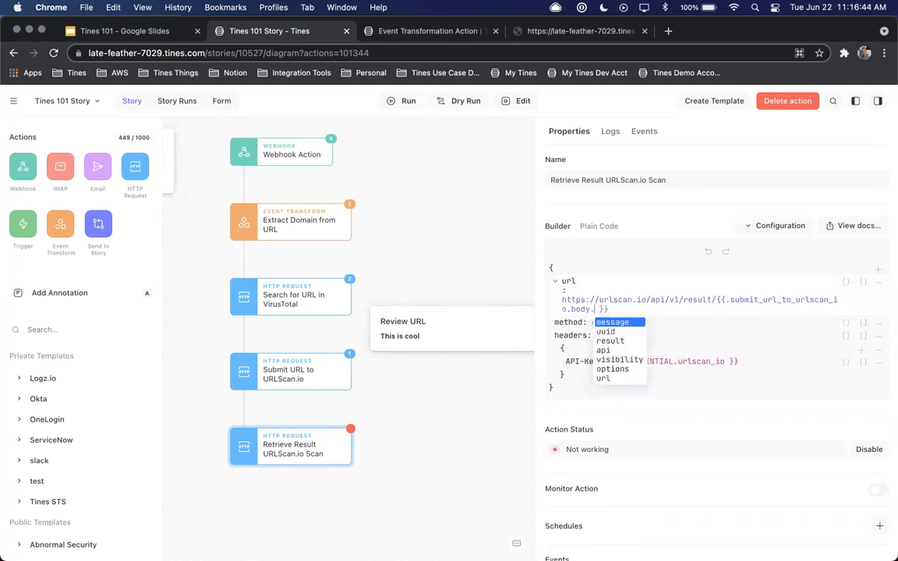
pyautogui.press('Down')
pyautogui.press('Return')
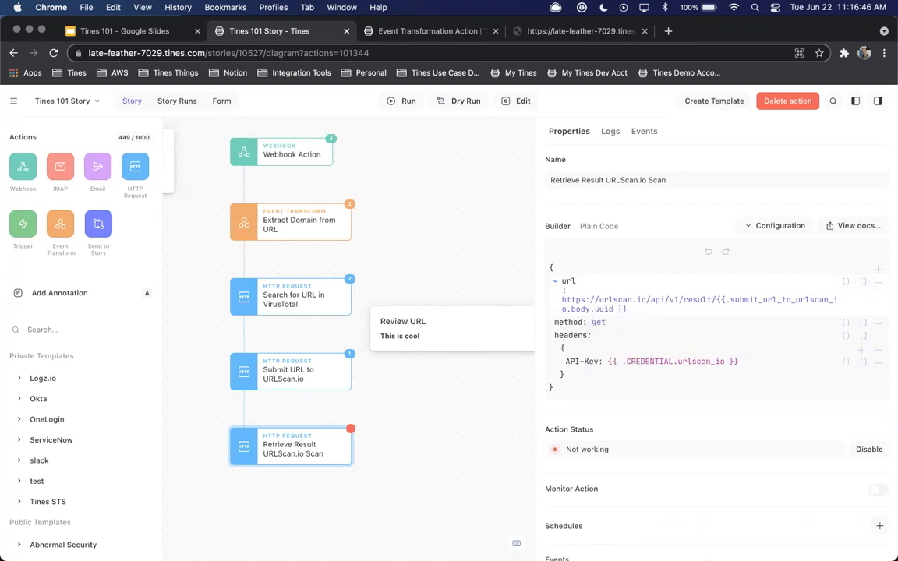
pyautogui.press('Return')
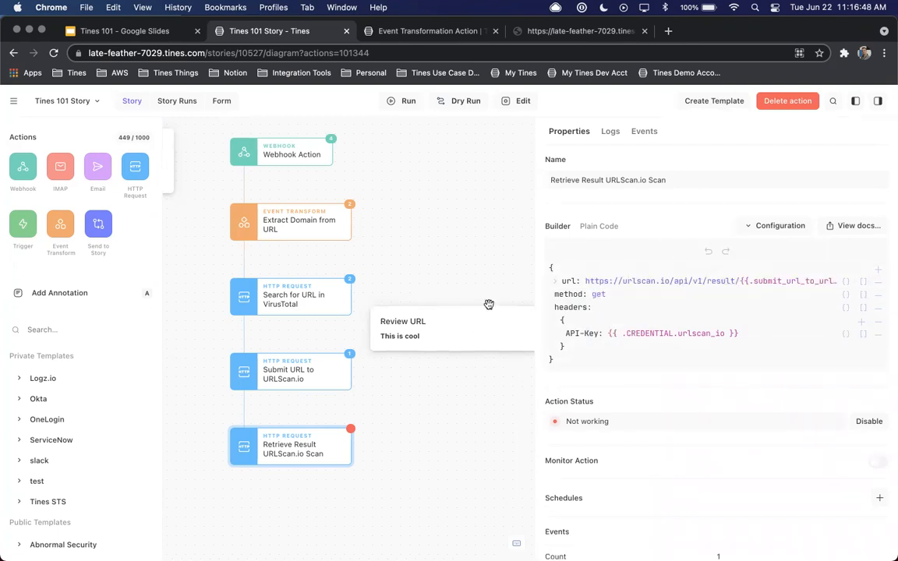
# Check the logs of Retrieve Result URLScan.io Scan and inspect the response body in its emitted event
pyautogui.click(611, 131)
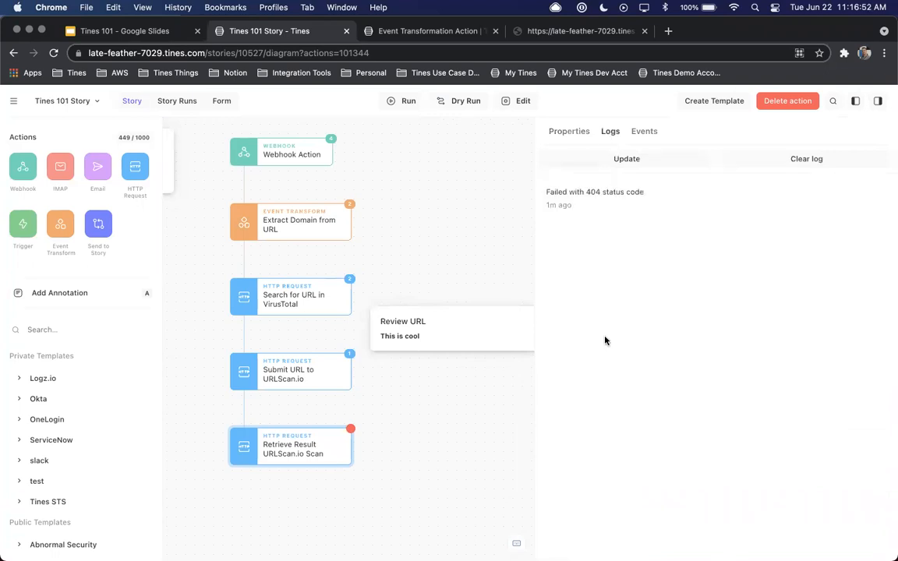
pyautogui.click(645, 134)
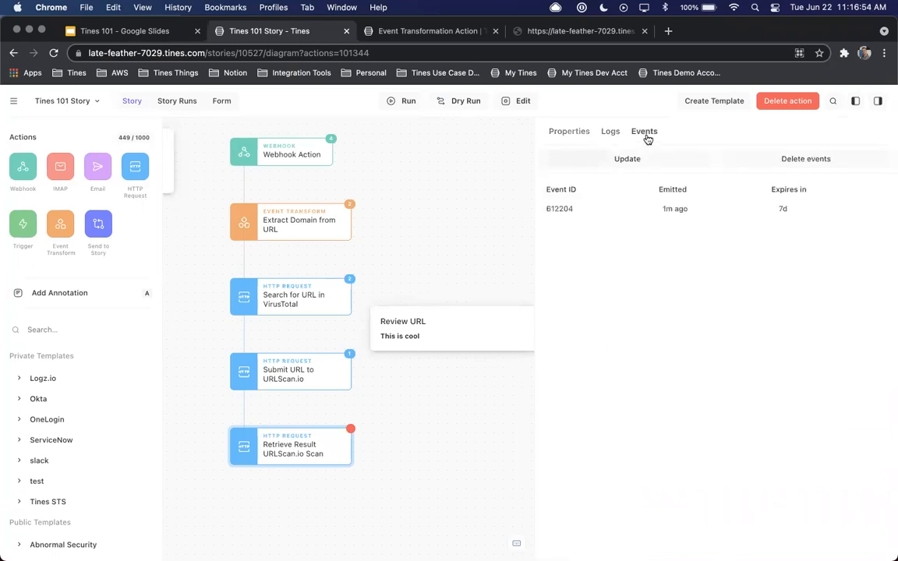
pyautogui.click(607, 209)
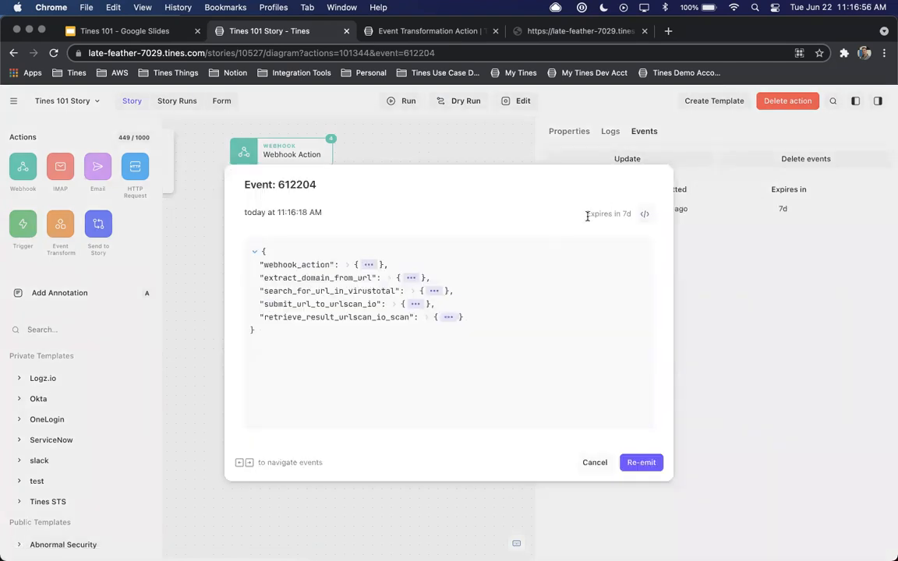
pyautogui.click(447, 317)
pyautogui.click(331, 330)
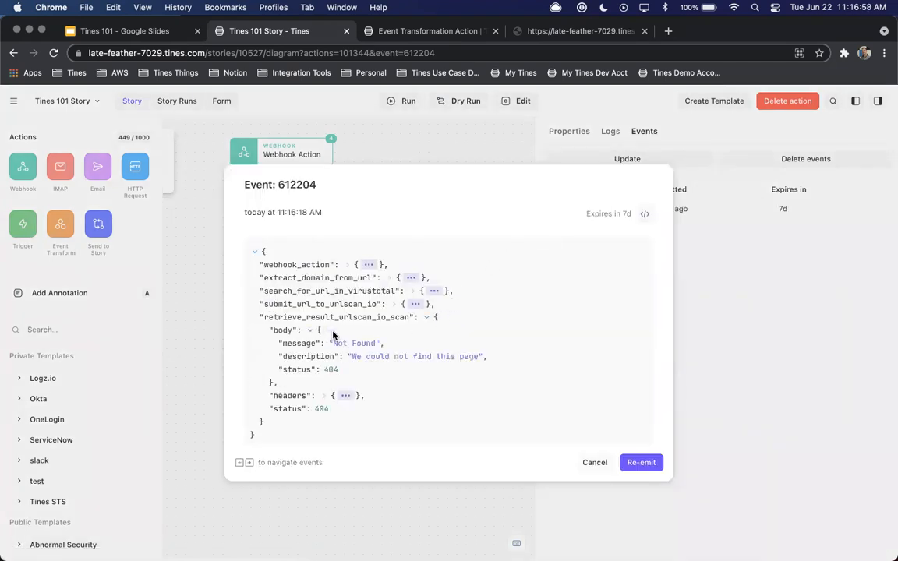
pyautogui.scroll(-1, 362, 327)
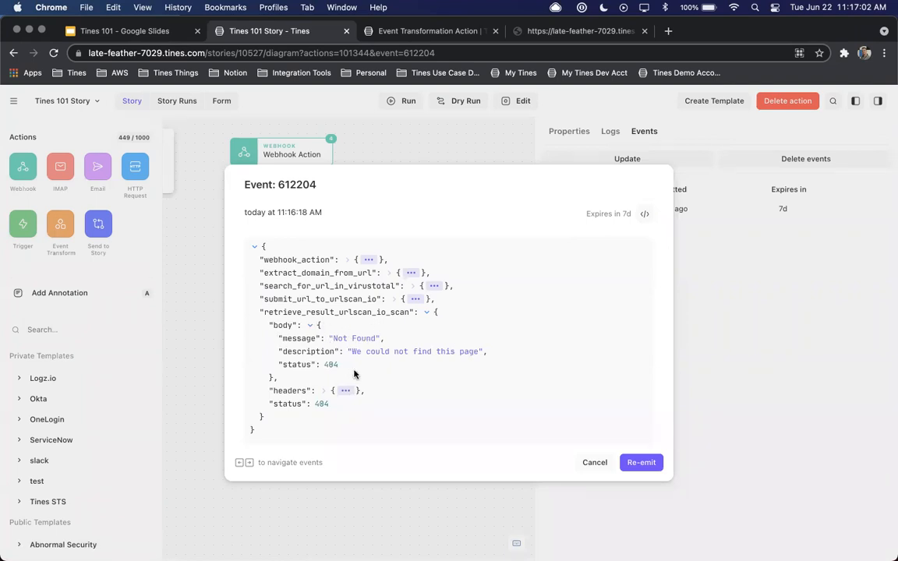
pyautogui.click(595, 463)
# Read the HTTP Request configuration help for Retrieve Result URLScan.io Scan, down to the retry_on_status option
pyautogui.click(569, 132)
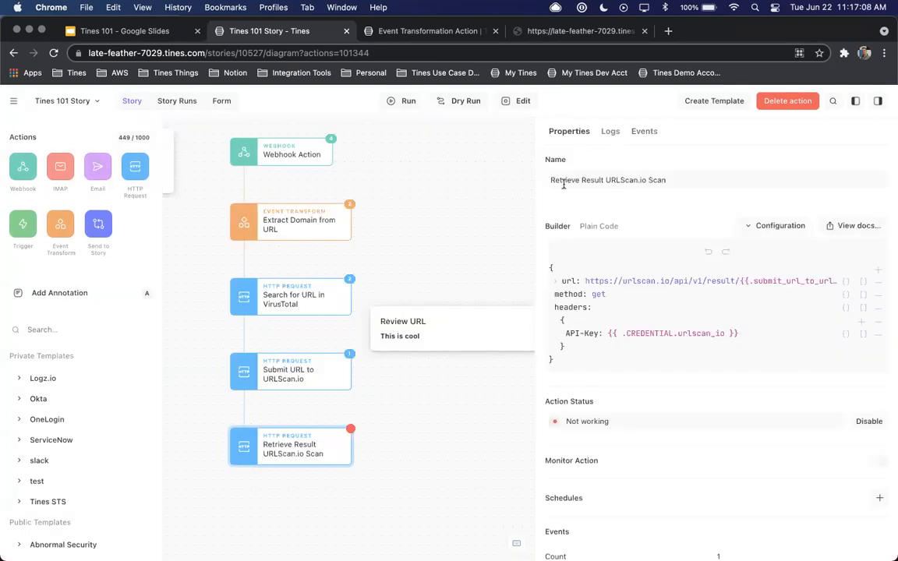
pyautogui.click(744, 226)
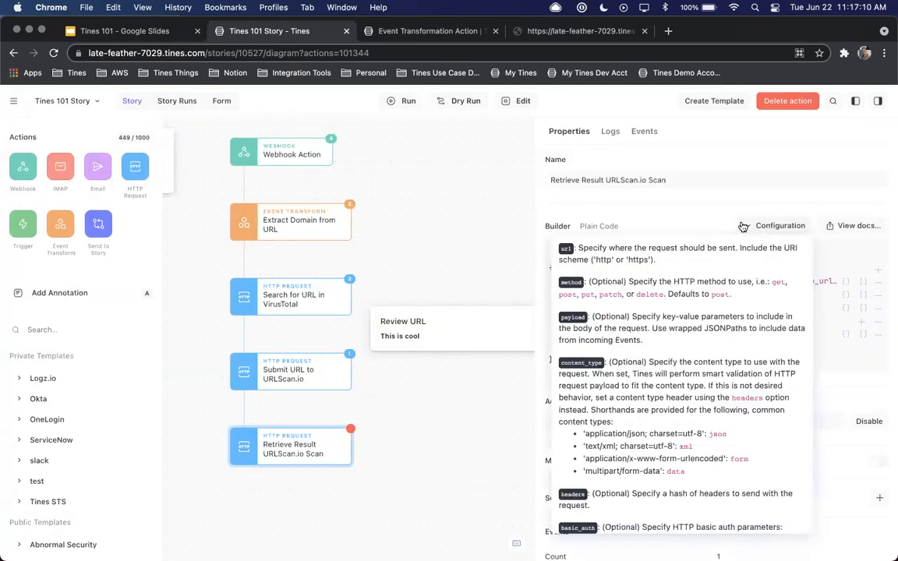
pyautogui.scroll(-5, 680, 350)
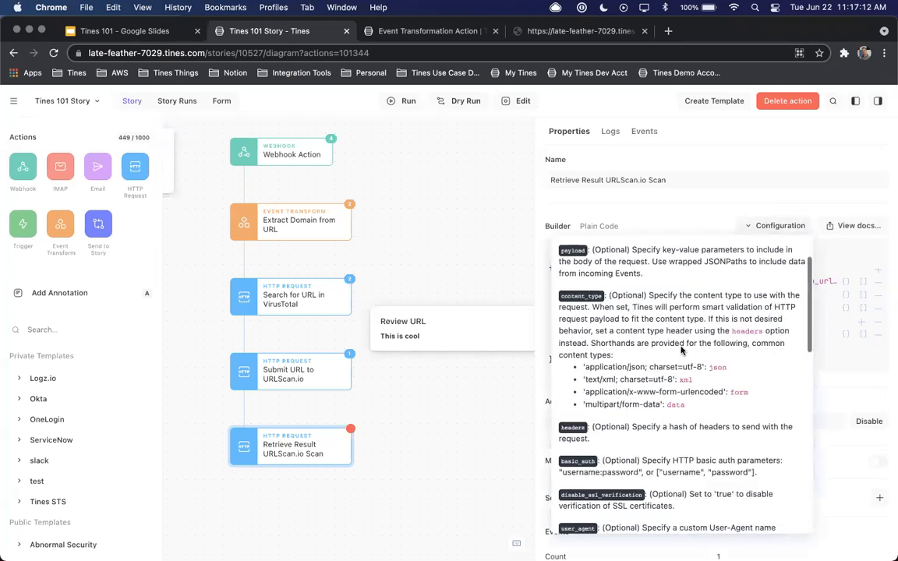
pyautogui.scroll(-4, 681, 348)
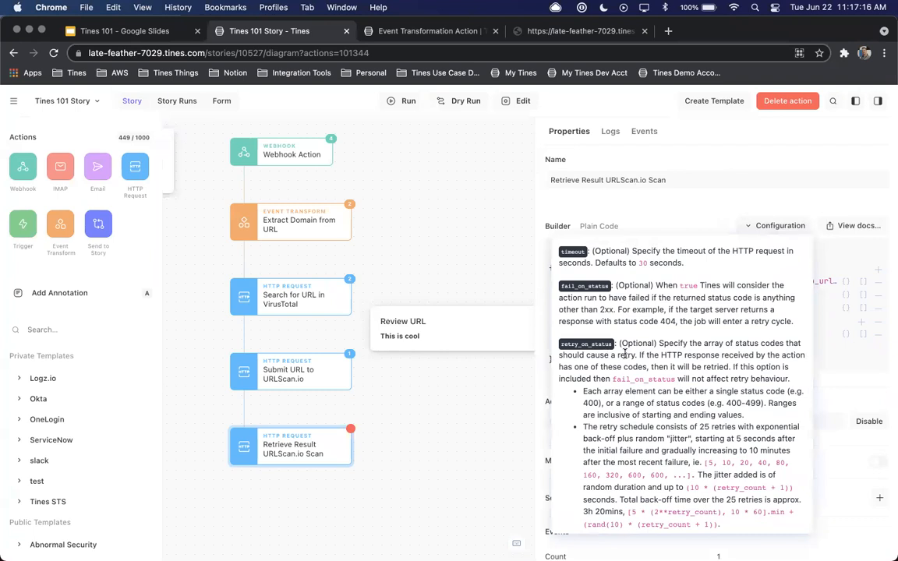
pyautogui.scroll(-2, 627, 351)
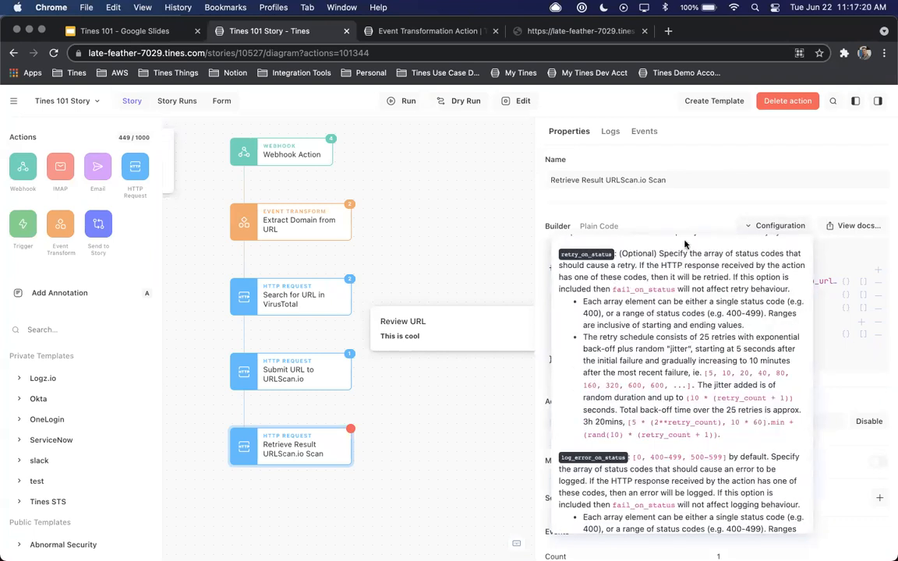
pyautogui.click(701, 203)
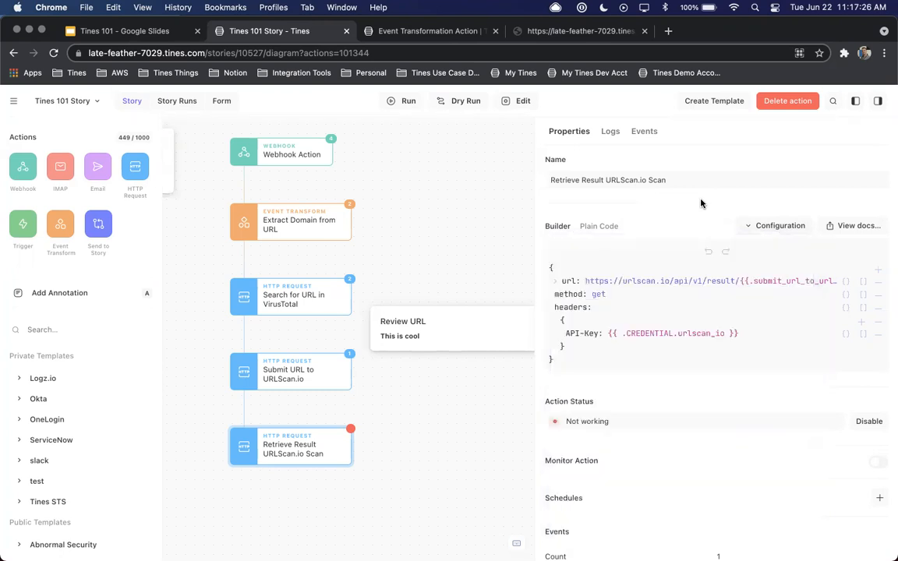
# Add a retry_on_status option to Retrieve Result URLScan.io Scan as an array containing 404
pyautogui.click(879, 274)
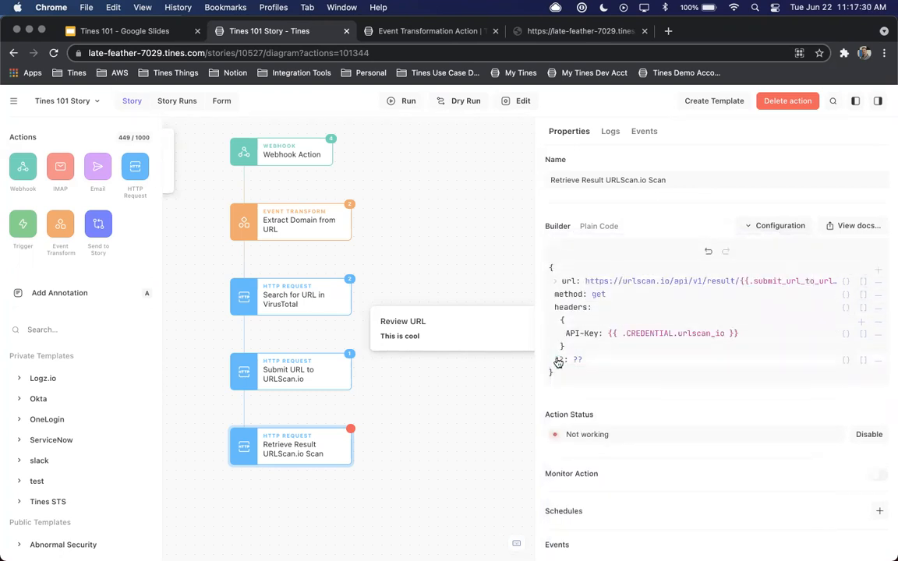
pyautogui.write('retr')
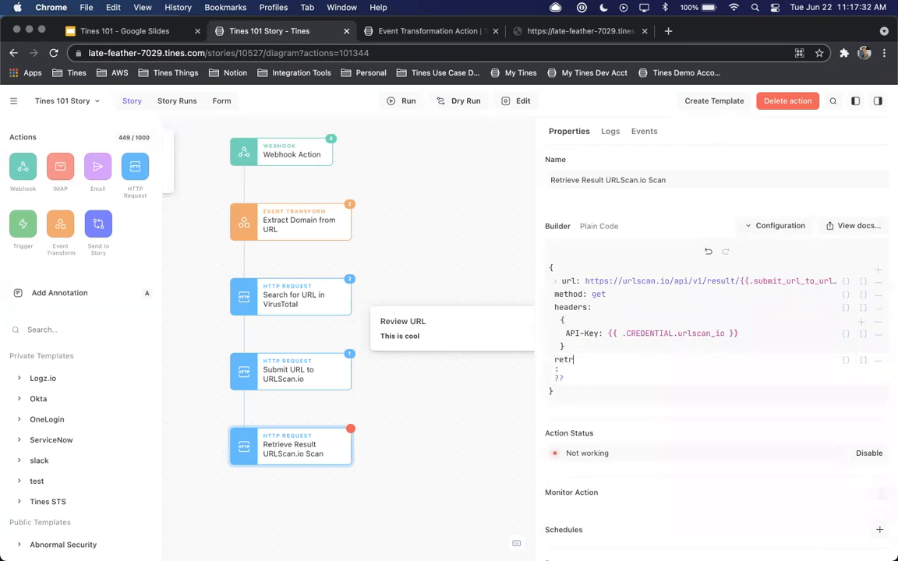
pyautogui.write('y_on_status')
pyautogui.press('Return')
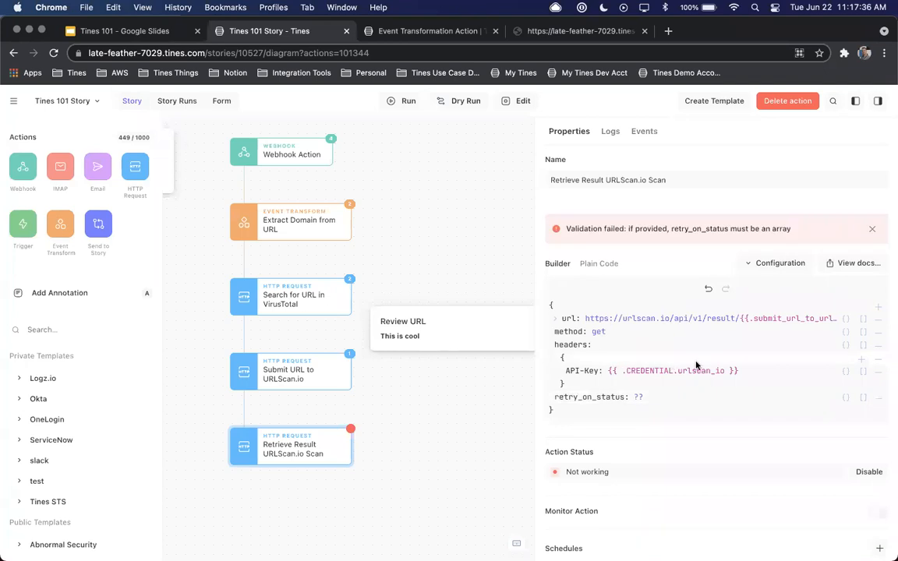
pyautogui.click(863, 398)
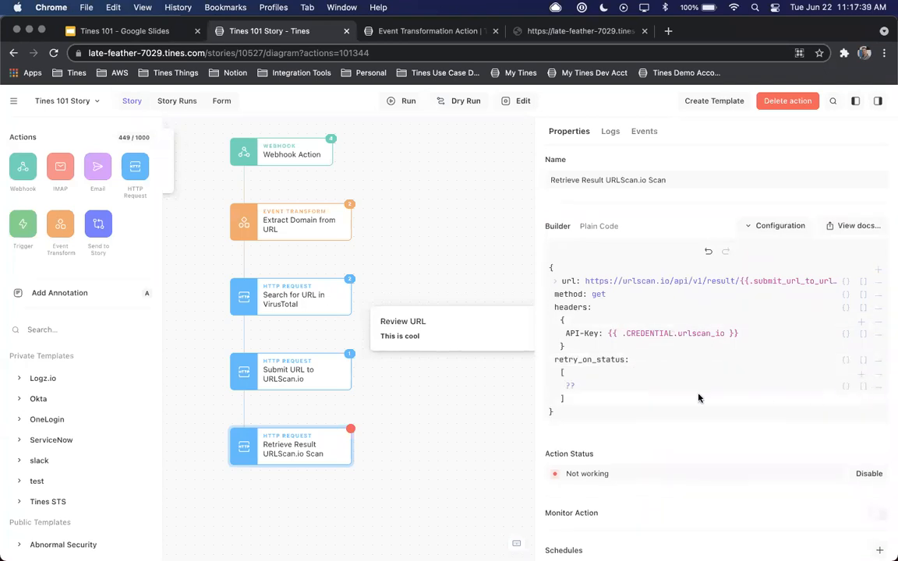
pyautogui.click(569, 384)
pyautogui.write('404')
# Re-emit the most recent event of the Webhook Action
pyautogui.click(309, 149)
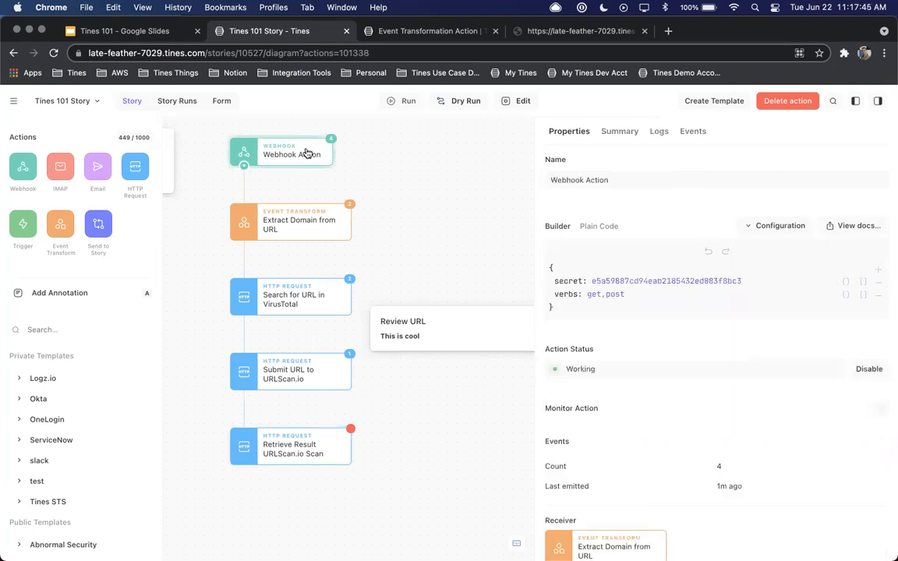
pyautogui.click(690, 132)
pyautogui.click(690, 207)
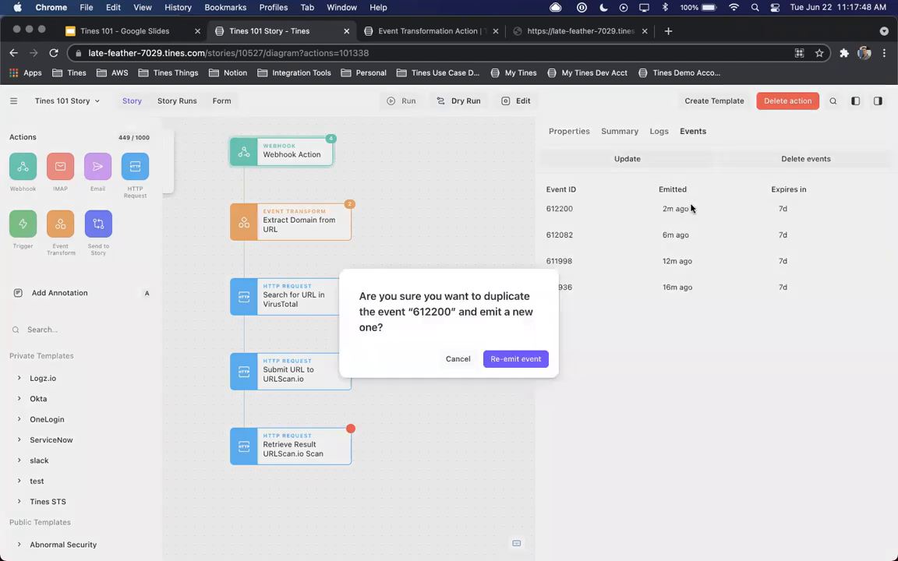
pyautogui.click(517, 358)
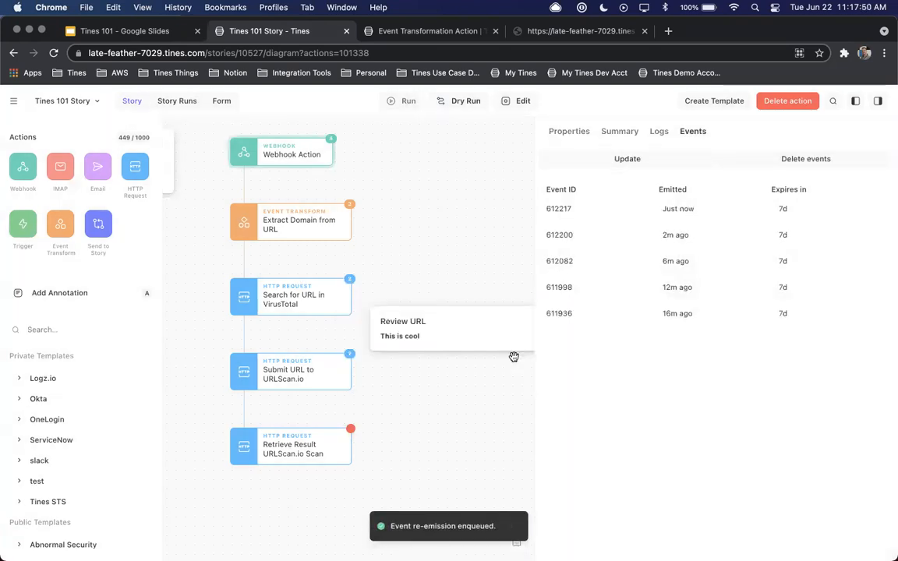
# Clear the logs of Retrieve Result URLScan.io Scan and open its list of events
pyautogui.click(306, 446)
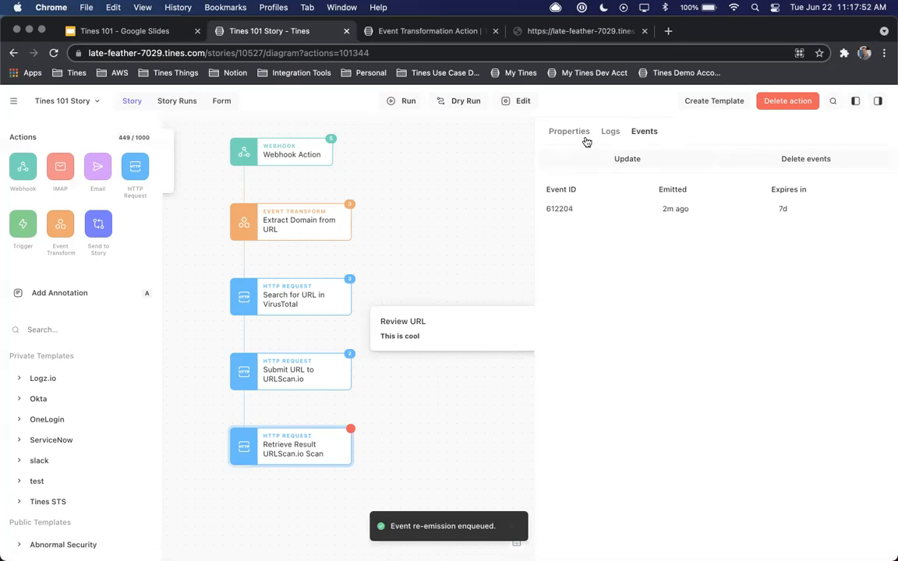
pyautogui.click(609, 131)
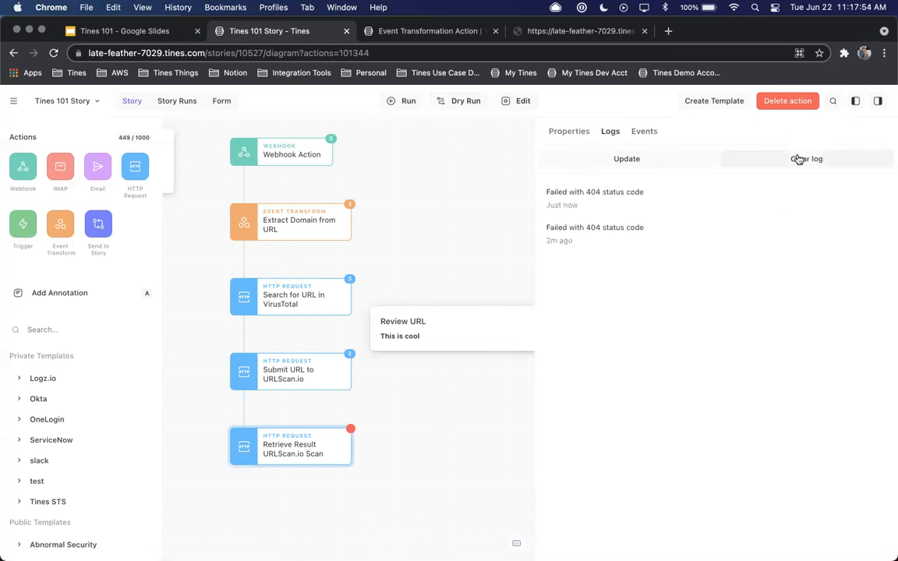
pyautogui.click(798, 159)
pyautogui.click(528, 363)
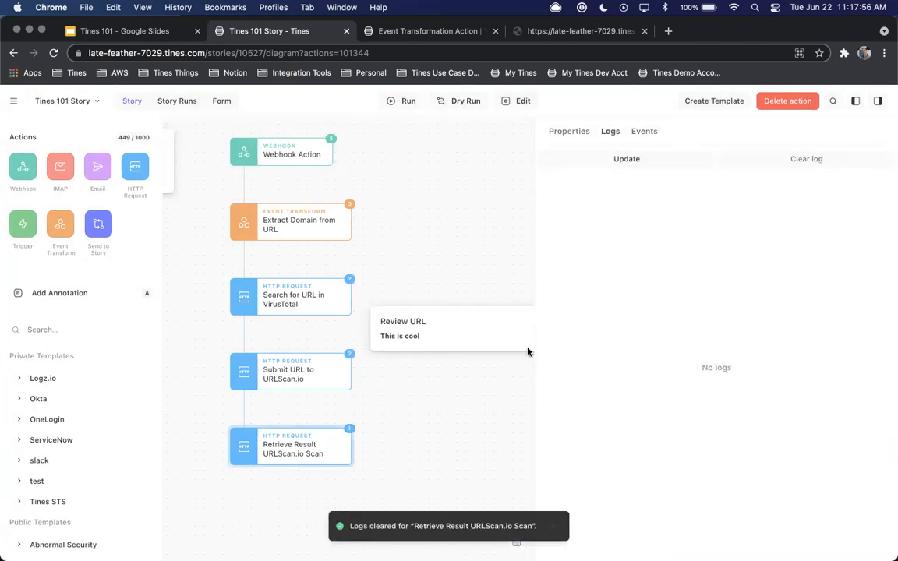
pyautogui.click(643, 132)
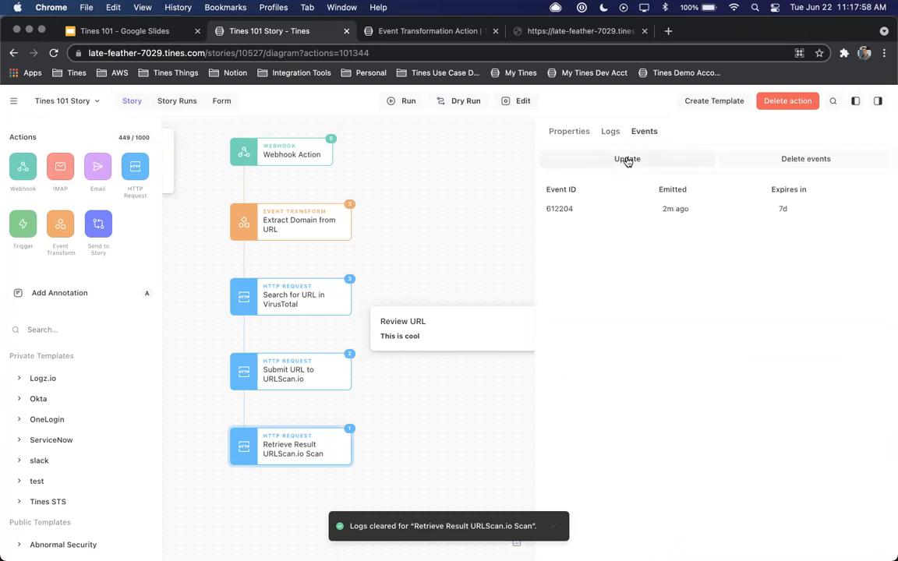
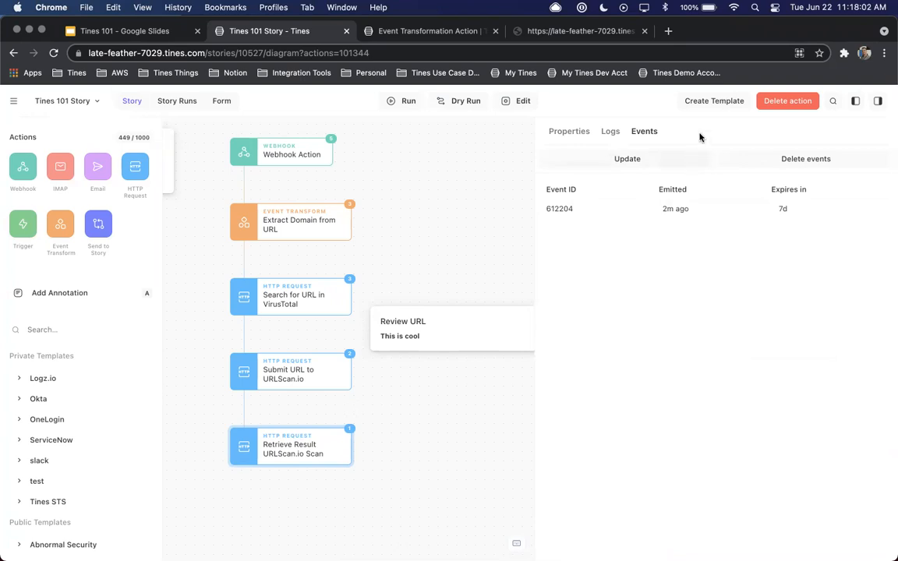
# Check the configuration and event list of the Retrieve Result URLScan.io Scan action
pyautogui.click(566, 133)
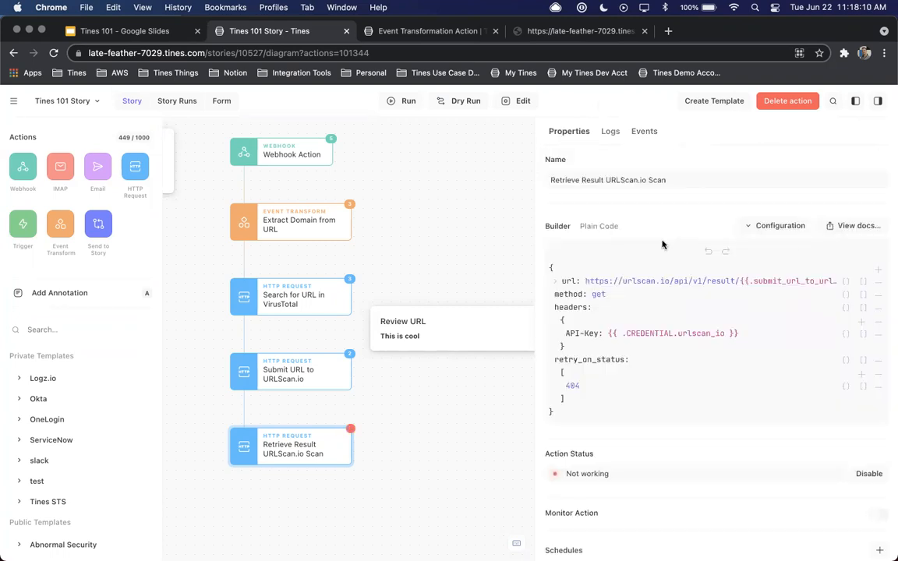
pyautogui.hscroll(-1, 276, 445)
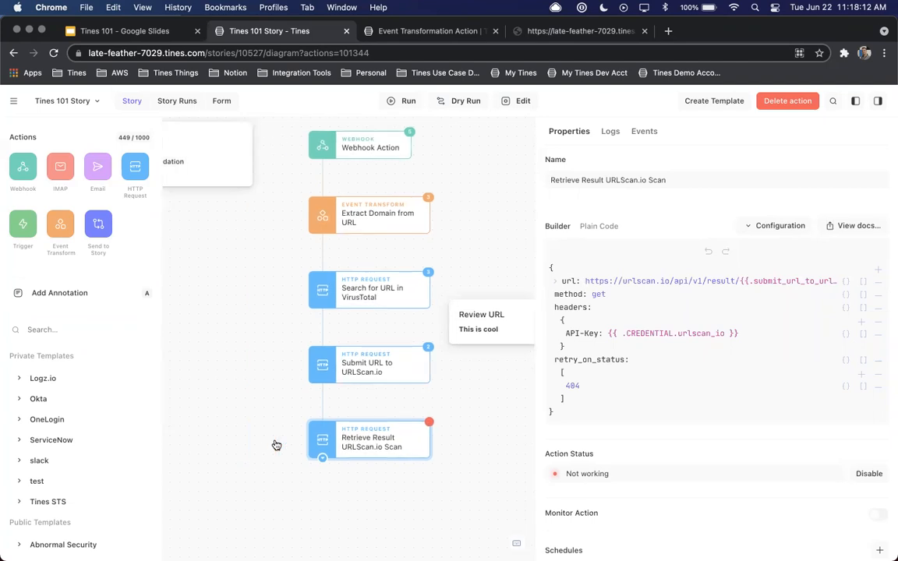
pyautogui.press('super+r')
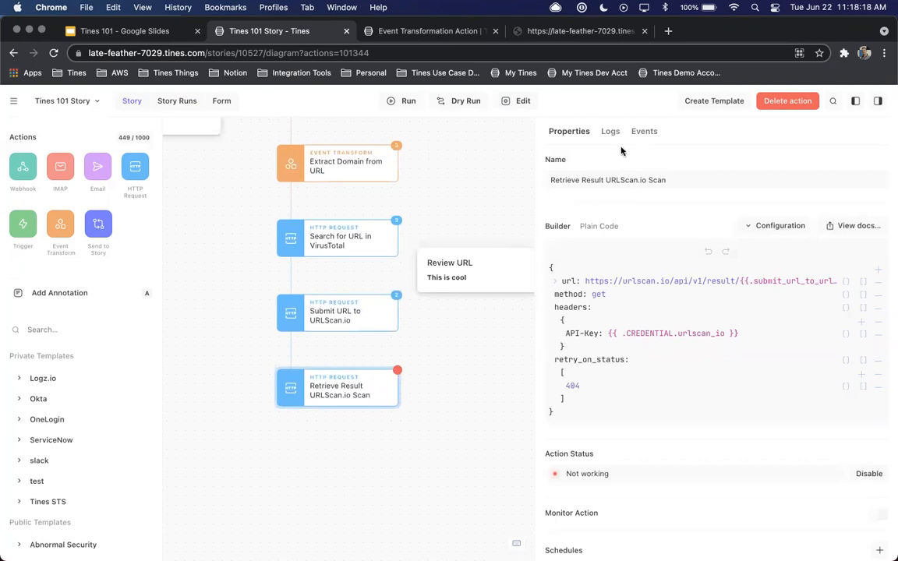
pyautogui.click(646, 133)
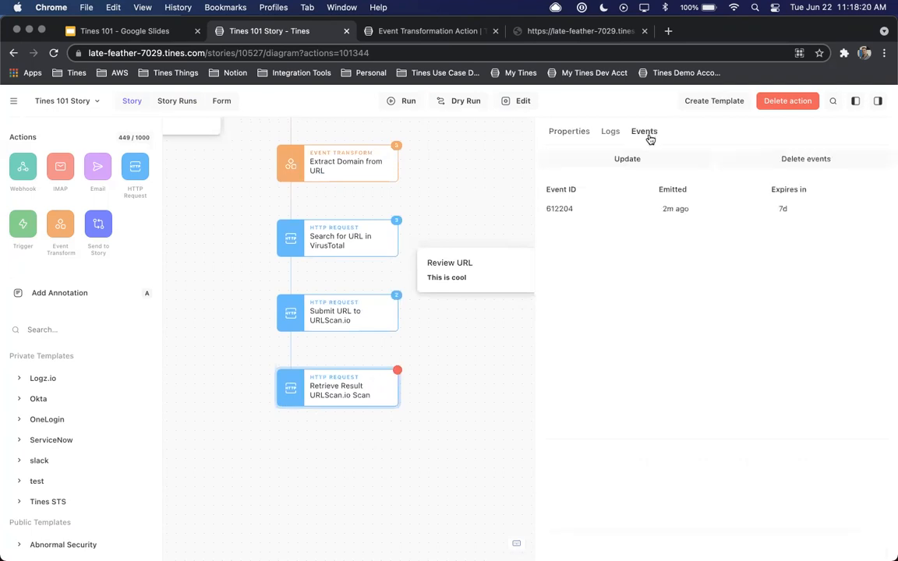
pyautogui.scroll(3, 472, 217)
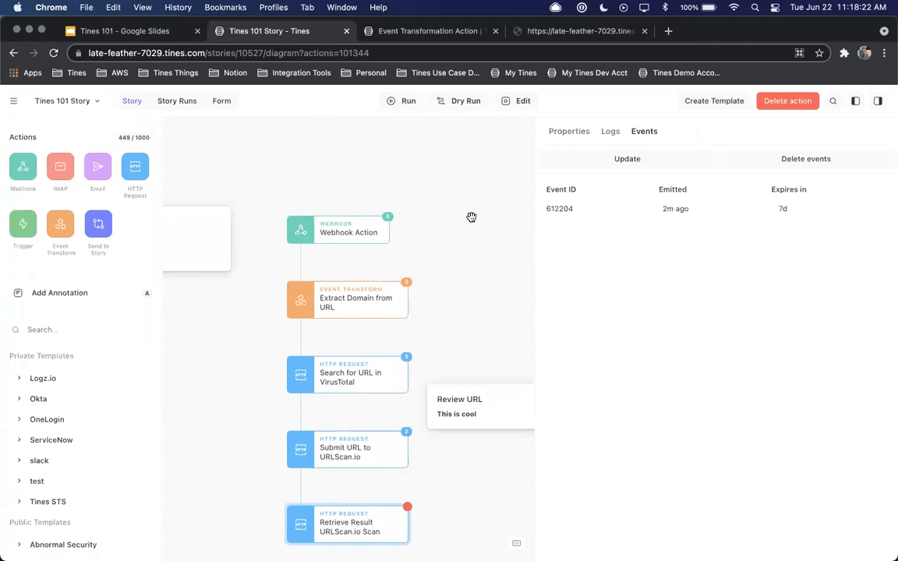
# Open the Story's form and fill in the submitter's name and e-mail, with Tines as the company
pyautogui.click(363, 228)
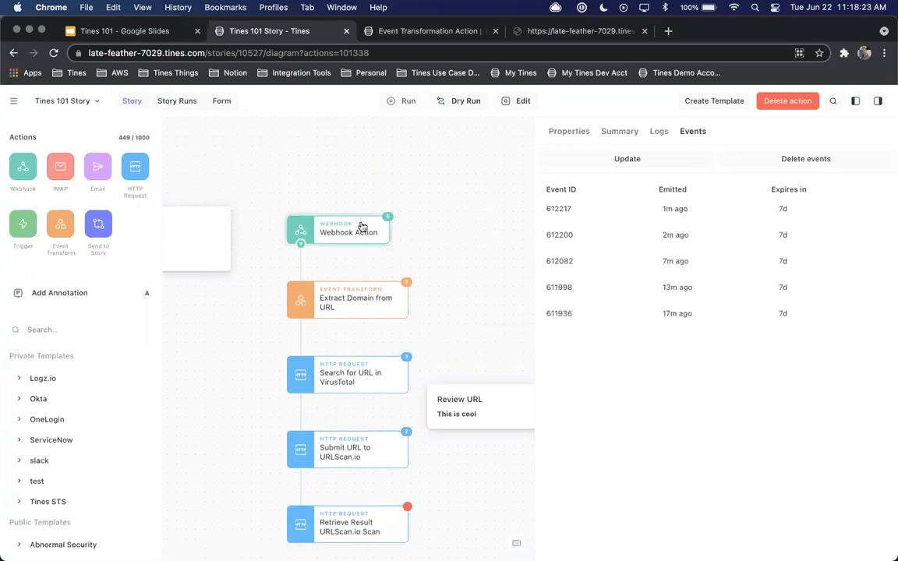
pyautogui.click(221, 100)
pyautogui.click(291, 232)
pyautogui.write('Kevin')
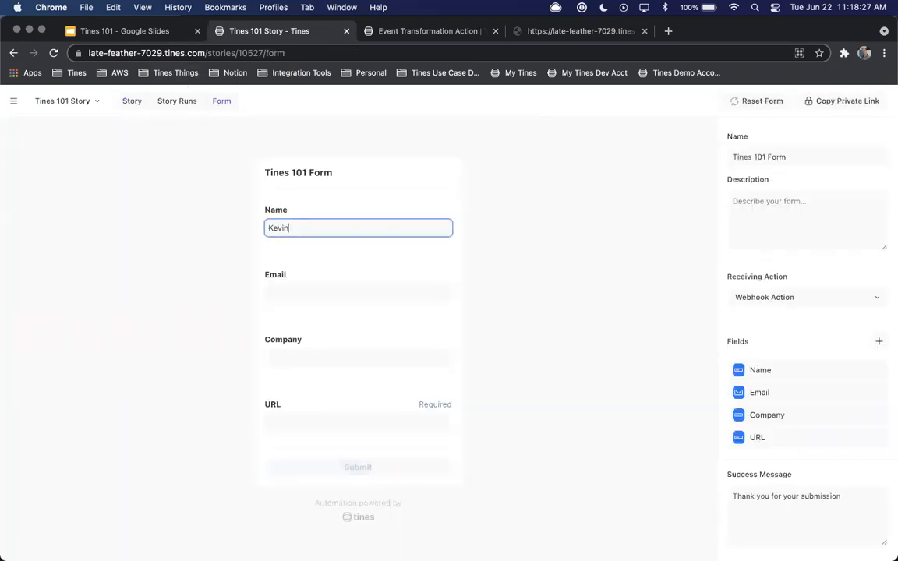
pyautogui.press('Tab')
pyautogui.press('Tab')
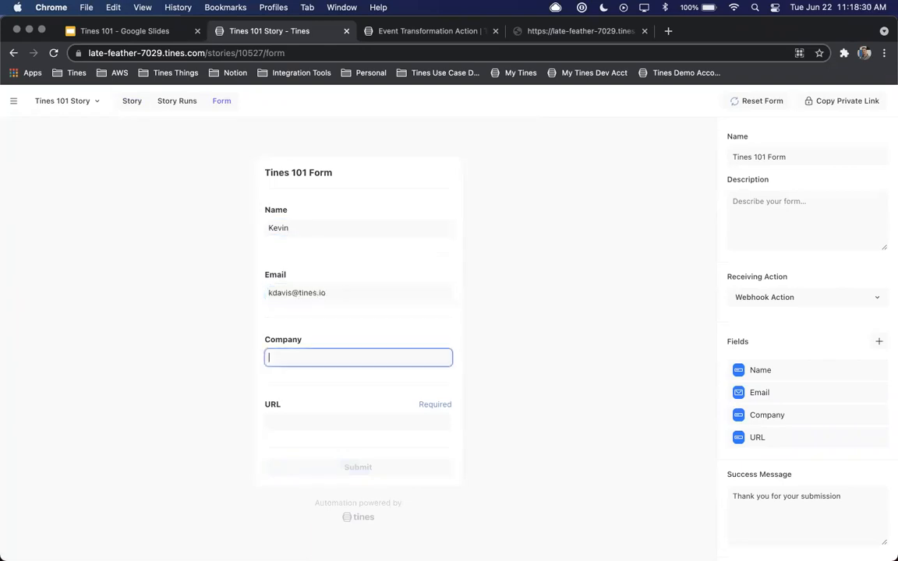
pyautogui.write('Tines')
pyautogui.press('Tab')
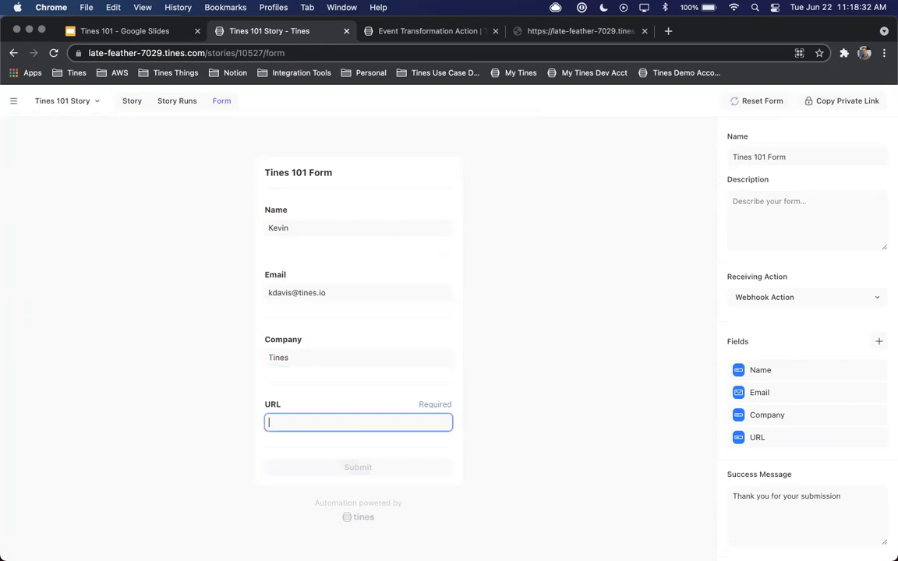
pyautogui.write('https://www.tines.icom')
pyautogui.press('BackSpace')
pyautogui.press('BackSpace')
pyautogui.press('BackSpace')
pyautogui.press('BackSpace')
pyautogui.write('com')
pyautogui.click(327, 469)
# Return to the Story diagram and check the status and event list of Retrieve Result URLScan.io Scan
pyautogui.click(132, 100)
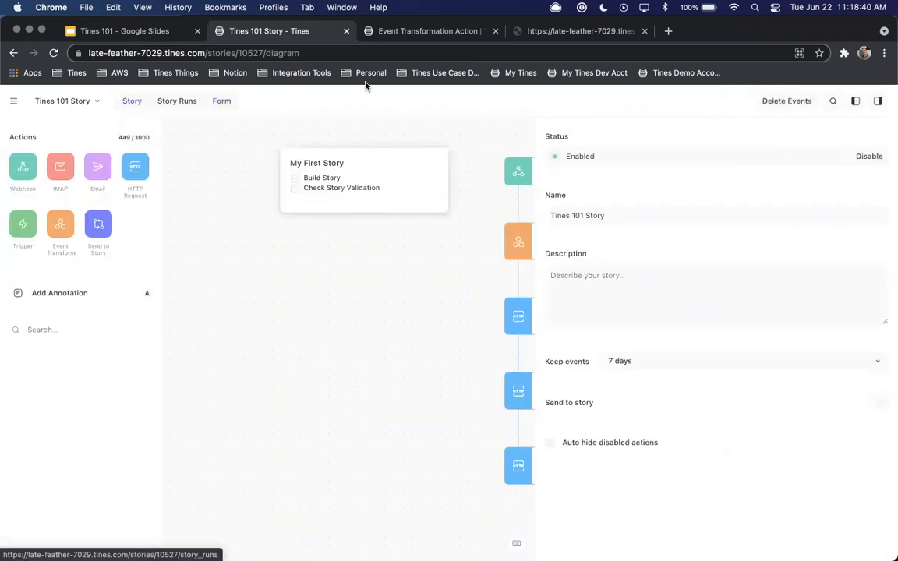
pyautogui.hscroll(3, 501, 341)
pyautogui.scroll(-3, 501, 340)
pyautogui.click(417, 336)
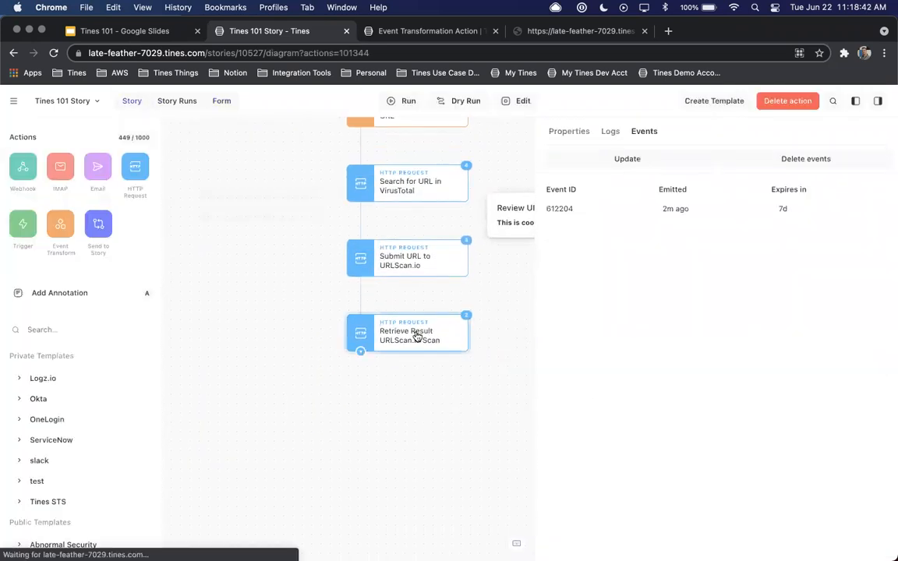
pyautogui.hscroll(2, 479, 306)
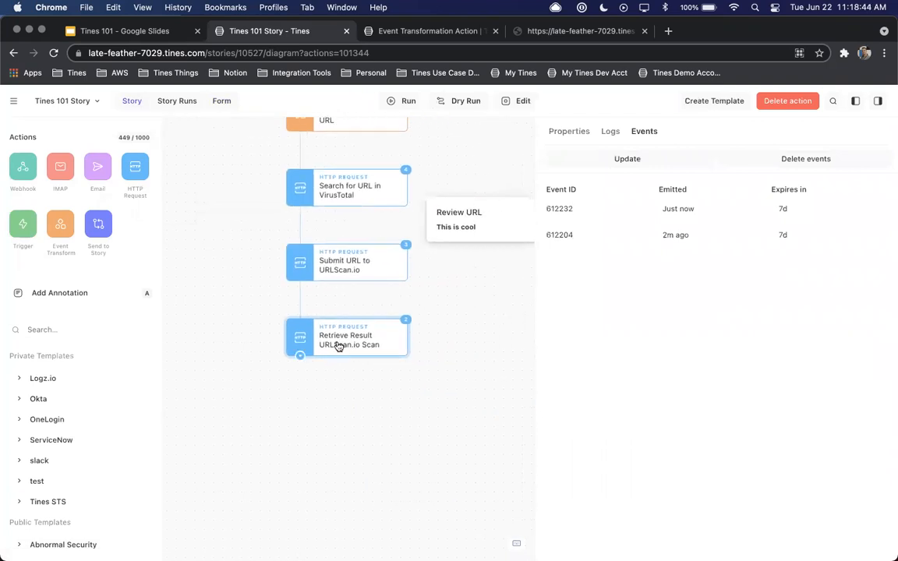
pyautogui.click(557, 131)
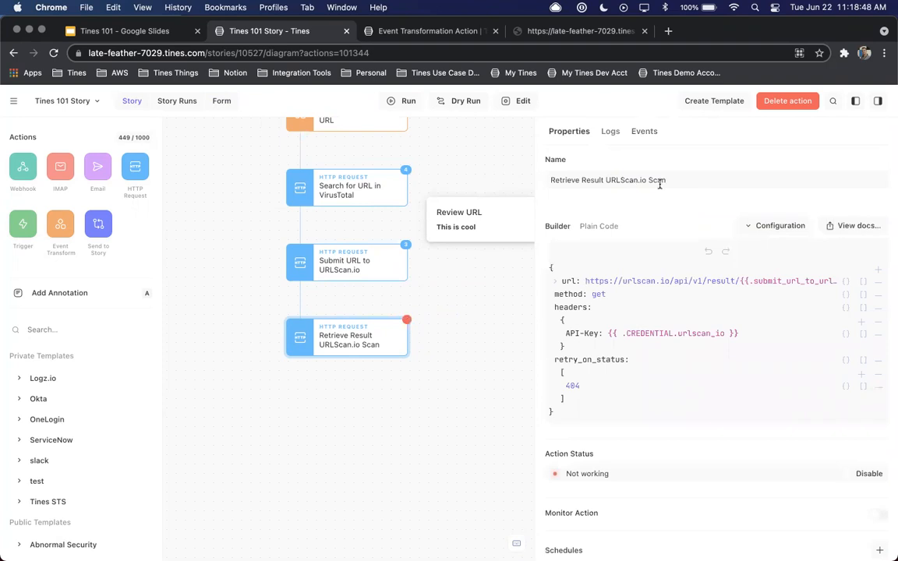
pyautogui.click(645, 132)
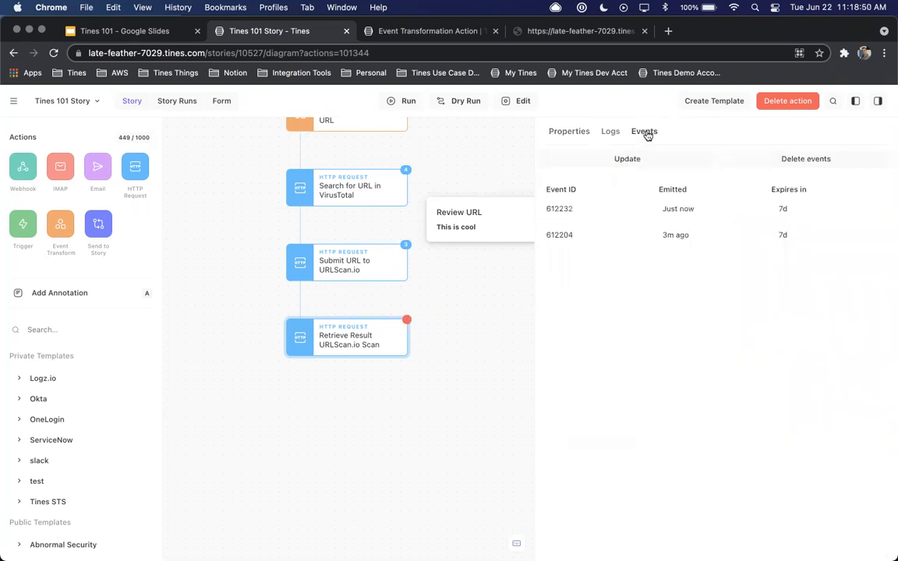
# Open the newest event of Retrieve Result URLScan.io Scan and expand the body and data of retrieve_result_urlscan_io_scan
pyautogui.click(597, 209)
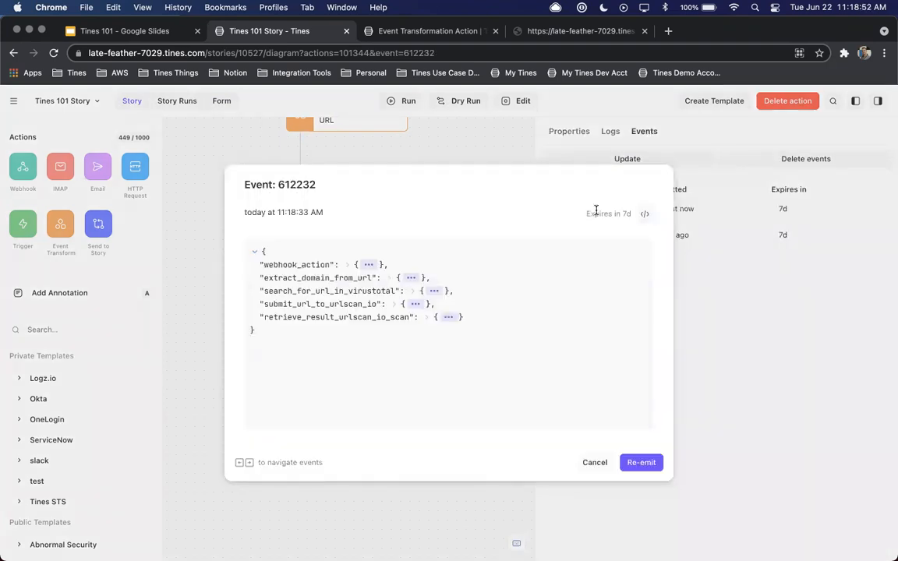
pyautogui.click(443, 318)
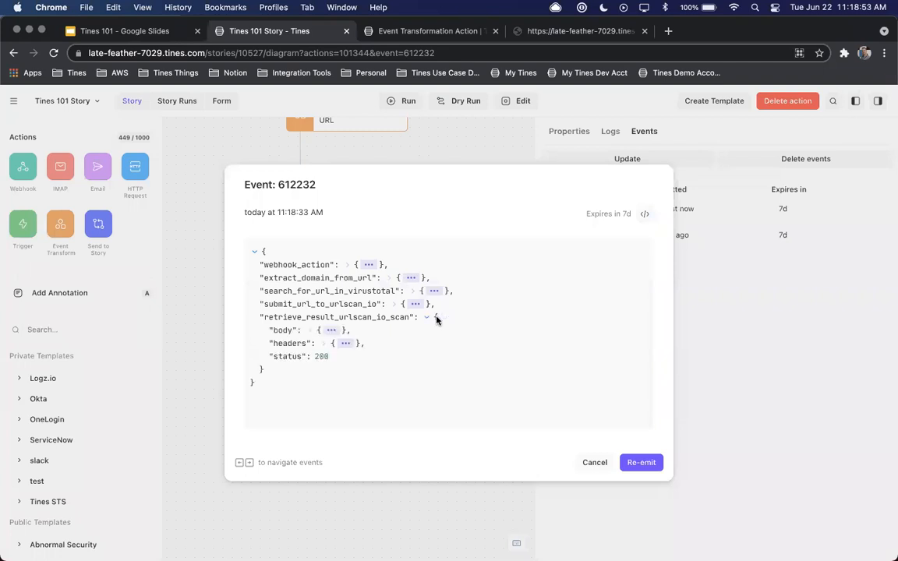
pyautogui.click(326, 331)
pyautogui.scroll(-3, 452, 330)
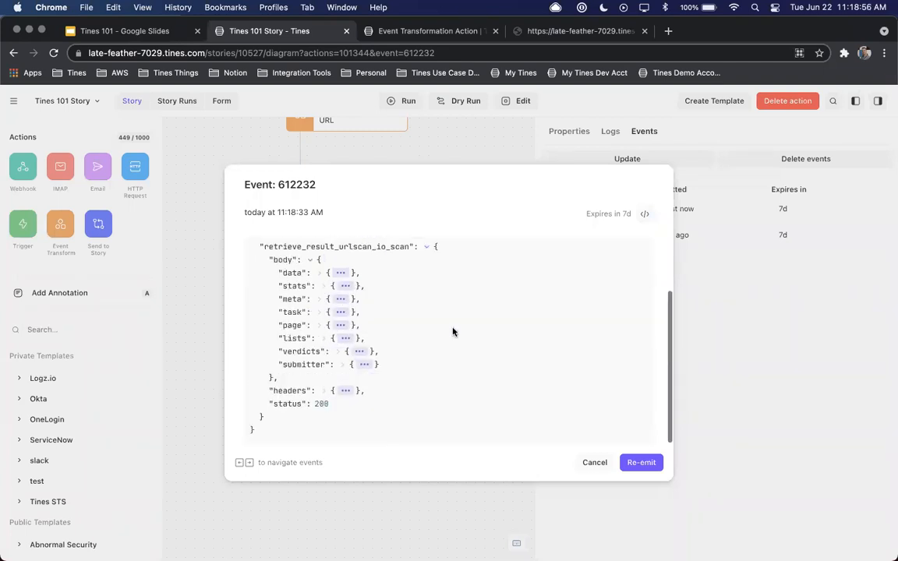
pyautogui.click(293, 273)
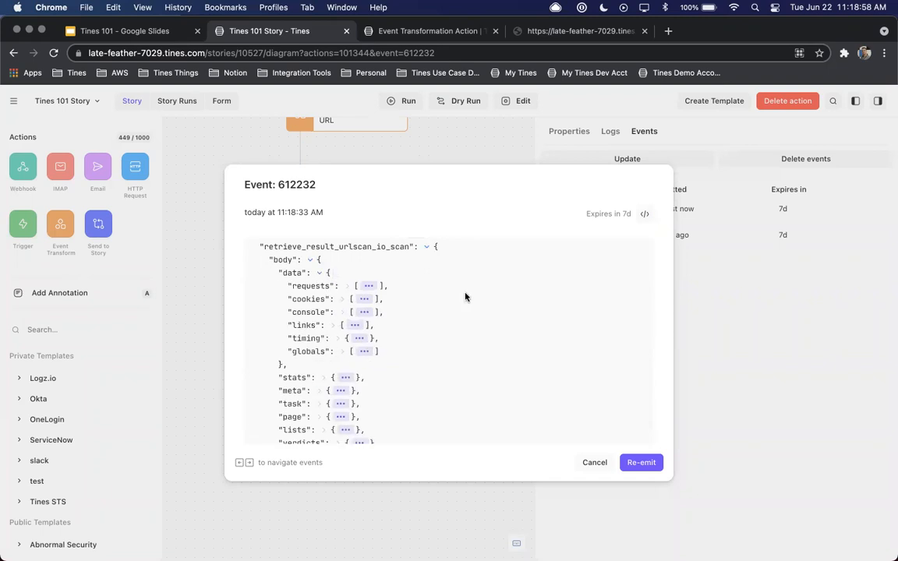
pyautogui.scroll(-1, 465, 301)
pyautogui.scroll(2, 465, 302)
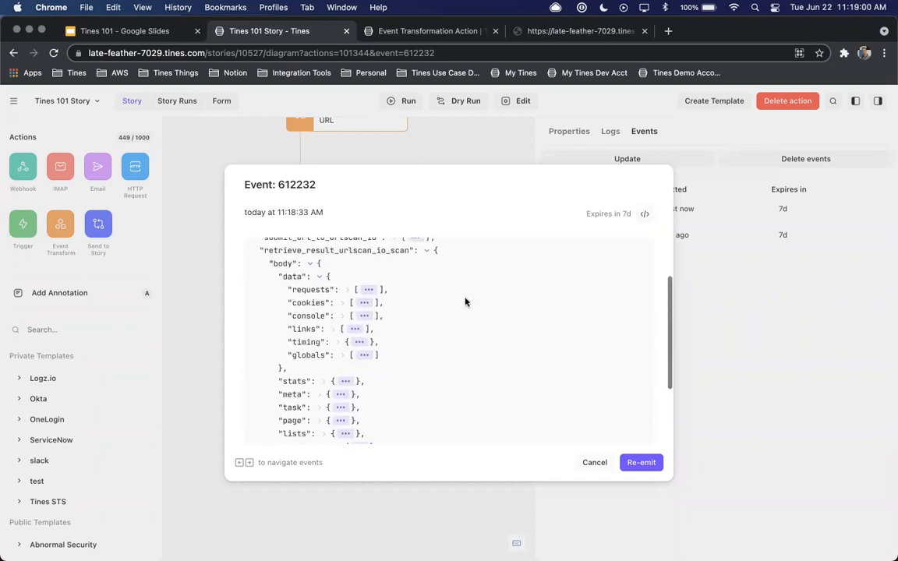
# Examine the first entry under requests, including its nested request and initiator details, and collapse the data section
pyautogui.click(346, 290)
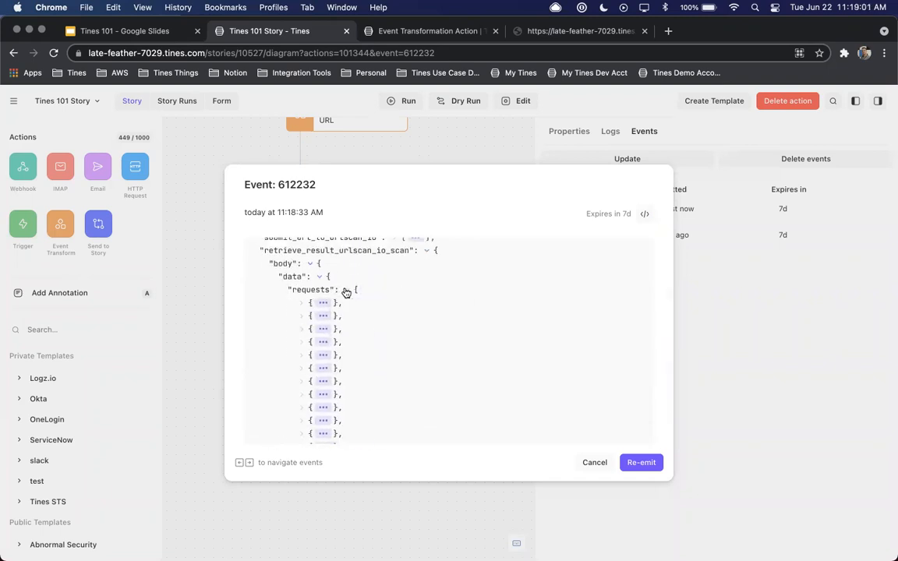
pyautogui.click(324, 304)
pyautogui.click(382, 316)
pyautogui.scroll(-2, 436, 339)
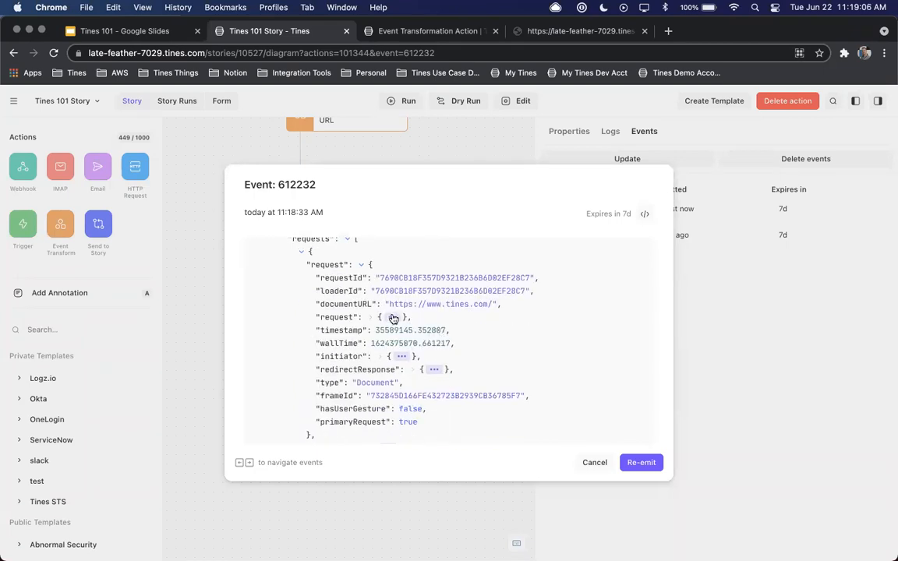
pyautogui.click(393, 318)
pyautogui.scroll(-2, 500, 344)
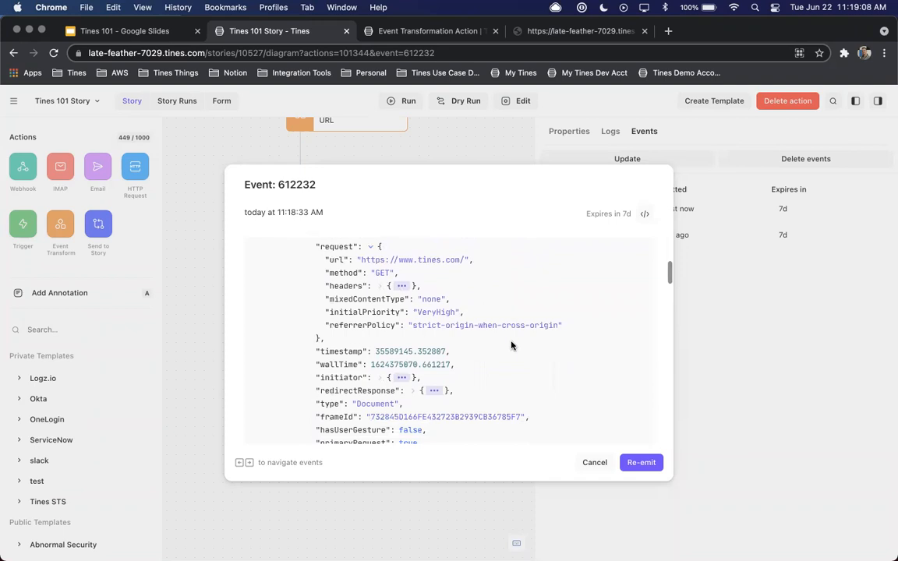
pyautogui.scroll(-1, 500, 344)
pyautogui.click(401, 331)
pyautogui.scroll(-2, 571, 337)
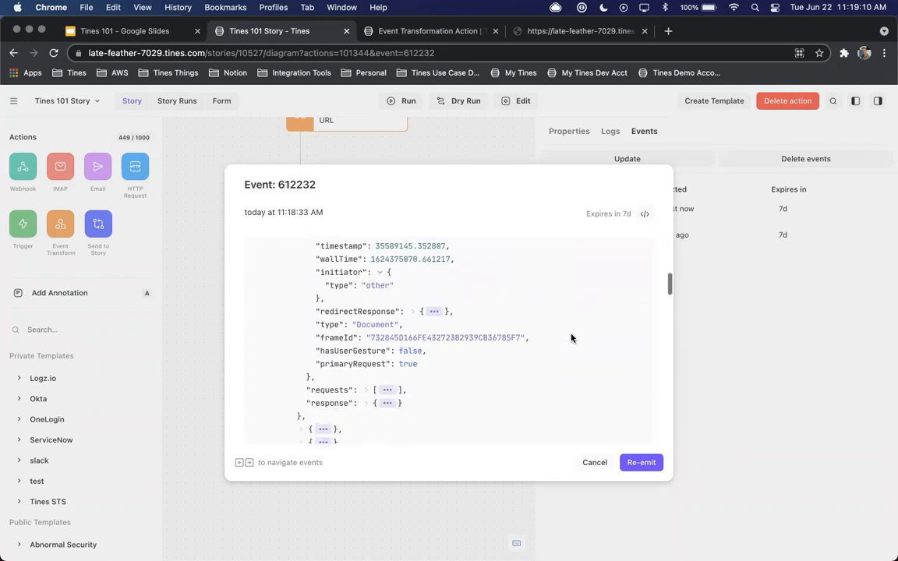
pyautogui.scroll(10, 571, 337)
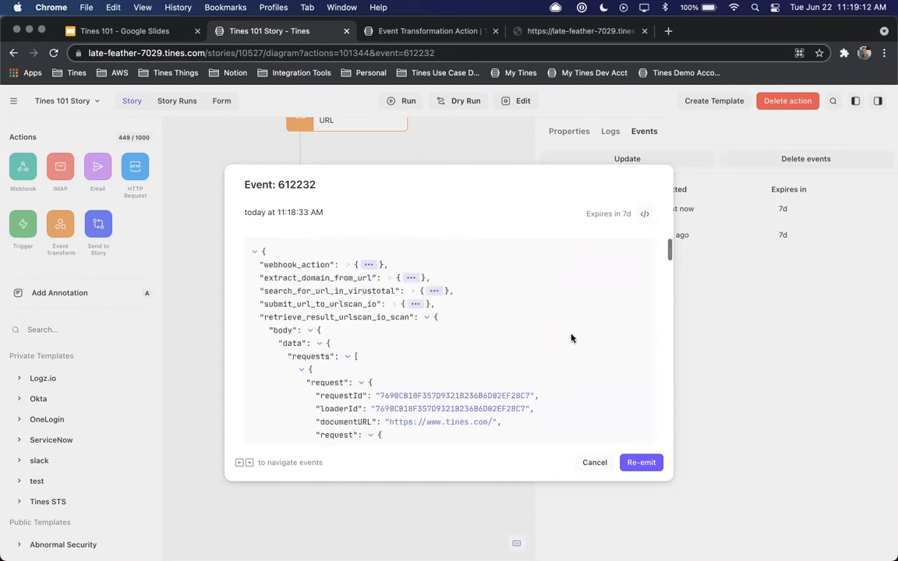
pyautogui.click(319, 344)
# Examine the urls in the lists section of the scan result, and collapse lists and the whole body
pyautogui.scroll(-3, 272, 343)
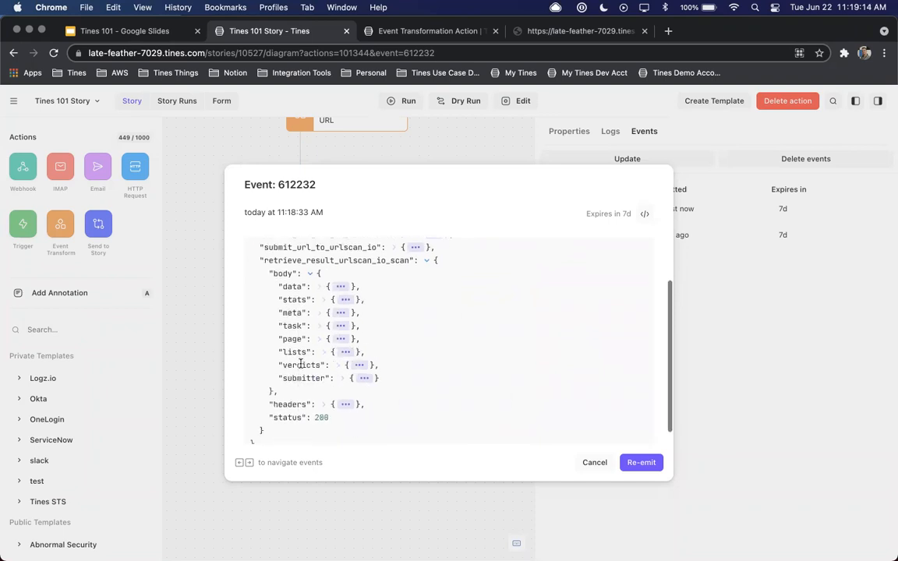
pyautogui.click(341, 379)
pyautogui.click(340, 378)
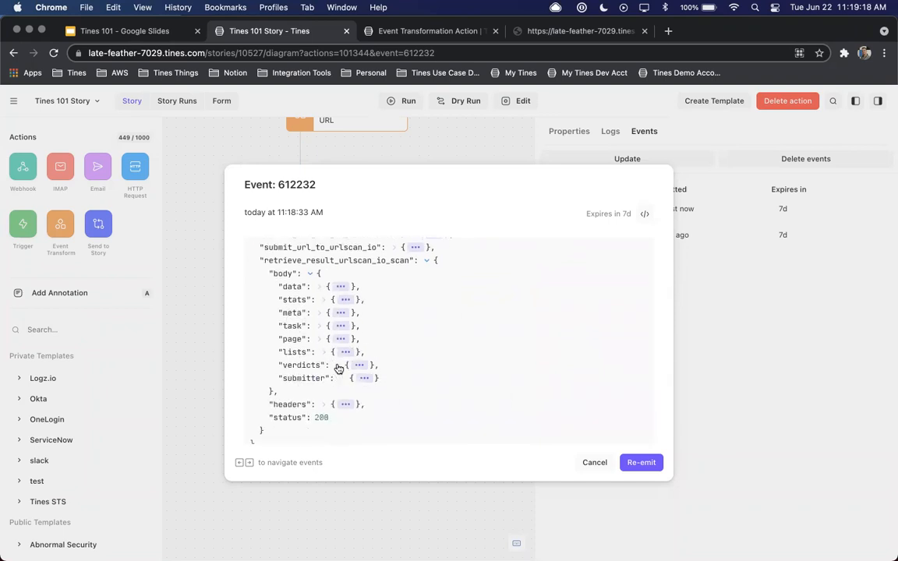
pyautogui.click(323, 353)
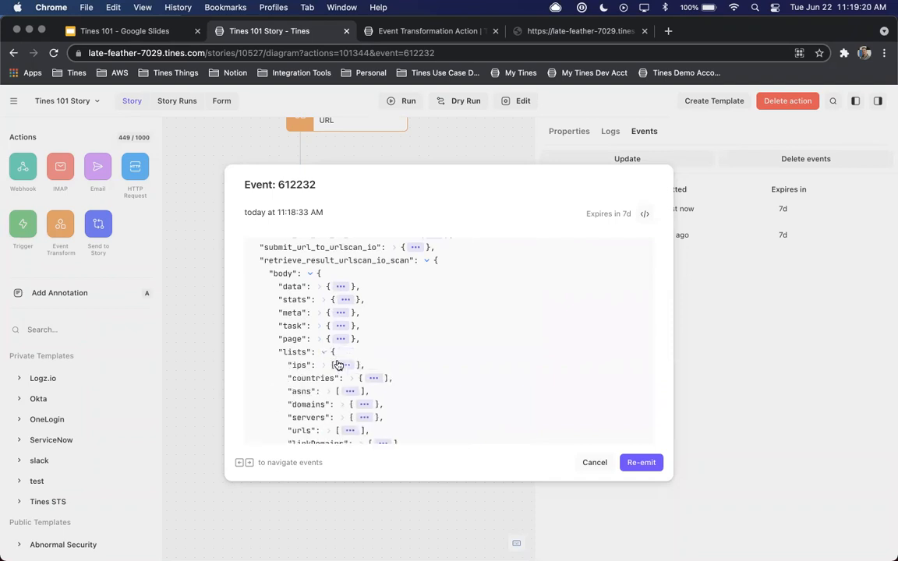
pyautogui.scroll(-3, 338, 365)
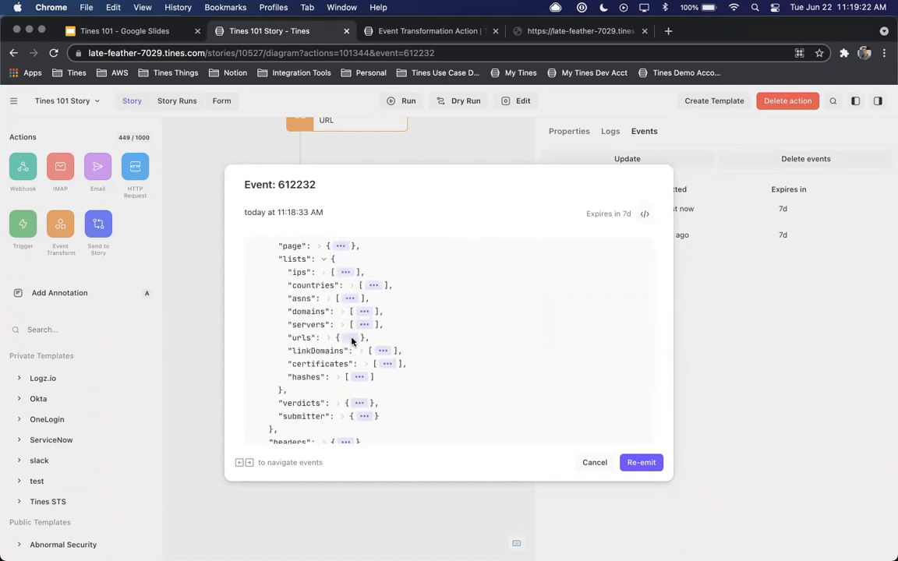
pyautogui.click(349, 338)
pyautogui.scroll(-5, 401, 346)
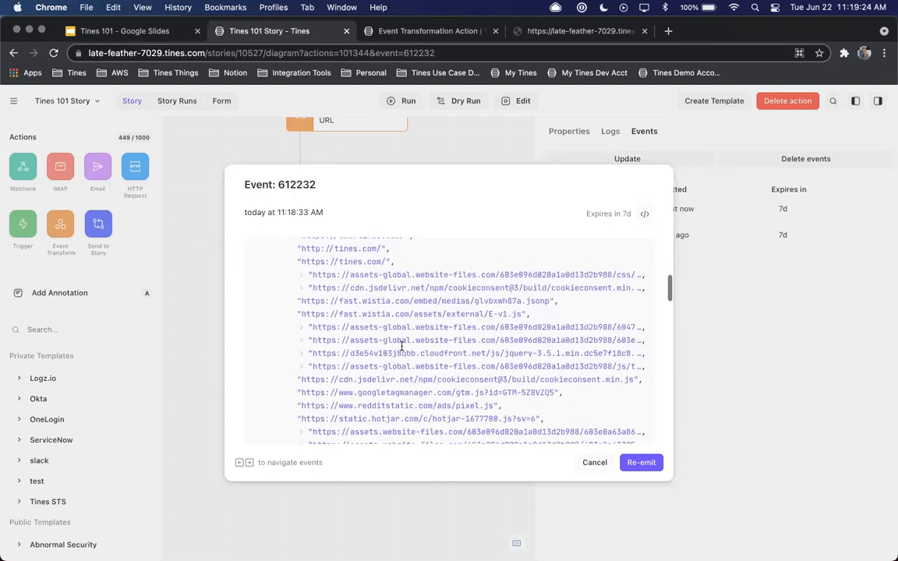
pyautogui.scroll(-10, 401, 345)
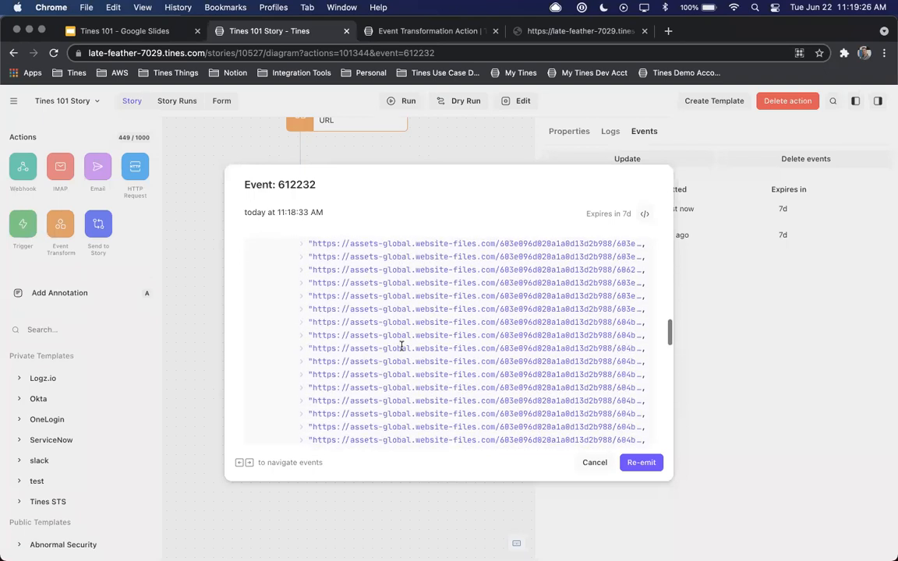
pyautogui.scroll(15, 401, 346)
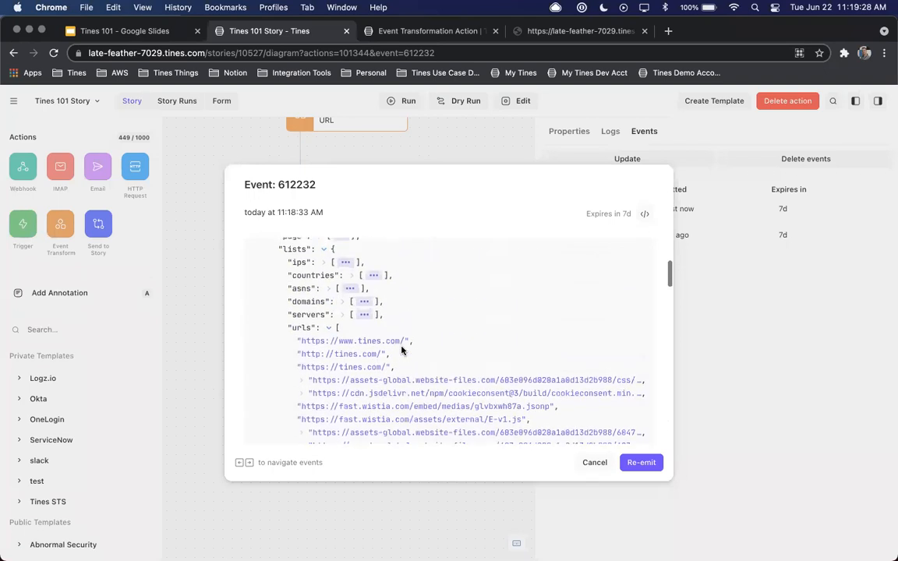
pyautogui.click(330, 411)
pyautogui.scroll(2, 330, 410)
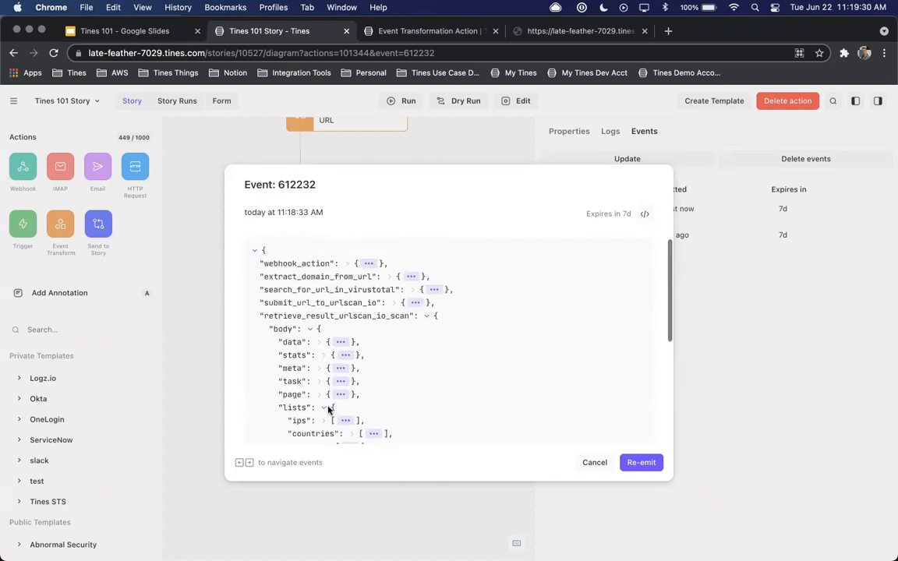
pyautogui.click(324, 407)
pyautogui.click(304, 329)
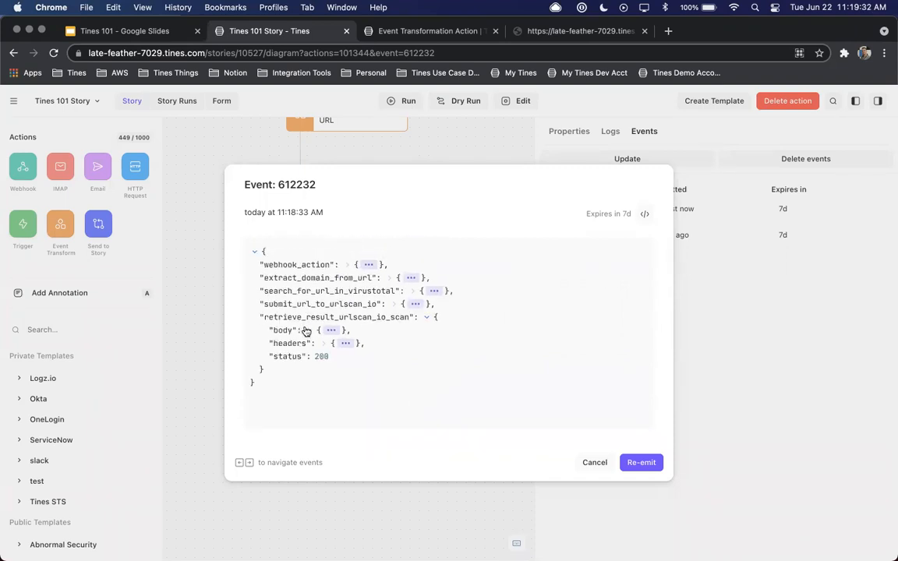
# Close the event details and open the logs of Retrieve Result URLScan.io Scan
pyautogui.click(593, 463)
pyautogui.hscroll(1, 490, 277)
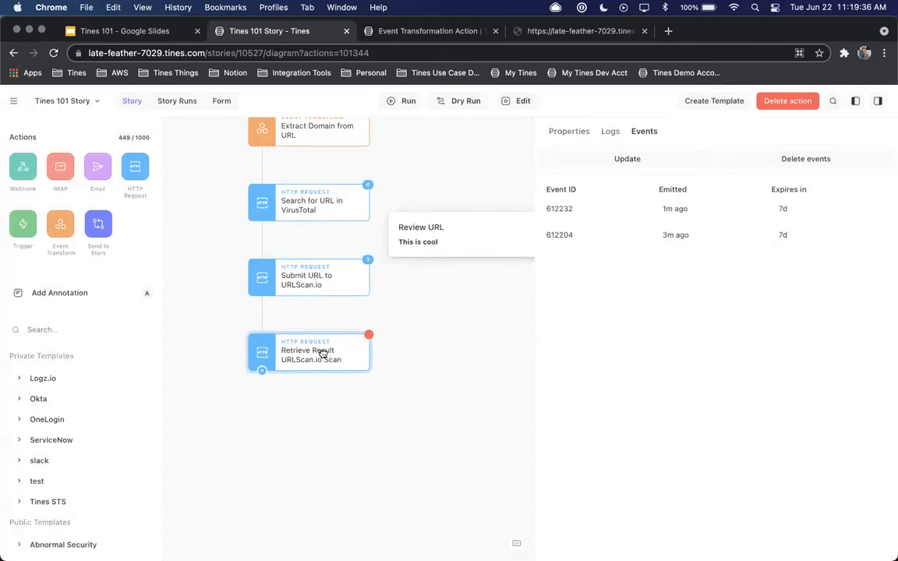
pyautogui.click(613, 133)
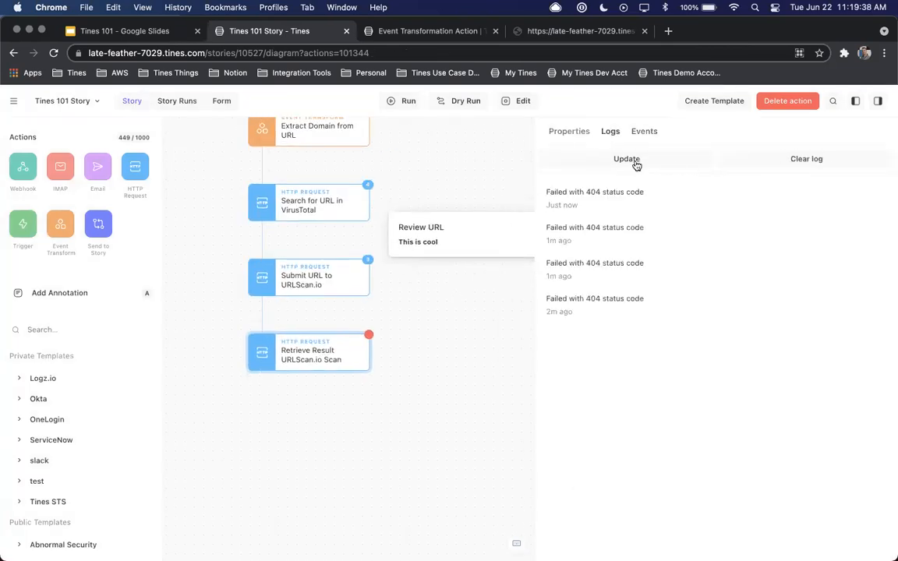
# Clear all logs of the Retrieve Result URLScan.io Scan action and return to its properties
pyautogui.click(786, 159)
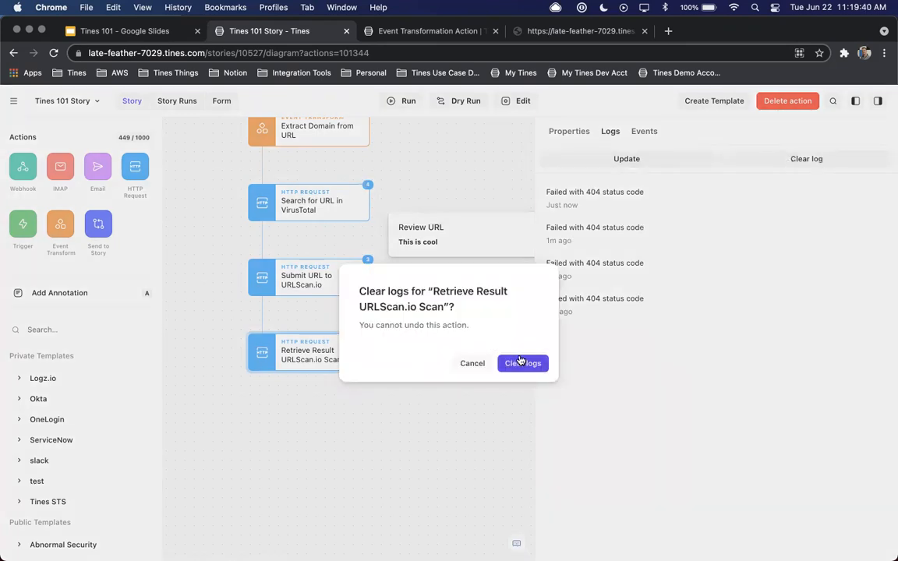
pyautogui.click(520, 362)
pyautogui.click(567, 133)
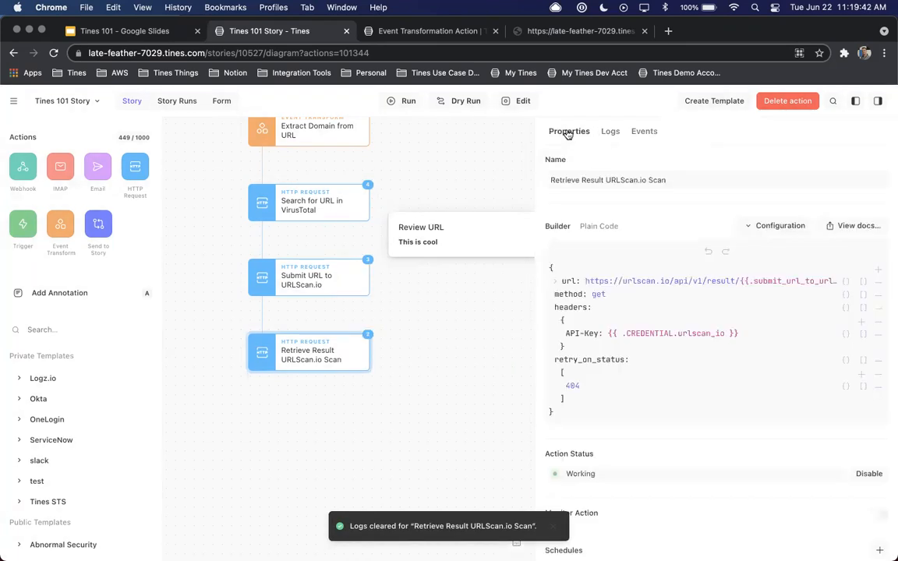
# Search the action templates for "urlsca" and look through the public URLScan.io templates, including the description of Submit URL to URLScan.io
pyautogui.click(61, 328)
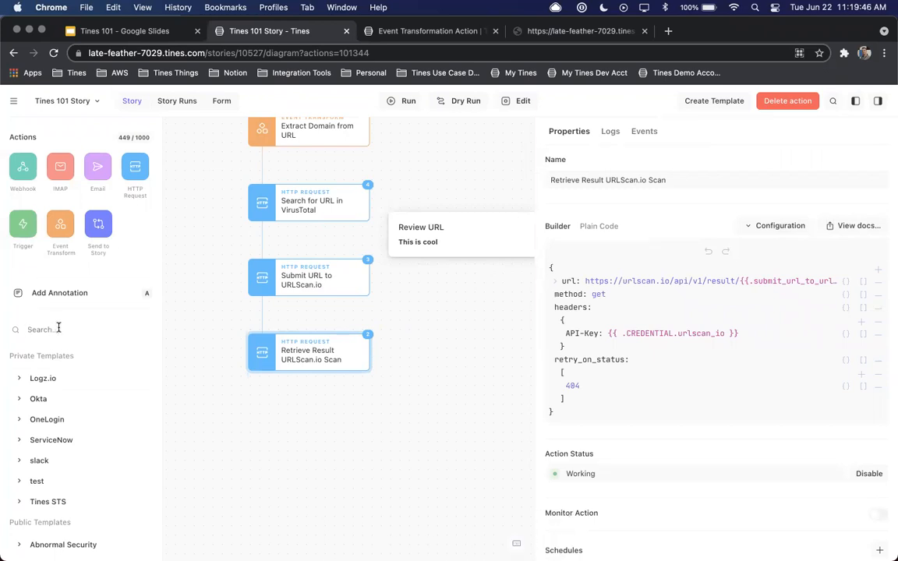
pyautogui.write('urlsca')
pyautogui.click(22, 382)
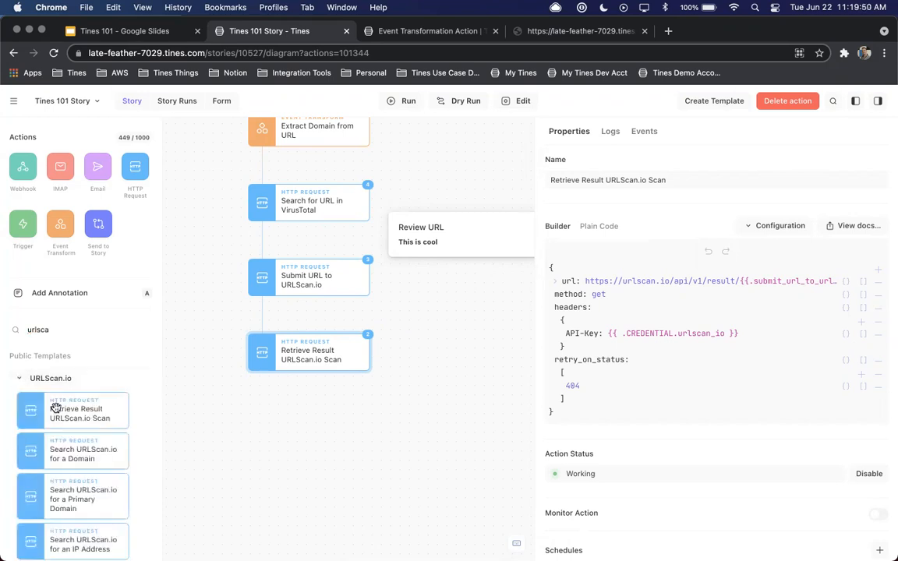
pyautogui.scroll(-6, 54, 408)
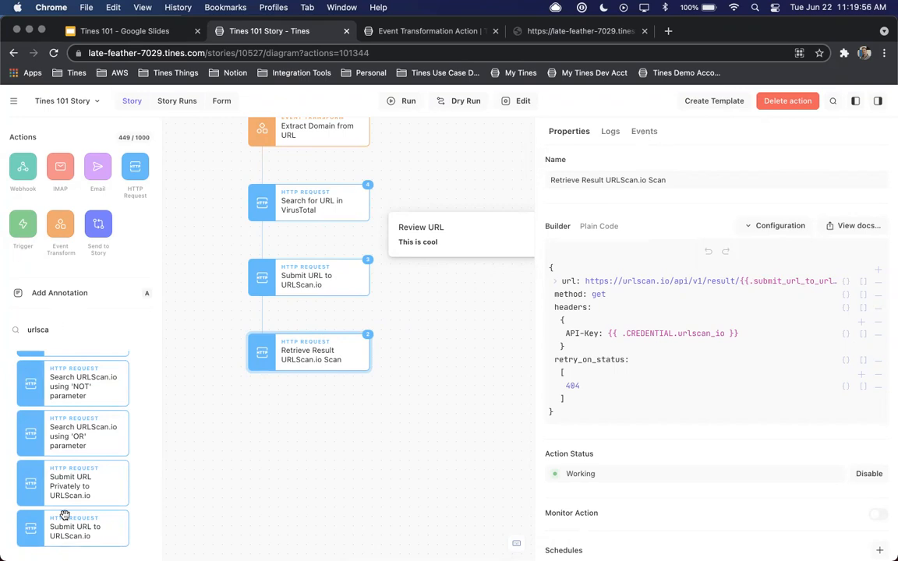
pyautogui.moveTo(64, 515)
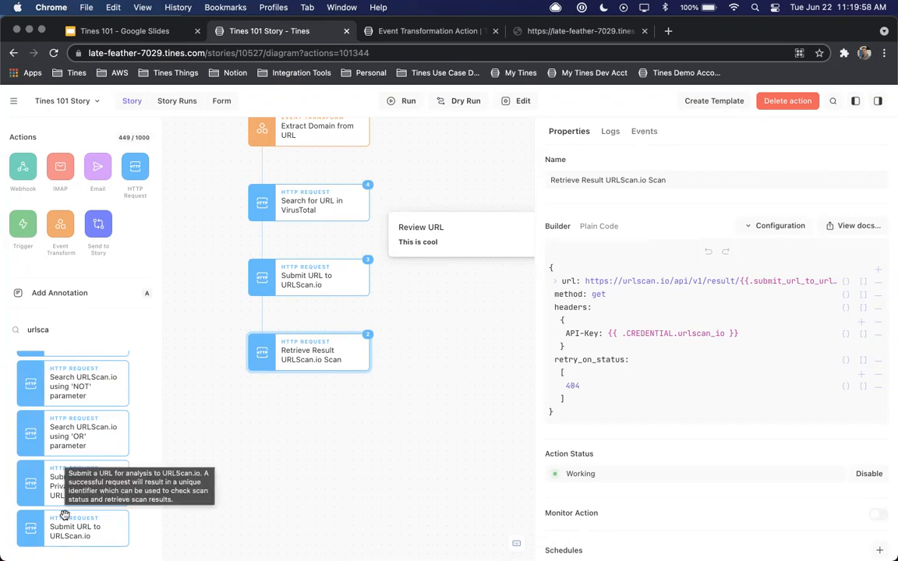
pyautogui.scroll(10, 65, 515)
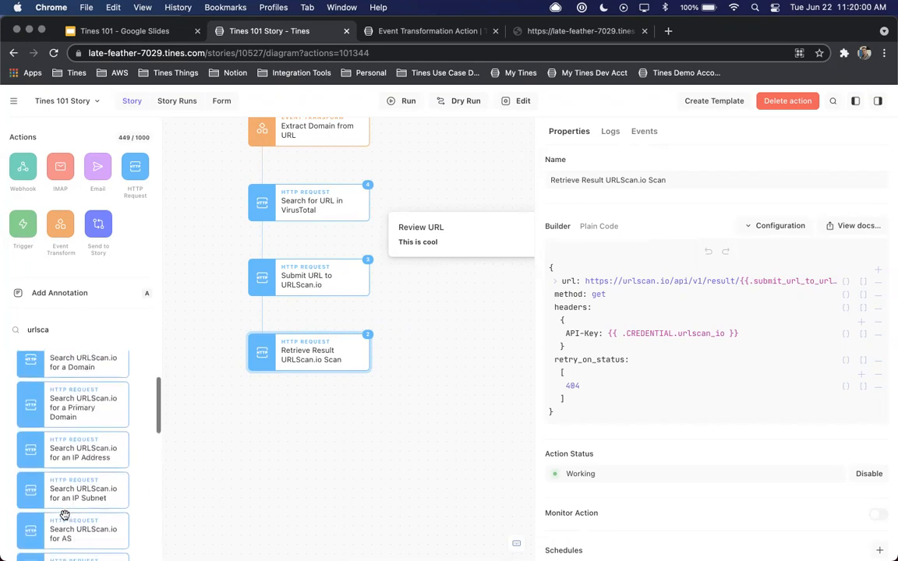
pyautogui.scroll(3, 64, 516)
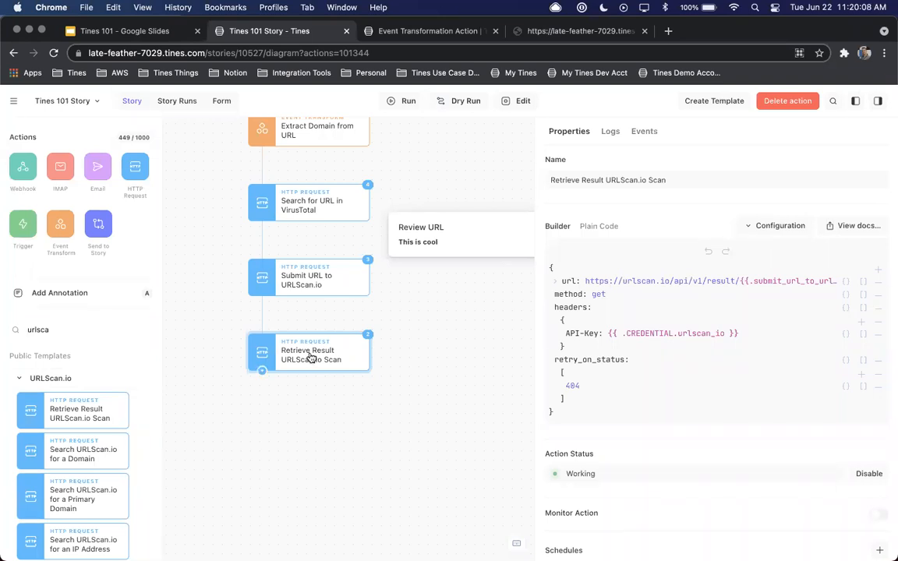
# Paste a copy of Retrieve Result URLScan.io Scan directly beneath the original, linked to it, and rename it "Download Screenhot URLScan.io Scan"
pyautogui.press('super+v')
pyautogui.moveTo(379, 397); pyautogui.dragTo(286, 424)
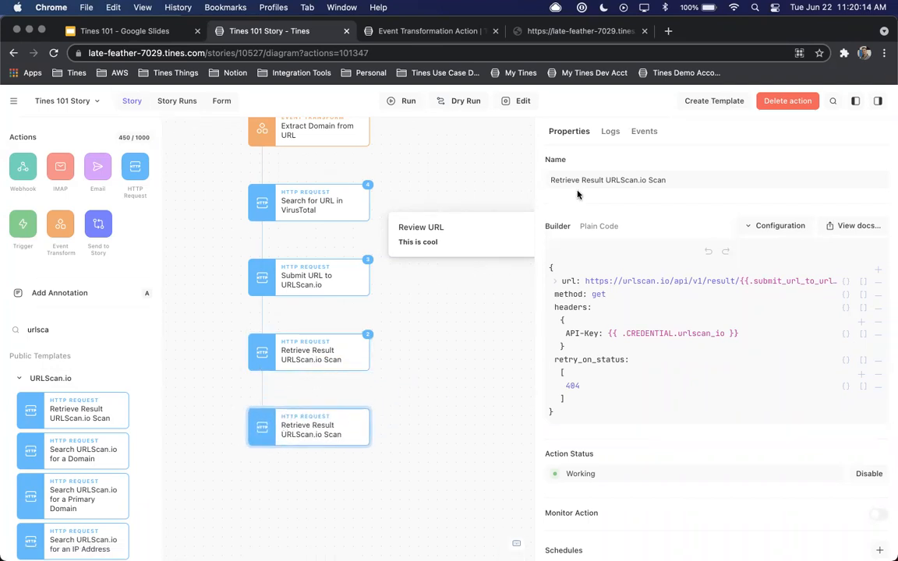
pyautogui.click(602, 179)
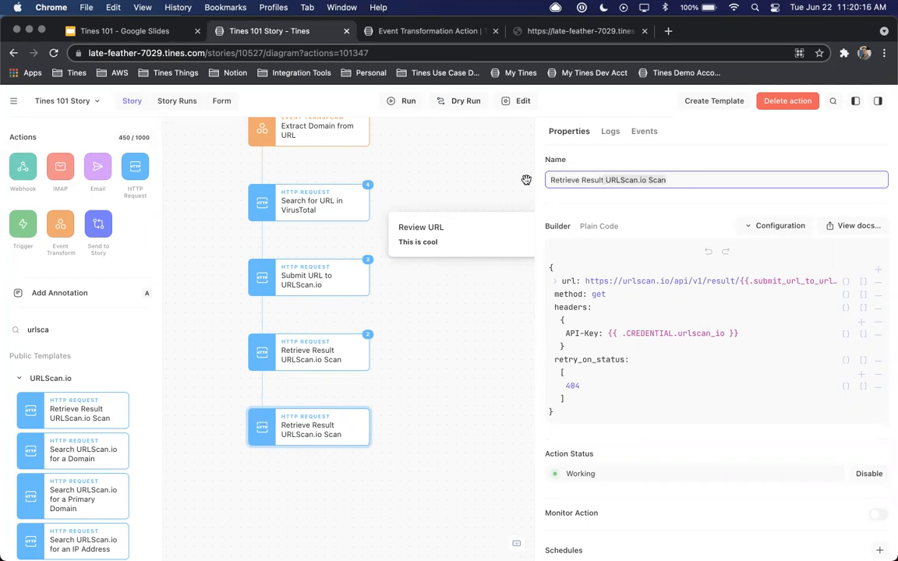
pyautogui.press('BackSpace')
pyautogui.write('Download Screenhot')
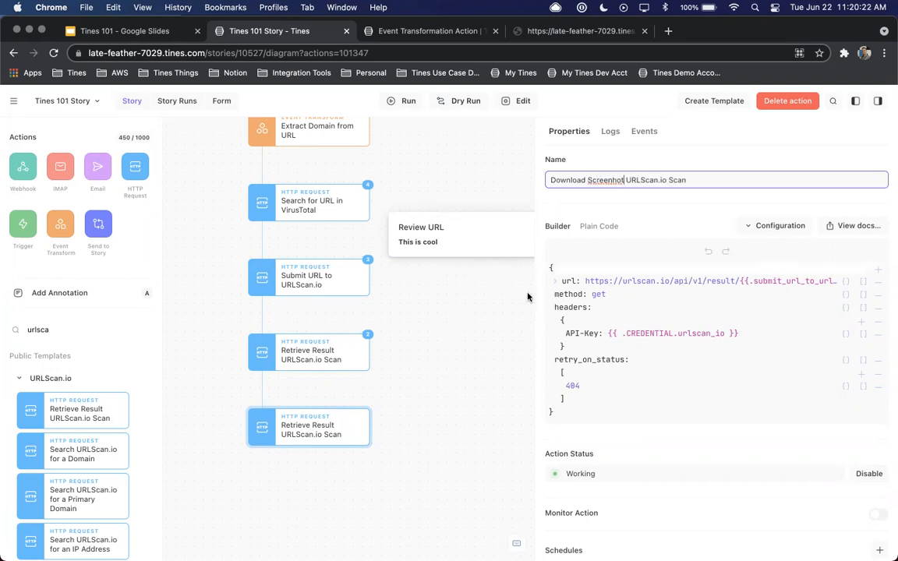
pyautogui.click(684, 197)
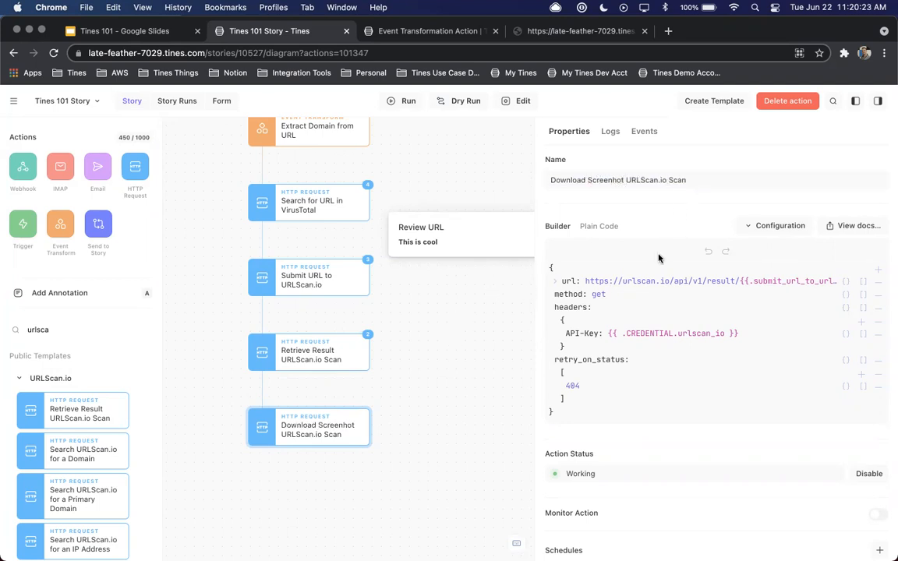
# Replace the url of Download Screenhot URLScan.io Scan with {{.submit_url_to_urlscan_io.body.url }}
pyautogui.click(614, 282)
pyautogui.moveTo(638, 306); pyautogui.dragTo(541, 304)
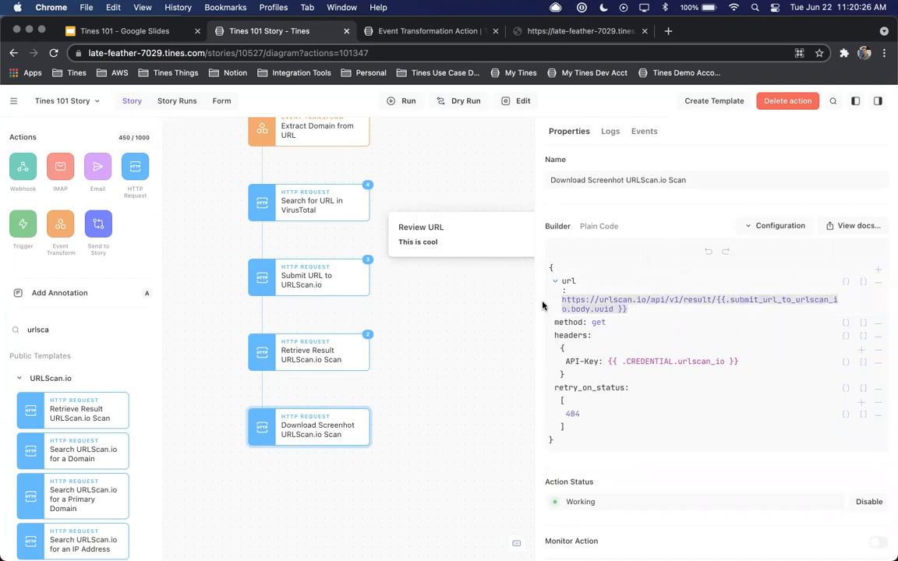
pyautogui.write('{{.')
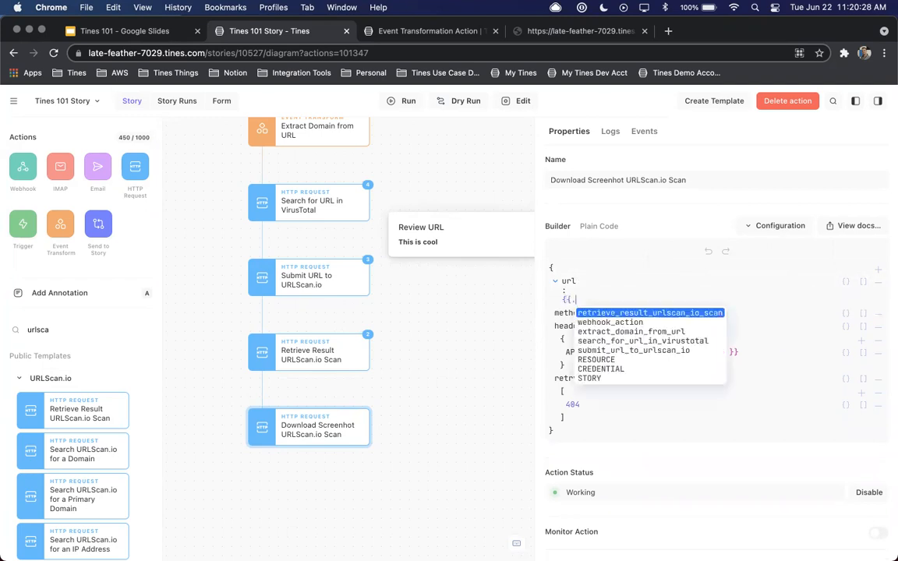
pyautogui.write('sub')
pyautogui.press('Return')
pyautogui.write('.body.')
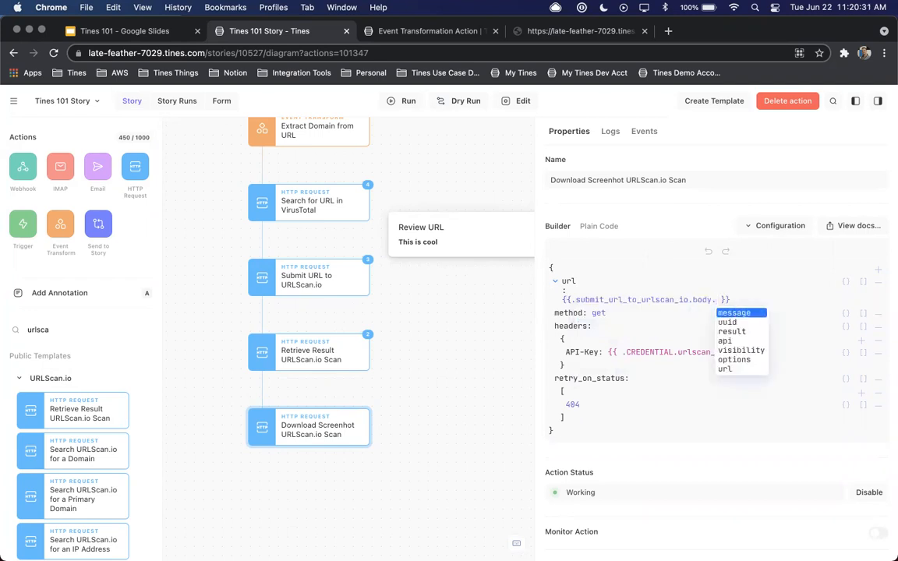
pyautogui.press('Down')
pyautogui.press('Down')
pyautogui.press('Down')
pyautogui.press('Down')
pyautogui.press('Down')
pyautogui.press('Down')
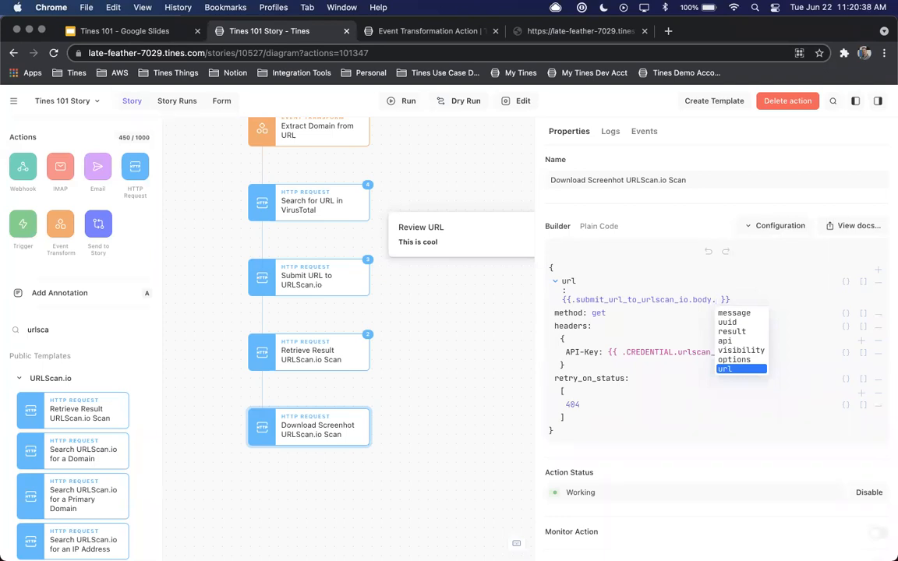
pyautogui.press('Return')
pyautogui.write('.')
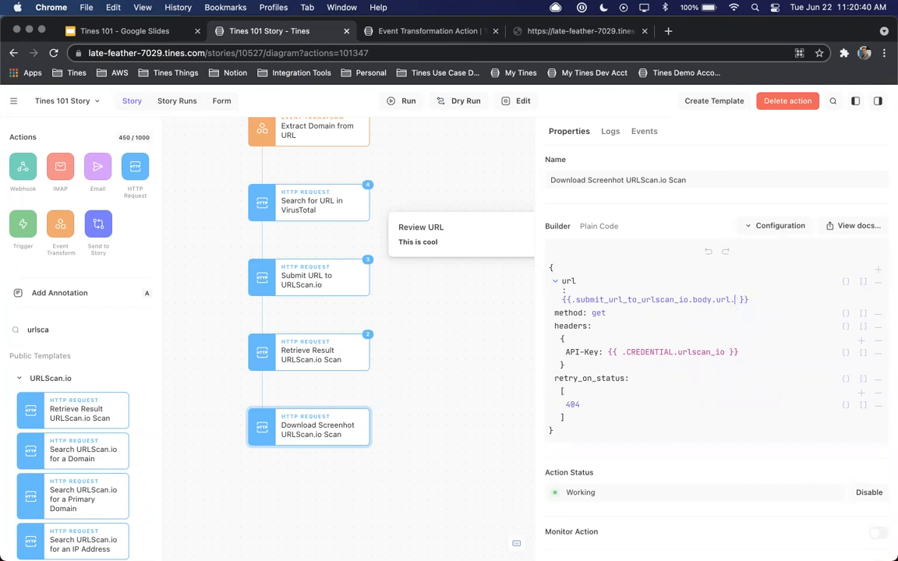
pyautogui.press('BackSpace')
pyautogui.press('Return')
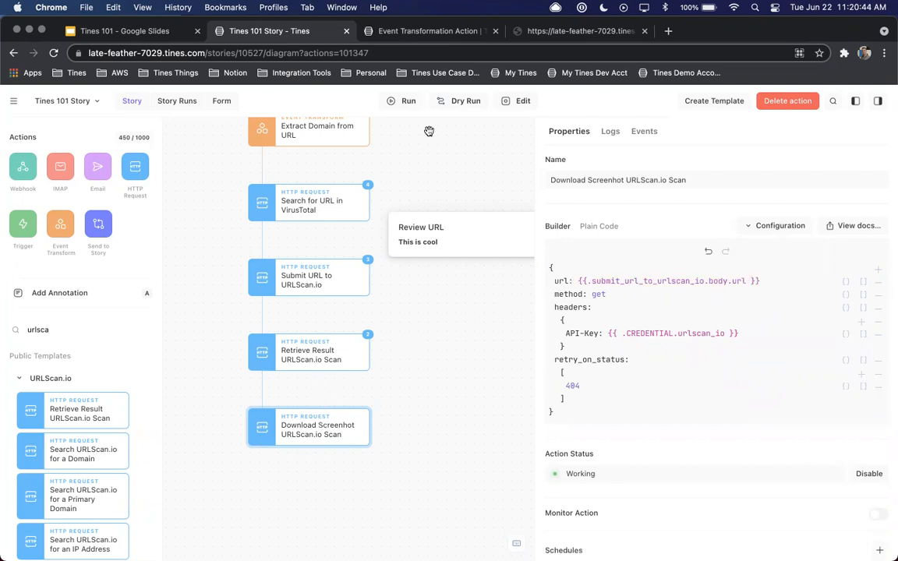
# Dry-run Download Screenhot URLScan.io Scan with the newest inbound event from Retrieve Result URLScan.io Scan
pyautogui.click(458, 102)
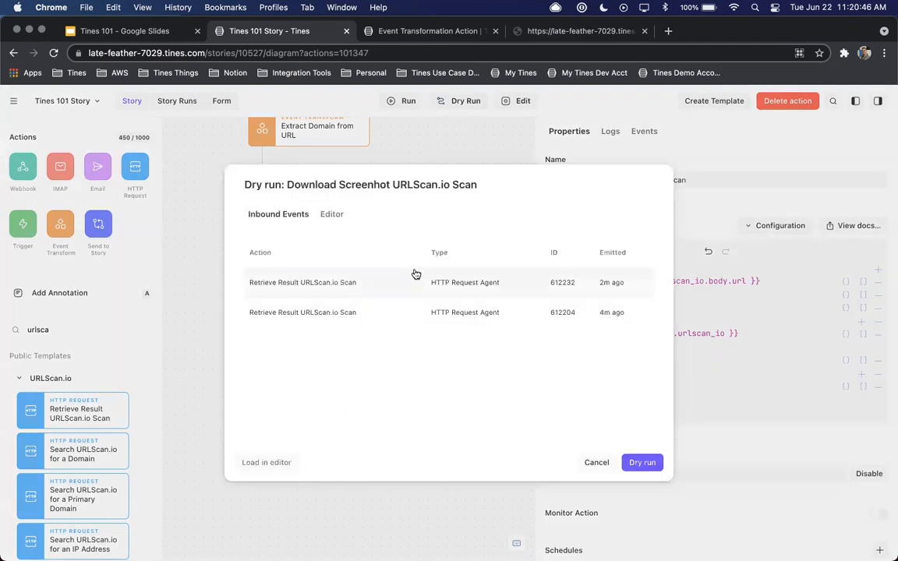
pyautogui.click(415, 281)
pyautogui.click(642, 463)
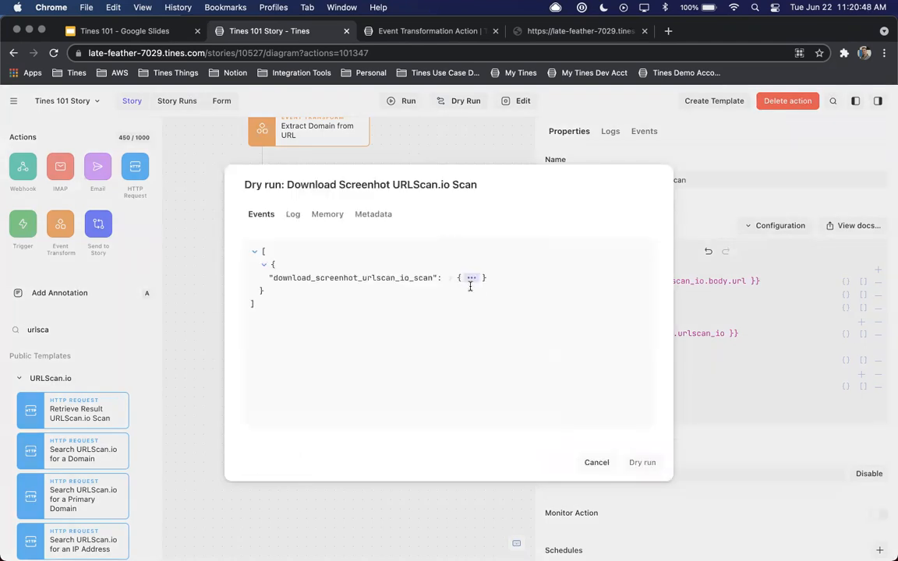
# Expand download_screenhot_urlscan_io_scan in the dry run output, examine its full body, and close the dry run
pyautogui.click(453, 277)
pyautogui.click(355, 305)
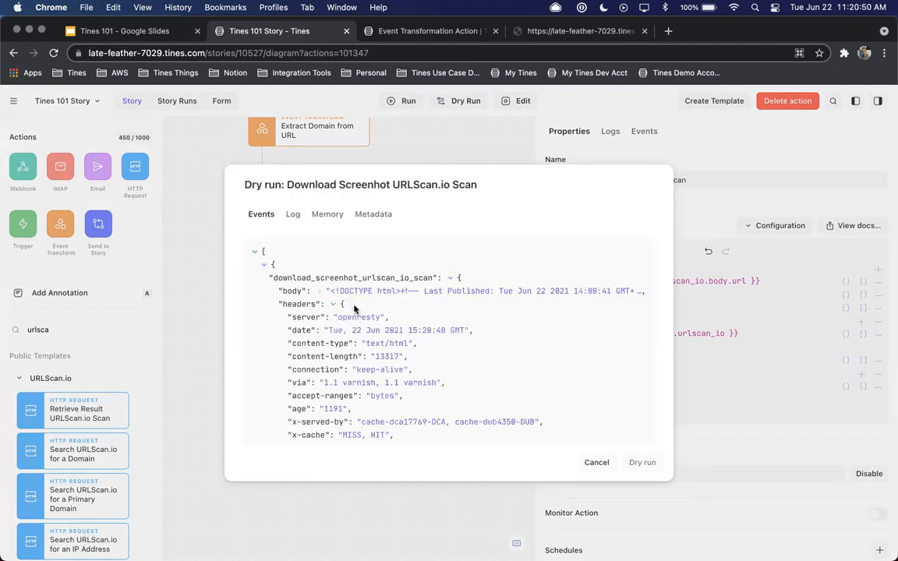
pyautogui.click(317, 291)
pyautogui.scroll(-5, 413, 352)
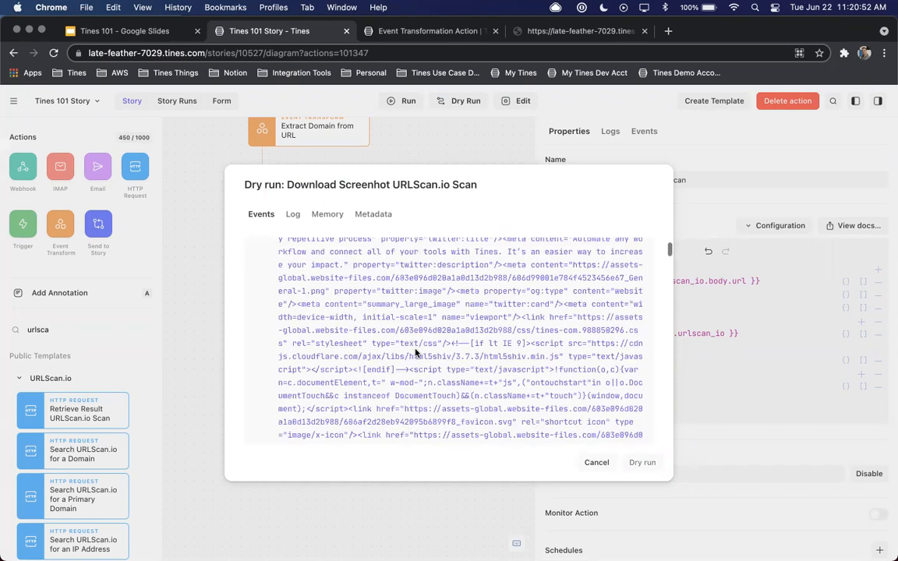
pyautogui.scroll(10, 415, 353)
pyautogui.click(596, 462)
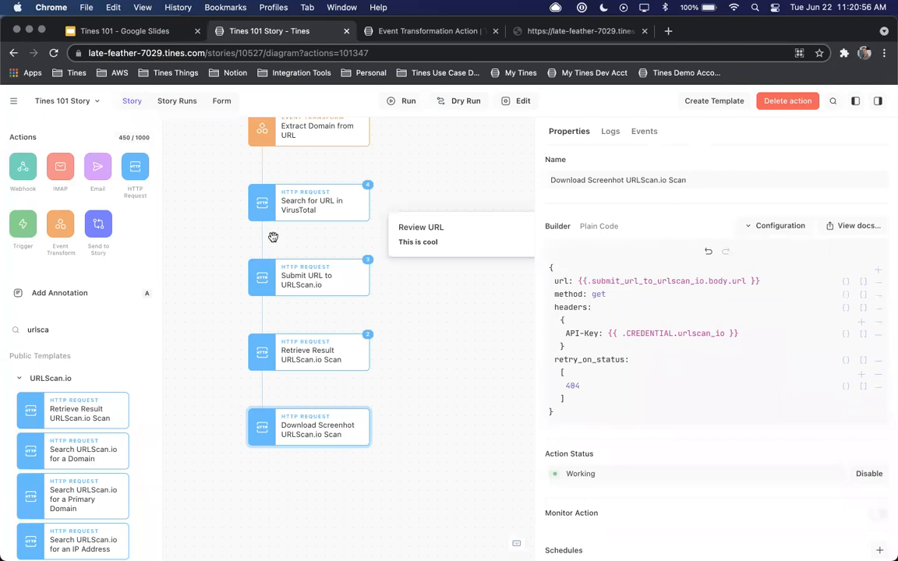
# Review the configuration of each action in order, from Webhook Action down to Retrieve Result URLScan.io Scan
pyautogui.scroll(5, 273, 236)
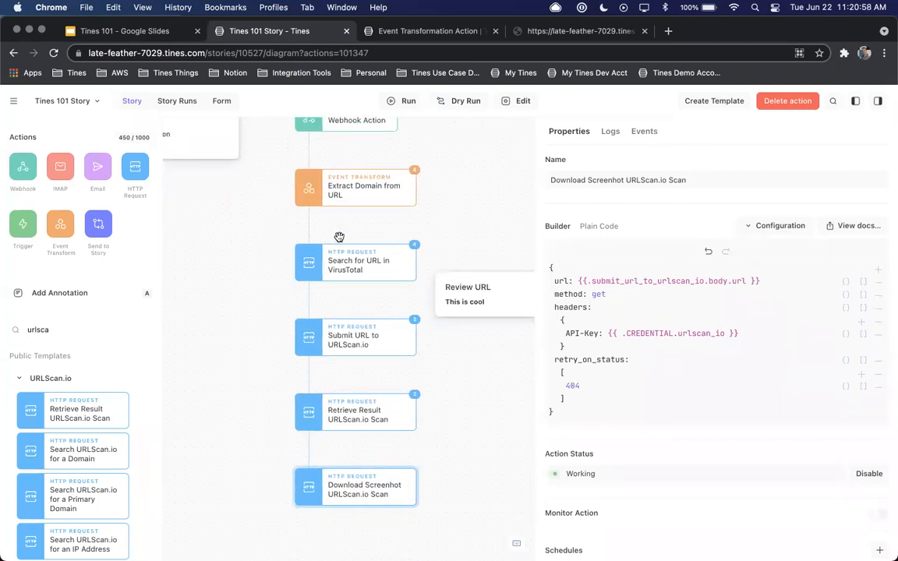
pyautogui.scroll(3, 337, 240)
pyautogui.click(347, 186)
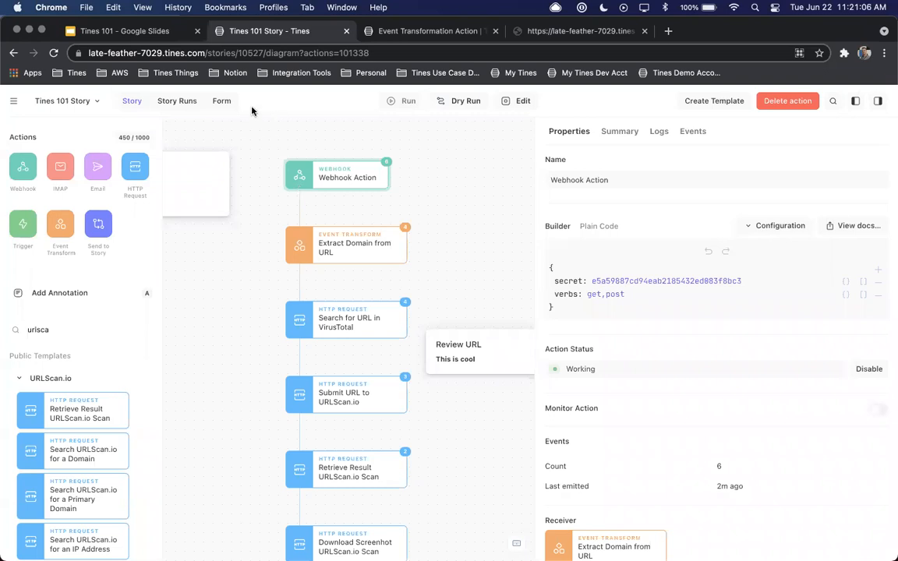
pyautogui.click(354, 245)
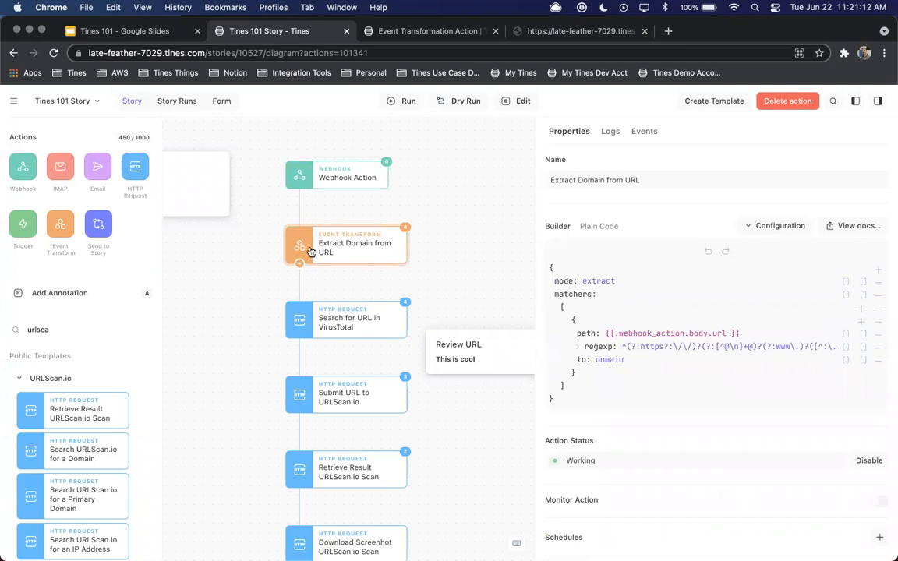
pyautogui.scroll(-3, 333, 245)
pyautogui.click(356, 235)
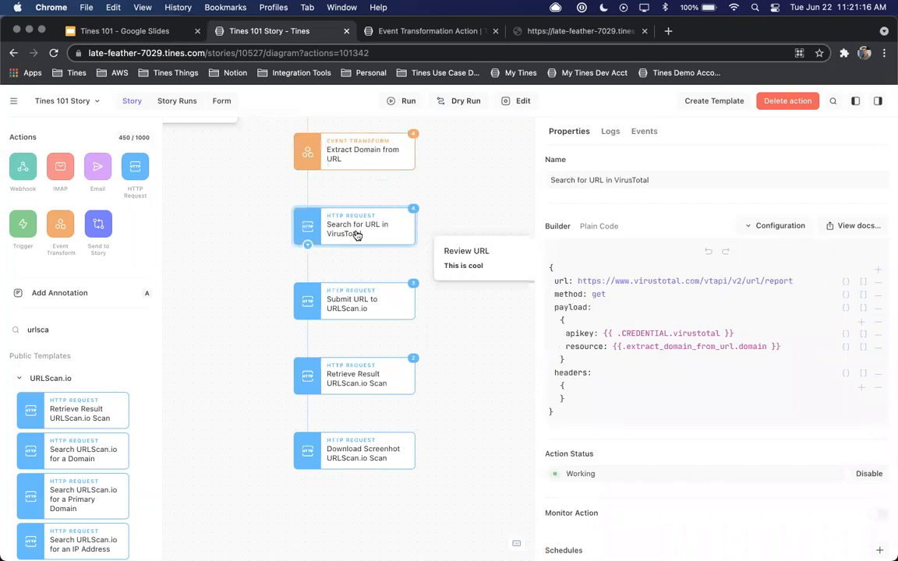
pyautogui.click(368, 303)
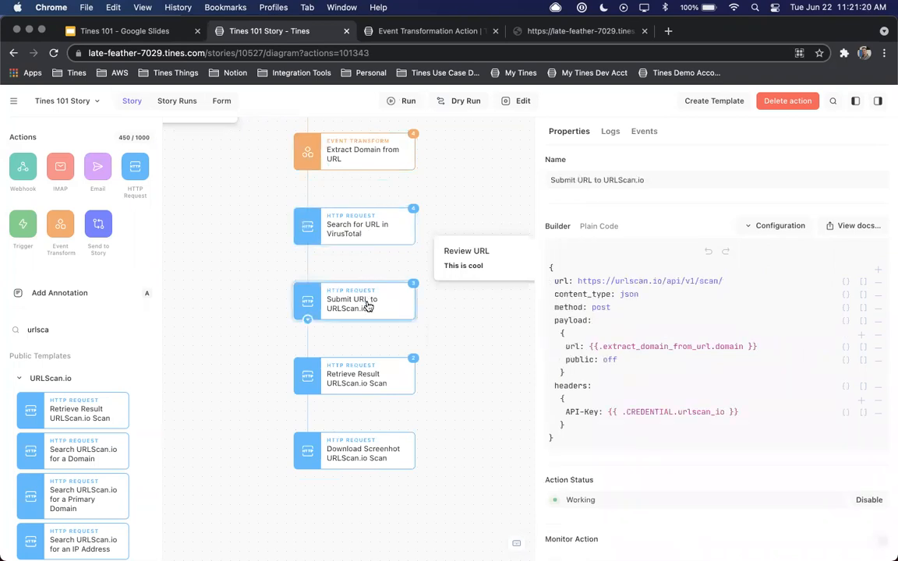
pyautogui.click(356, 381)
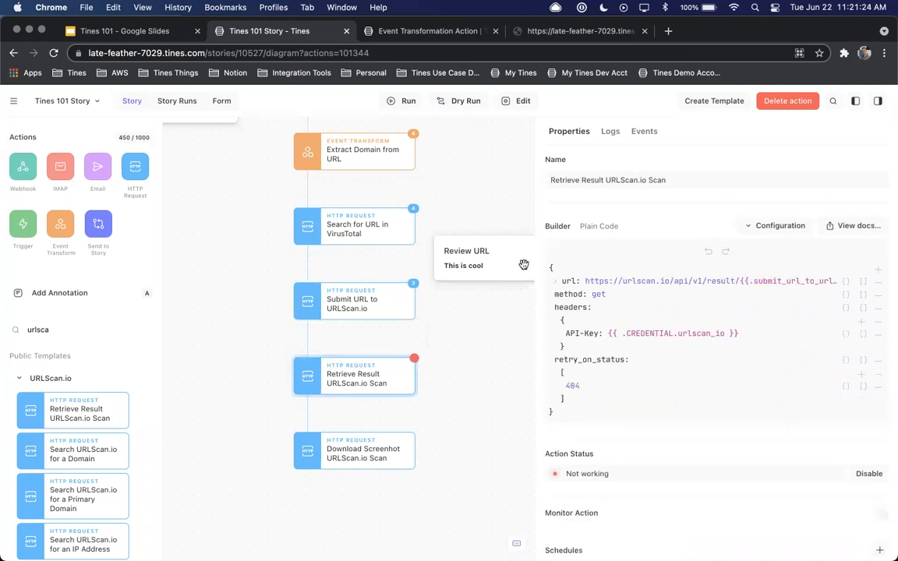
# Examine the full url of Retrieve Result URLScan.io Scan and compare its configuration with Download Screenhot URLScan.io Scan
pyautogui.moveTo(535, 260); pyautogui.dragTo(457, 263)
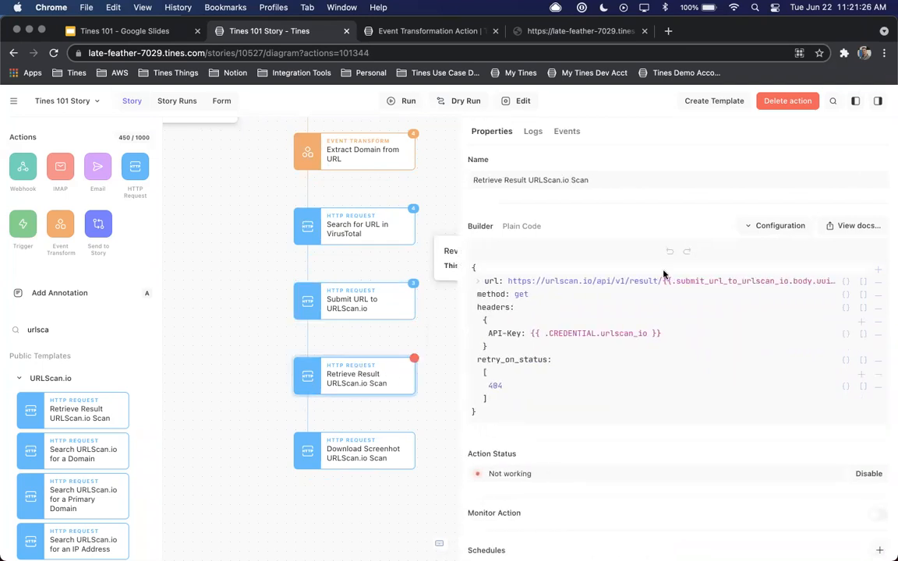
pyautogui.click(477, 280)
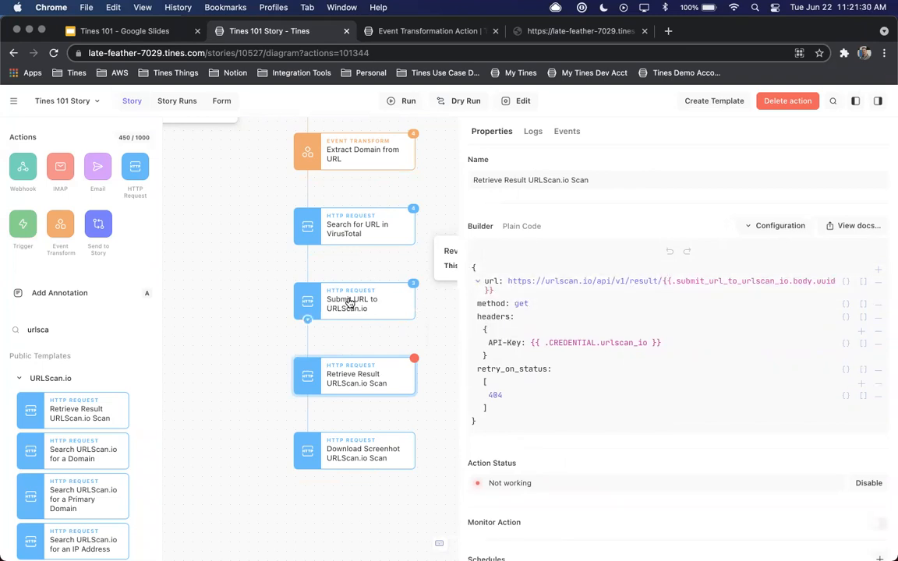
pyautogui.click(361, 455)
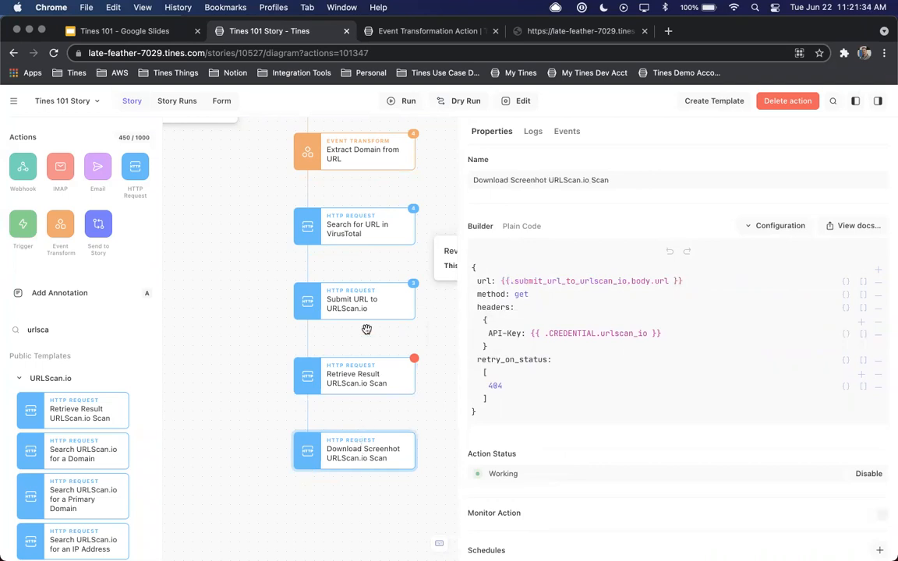
pyautogui.scroll(3, 367, 329)
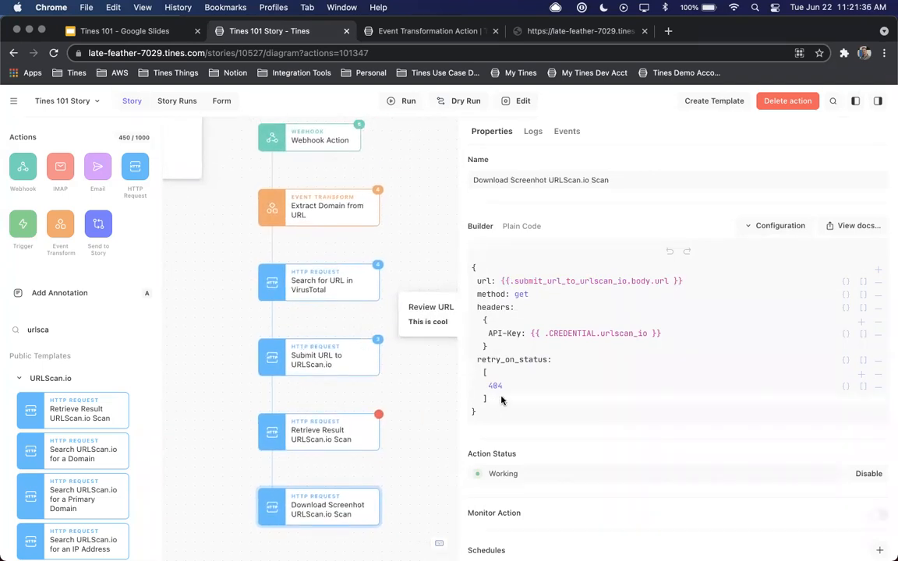
pyautogui.click(345, 433)
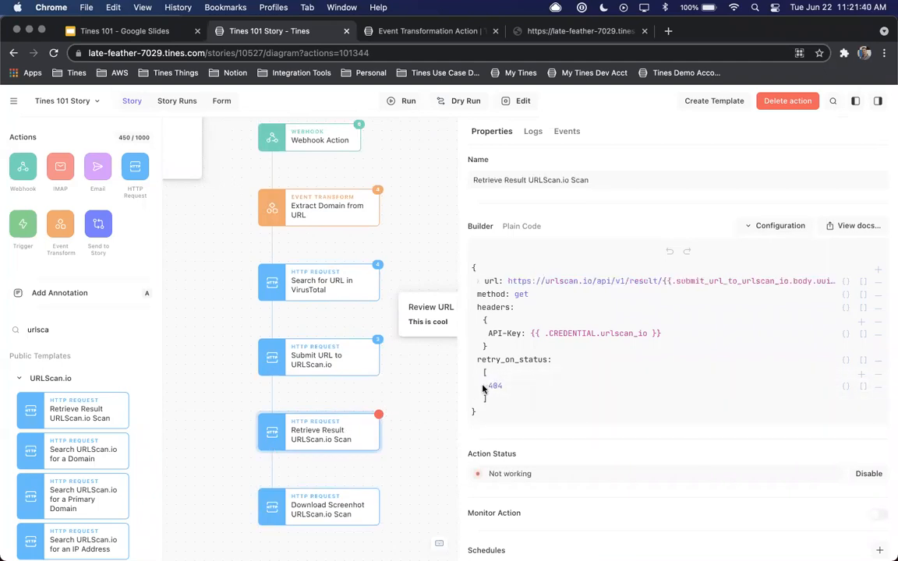
# Delete all events from every action in the Tines 101 Story and check the emptied Webhook Action
pyautogui.scroll(2, 427, 194)
pyautogui.click(427, 194)
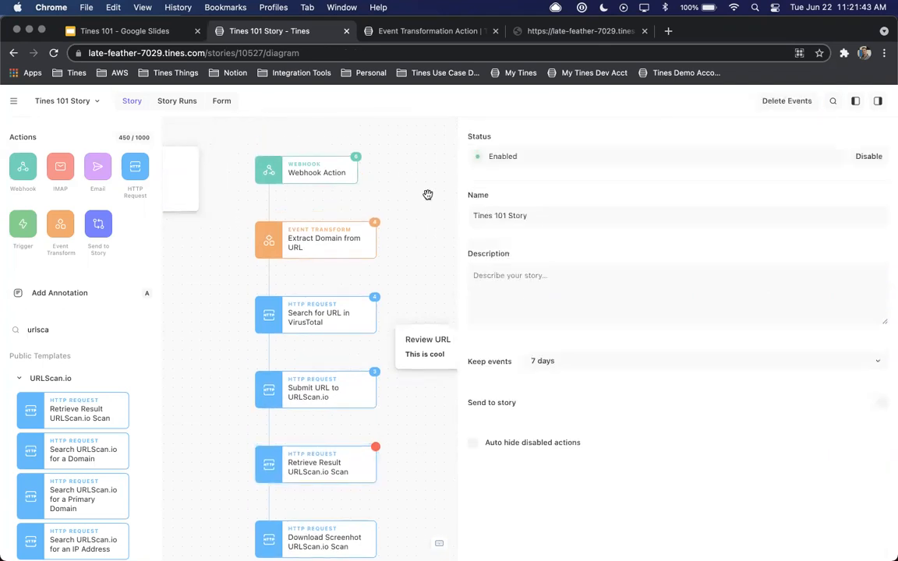
pyautogui.click(783, 103)
pyautogui.click(520, 364)
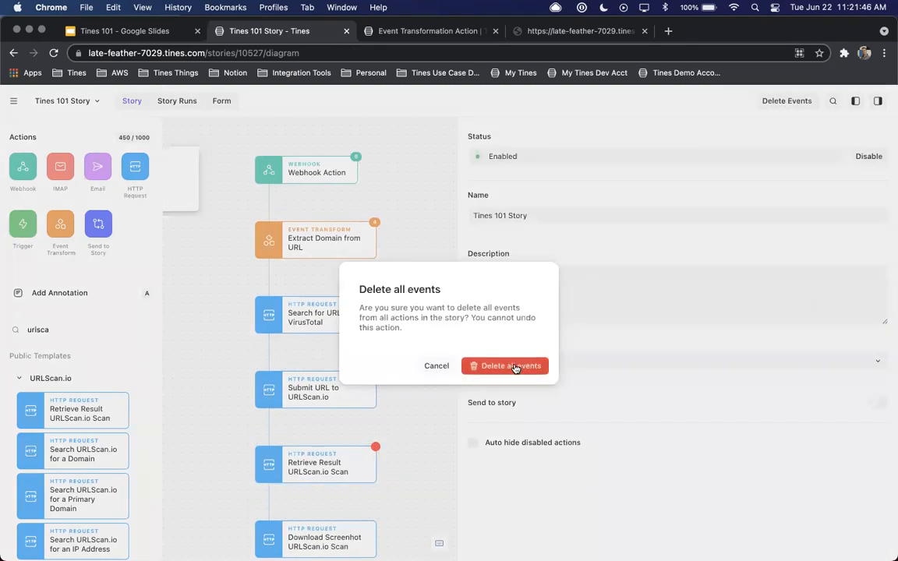
pyautogui.click(311, 177)
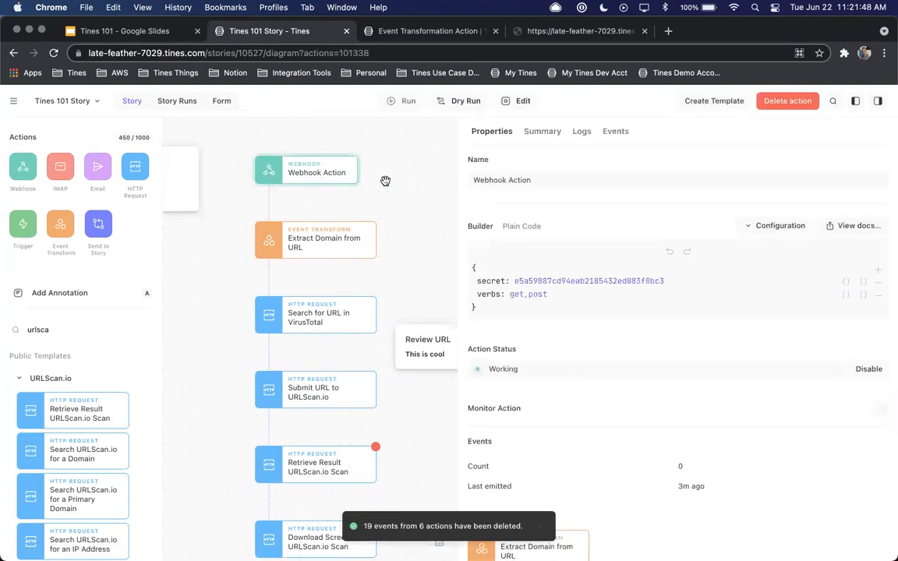
# Clear the logs of the Retrieve Result URLScan.io Scan action
pyautogui.click(338, 465)
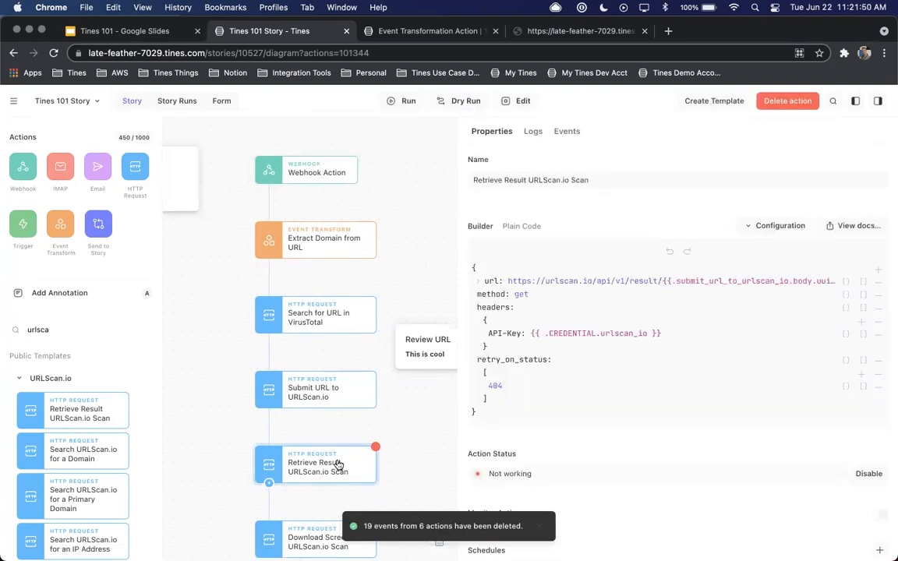
pyautogui.click(533, 130)
pyautogui.click(749, 163)
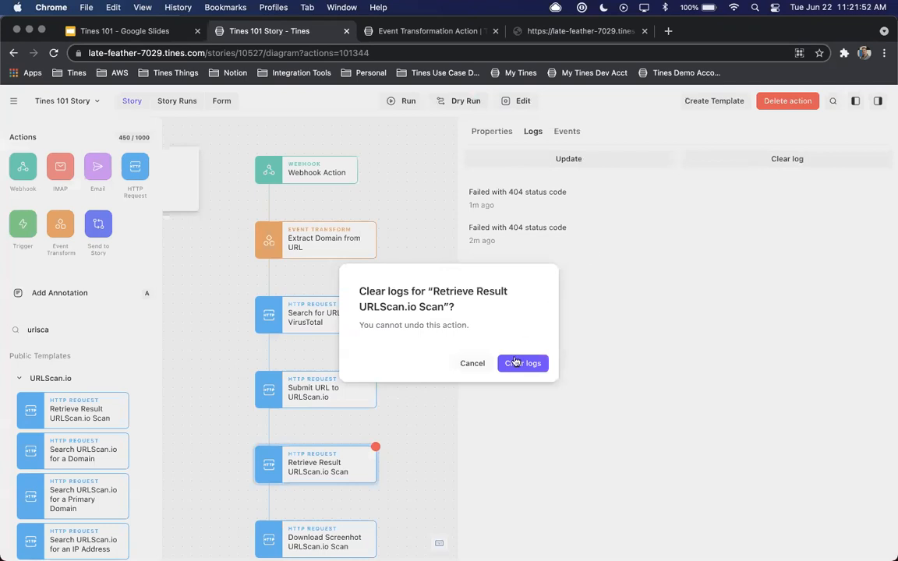
pyautogui.click(522, 364)
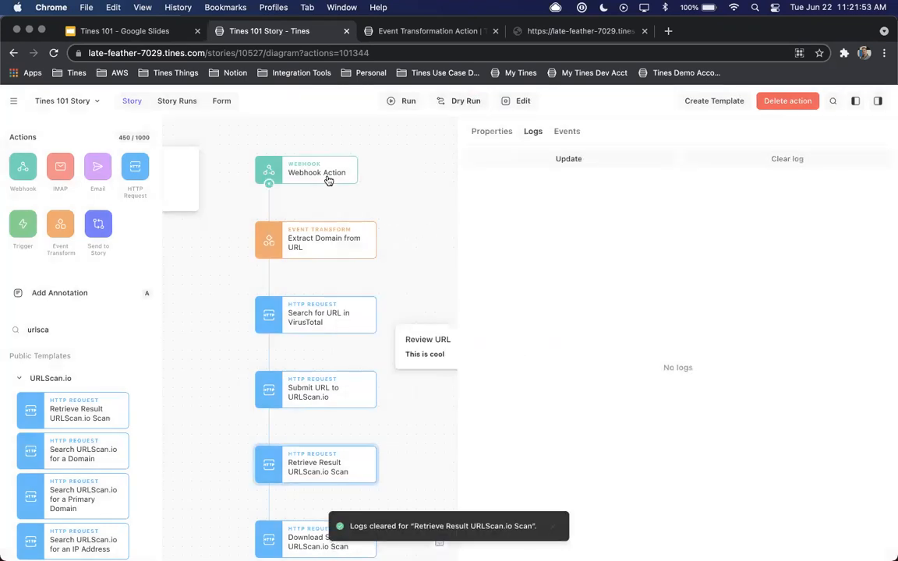
pyautogui.click(220, 101)
pyautogui.click(311, 227)
pyautogui.press('Tab')
pyautogui.press('Tab')
pyautogui.write('Tines')
pyautogui.press('Tab')
pyautogui.write('htt')
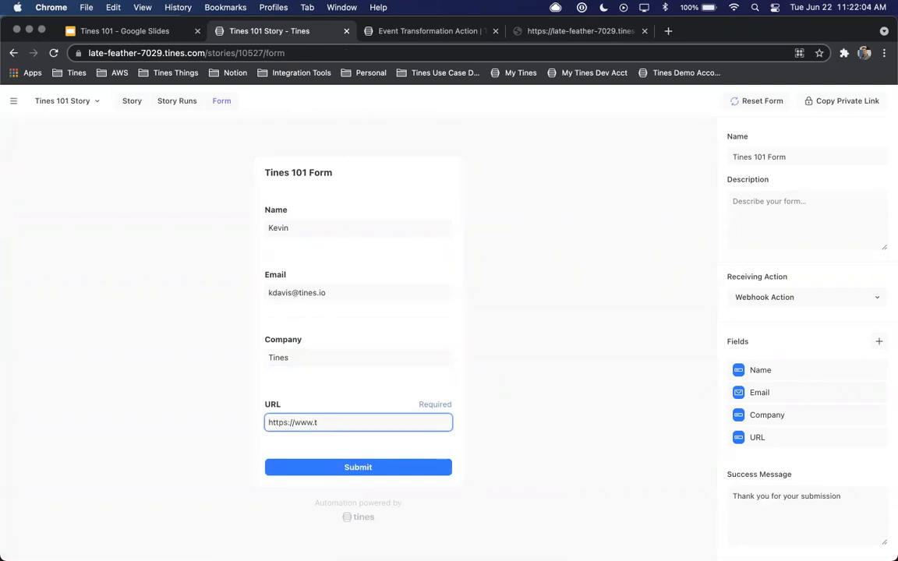
pyautogui.write('ps://www.tines.com')
pyautogui.click(358, 467)
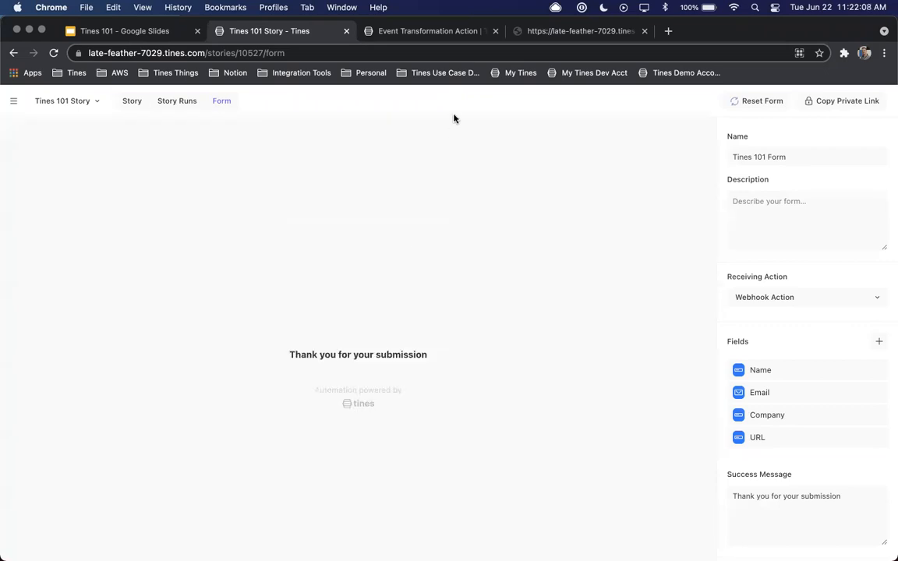
# Return to the story diagram and review the events and retry_on_status setting of Retrieve Result URLScan.io Scan
pyautogui.click(134, 103)
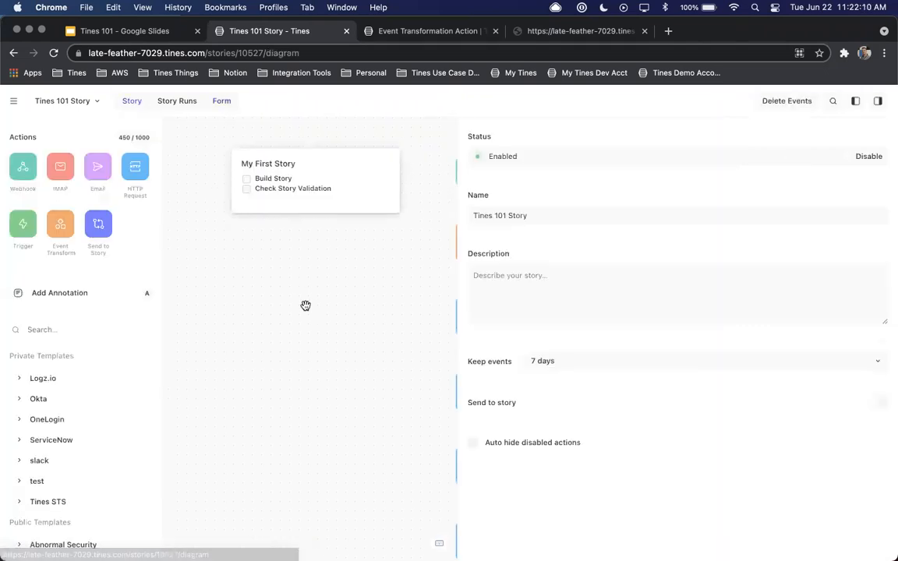
pyautogui.scroll(-1, 412, 267)
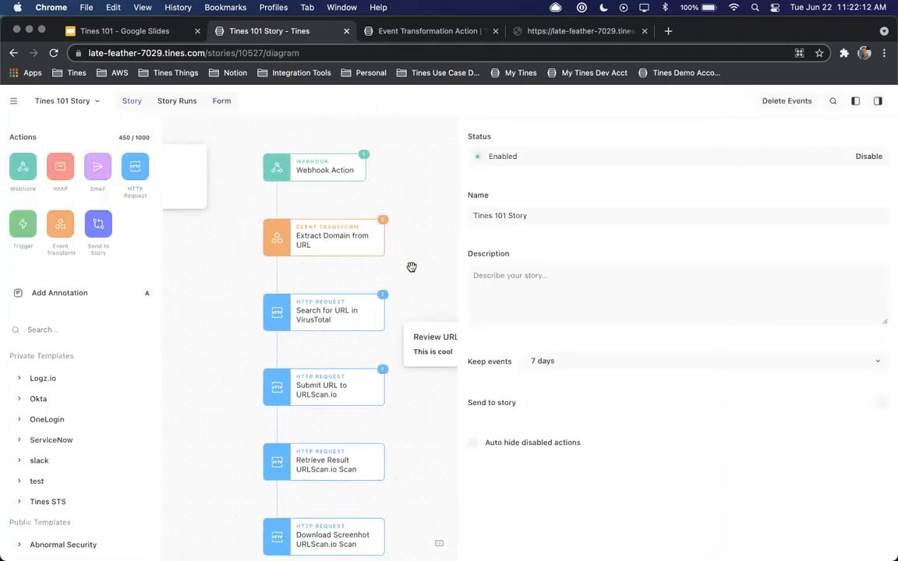
pyautogui.hscroll(2, 412, 267)
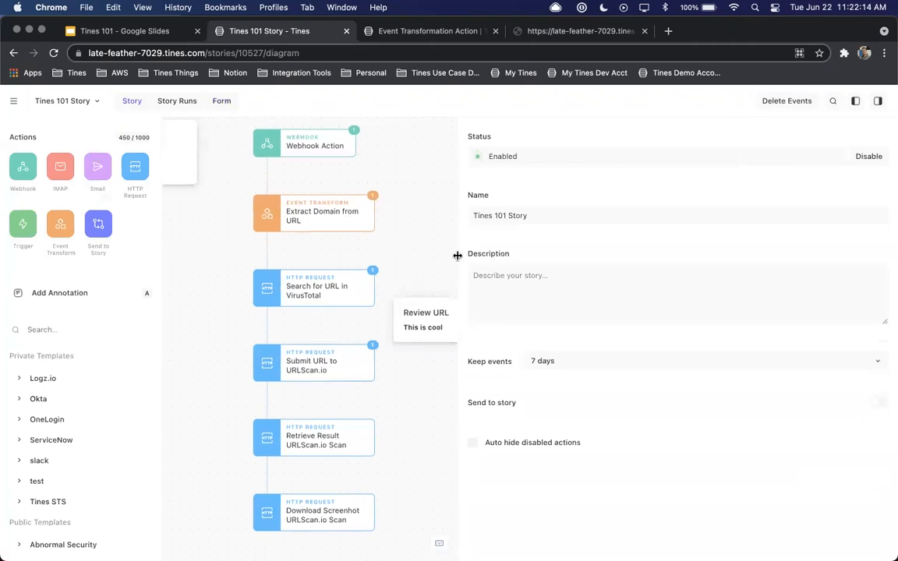
pyautogui.moveTo(457, 255); pyautogui.dragTo(543, 257)
pyautogui.click(341, 441)
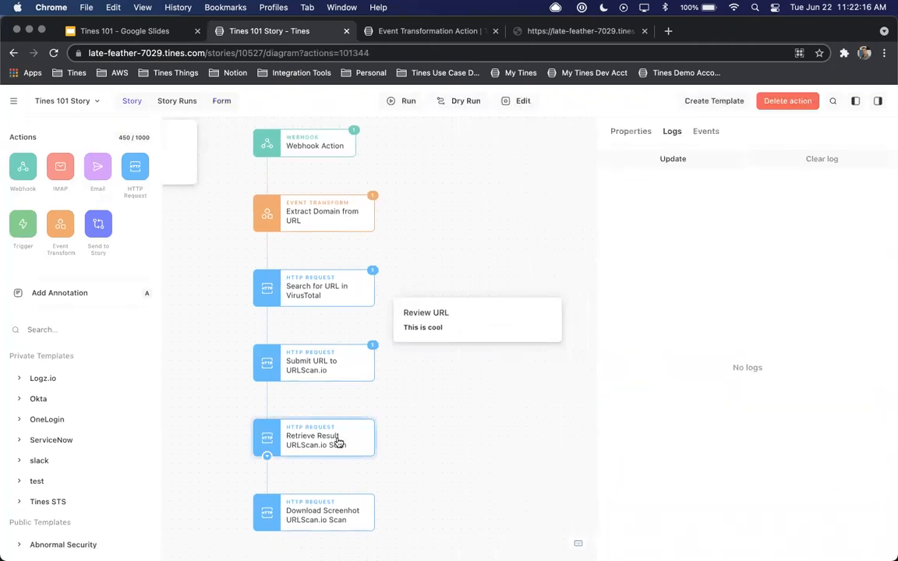
pyautogui.click(703, 132)
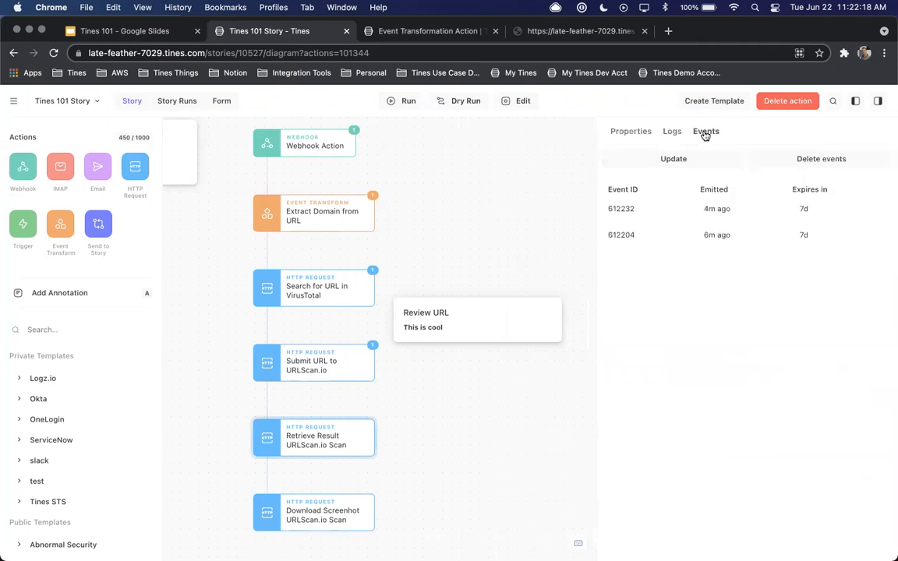
pyautogui.click(639, 131)
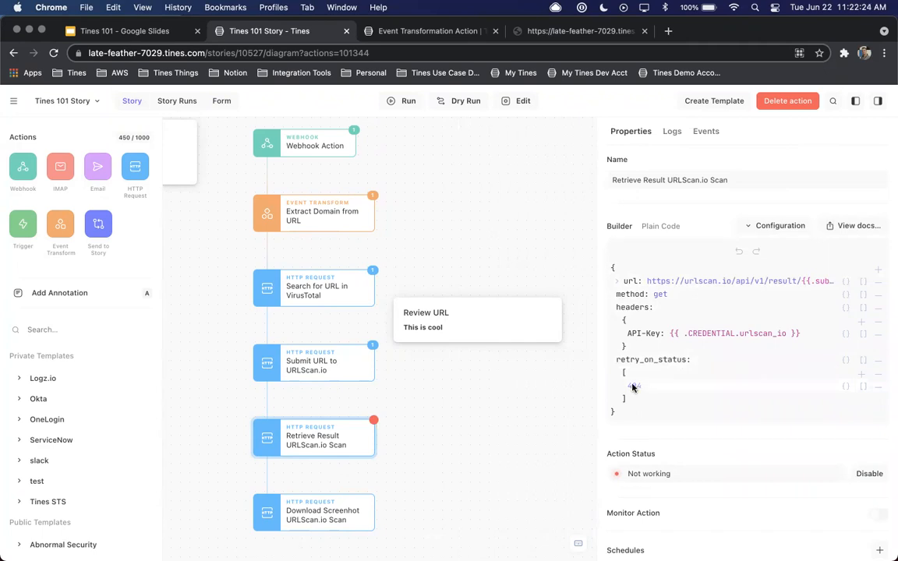
pyautogui.moveTo(596, 385); pyautogui.dragTo(494, 387)
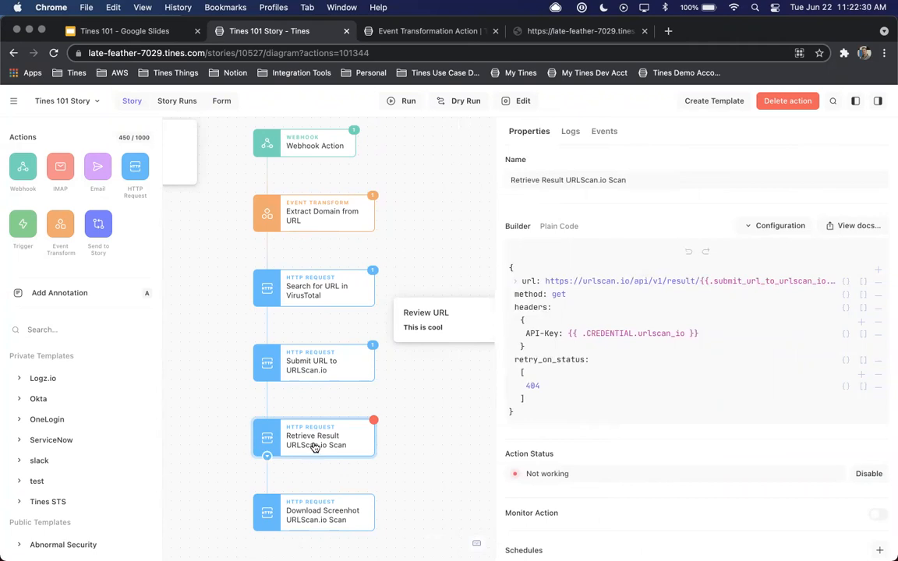
# Open the incoming event from a Retrieve Result URLScan.io Scan log entry, examine the submit_url_to_urlscan_io body, and close it
pyautogui.click(601, 132)
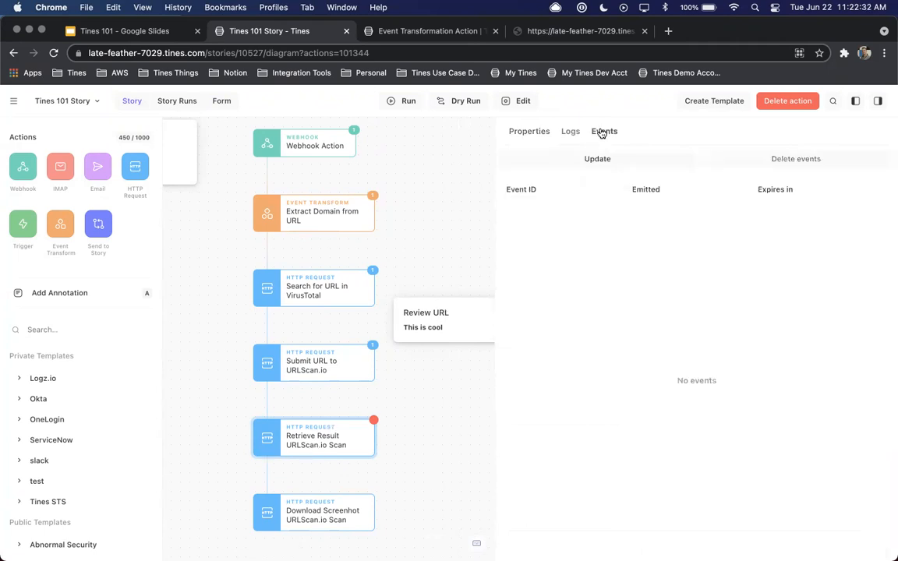
pyautogui.click(573, 132)
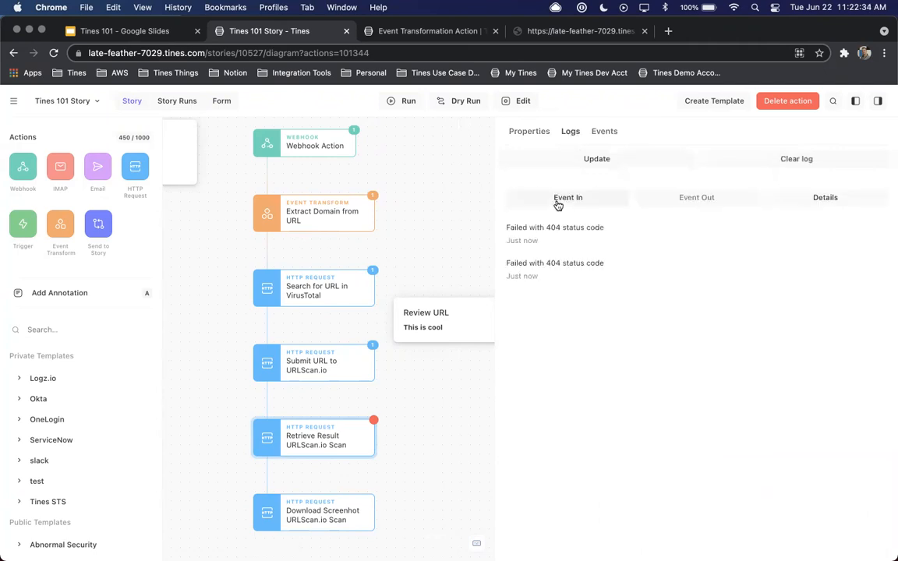
pyautogui.click(560, 199)
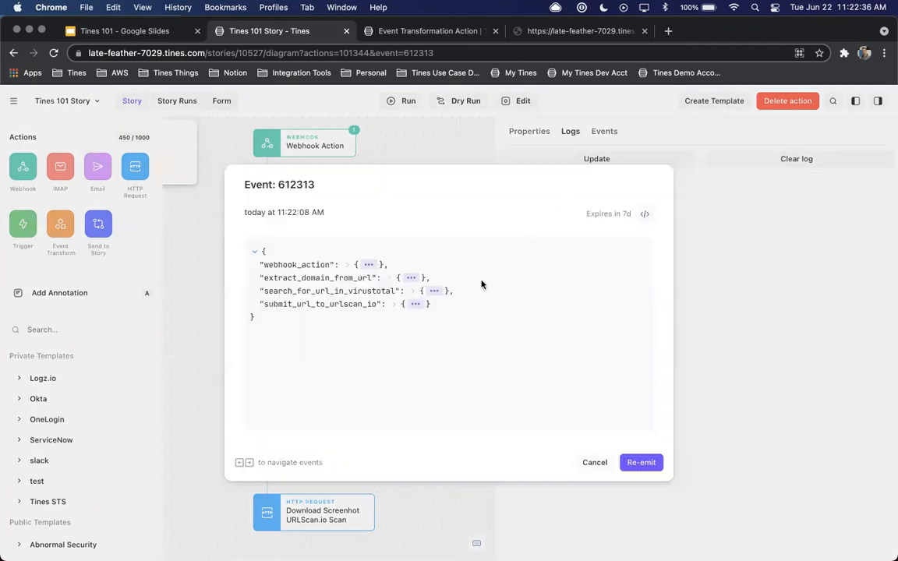
pyautogui.click(416, 306)
pyautogui.click(327, 316)
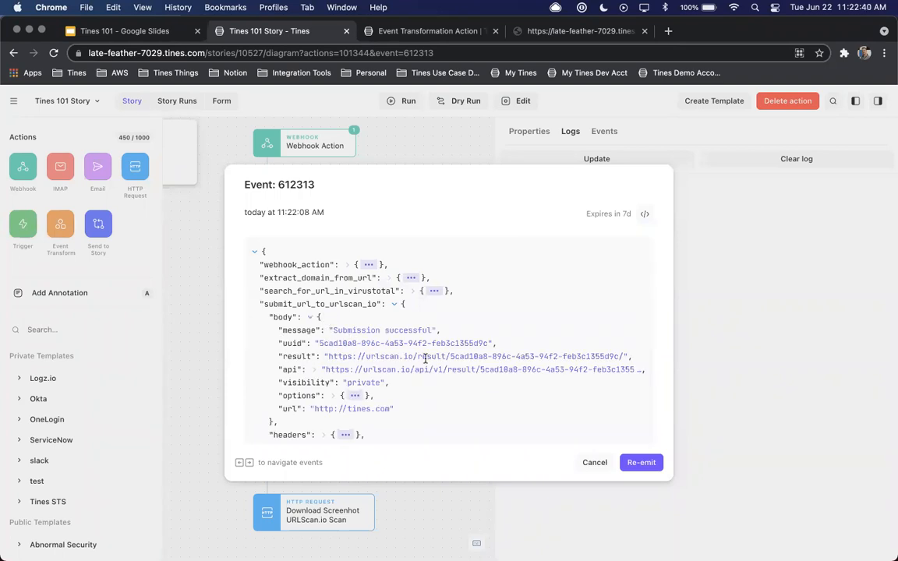
pyautogui.click(589, 463)
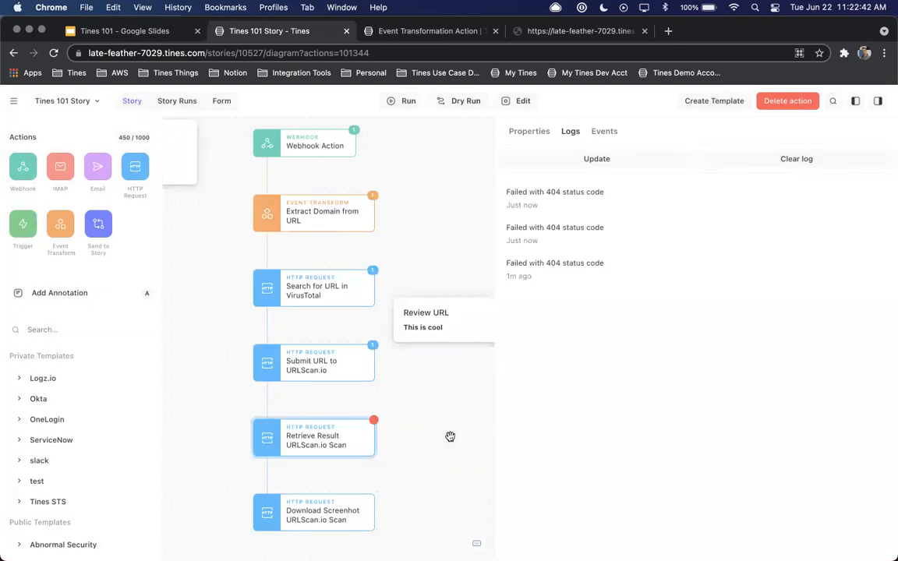
# Check Retrieve Result URLScan.io Scan for new events and review its properties alongside those of Download Screenhot URLScan.io Scan
pyautogui.click(596, 132)
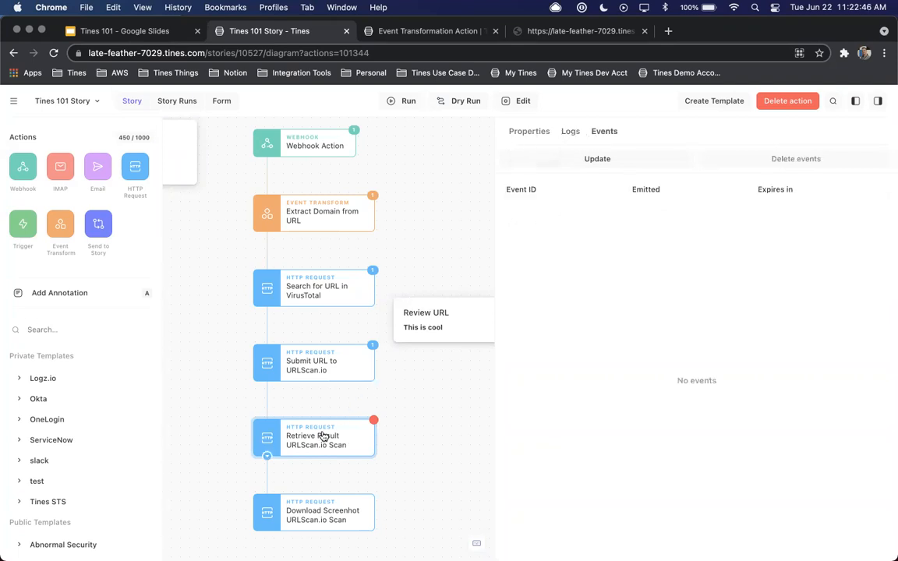
pyautogui.scroll(-2, 382, 401)
pyautogui.click(379, 464)
pyautogui.click(532, 132)
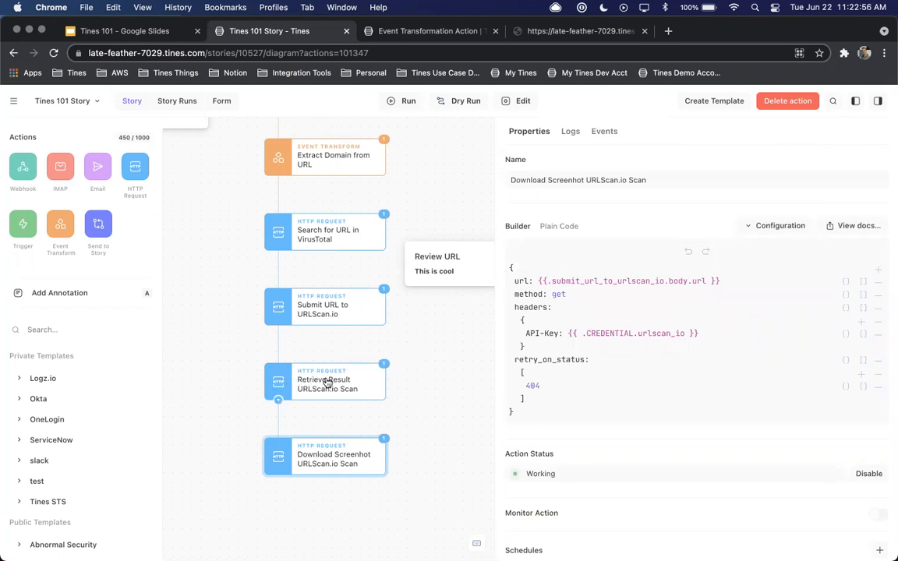
pyautogui.click(340, 388)
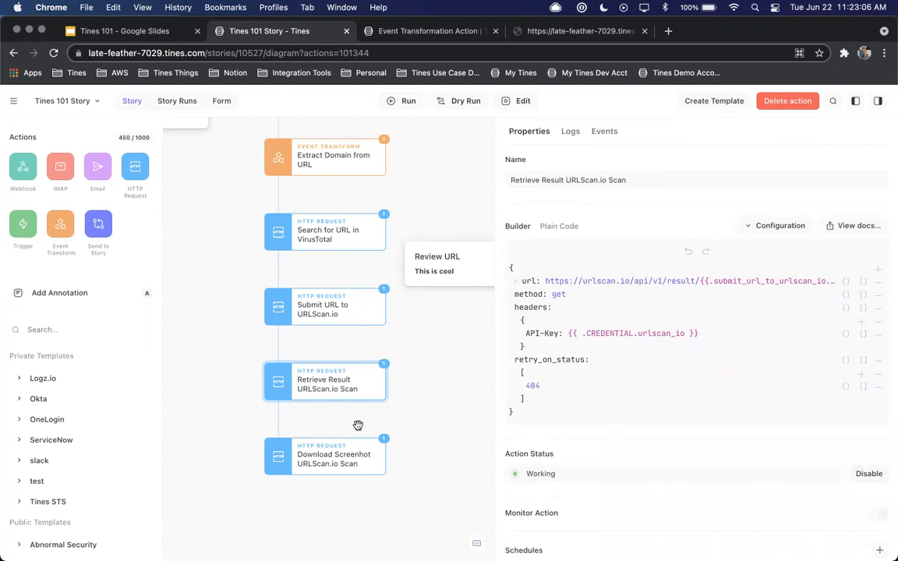
pyautogui.click(321, 465)
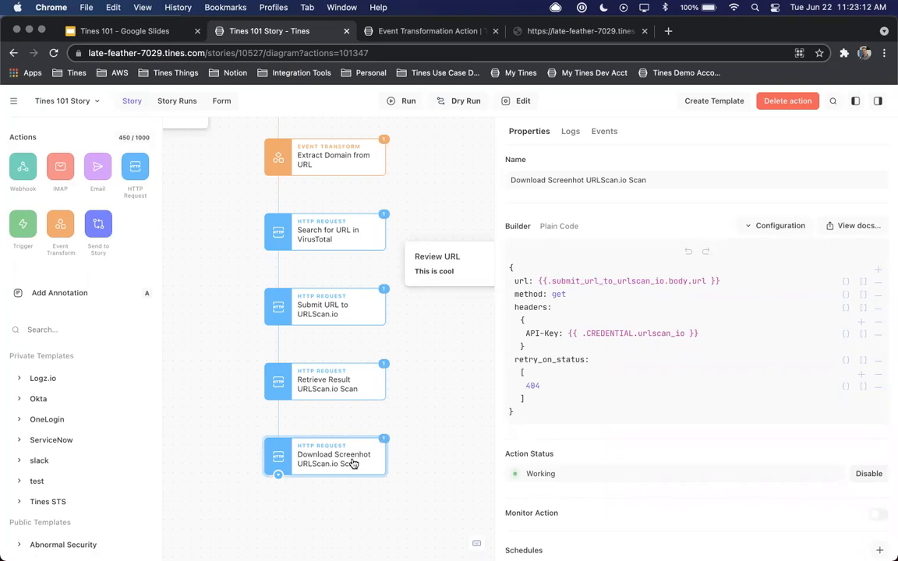
# Show the event emitted by Download Screenhot URLScan.io Scan, examine the full body under download_screenhot_urlscan_io_scan, and close it
pyautogui.click(603, 131)
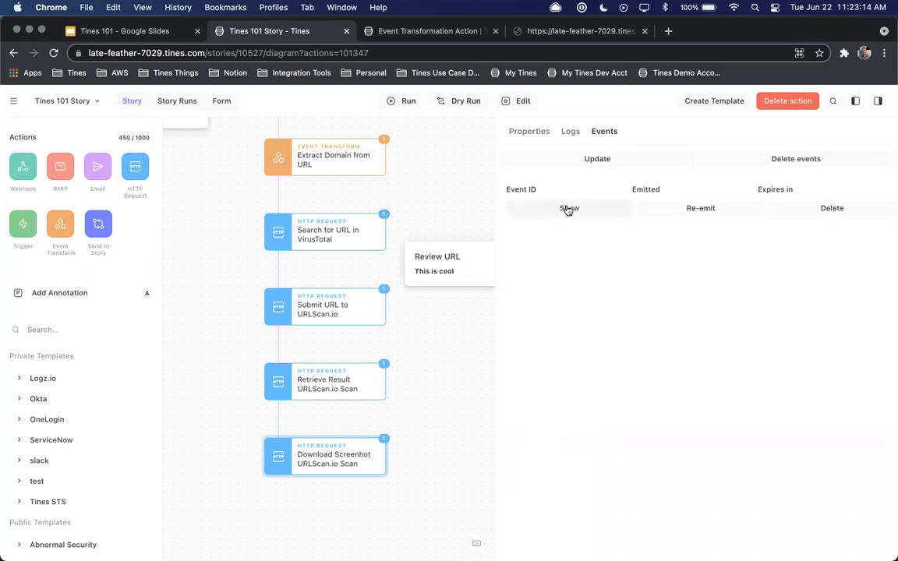
pyautogui.click(568, 209)
pyautogui.click(459, 330)
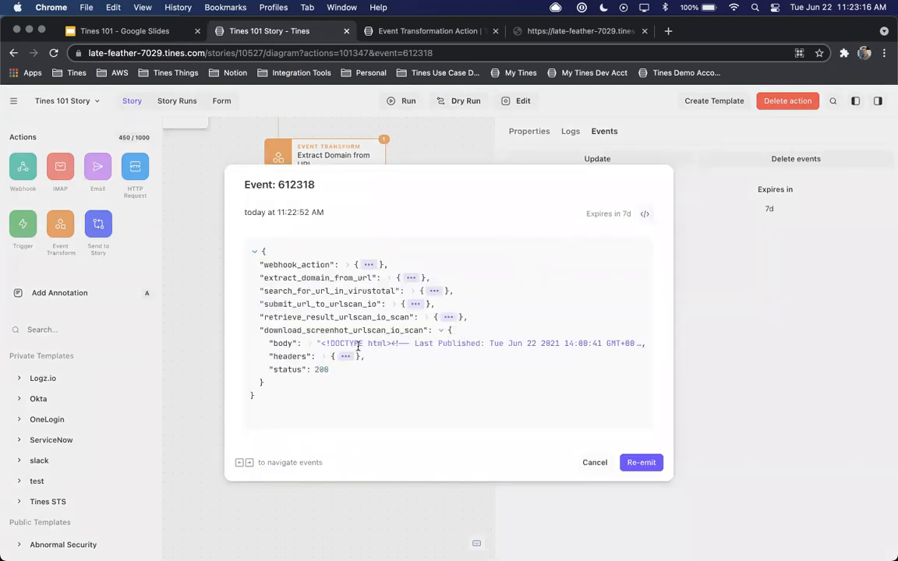
pyautogui.click(317, 342)
pyautogui.scroll(-5, 310, 351)
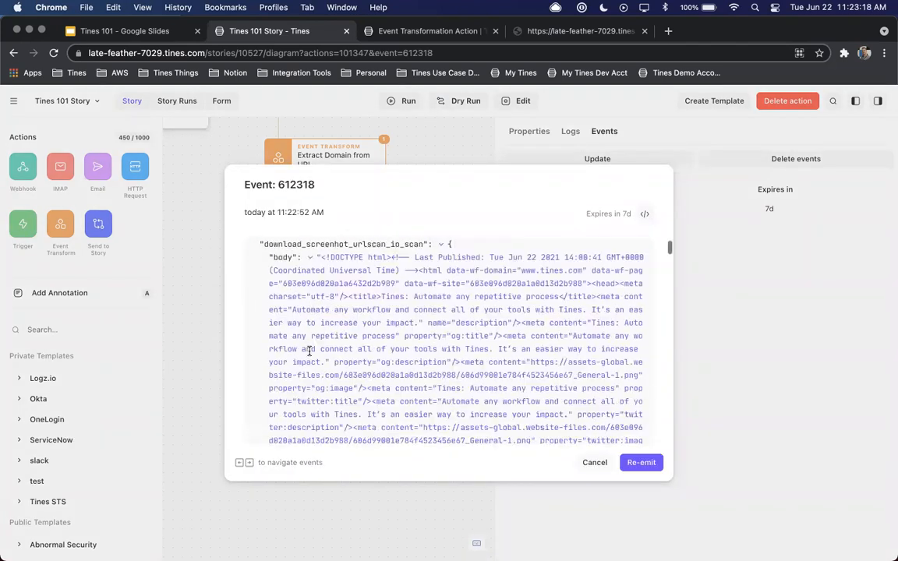
pyautogui.scroll(-10, 309, 353)
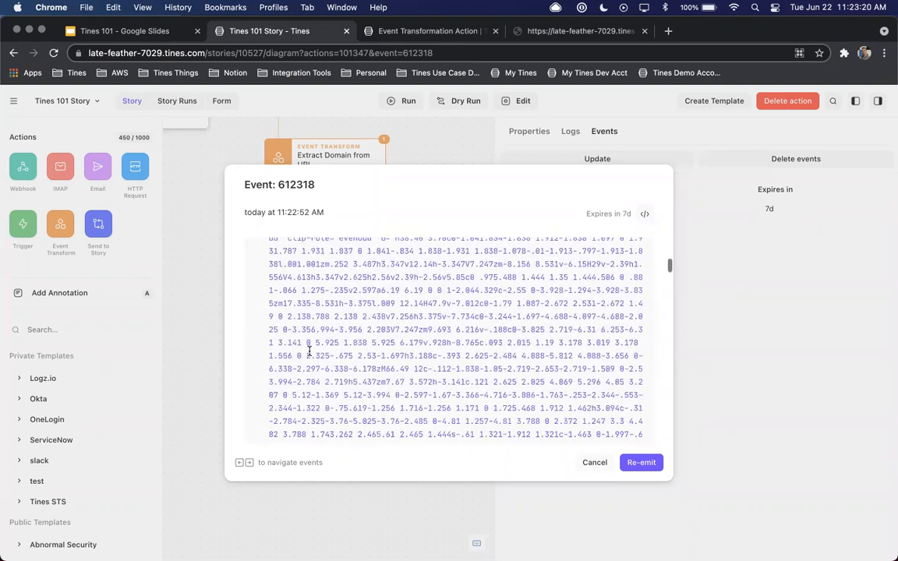
pyautogui.click(594, 462)
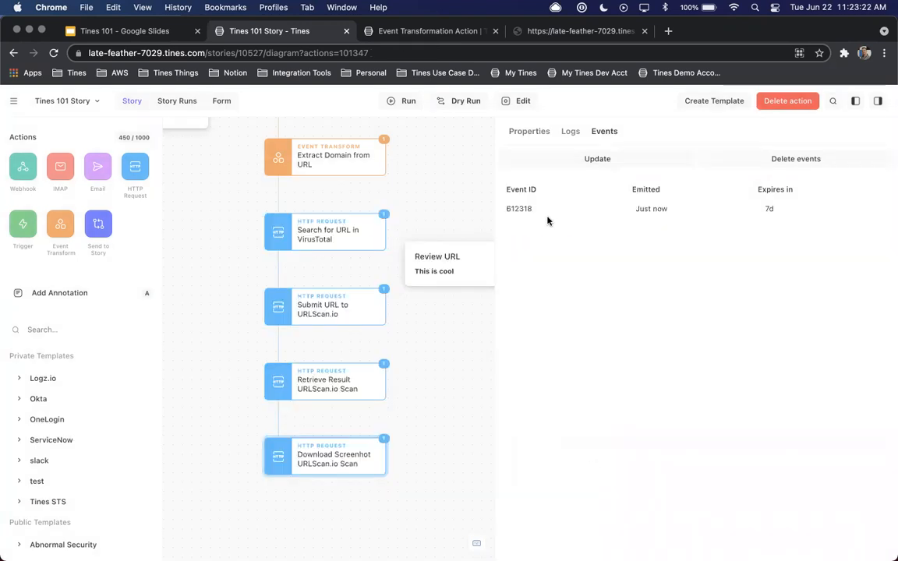
# Widen the diagram area and add an Email action below Download Screenhot URLScan.io Scan
pyautogui.click(532, 136)
pyautogui.scroll(2, 419, 185)
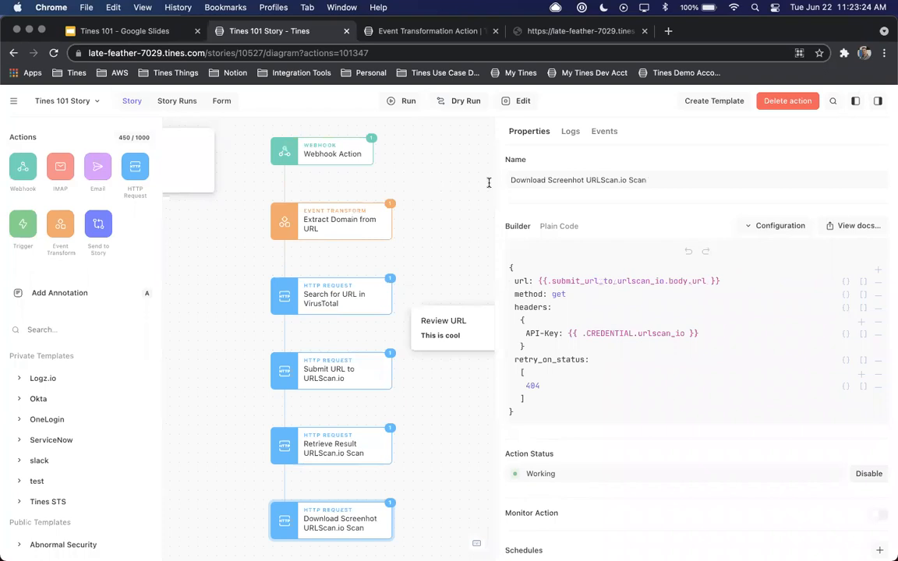
pyautogui.moveTo(499, 187); pyautogui.dragTo(625, 184)
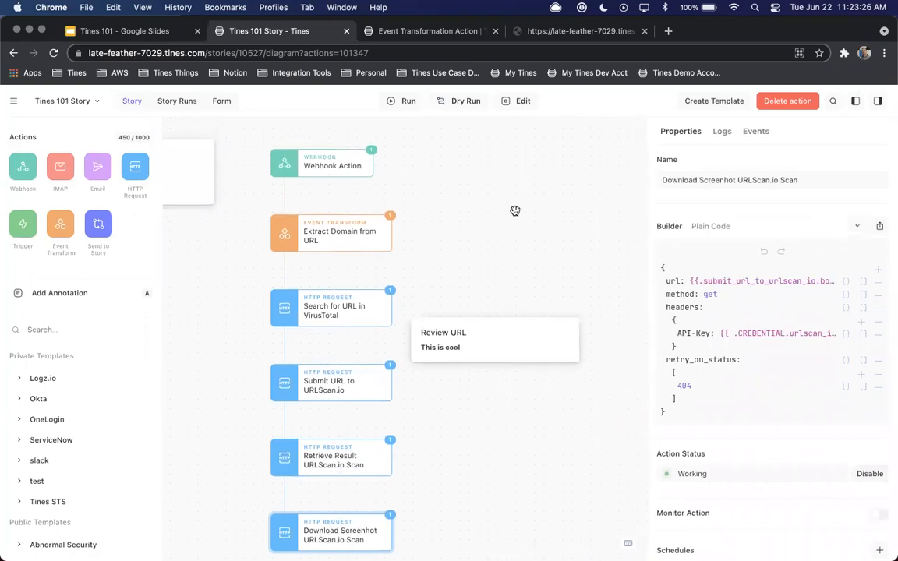
pyautogui.scroll(-1, 515, 211)
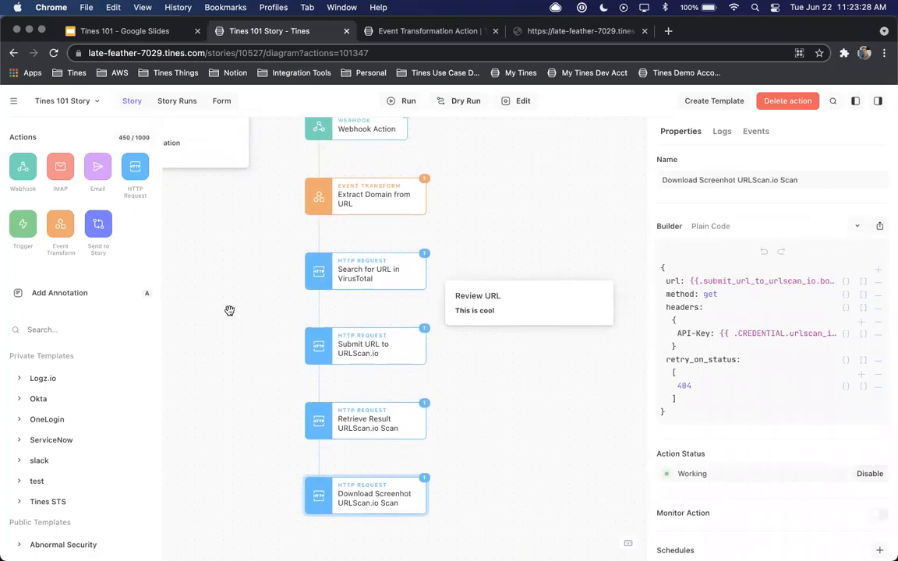
pyautogui.scroll(-1, 257, 289)
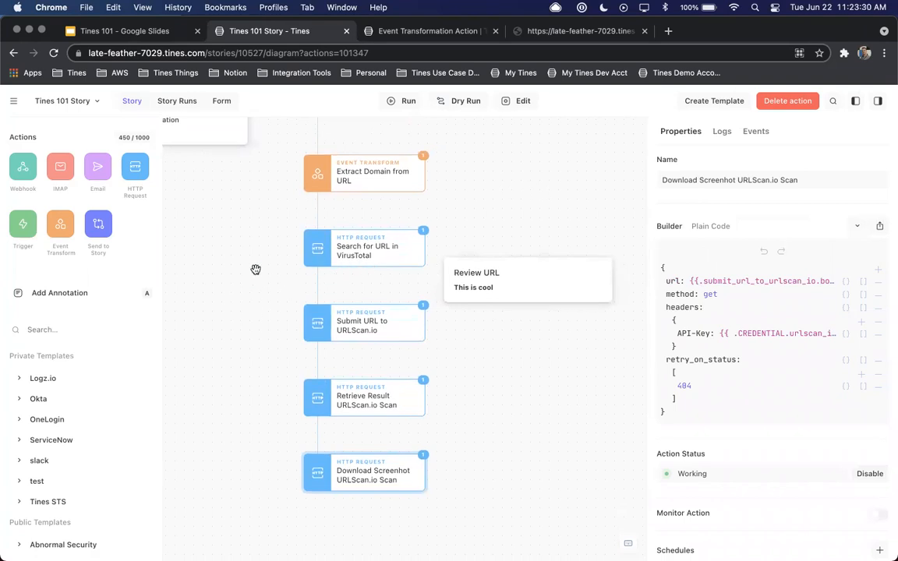
pyautogui.scroll(-2, 256, 268)
pyautogui.hscroll(-1, 256, 270)
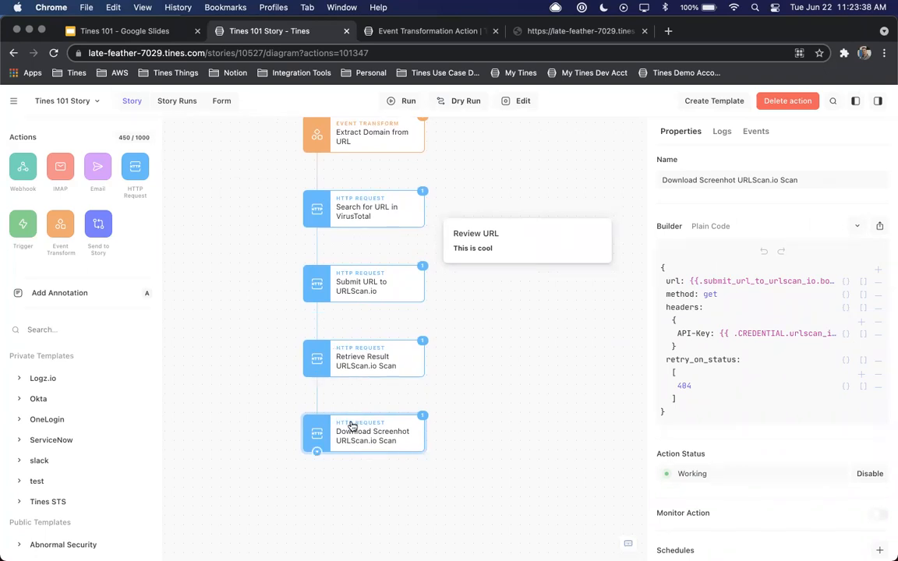
pyautogui.moveTo(97, 167); pyautogui.dragTo(267, 524)
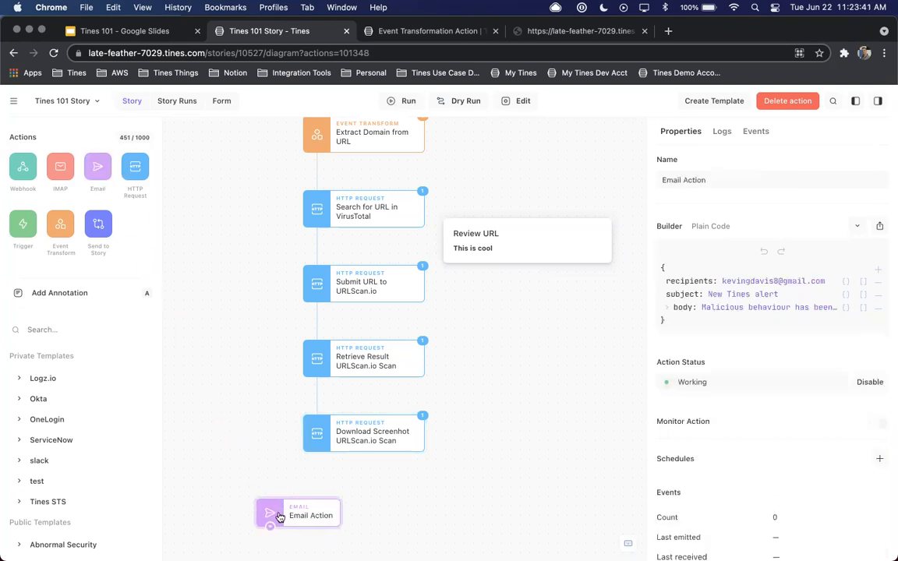
# Connect Download Screenhot URLScan.io Scan to Email Action and place Email Action below it, offset to one side
pyautogui.moveTo(293, 516); pyautogui.dragTo(286, 520)
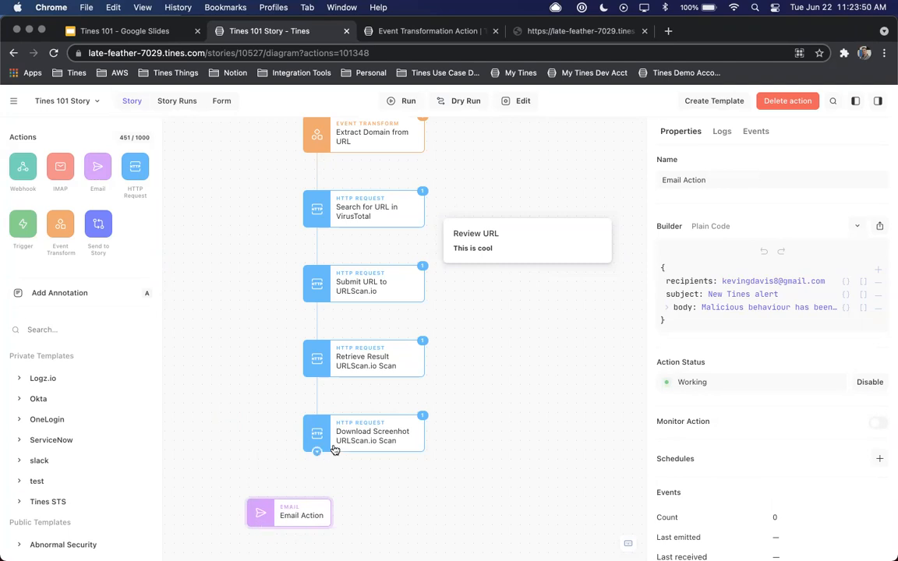
pyautogui.moveTo(317, 454); pyautogui.dragTo(262, 510)
pyautogui.scroll(-3, 373, 435)
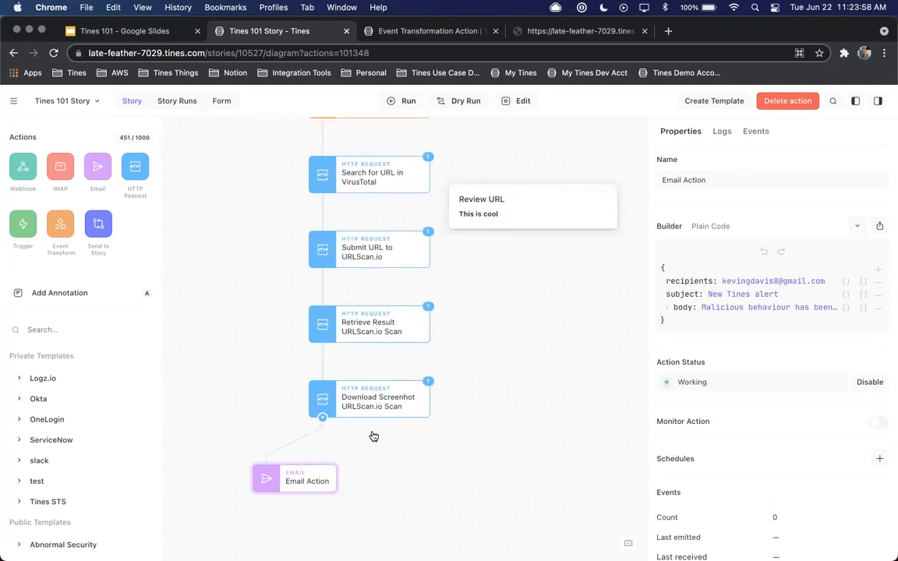
pyautogui.moveTo(318, 457); pyautogui.dragTo(301, 477)
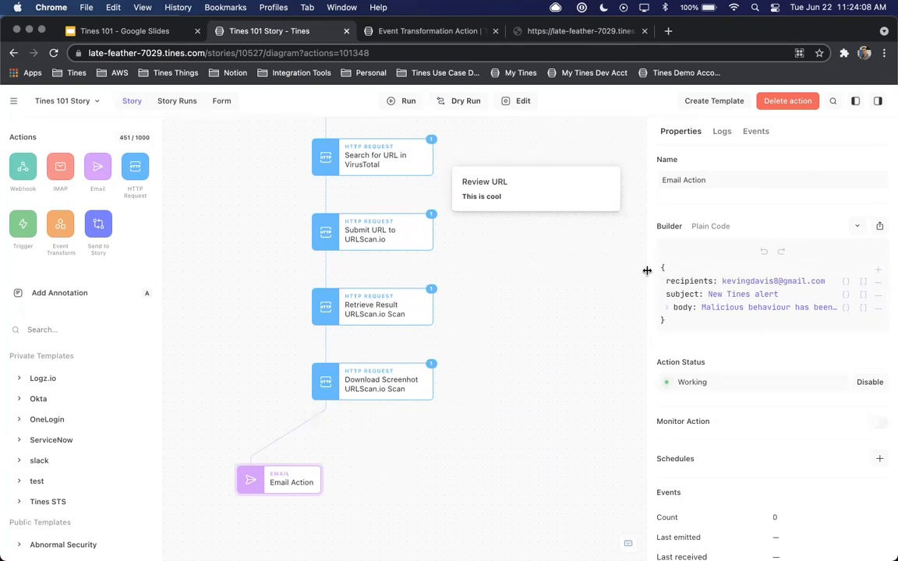
# Widen the properties area and set the Email Action's recipients to {{.webhook_action.body.email }}
pyautogui.moveTo(646, 268); pyautogui.dragTo(506, 274)
pyautogui.click(596, 281)
pyautogui.doubleClick(592, 300)
pyautogui.tripleClick(592, 300)
pyautogui.press('BackSpace')
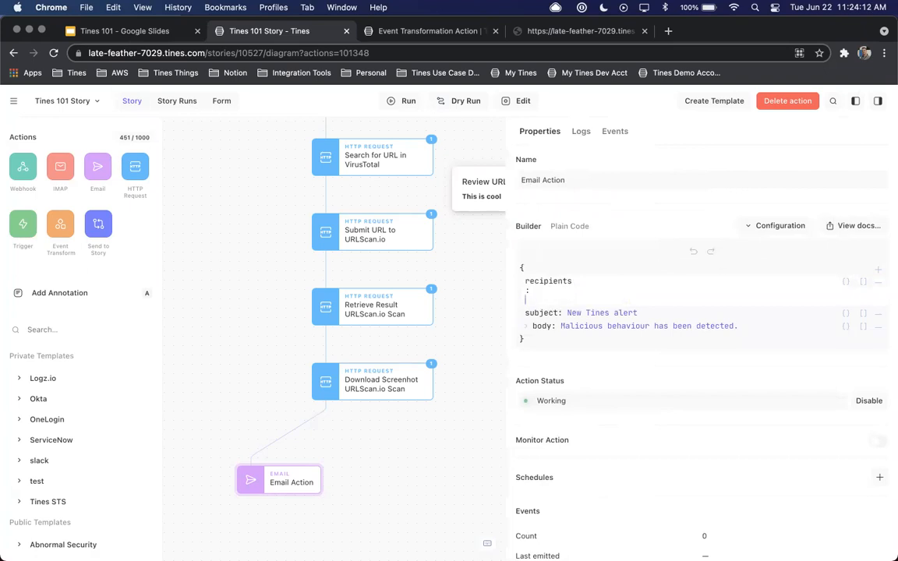
pyautogui.write('{{.')
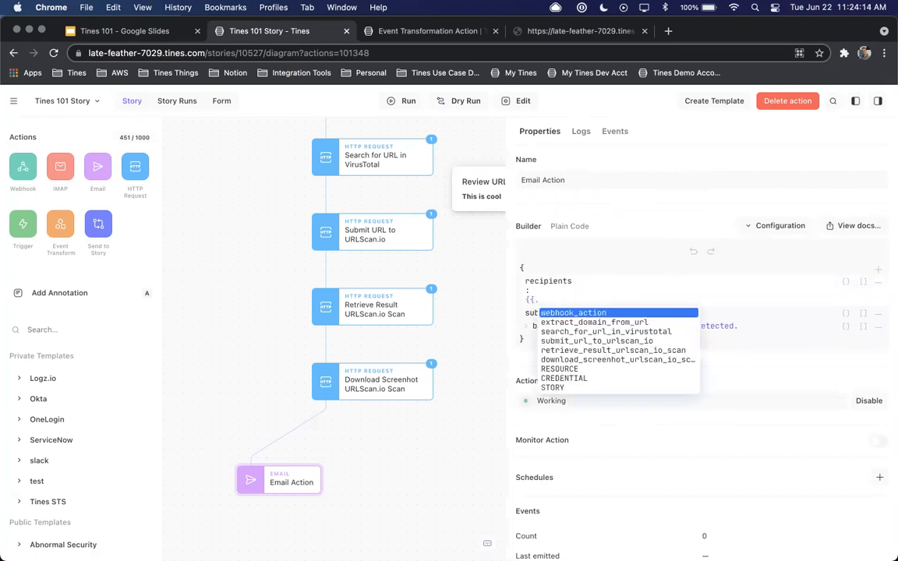
pyautogui.press('Return')
pyautogui.write('.')
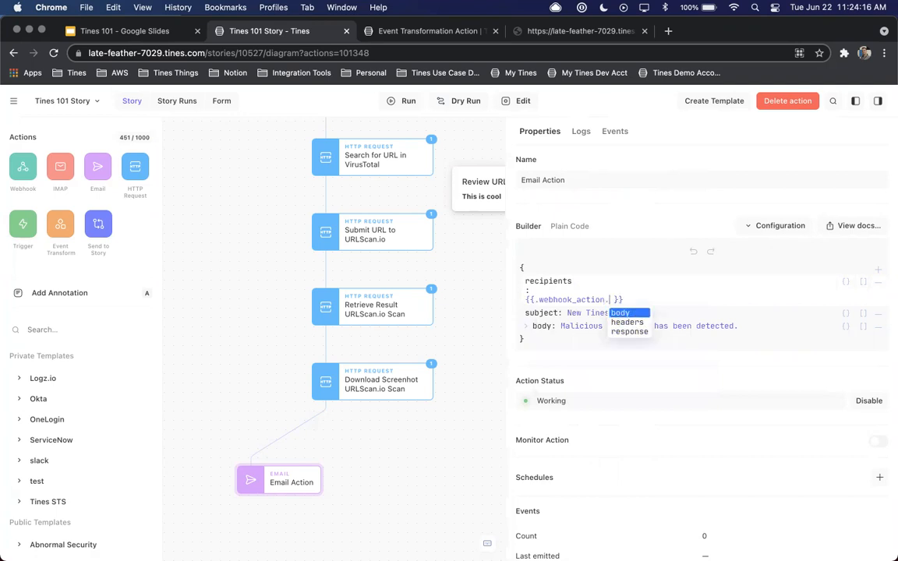
pyautogui.press('Return')
pyautogui.write('.')
pyautogui.press('Return')
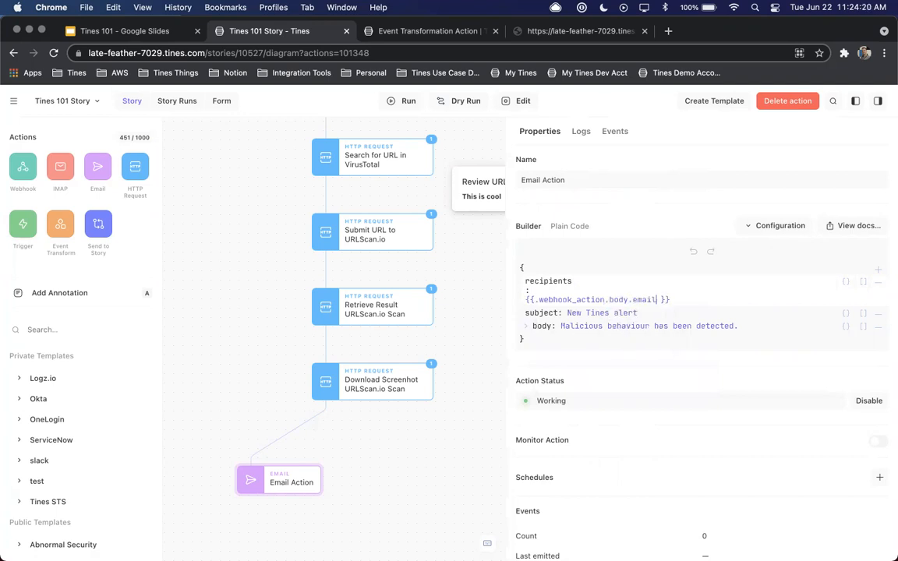
# Set the Email Action's subject to "Your URL has been analyzeed"
pyautogui.click(596, 293)
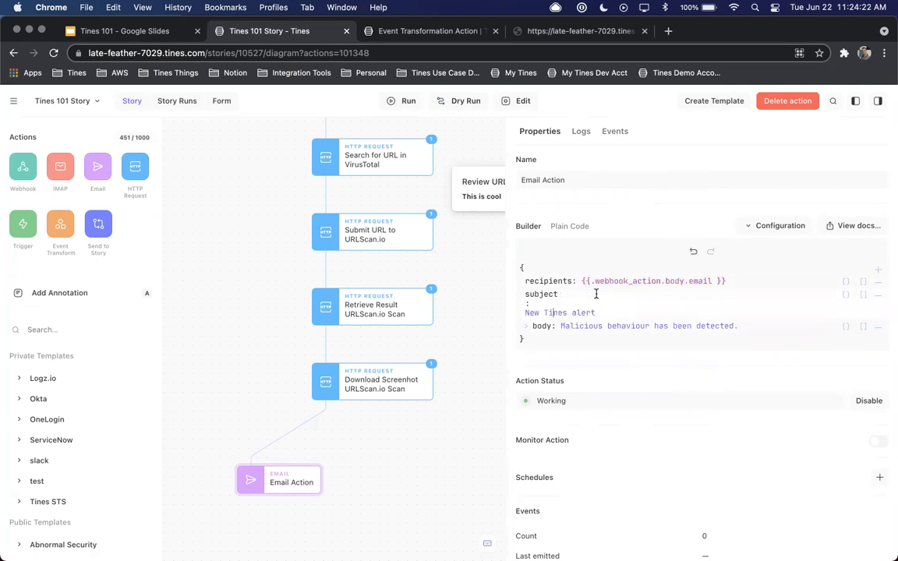
pyautogui.tripleClick(587, 314)
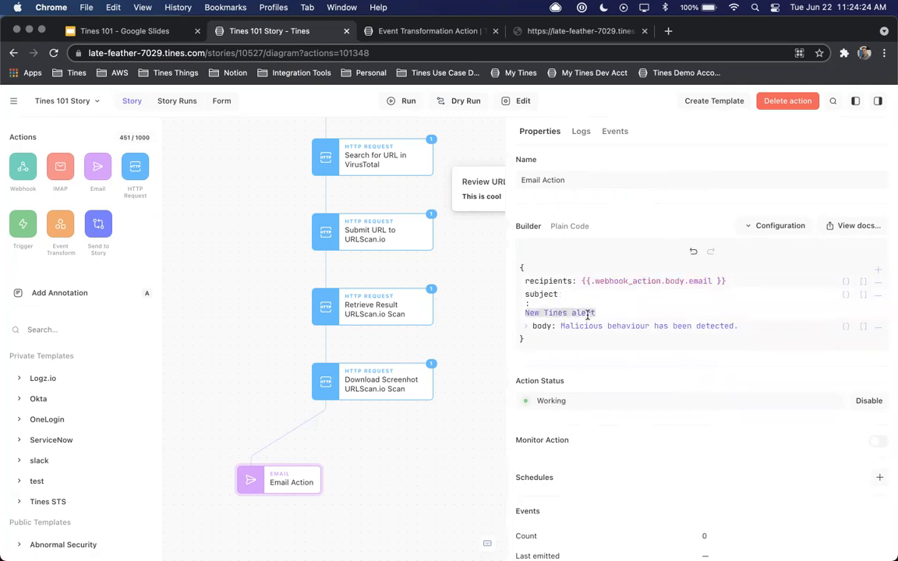
pyautogui.write('Your URL has been a')
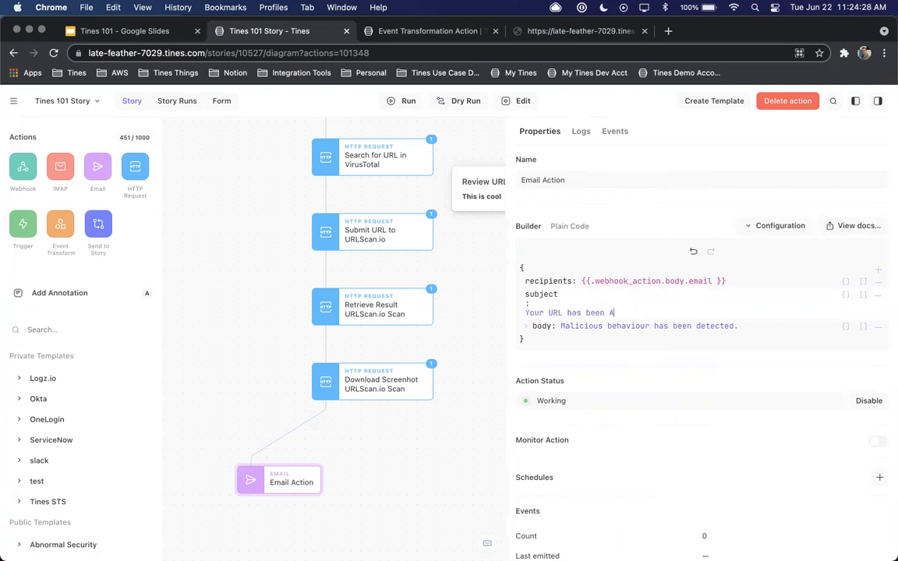
pyautogui.write('nalyzeed')
pyautogui.press('Tab')
# Replace the email body with "Thanks for your submission {{.webhook_action.body.name }}!!" and start a new line below it
pyautogui.write('Tha')
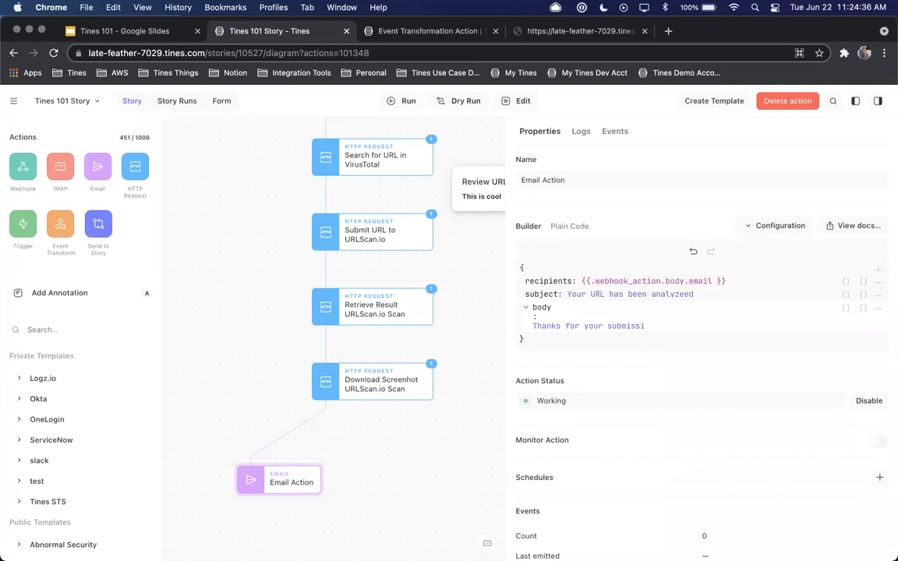
pyautogui.write('.')
pyautogui.press('Return')
pyautogui.write('.')
pyautogui.press('Return')
pyautogui.write('.')
pyautogui.press('Return')
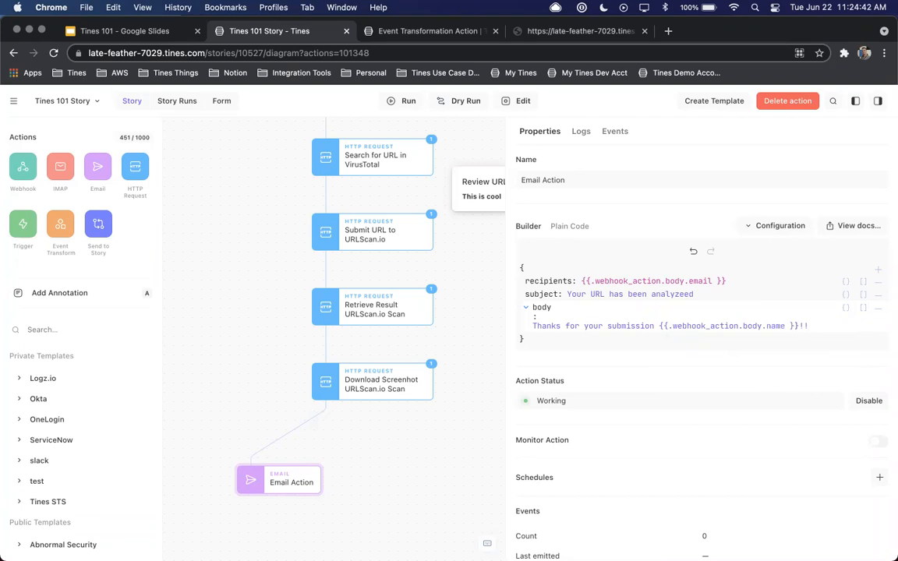
pyautogui.write('!!')
pyautogui.press('Return')
pyautogui.write('{{.')
pyautogui.press('Down')
pyautogui.press('Down')
pyautogui.press('Down')
pyautogui.press('Down')
pyautogui.press('Down')
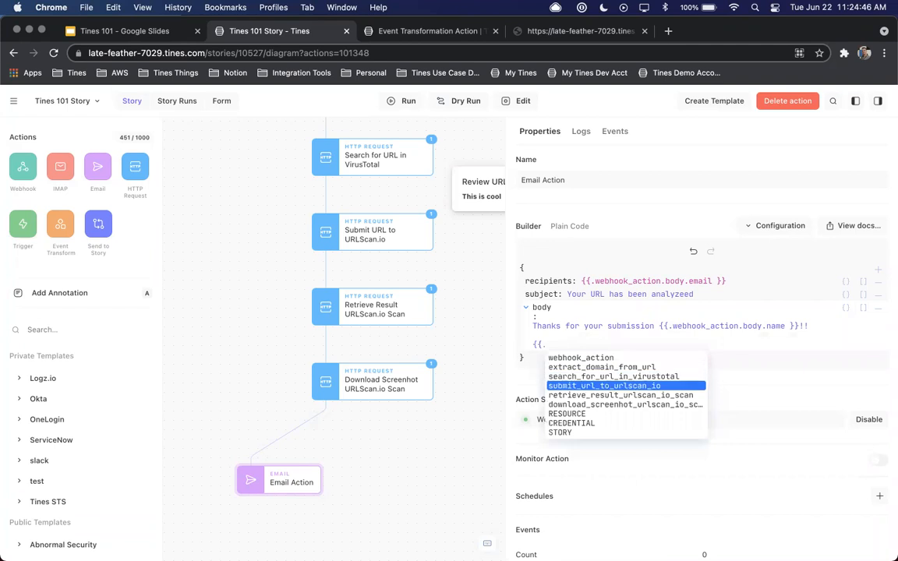
pyautogui.press('Return')
pyautogui.write('.')
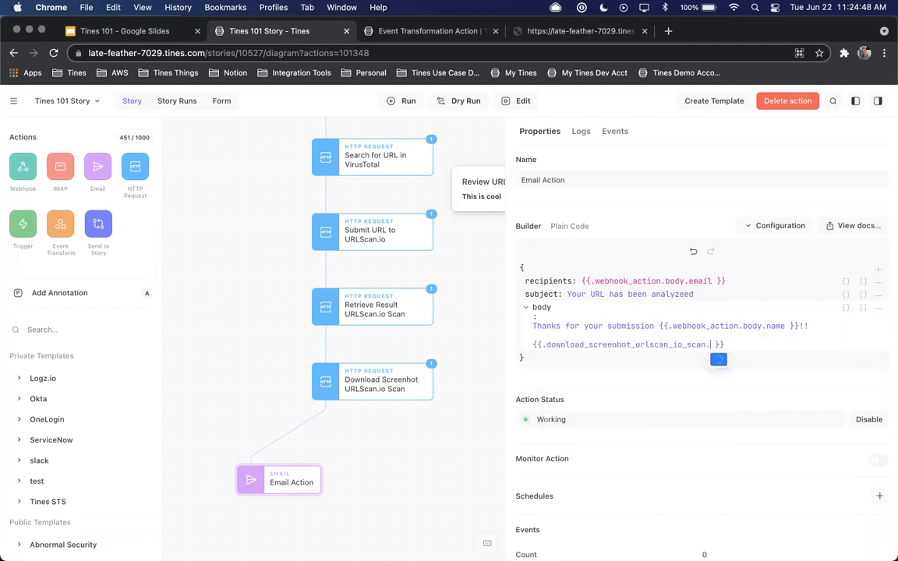
pyautogui.press('Return')
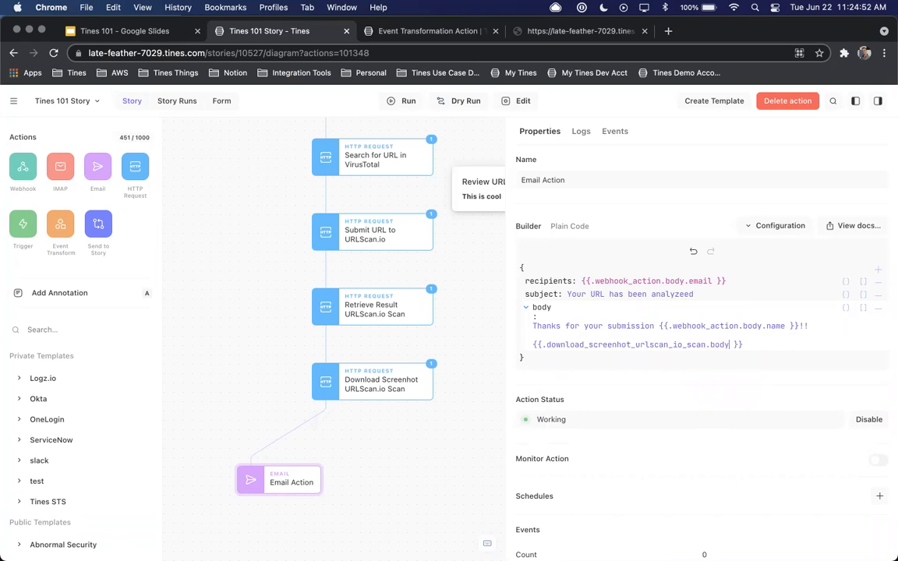
pyautogui.press('BackSpace')
pyautogui.press('BackSpace')
pyautogui.press('BackSpace')
pyautogui.press('BackSpace')
pyautogui.press('BackSpace')
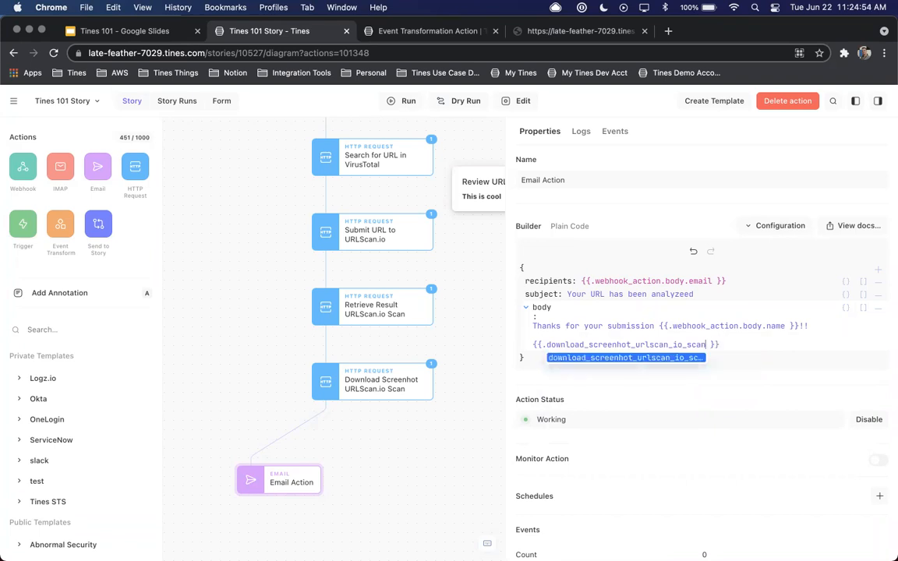
pyautogui.press('super+BackSpace')
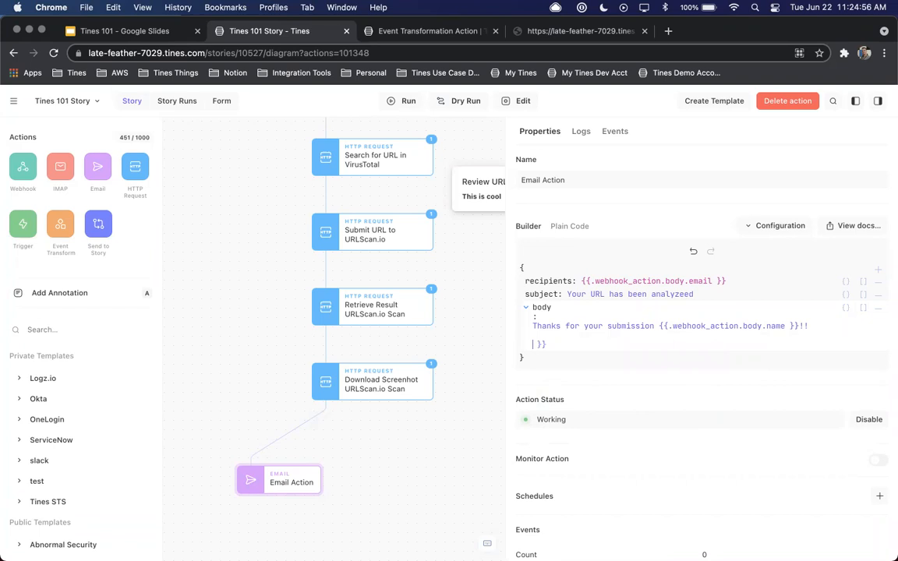
# Insert the reference {{.retrieve_result_urlscan_io_scan.body.task.screenshotURL }} below the thank-you line in the email body
pyautogui.write('{.re')
pyautogui.press('Down')
pyautogui.press('Return')
pyautogui.press('Return')
pyautogui.press('Down')
pyautogui.press('Down')
pyautogui.press('Down')
pyautogui.press('Down')
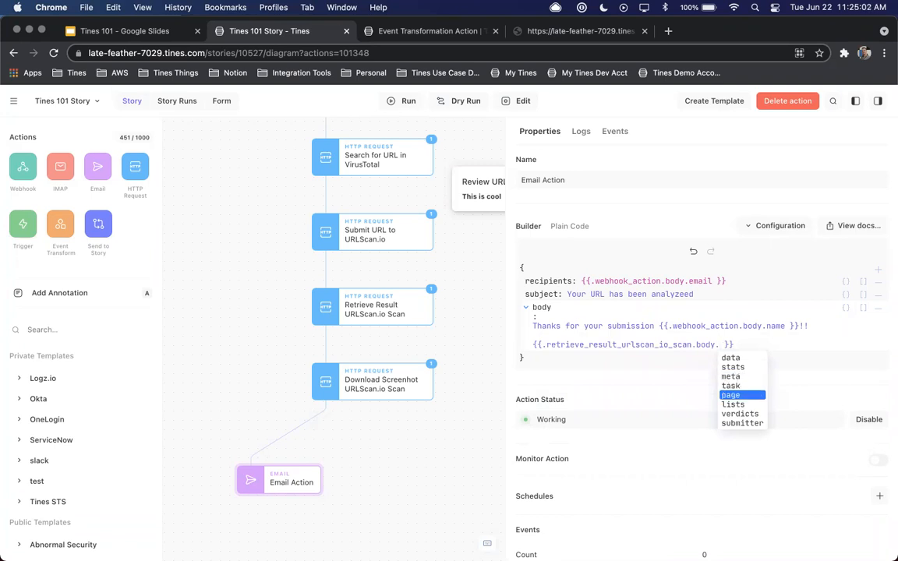
pyautogui.press('Up')
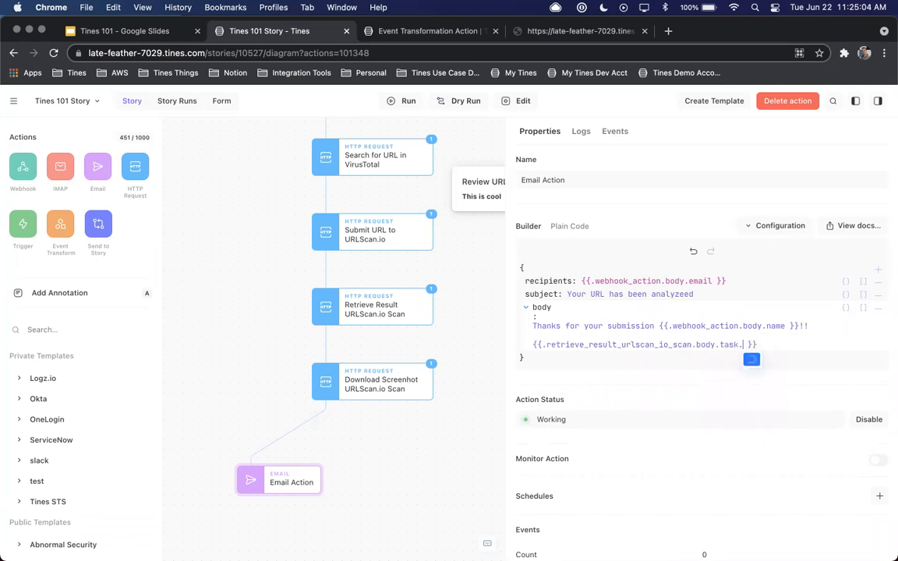
pyautogui.press('Return')
pyautogui.press('Down')
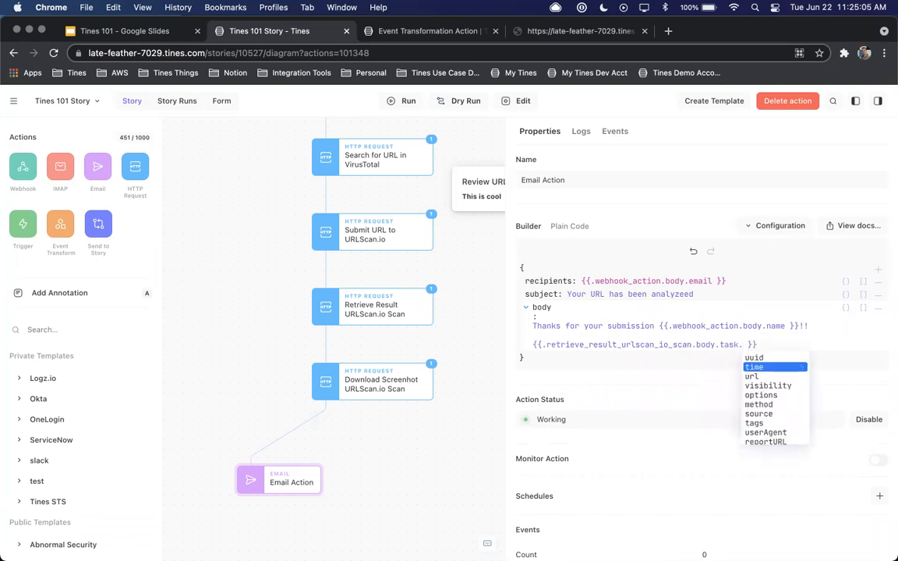
pyautogui.press('Down')
pyautogui.press('Down')
pyautogui.press('Down')
pyautogui.press('Down')
pyautogui.press('Down')
pyautogui.press('Down')
pyautogui.press('Down')
pyautogui.press('Down')
pyautogui.press('Down')
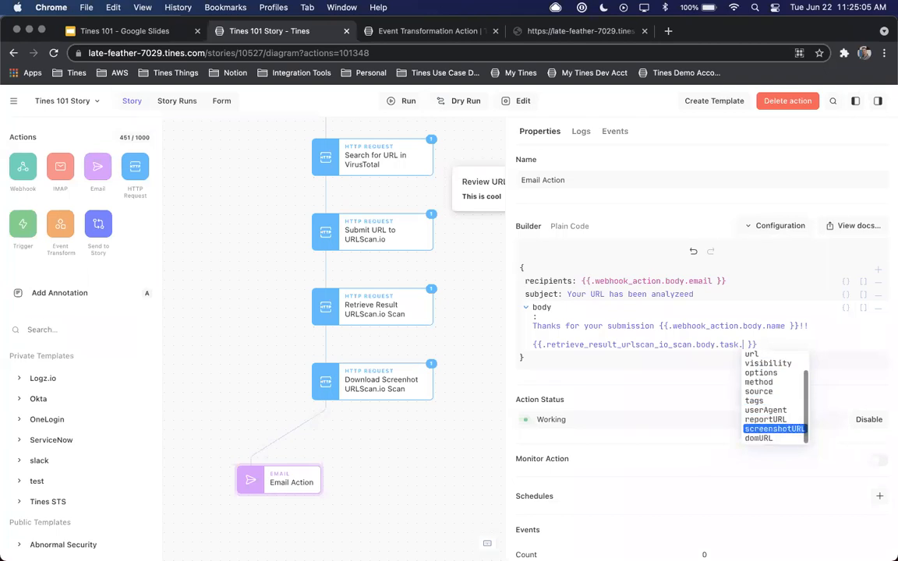
pyautogui.press('Return')
pyautogui.press('Return')
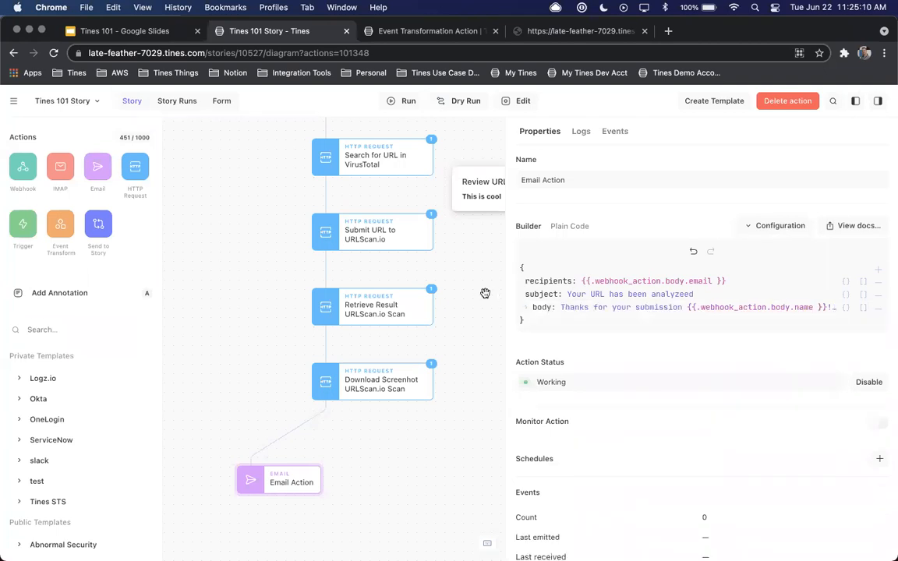
# Check the inbound events available for a dry run of Email Action and leave without running it
pyautogui.moveTo(288, 491); pyautogui.dragTo(288, 482)
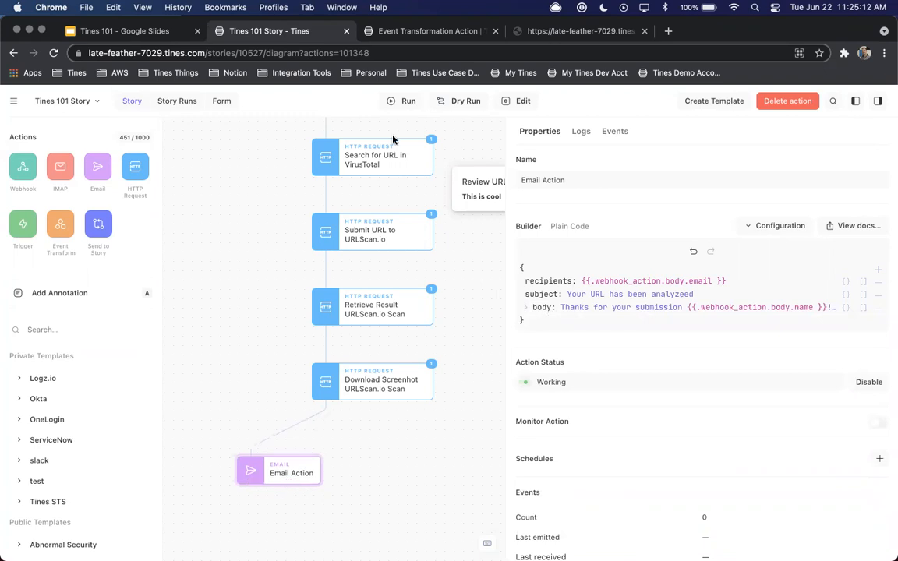
pyautogui.click(460, 100)
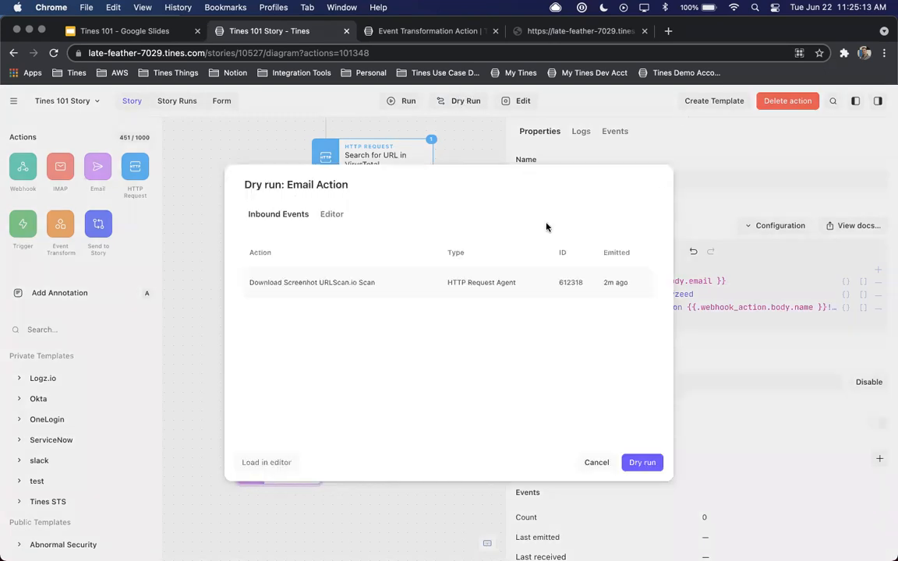
pyautogui.click(459, 286)
pyautogui.click(593, 462)
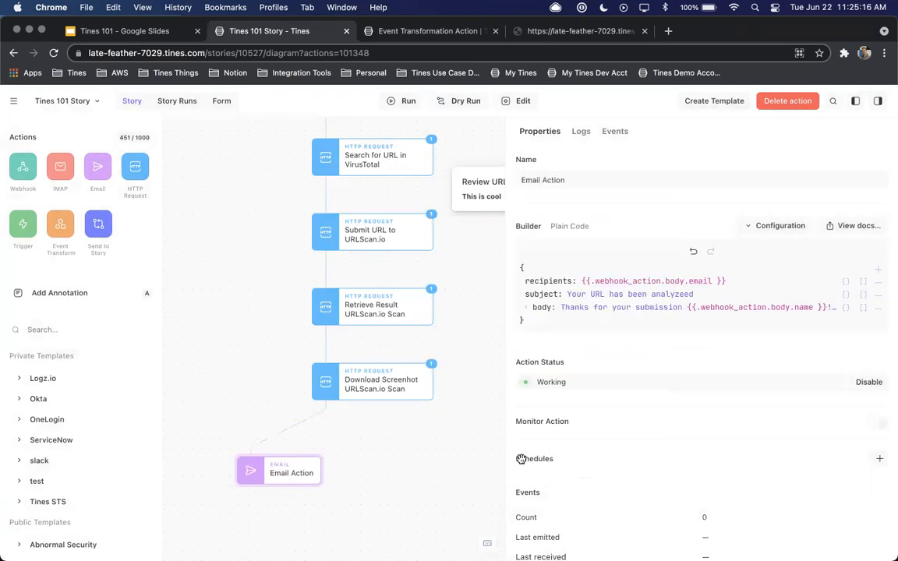
# Find the Atlassian template Create Issue in Jira, add it beside Email Action, and connect Download Screenhot URLScan.io Scan to it
pyautogui.hscroll(2, 436, 374)
pyautogui.scroll(-1, 437, 374)
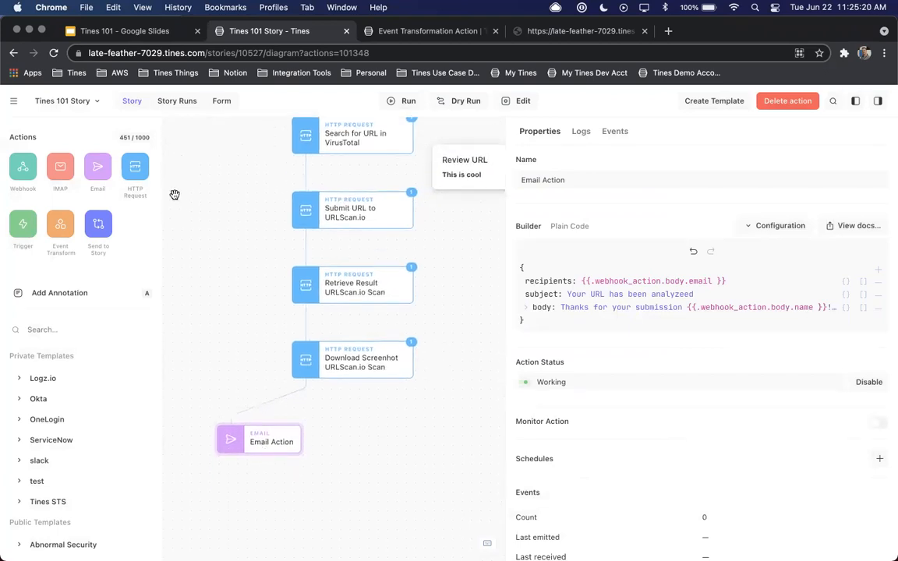
pyautogui.click(80, 328)
pyautogui.write('create iss')
pyautogui.click(19, 378)
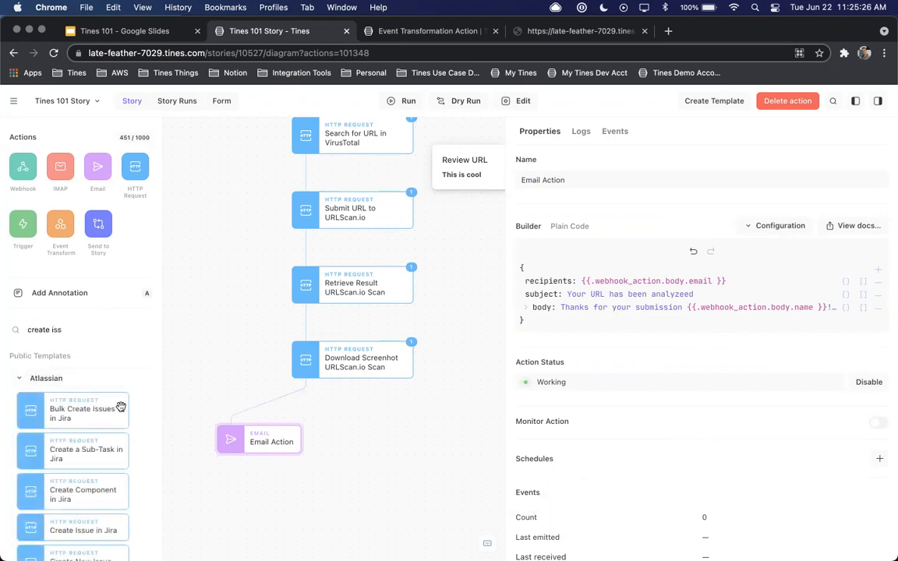
pyautogui.scroll(-3, 121, 406)
pyautogui.moveTo(90, 429); pyautogui.dragTo(427, 436)
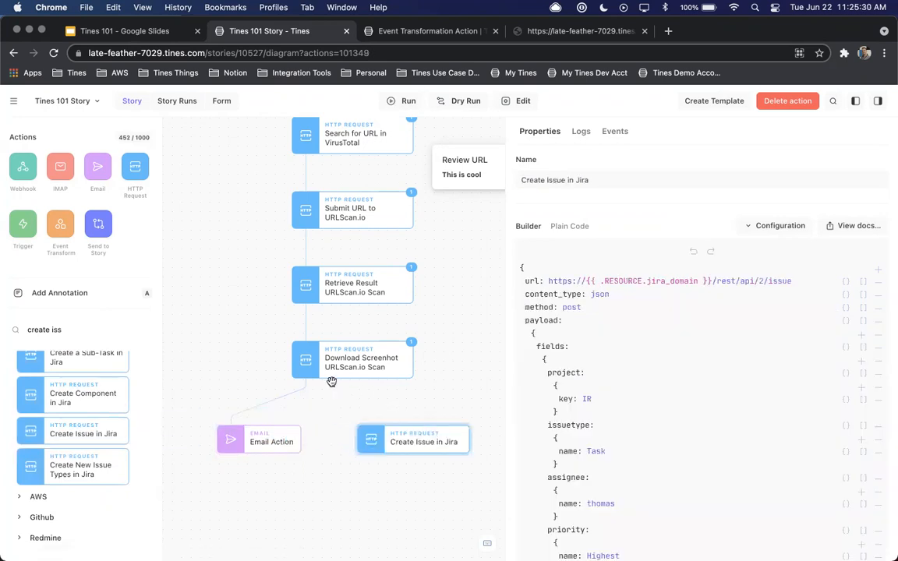
pyautogui.moveTo(306, 379); pyautogui.dragTo(351, 448)
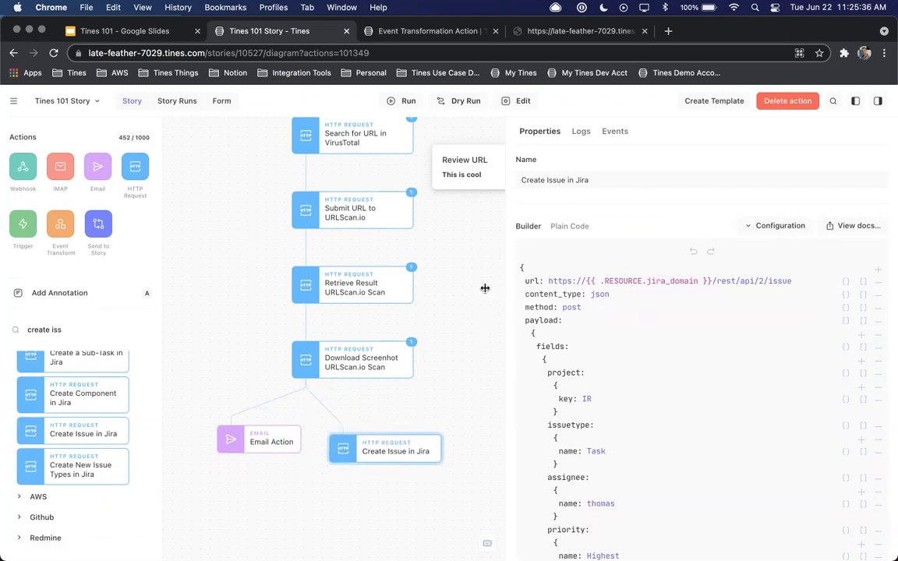
# Widen the properties area and set the project key of Create Issue in Jira to DEMO
pyautogui.moveTo(505, 289); pyautogui.dragTo(466, 288)
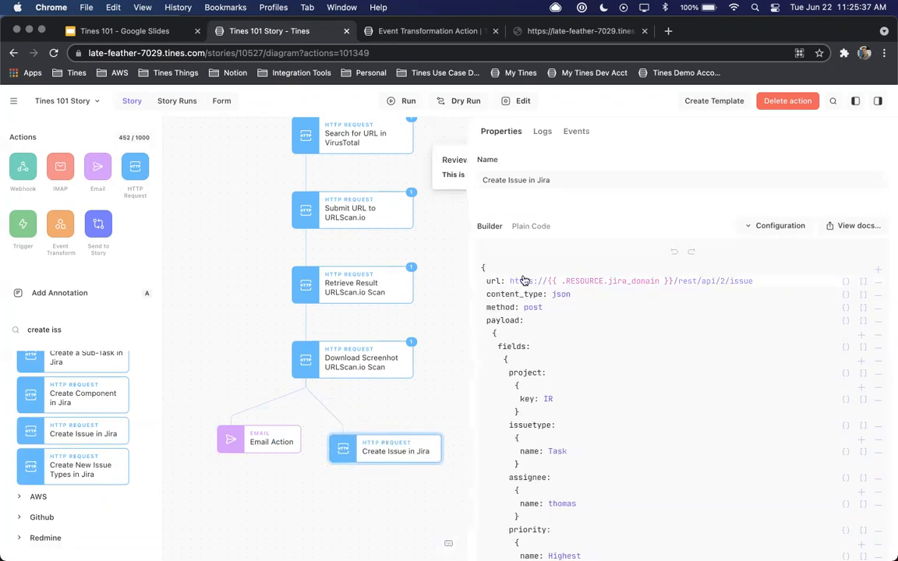
pyautogui.click(735, 282)
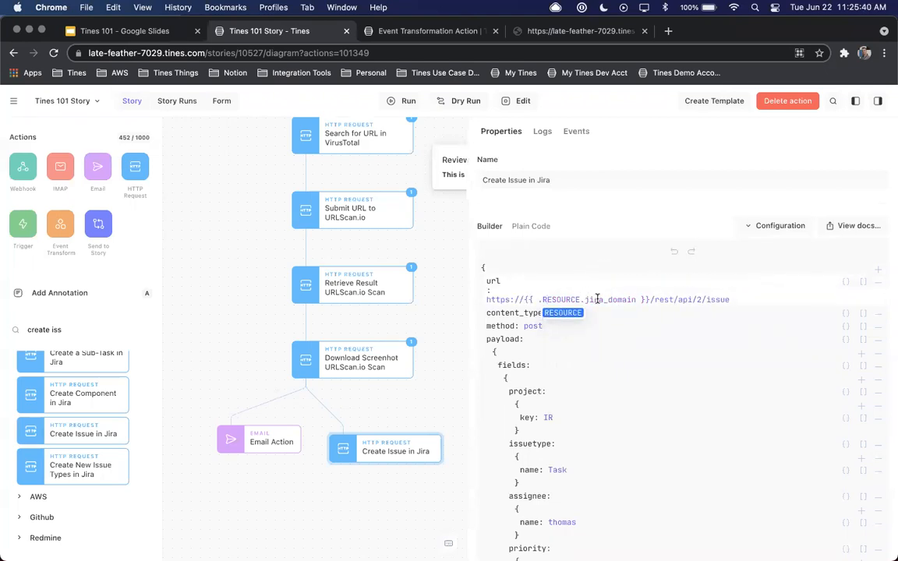
pyautogui.click(598, 299)
pyautogui.click(608, 315)
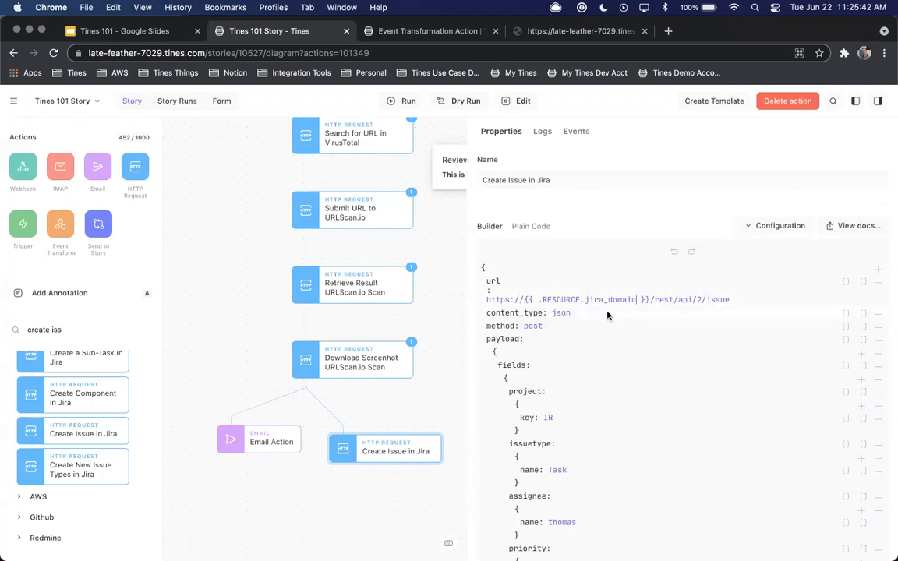
pyautogui.scroll(-5, 607, 315)
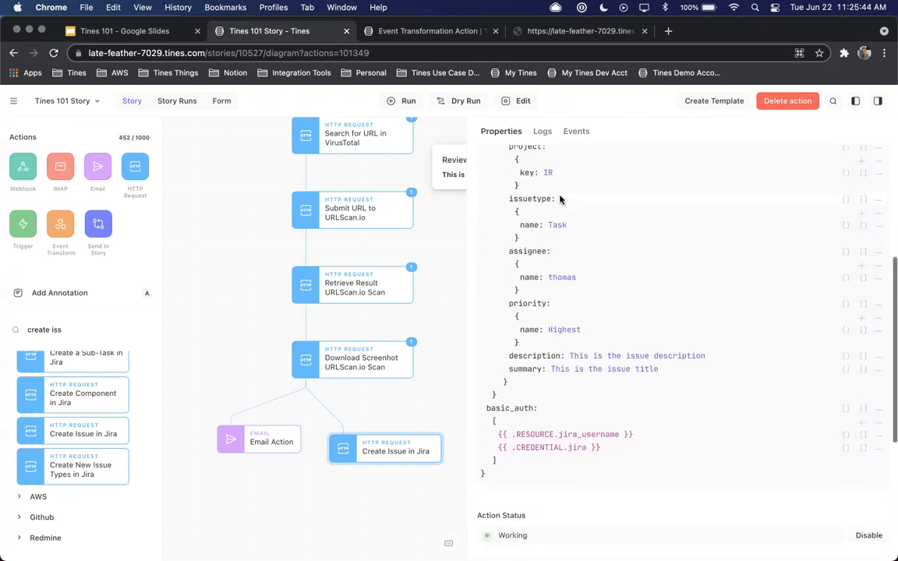
pyautogui.click(549, 172)
pyautogui.press('BackSpace')
pyautogui.press('BackSpace')
pyautogui.write('DMO')
pyautogui.press('BackSpace')
pyautogui.press('BackSpace')
pyautogui.write('EMO')
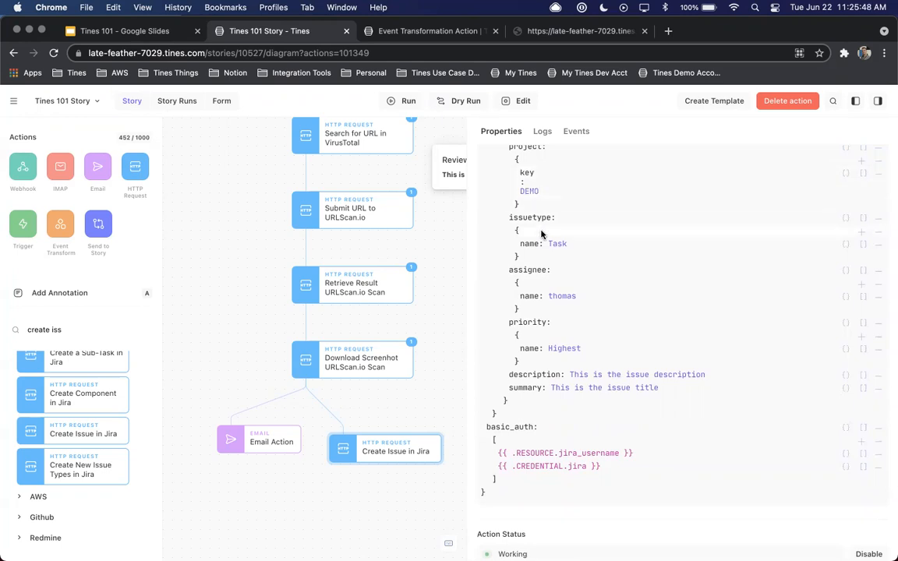
pyautogui.click(565, 299)
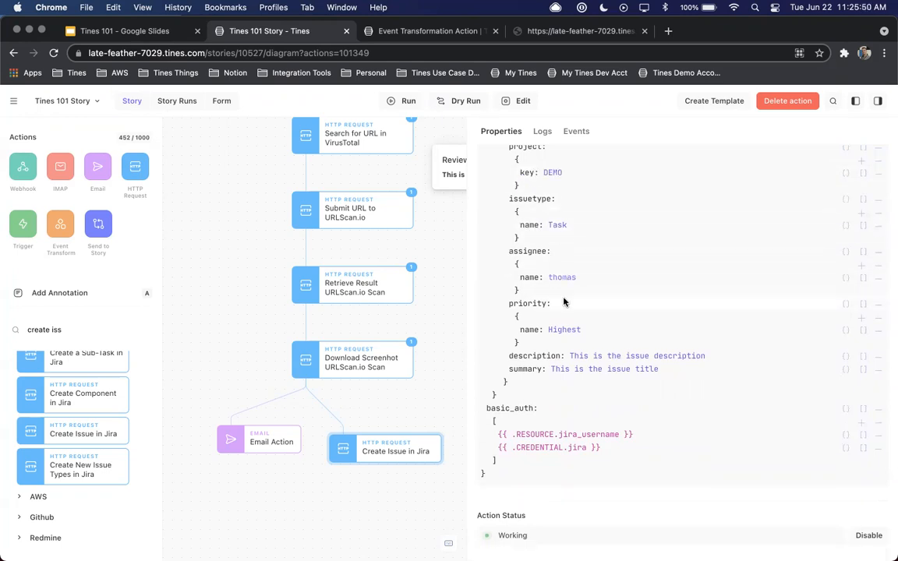
# Replace the assignee name of Create Issue in Jira with the intended assignee's username
pyautogui.click(563, 278)
pyautogui.doubleClick(549, 296)
pyautogui.write('kevin')
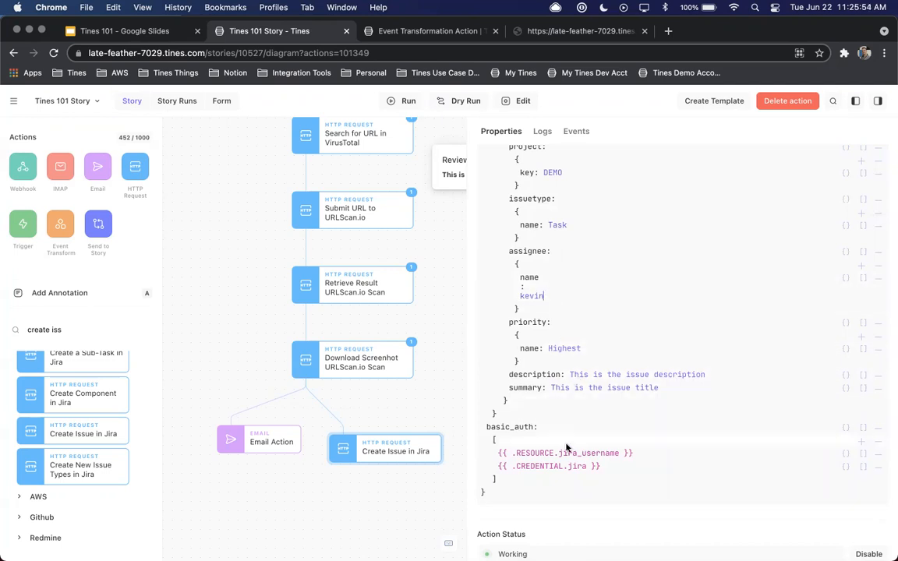
# Switch the basic_auth credential reference of Create Issue in Jira to jira_demo, keeping jira_username as the resource
pyautogui.click(566, 455)
pyautogui.click(581, 438)
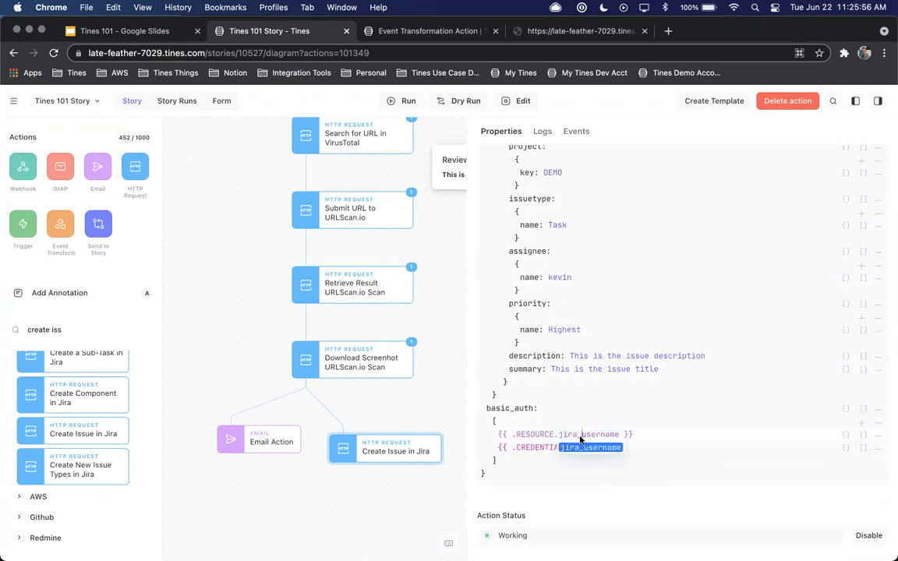
pyautogui.click(583, 449)
pyautogui.click(583, 448)
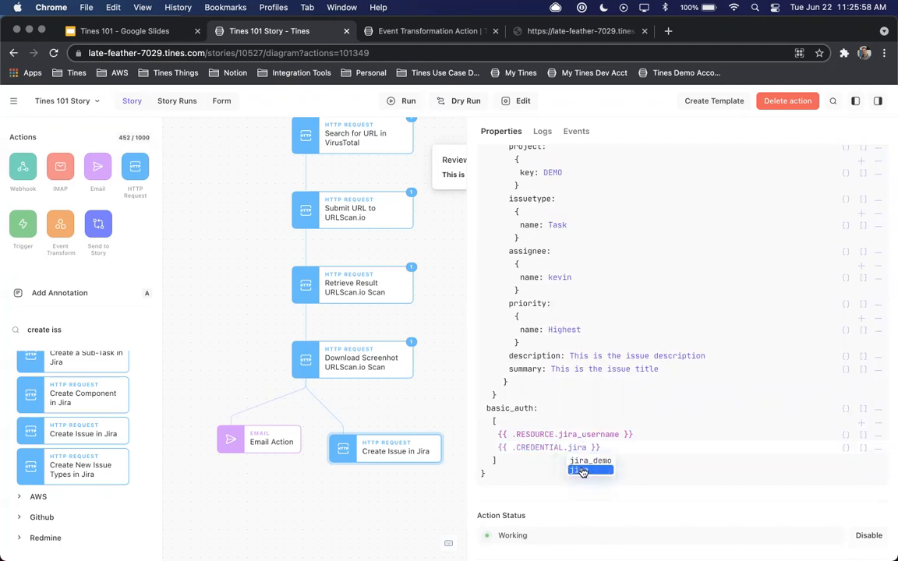
pyautogui.click(589, 460)
# Set the issue summary to "New URL Analyzed - {{.webhook_action.body.url }}"
pyautogui.click(592, 369)
pyautogui.tripleClick(579, 386)
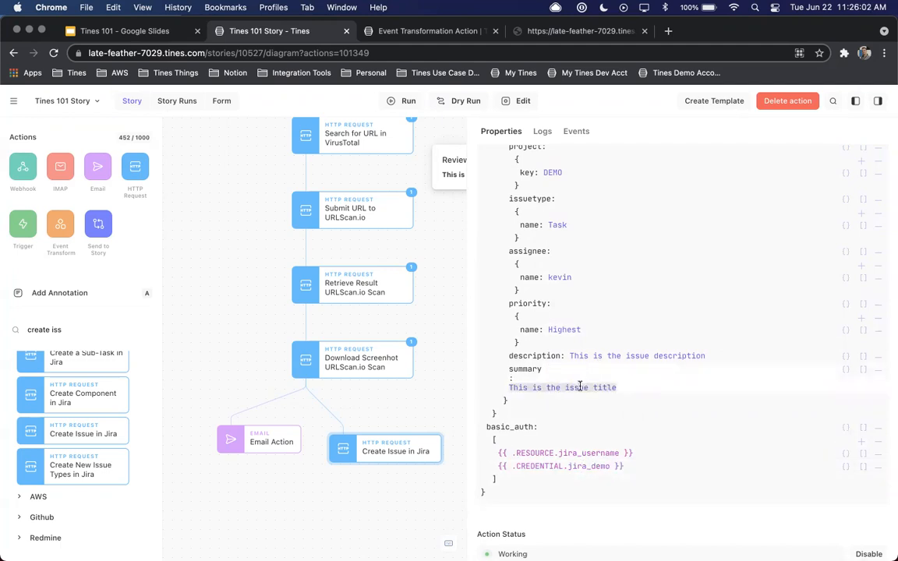
pyautogui.write('New UR')
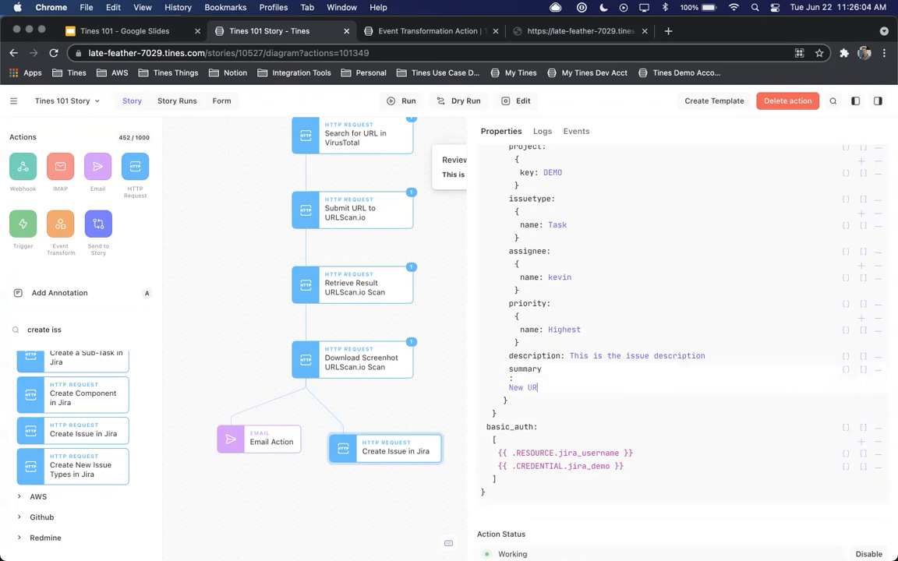
pyautogui.write('L Analyzed - {{.')
pyautogui.press('Return')
pyautogui.write('.')
pyautogui.press('Return')
pyautogui.write('.')
pyautogui.press('Down')
pyautogui.press('Down')
pyautogui.press('Down')
pyautogui.press('Return')
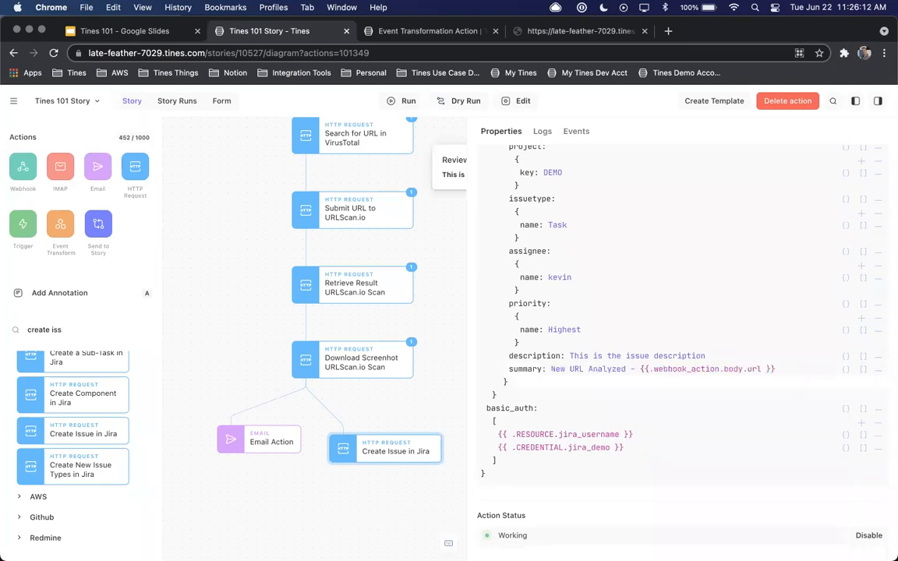
# Replace the issue description with "VT Scan Link - {{.search_for_url_in_virustotal.body.permalink }}"
pyautogui.click(572, 356)
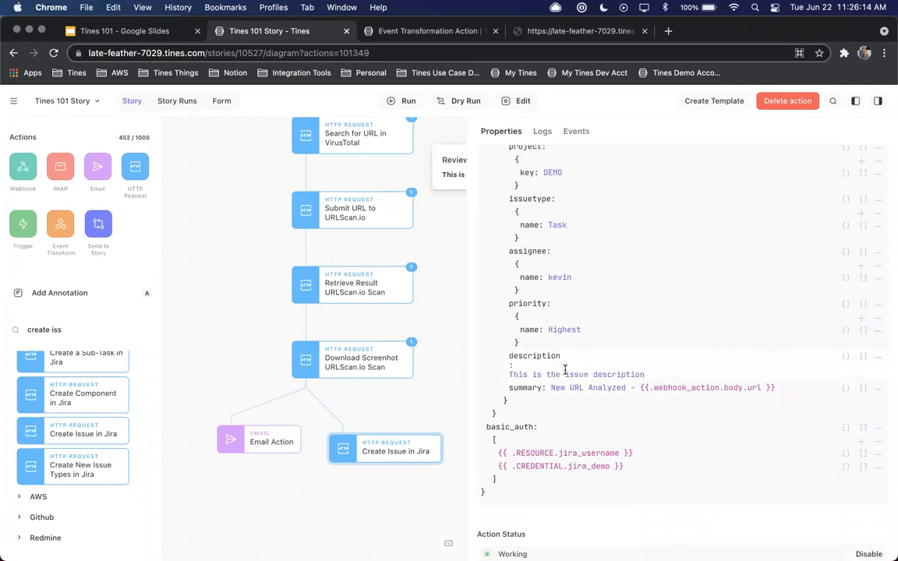
pyautogui.tripleClick(565, 372)
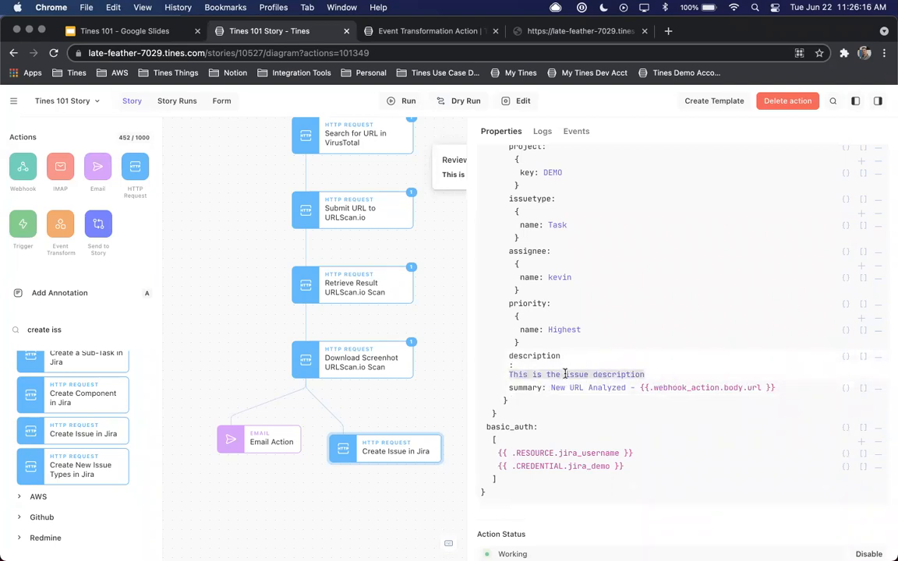
pyautogui.scroll(3, 394, 180)
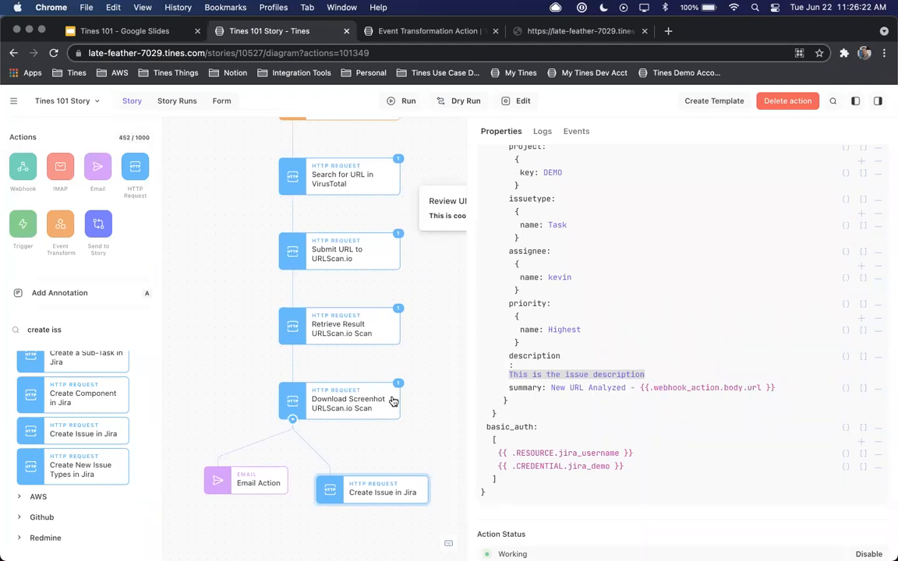
pyautogui.write('VT')
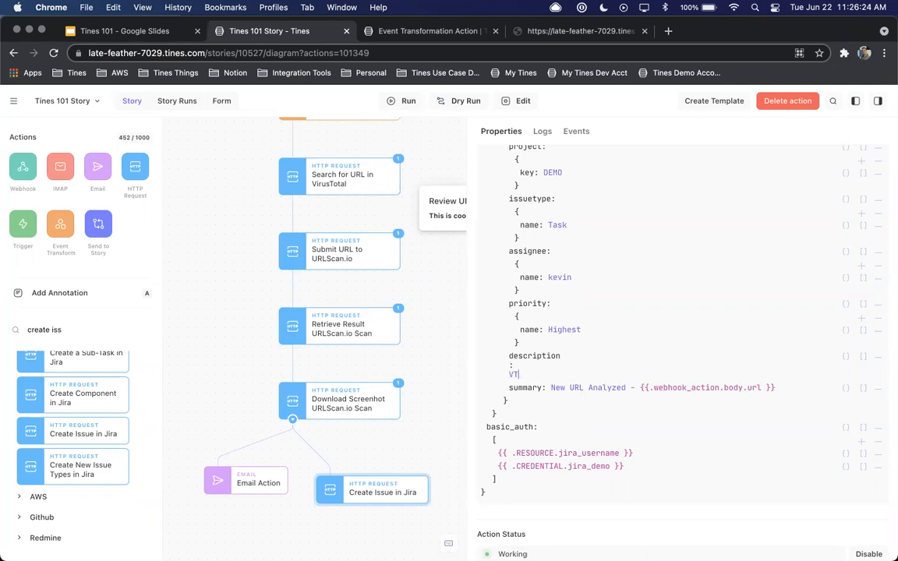
pyautogui.write(' Scan Link')
pyautogui.write(':')
pyautogui.press('BackSpace')
pyautogui.write('{{.vir')
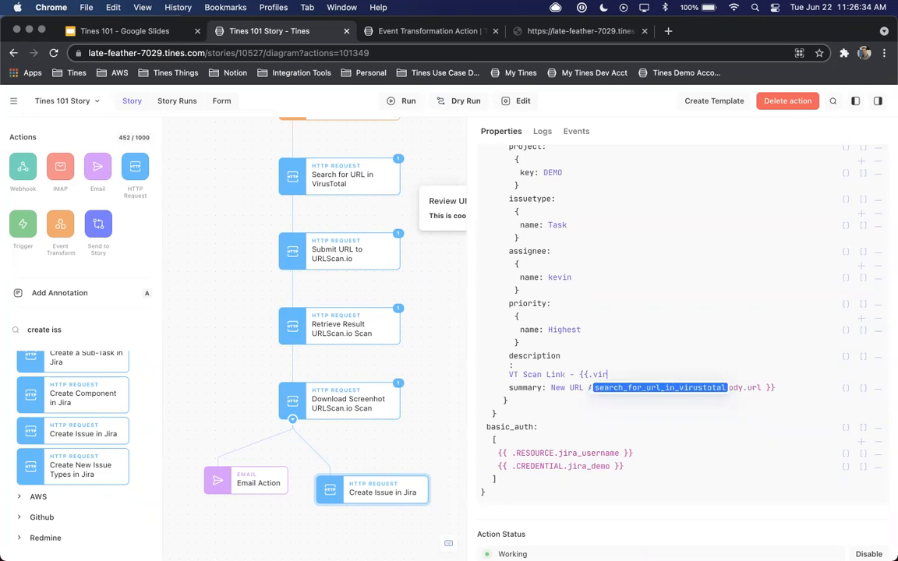
pyautogui.press('Return')
pyautogui.write('.')
pyautogui.press('Return')
pyautogui.write('.per')
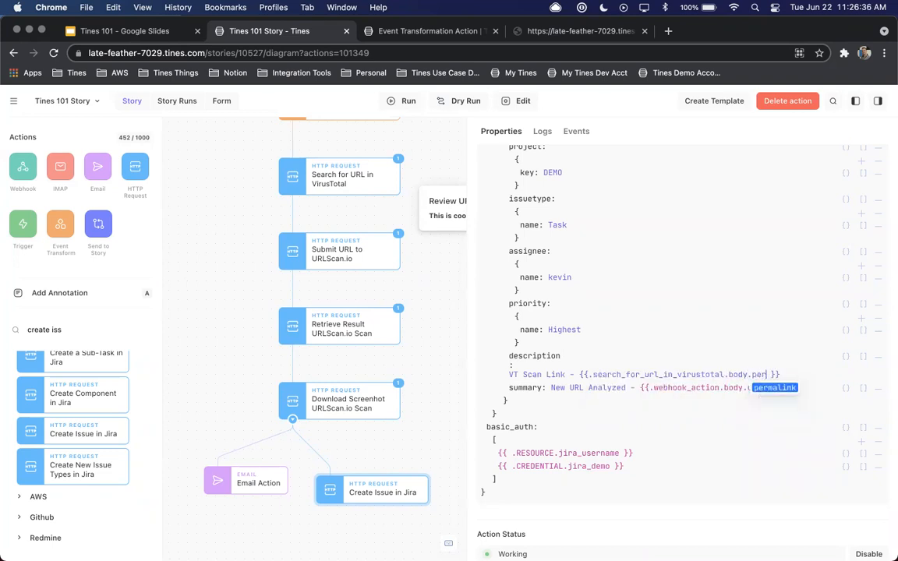
pyautogui.press('Return')
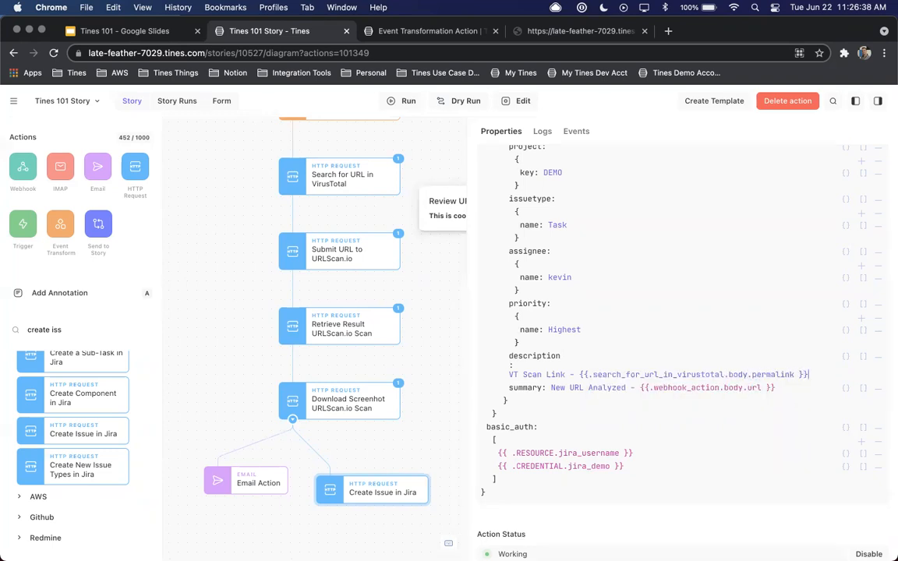
# Add a second description line reading "URLScan - {{.submit_url_to_urlscan_io.body.result }}"
pyautogui.press('Return')
pyautogui.write('URL ')
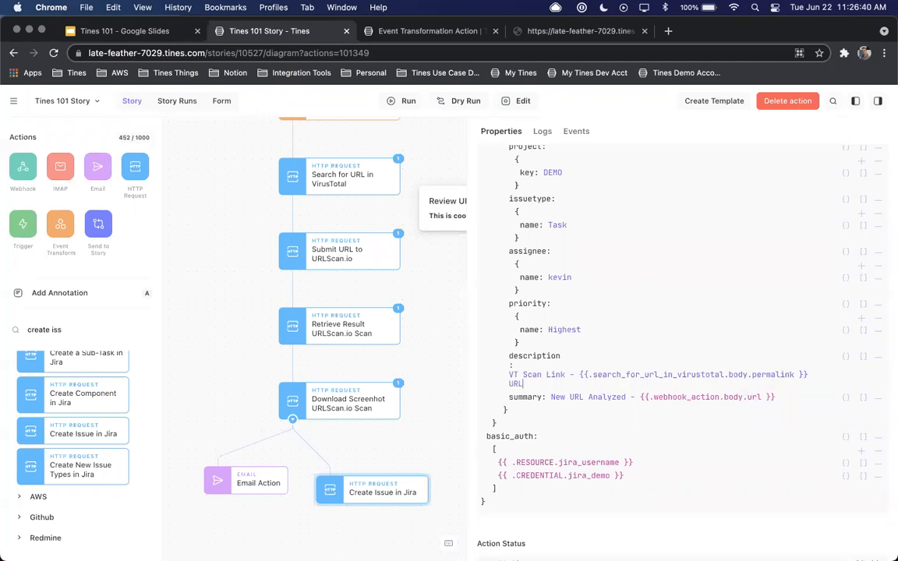
pyautogui.write('Scan - {{.')
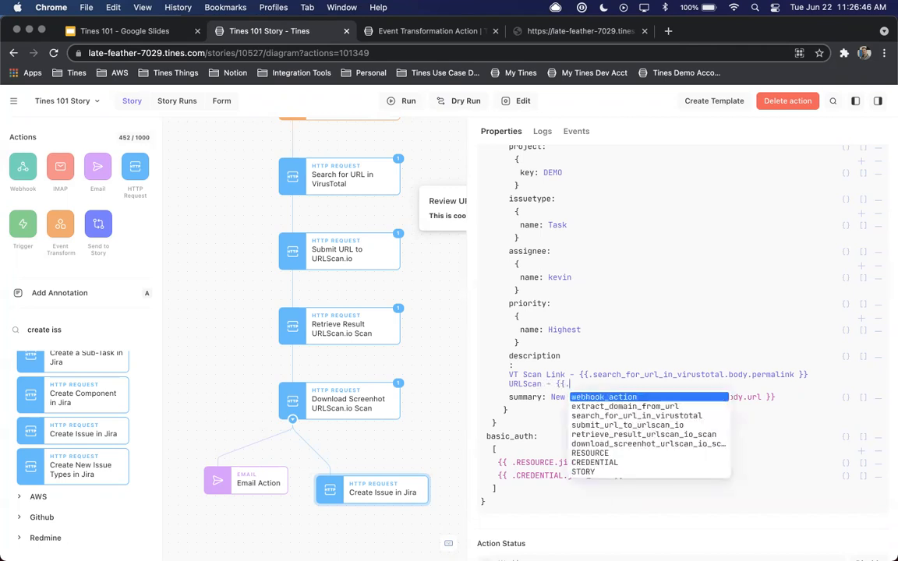
pyautogui.write('sub')
pyautogui.press('Return')
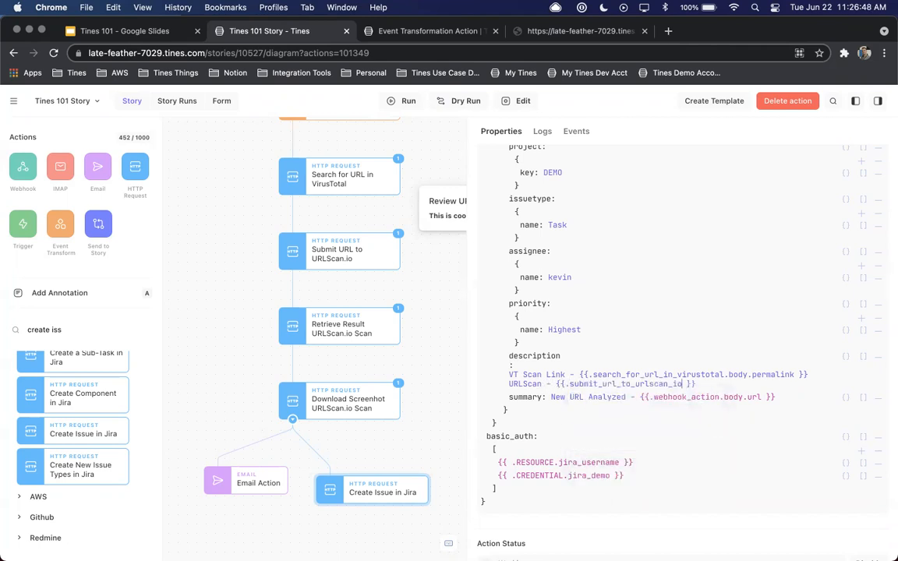
pyautogui.write('.')
pyautogui.press('Return')
pyautogui.write('.r')
pyautogui.press('Return')
pyautogui.press('Return')
# Add a third description line reading "URLScan Screenshot - {{.retrieve_result_urlscan_io_scan.body.task.screenshotURL }}"
pyautogui.write('URL ')
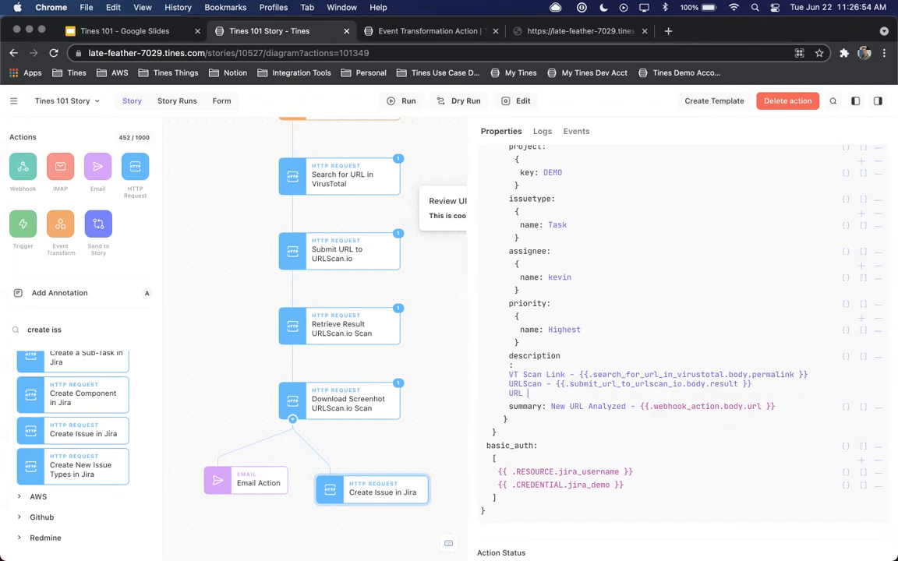
pyautogui.write('Scan Screenshot - {{.')
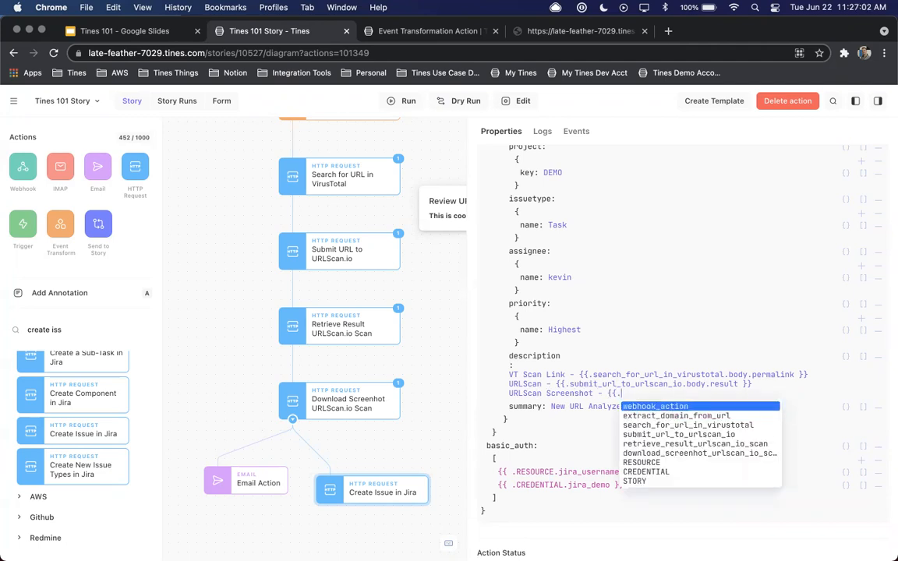
pyautogui.write('R')
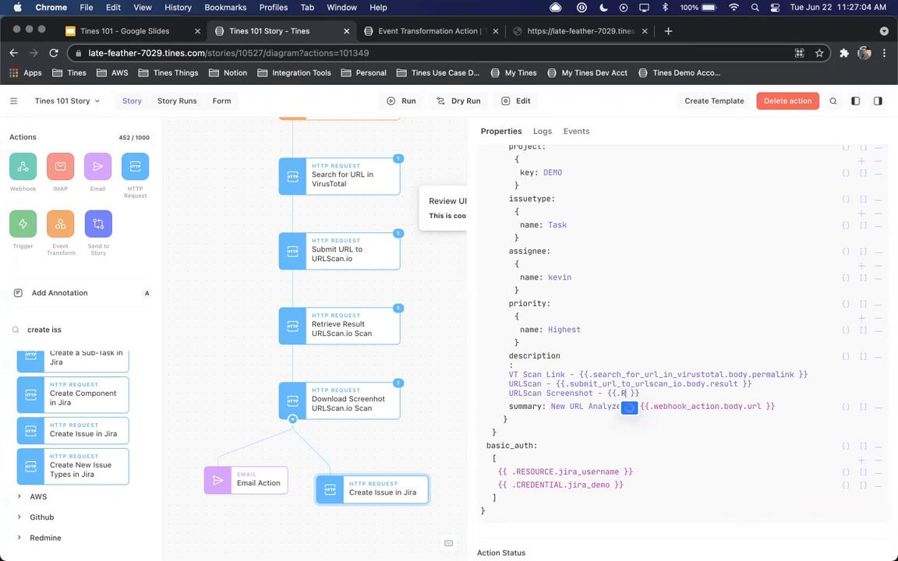
pyautogui.press('BackSpace')
pyautogui.write('urls')
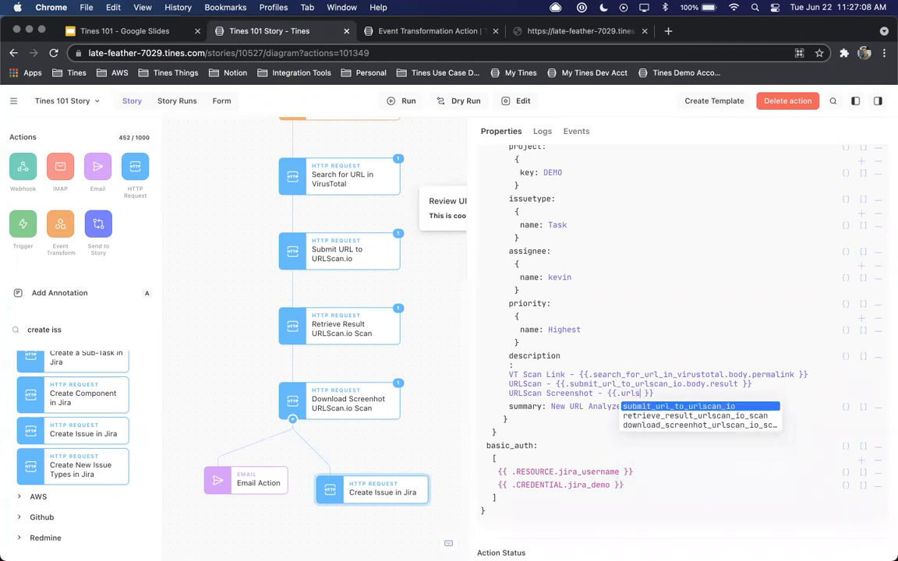
pyautogui.press('Down')
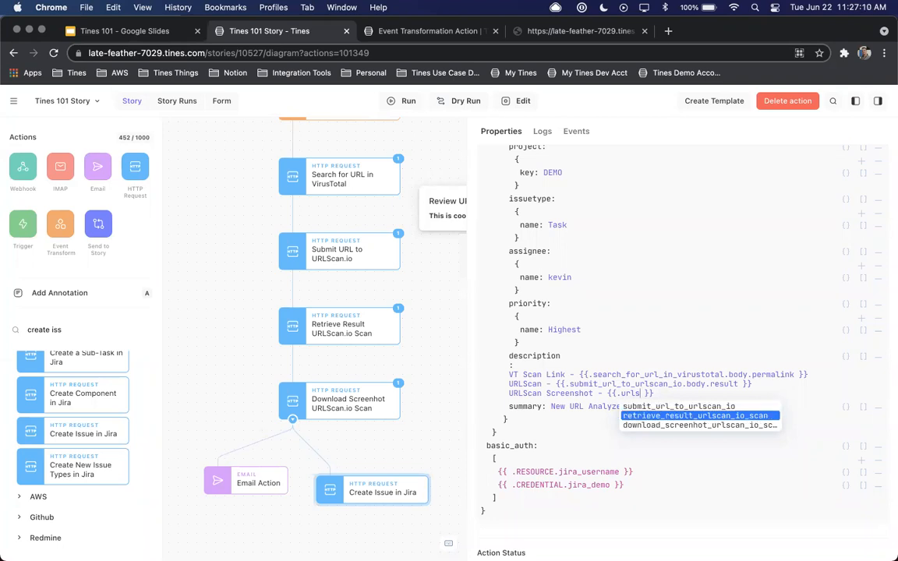
pyautogui.press('Return')
pyautogui.write('.body.')
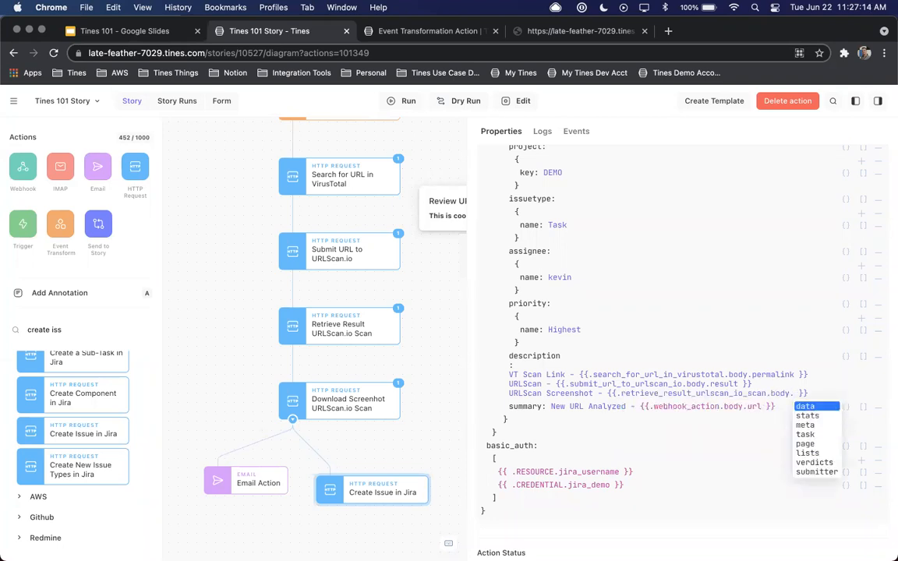
pyautogui.write('task.')
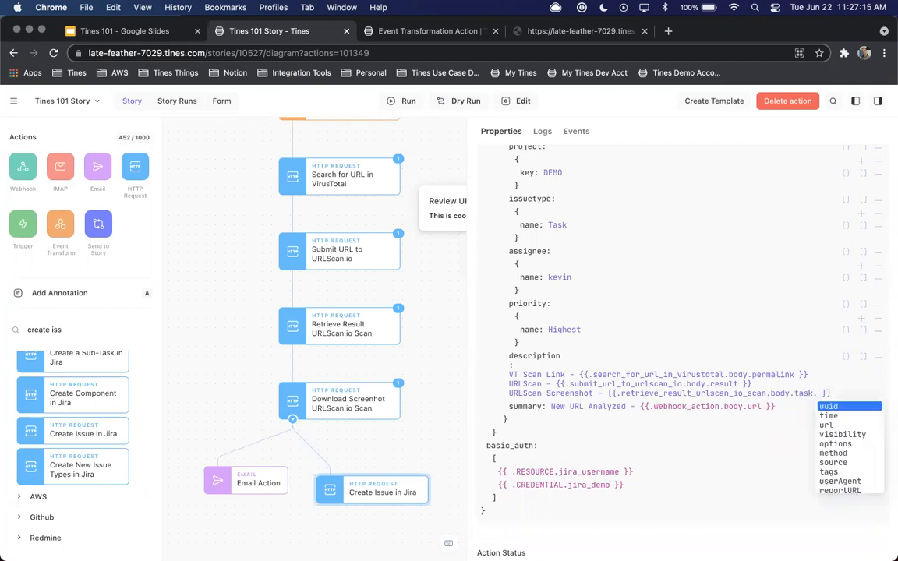
pyautogui.write('screenshotURL')
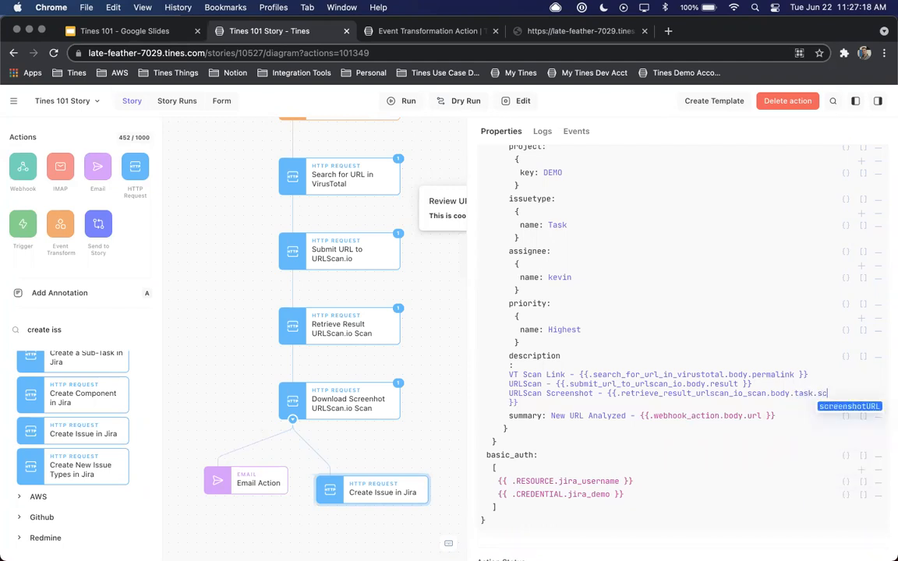
pyautogui.press('Return')
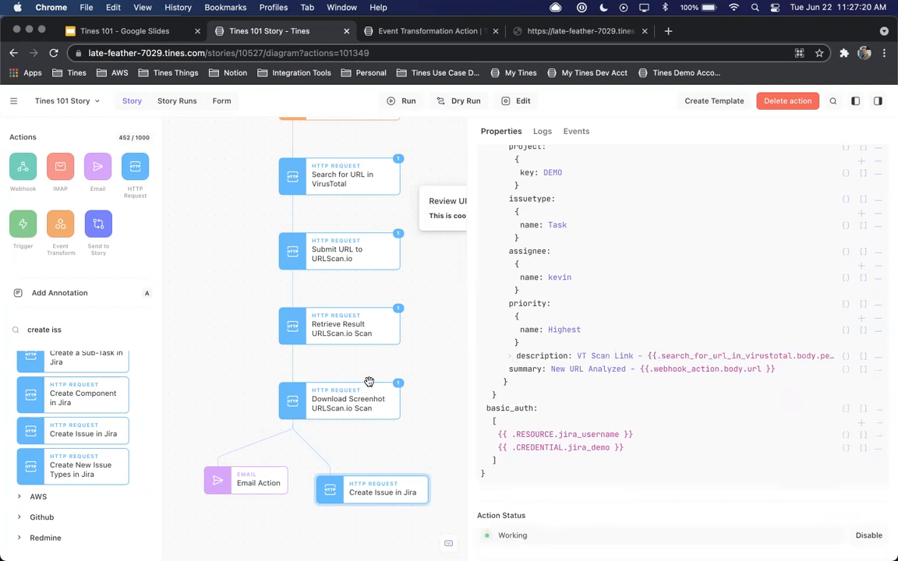
# Review the full issue description and summary, and narrow the properties area
pyautogui.click(507, 358)
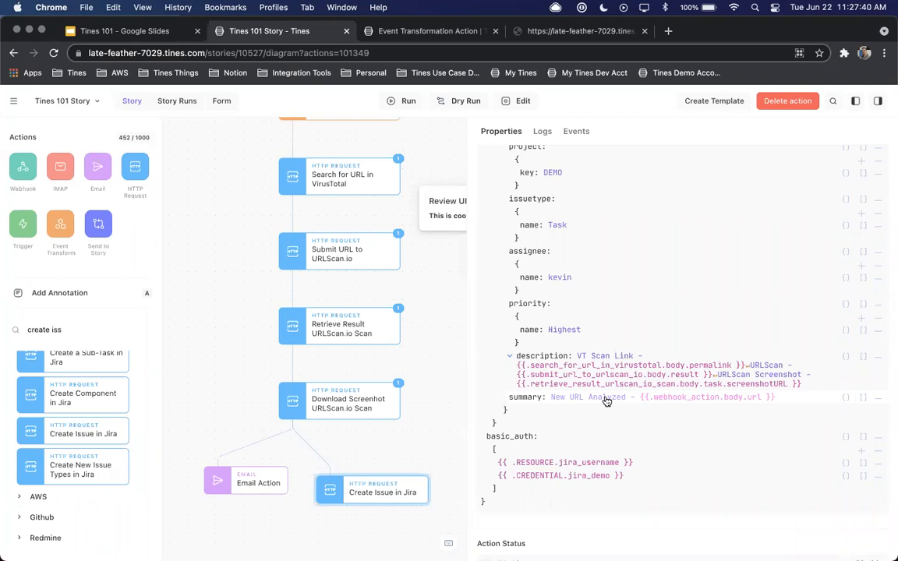
pyautogui.click(667, 401)
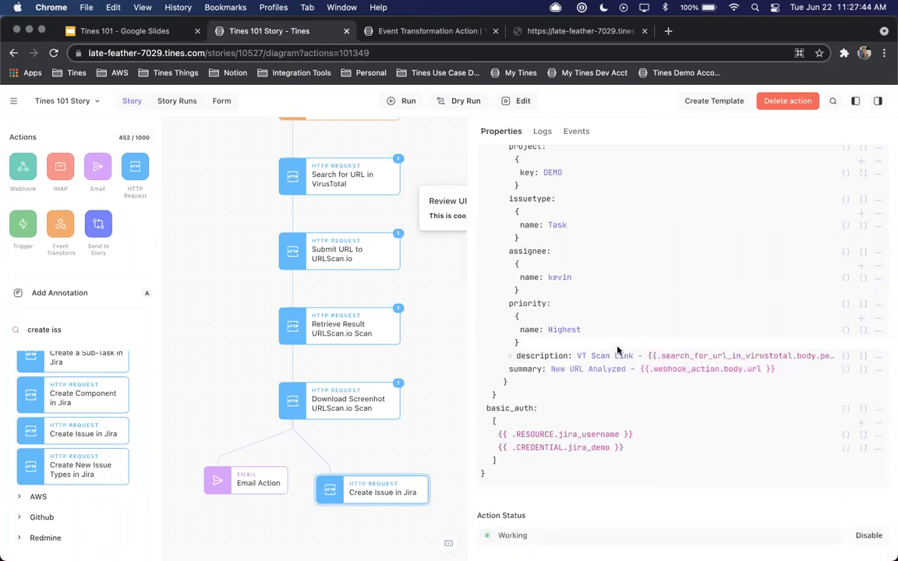
pyautogui.moveTo(466, 287); pyautogui.dragTo(555, 287)
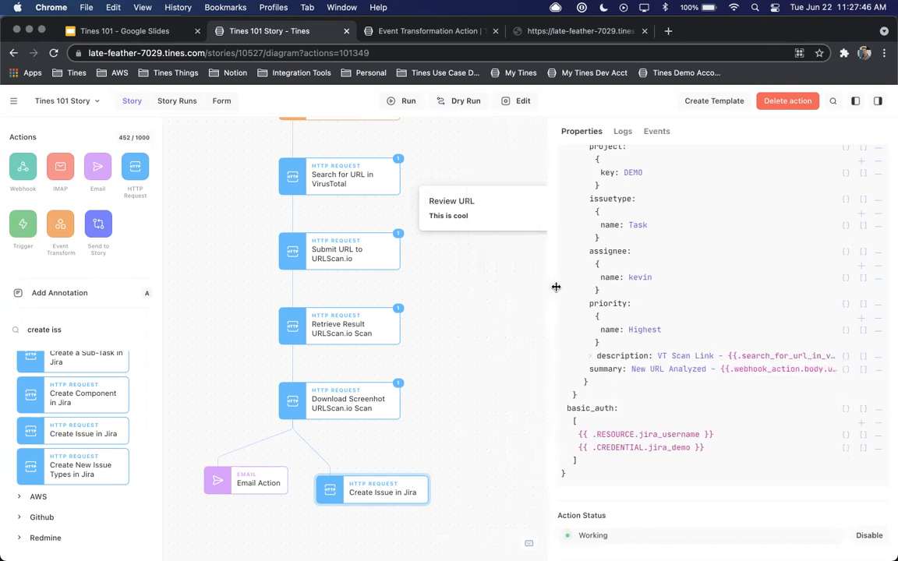
# Review the full body text of Email Action and collapse it again
pyautogui.scroll(3, 483, 297)
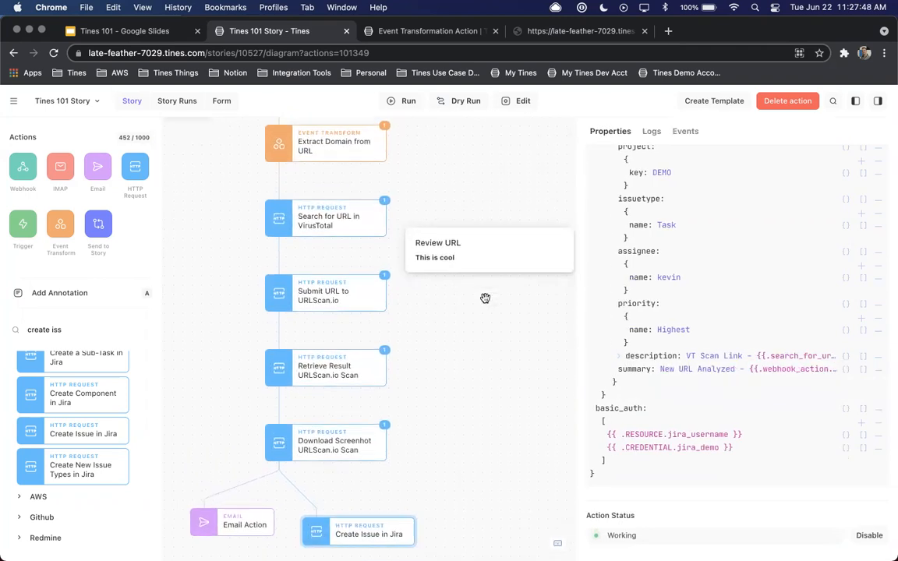
pyautogui.click(234, 522)
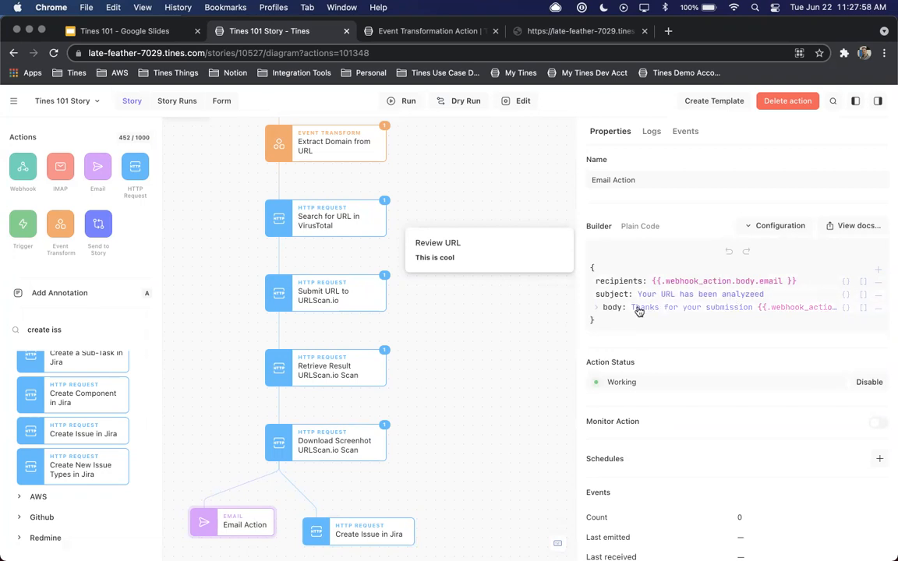
pyautogui.click(595, 308)
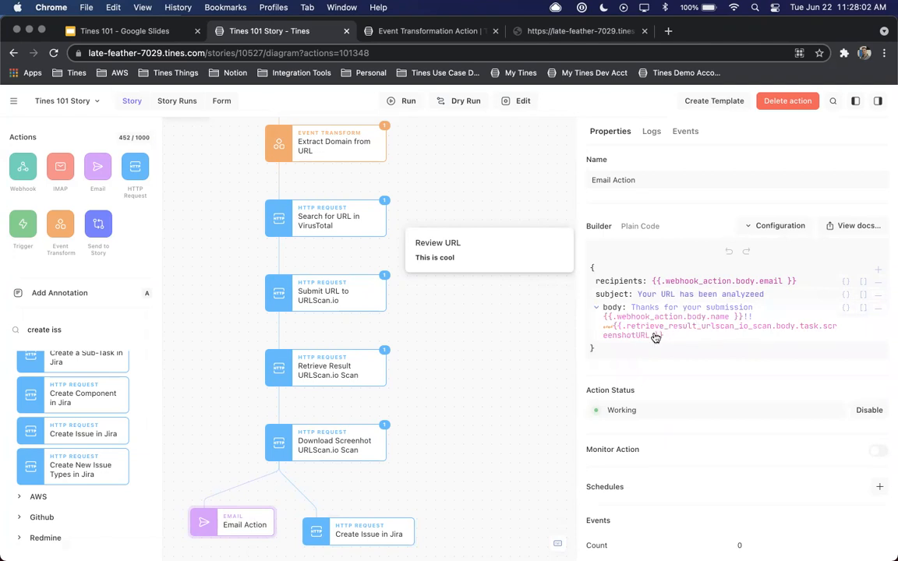
pyautogui.click(595, 308)
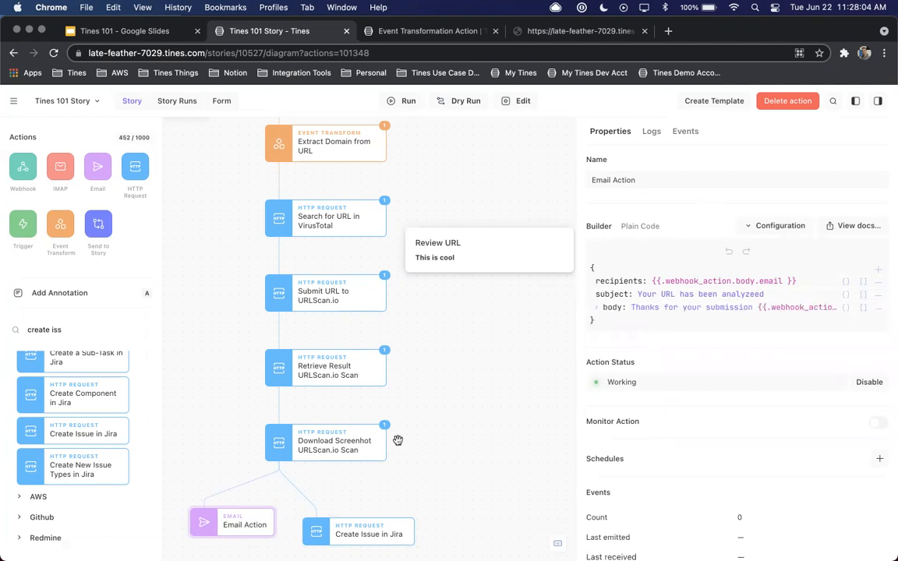
# Move Create Issue in Jira level with Email Action beneath Download Screenhot URLScan.io Scan
pyautogui.moveTo(362, 529); pyautogui.dragTo(389, 518)
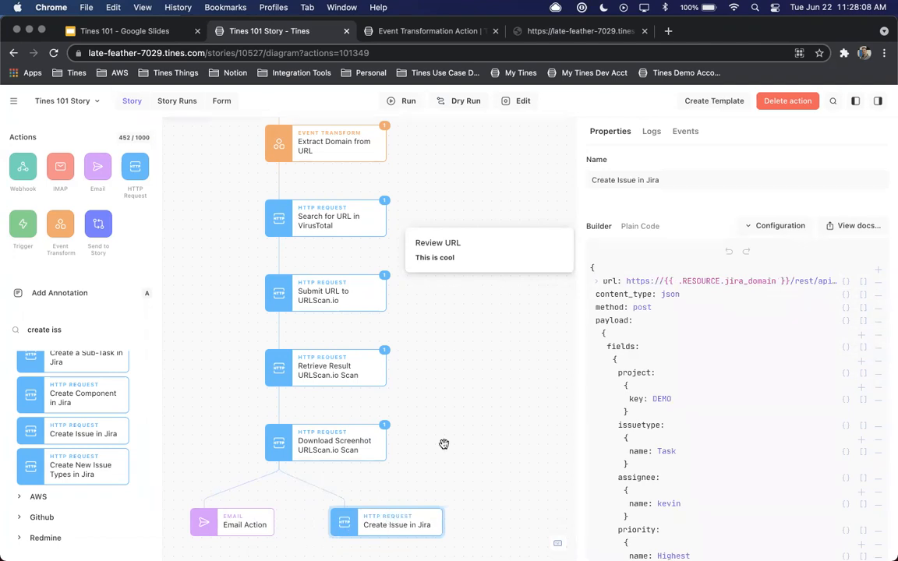
pyautogui.hscroll(-2, 443, 444)
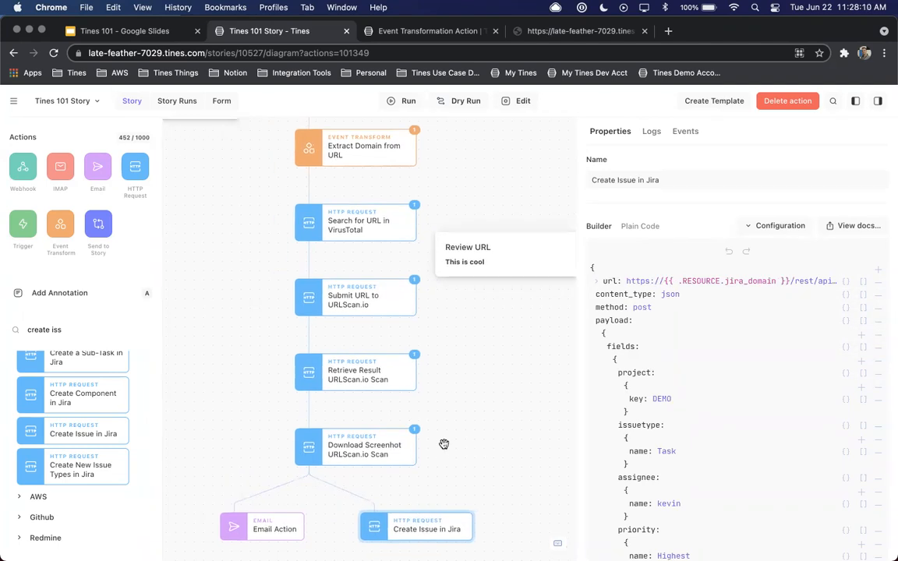
pyautogui.scroll(6, 444, 444)
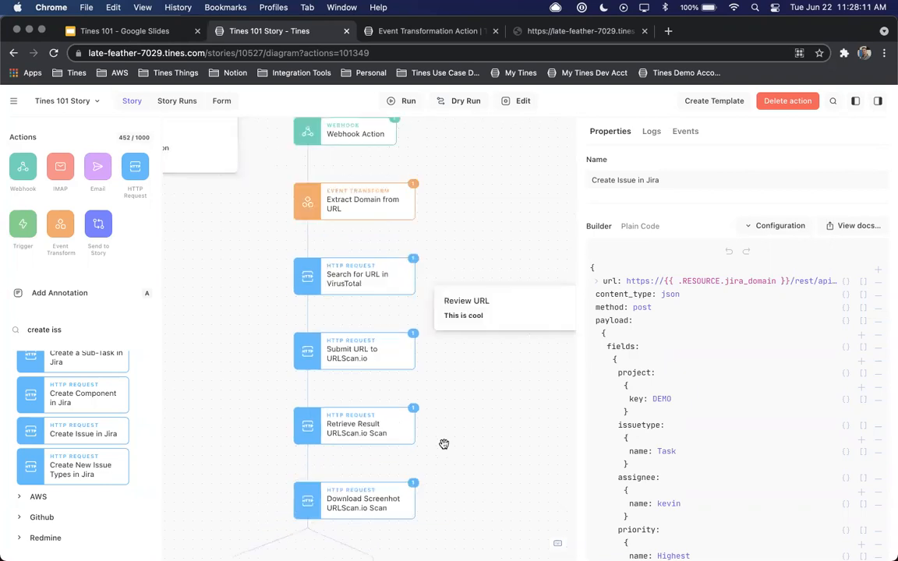
# Delete all events from every action in the Tines 101 Story
pyautogui.click(491, 366)
pyautogui.click(786, 101)
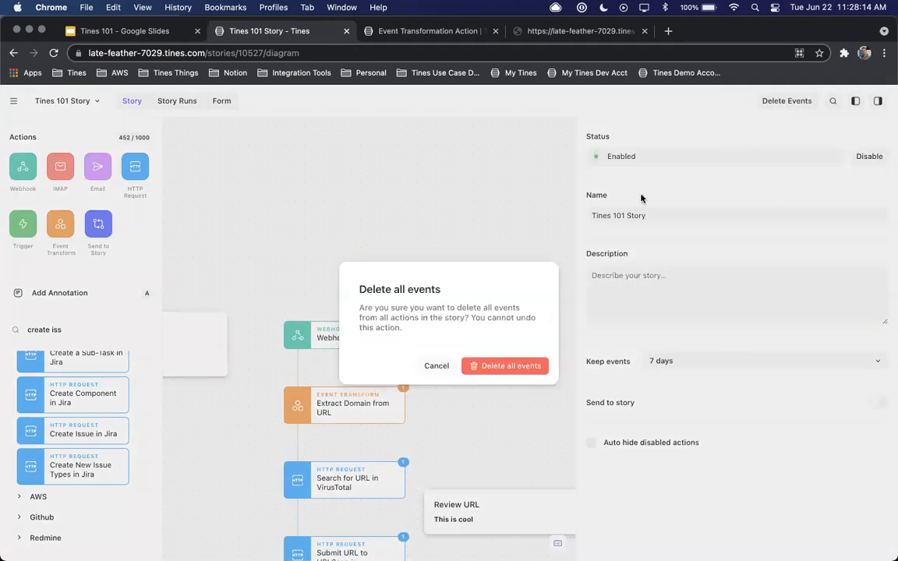
pyautogui.click(521, 365)
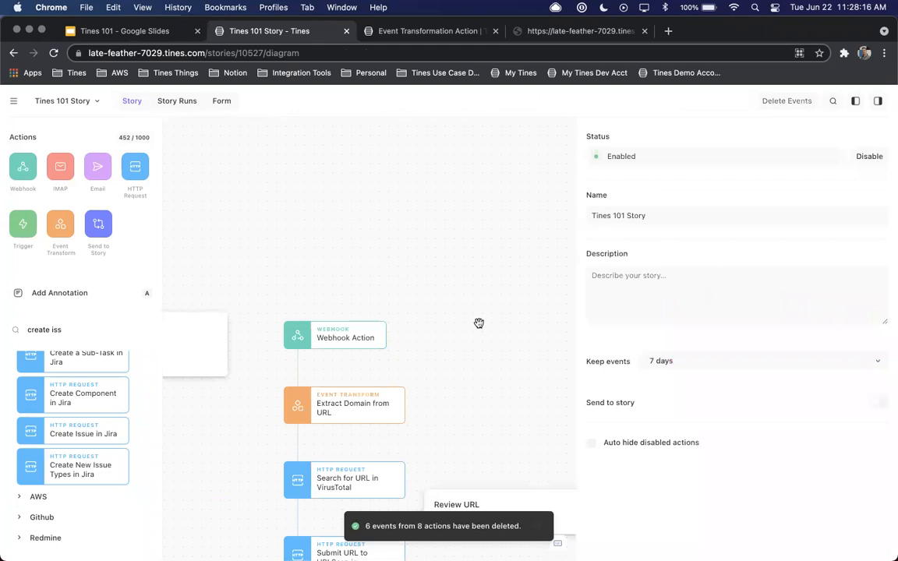
pyautogui.scroll(-3, 479, 322)
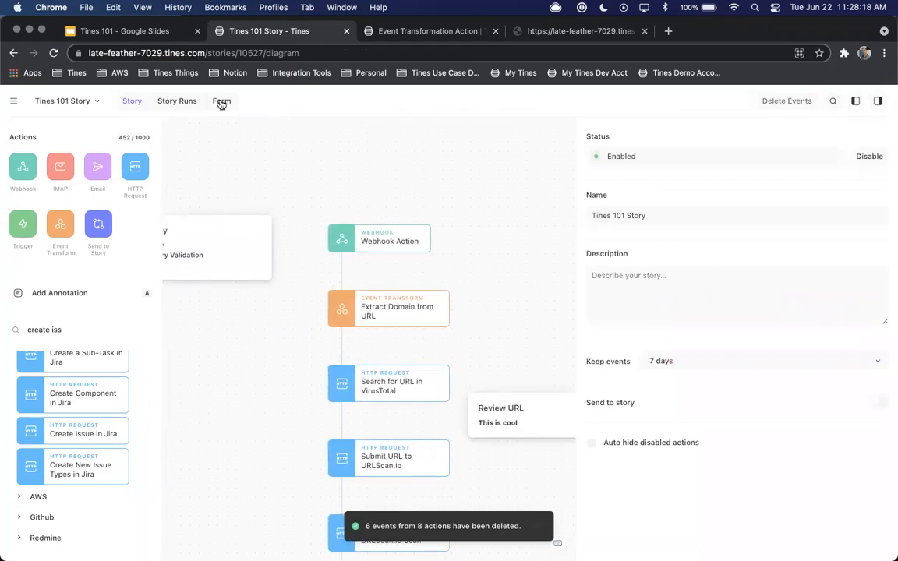
# Fill in the Tines 101 Form with the submitter's name and email, and the company Tines
pyautogui.click(221, 101)
pyautogui.click(347, 229)
pyautogui.write('Kevu')
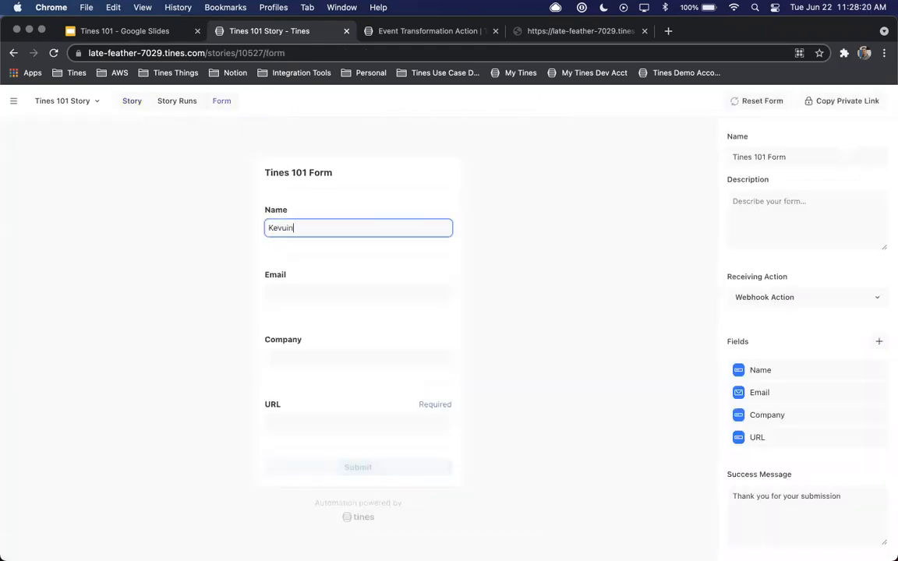
pyautogui.write('in')
pyautogui.press('Tab')
pyautogui.press('Tab')
pyautogui.write('Tines')
pyautogui.press('Tab')
pyautogui.write('h')
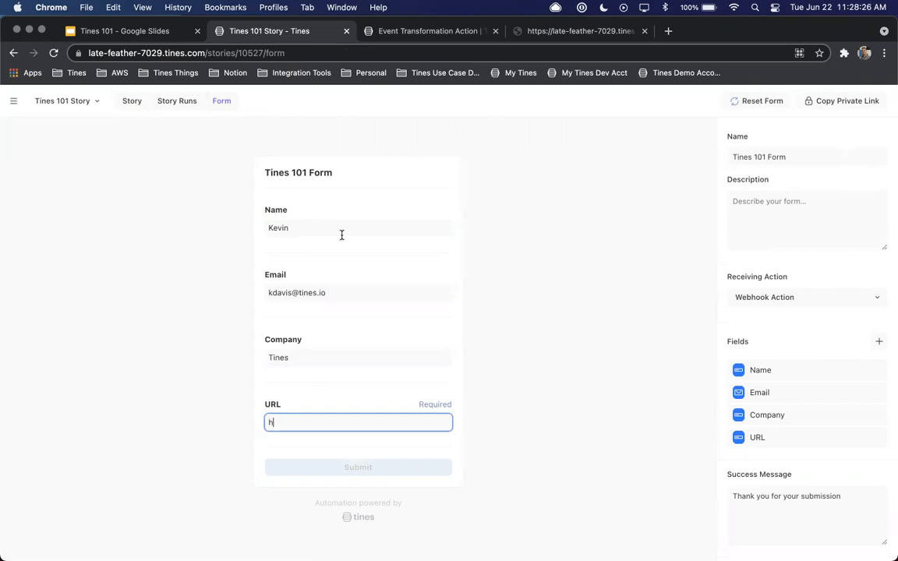
pyautogui.write('ttpos://')
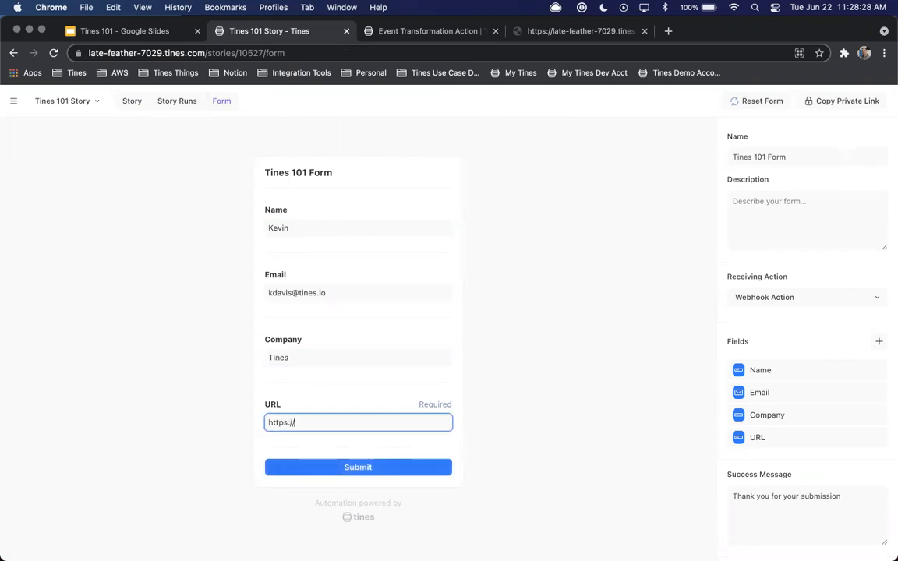
pyautogui.write('www.tines.com')
pyautogui.click(349, 468)
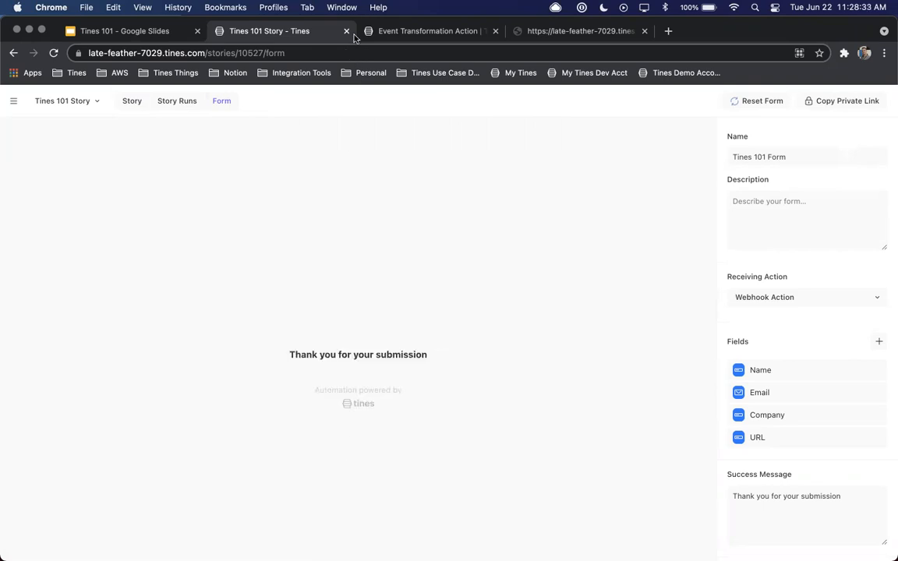
# Check Webhook Action and Extract Domain from URL in the story diagram, hide the actions list and widen the properties area
pyautogui.click(134, 102)
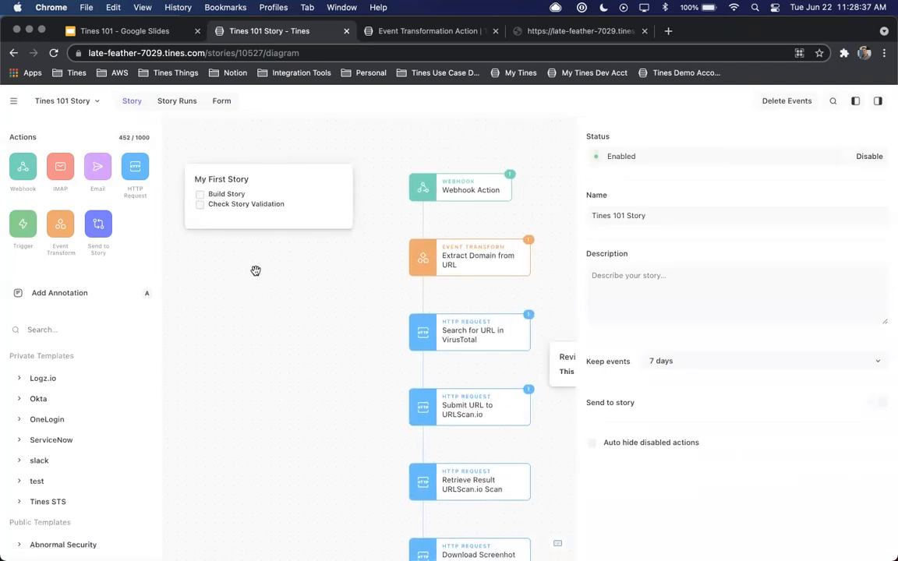
pyautogui.click(424, 182)
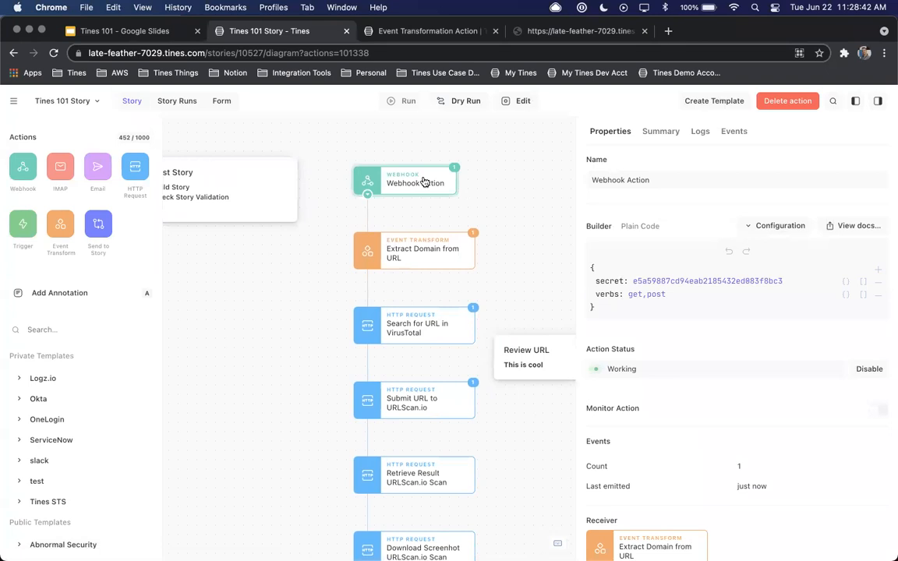
pyautogui.click(450, 249)
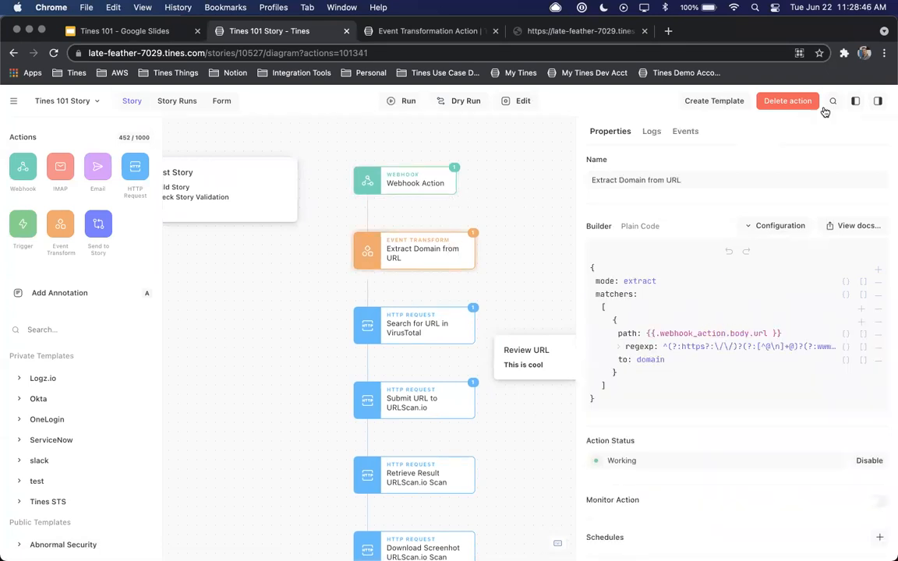
pyautogui.click(854, 100)
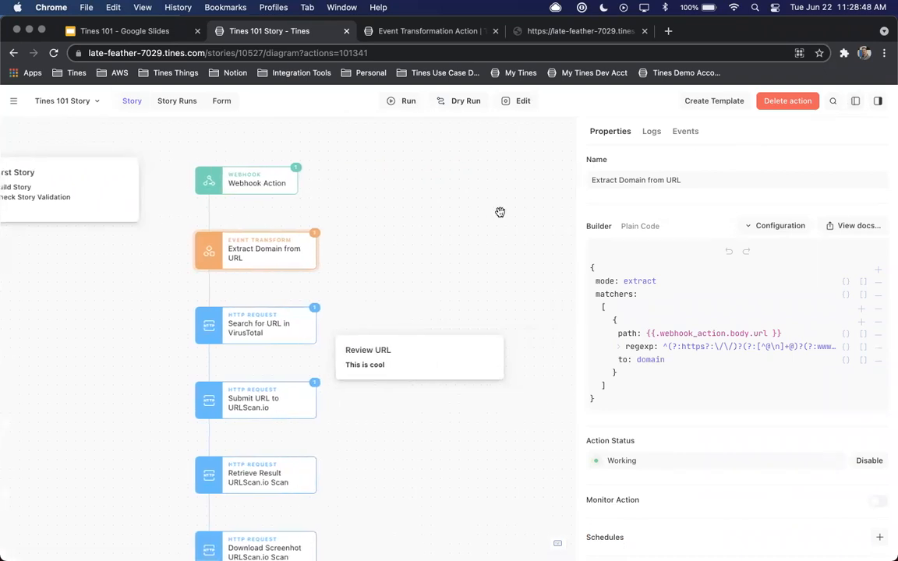
pyautogui.moveTo(575, 225); pyautogui.dragTo(489, 225)
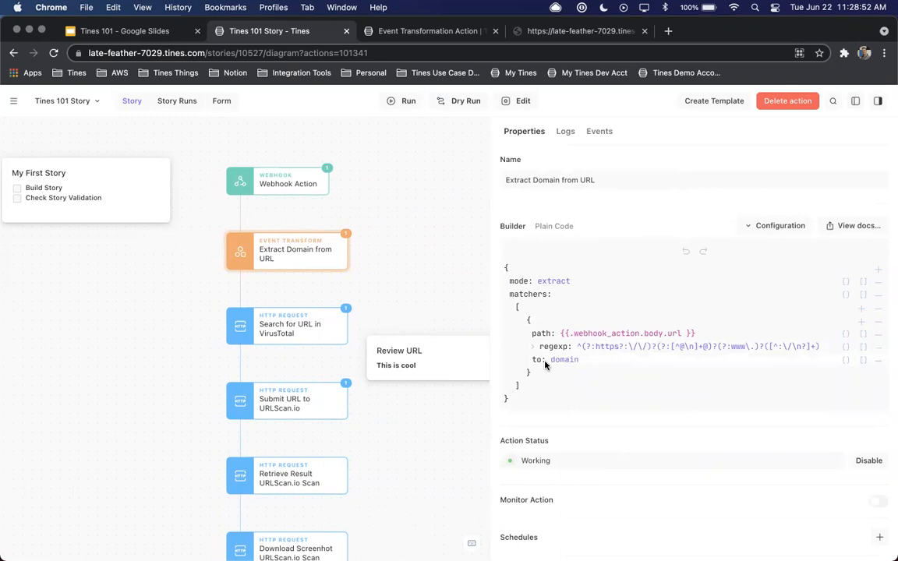
# Review the VirusTotal search, the three URLScan.io requests and Email Action one after another in the story diagram
pyautogui.click(309, 330)
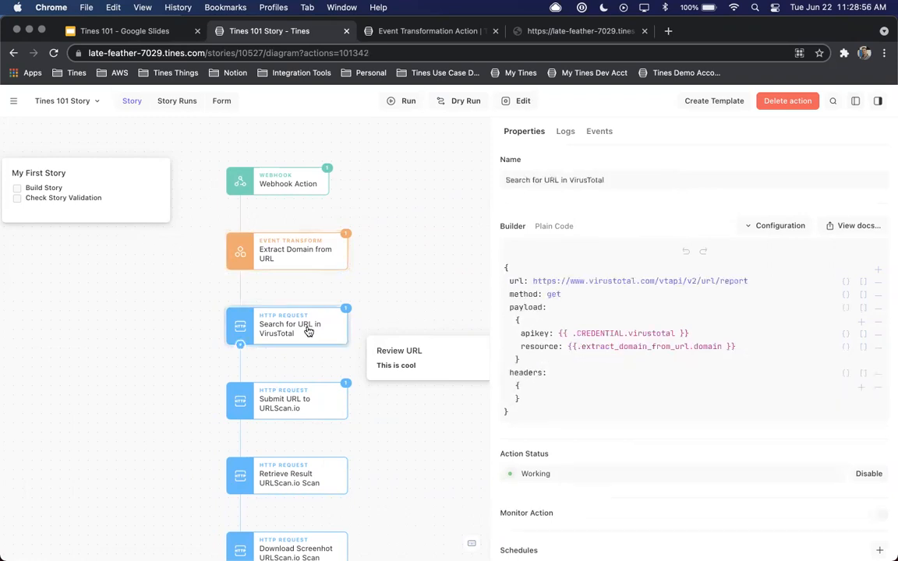
pyautogui.scroll(-3, 308, 331)
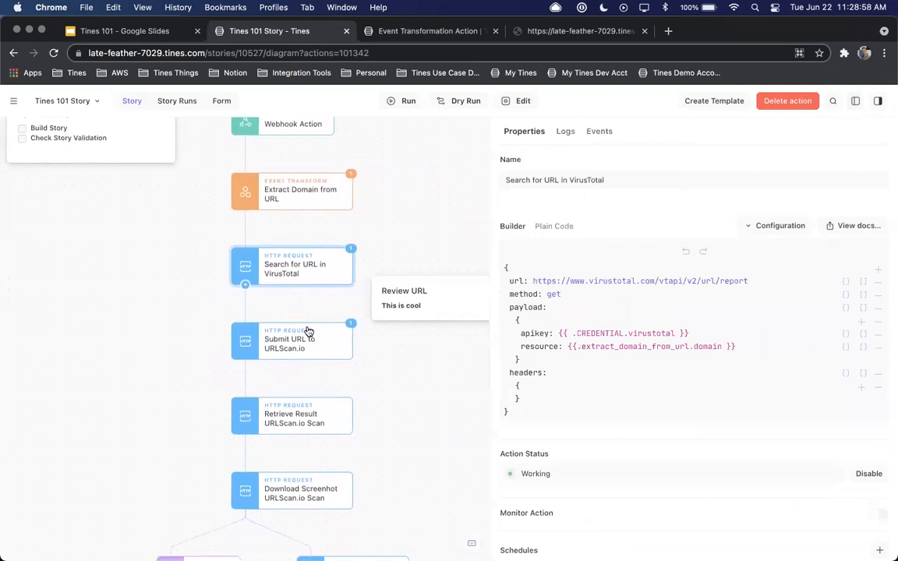
pyautogui.click(310, 341)
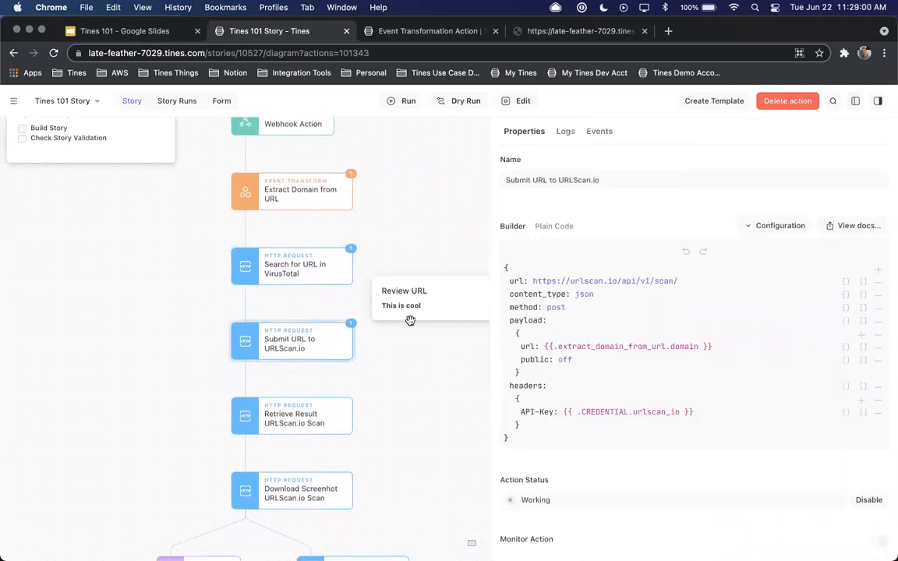
pyautogui.scroll(-4, 409, 320)
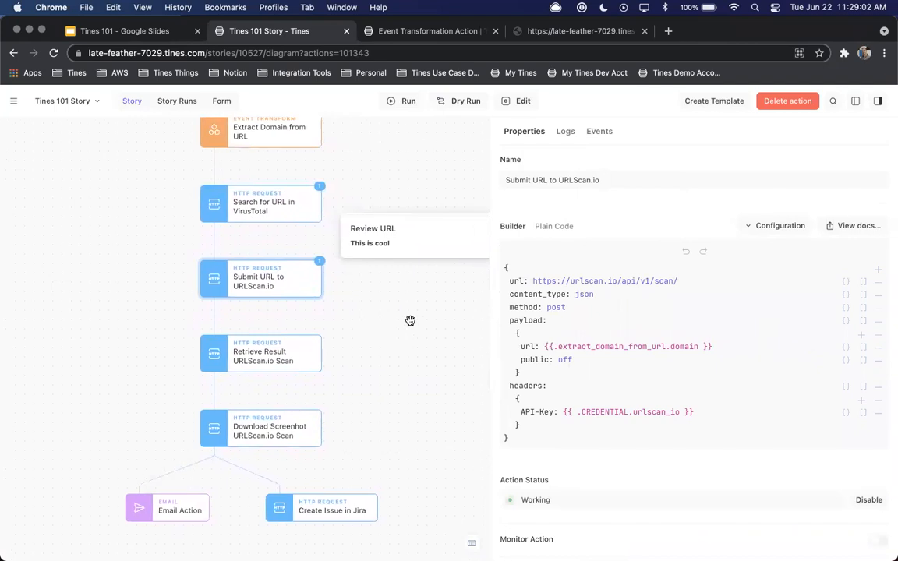
pyautogui.click(287, 358)
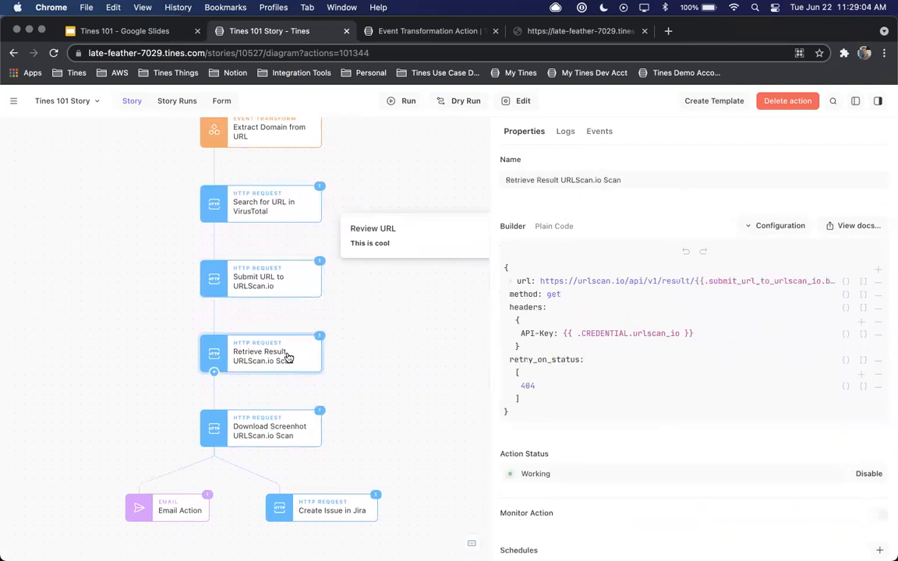
pyautogui.click(286, 433)
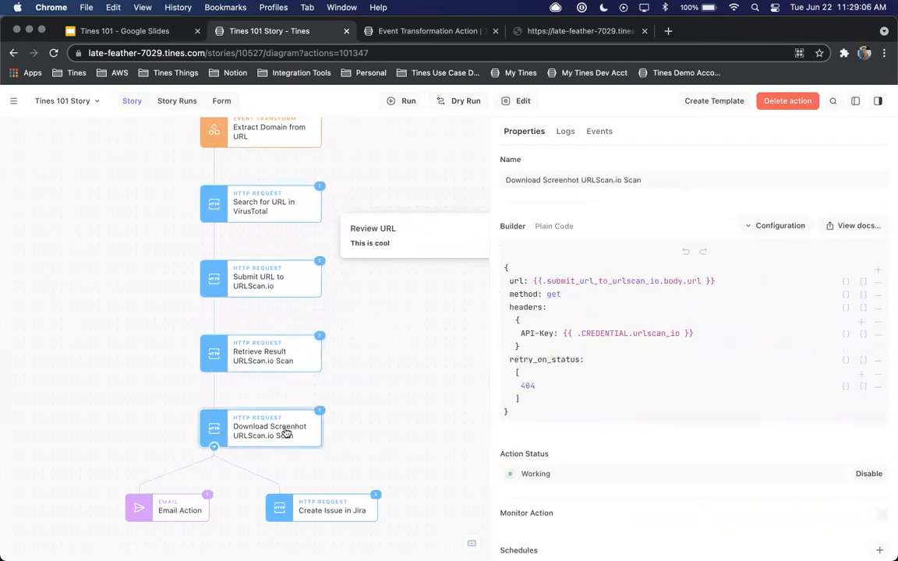
pyautogui.click(167, 511)
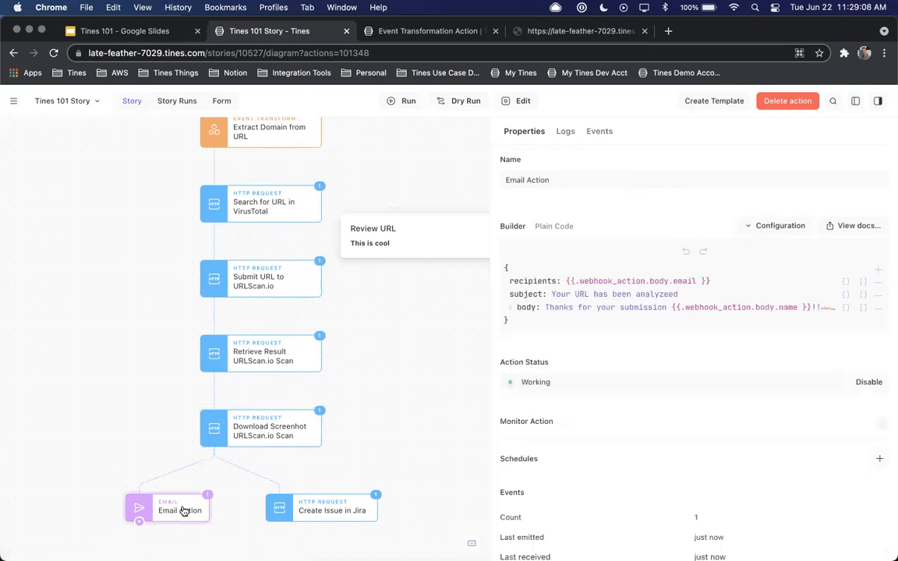
# Open the emitted event of Create Issue in Jira, expand its response body and copy the issue key DEMO-4263
pyautogui.click(325, 507)
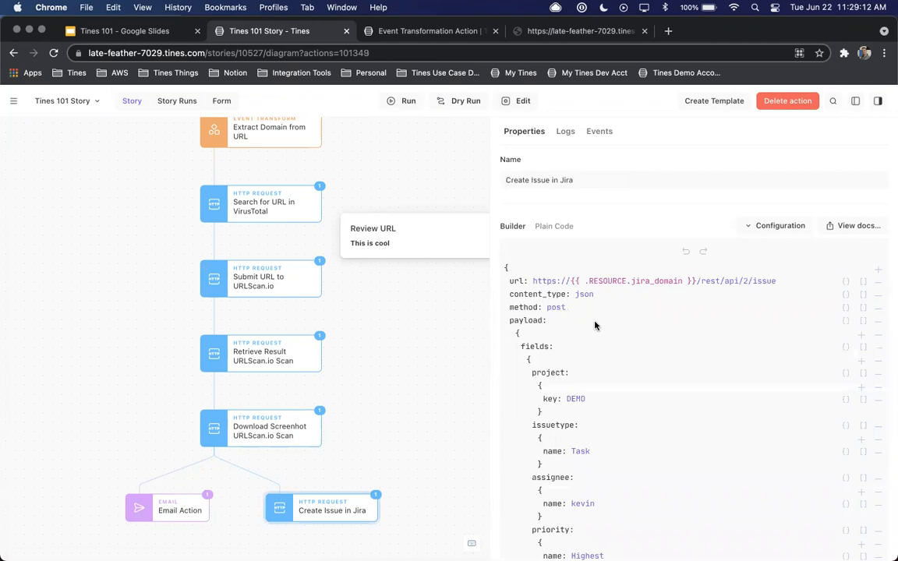
pyautogui.click(600, 131)
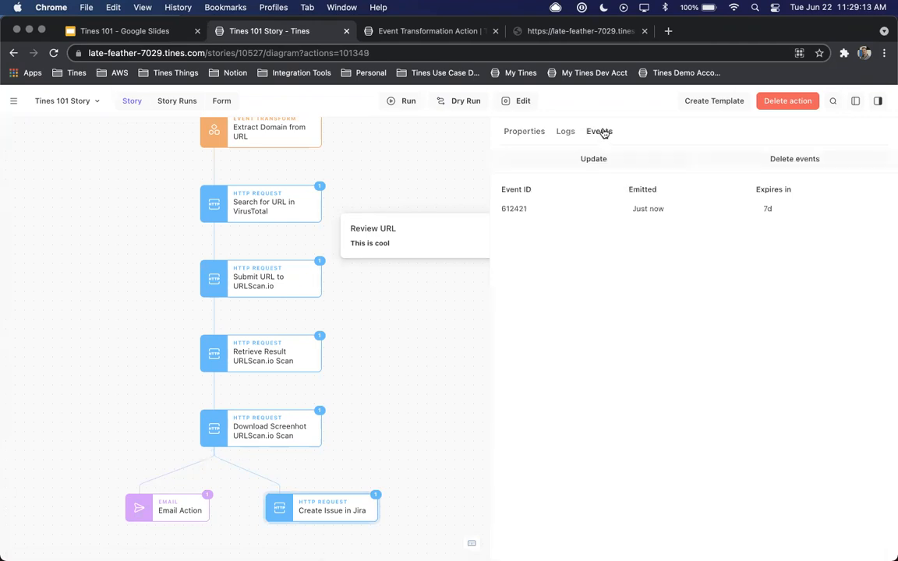
pyautogui.click(557, 209)
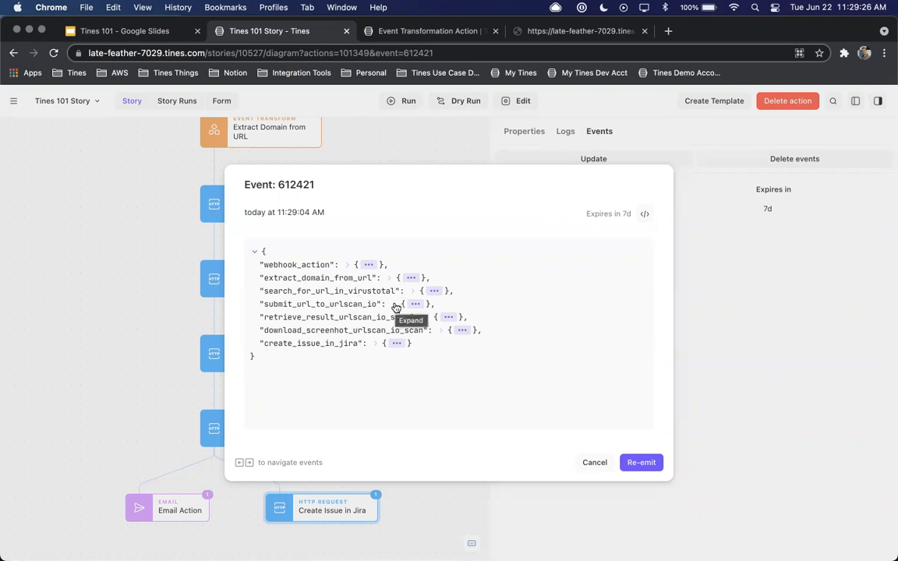
pyautogui.click(395, 344)
pyautogui.click(331, 356)
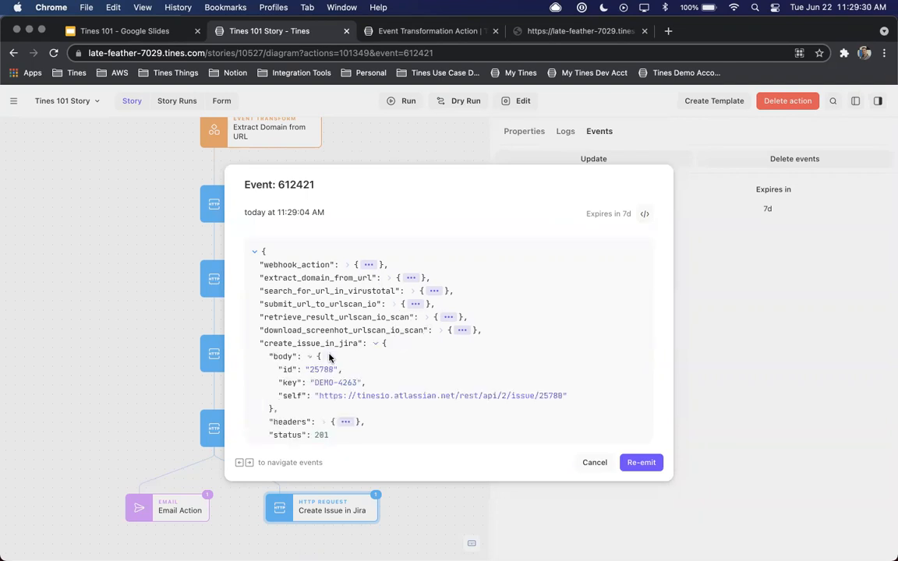
pyautogui.moveTo(315, 382); pyautogui.dragTo(358, 381)
pyautogui.press('super+c')
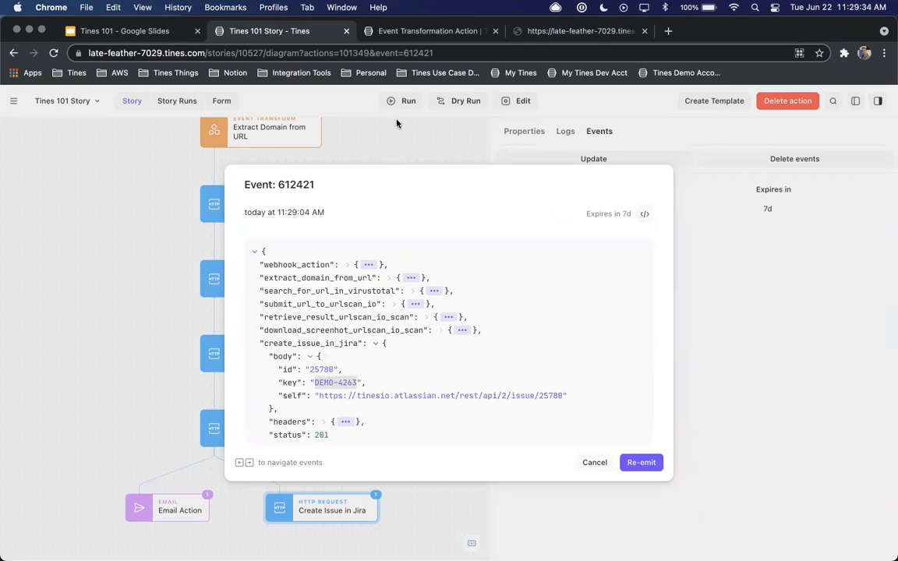
# Open the Jira issue DEMO-4263 on tinesio.atlassian.net in place of the Event Transformation Action documentation
pyautogui.click(382, 31)
pyautogui.click(399, 52)
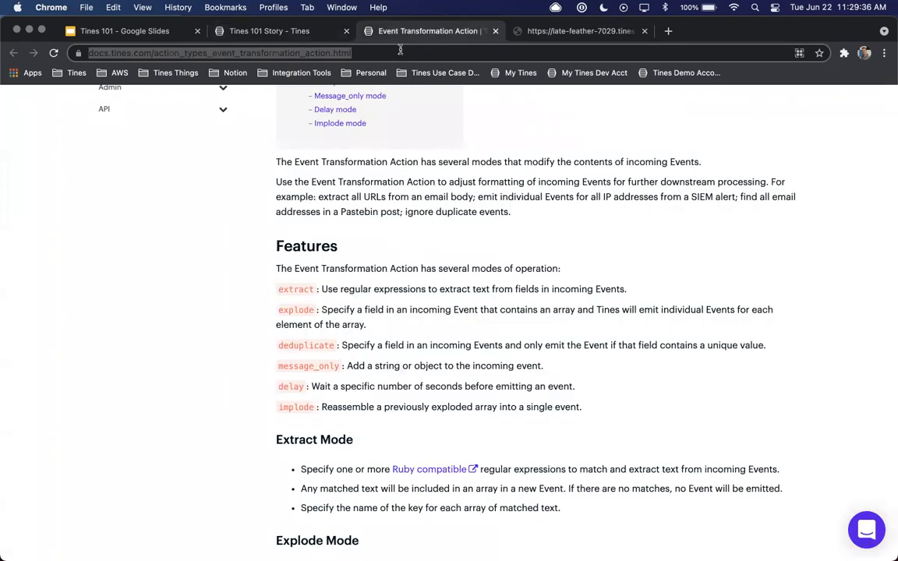
pyautogui.write('jir')
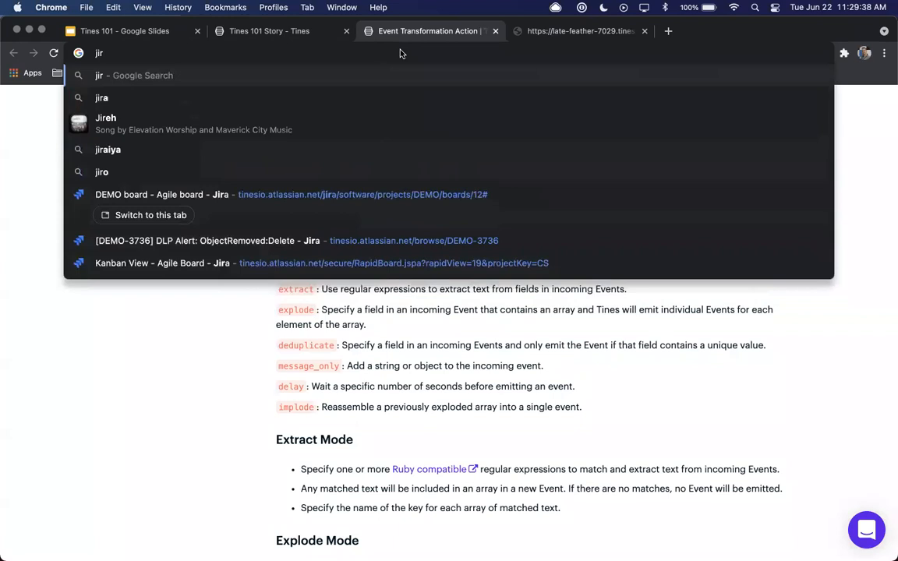
pyautogui.click(432, 244)
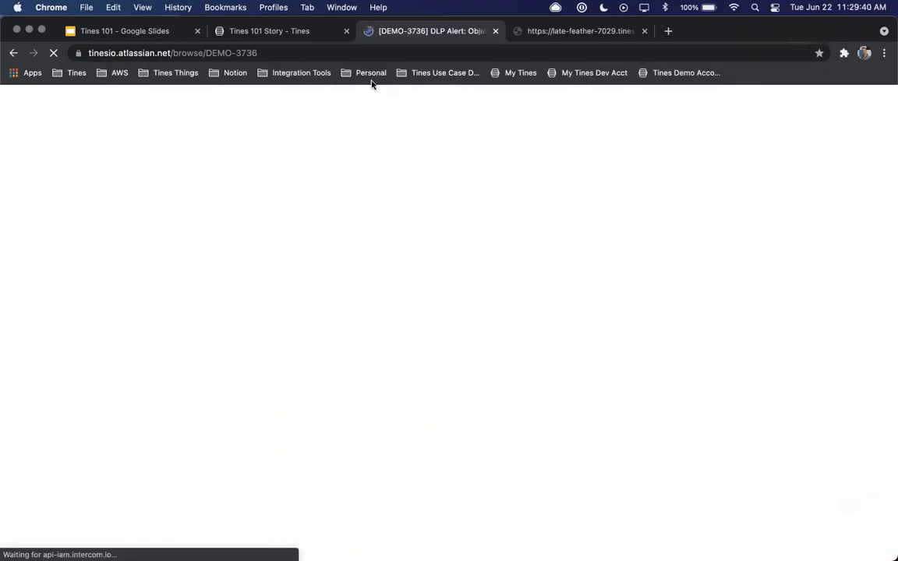
pyautogui.moveTo(312, 53); pyautogui.dragTo(235, 52)
pyautogui.press('super+v')
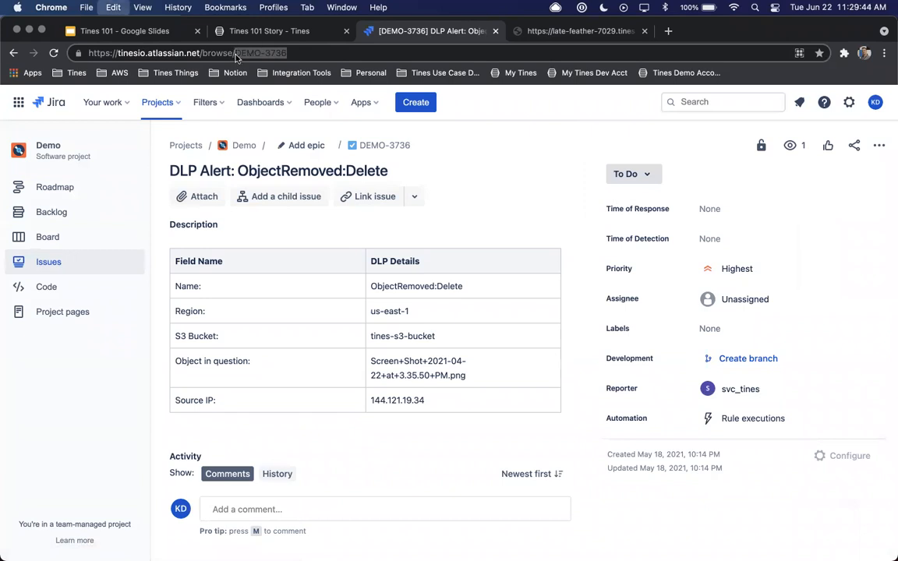
pyautogui.press('Return')
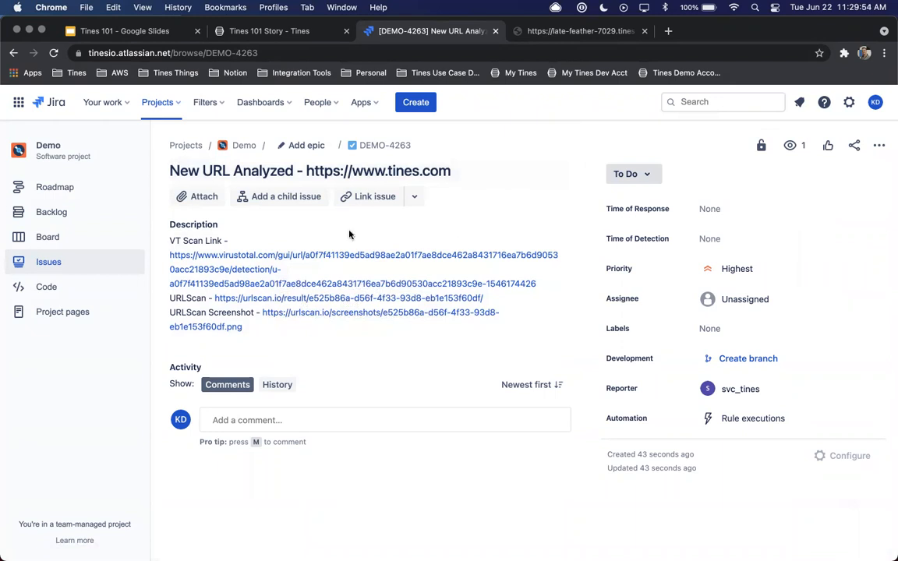
# Examine the VirusTotal report and the URLScan screenshot linked in the issue description, returning to the issue after each
pyautogui.click(200, 260)
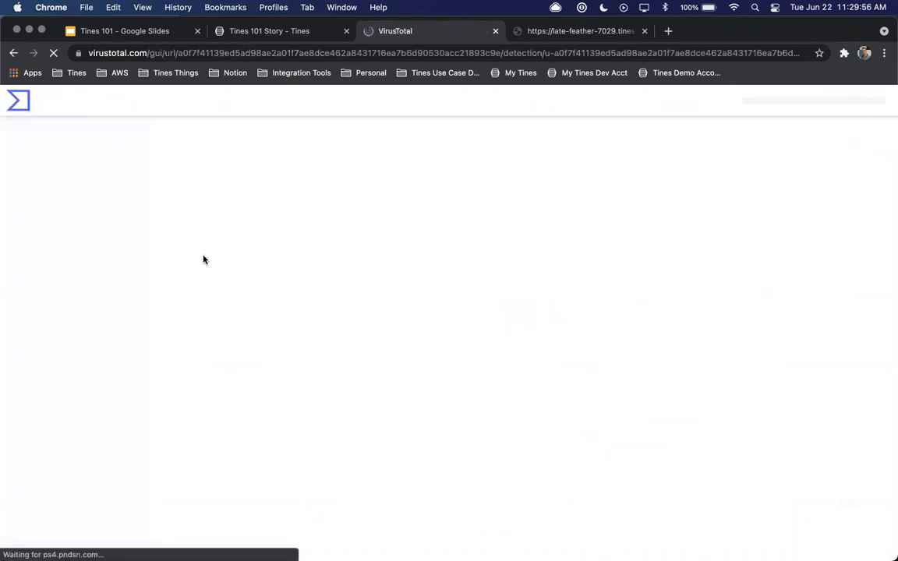
pyautogui.scroll(-10, 449, 256)
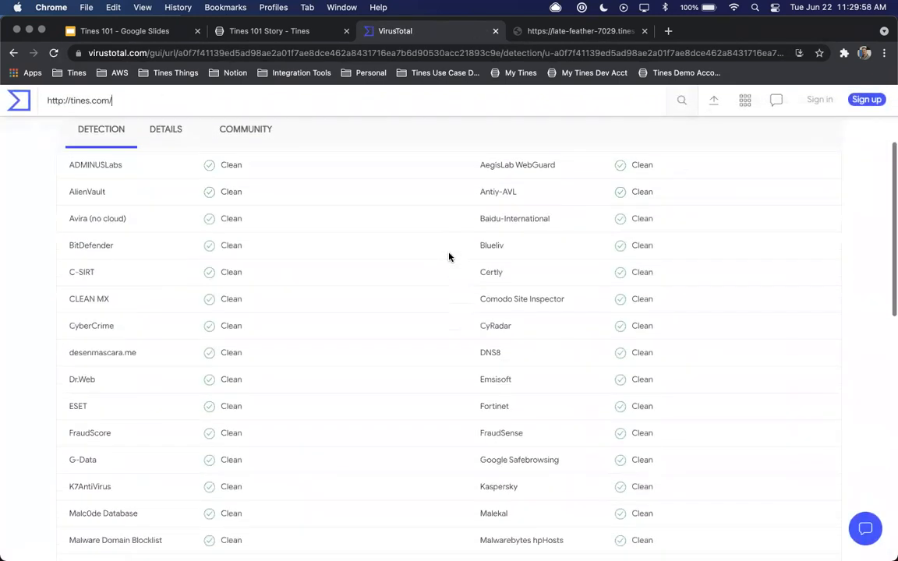
pyautogui.scroll(-5, 448, 257)
pyautogui.scroll(15, 448, 257)
pyautogui.scroll(1, 442, 160)
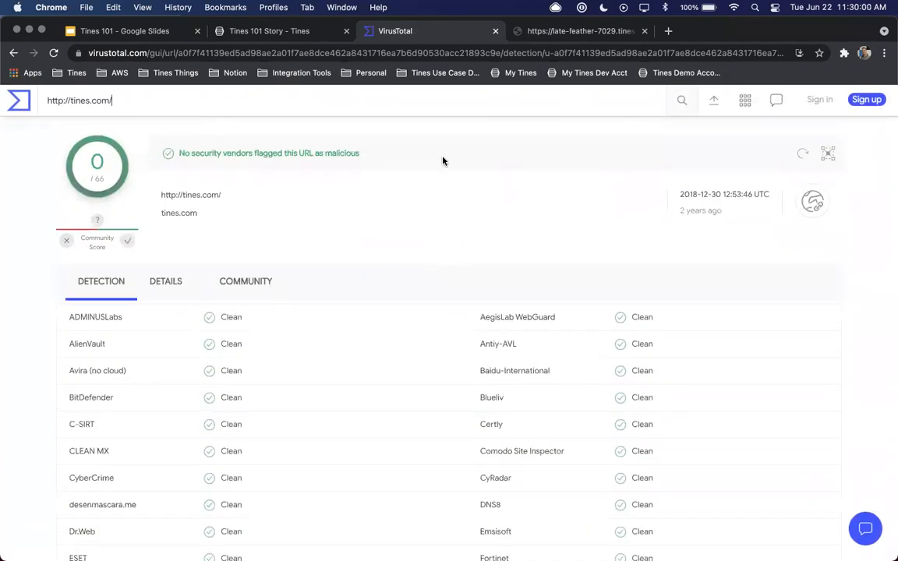
pyautogui.click(13, 53)
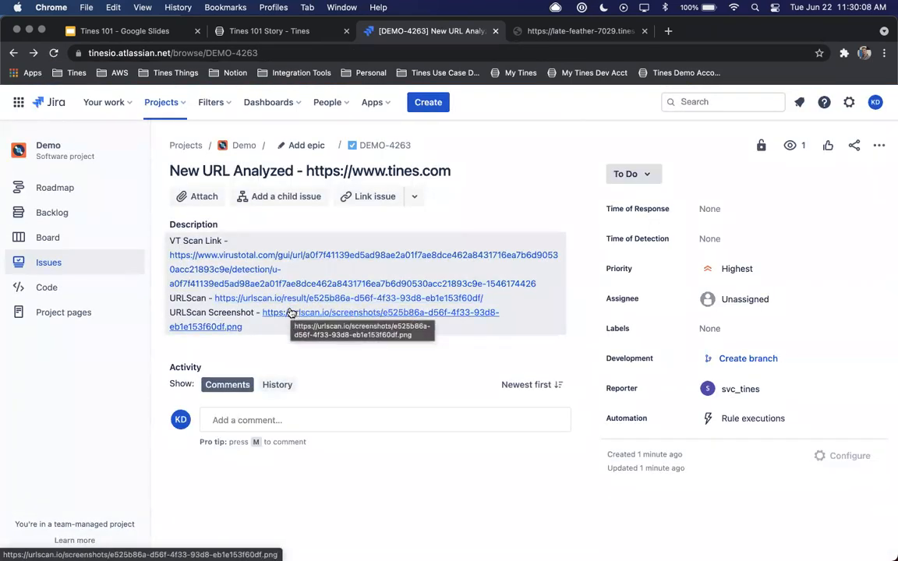
pyautogui.click(289, 314)
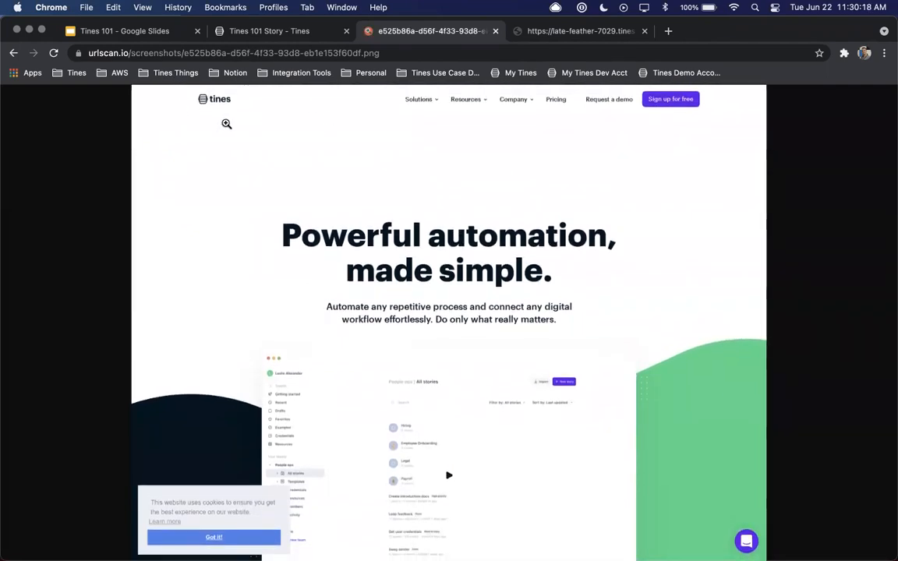
pyautogui.click(14, 52)
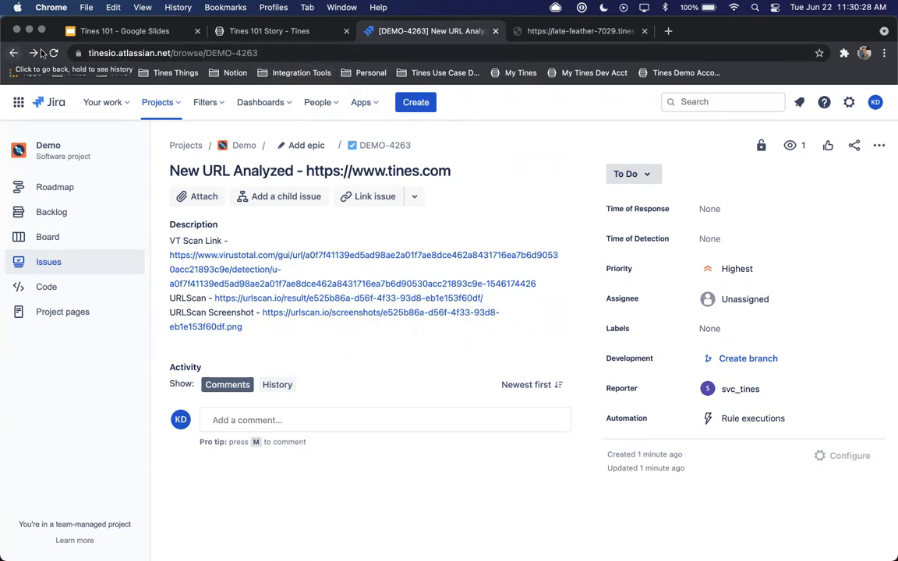
# Return to the DLP alert issue DEMO-3736 in Jira and copy its issue key
pyautogui.click(14, 53)
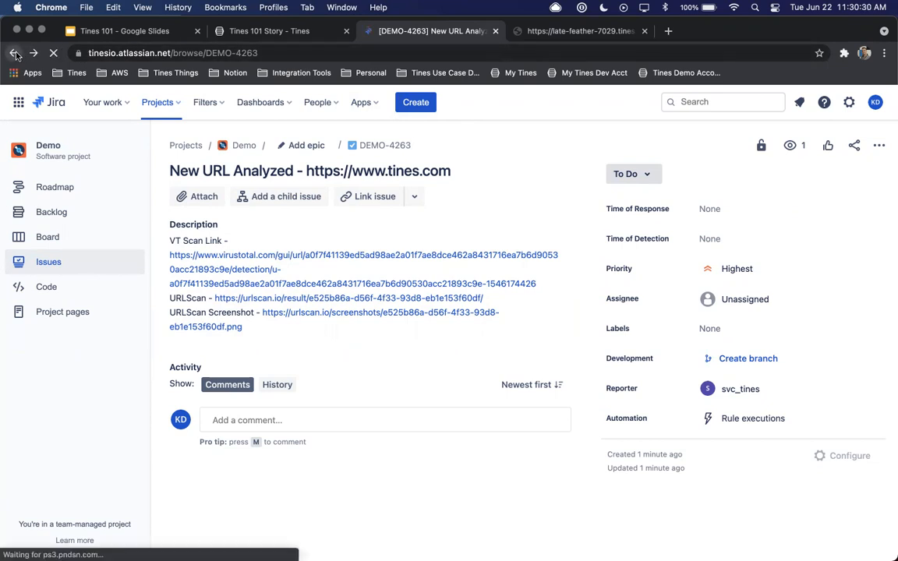
pyautogui.click(34, 53)
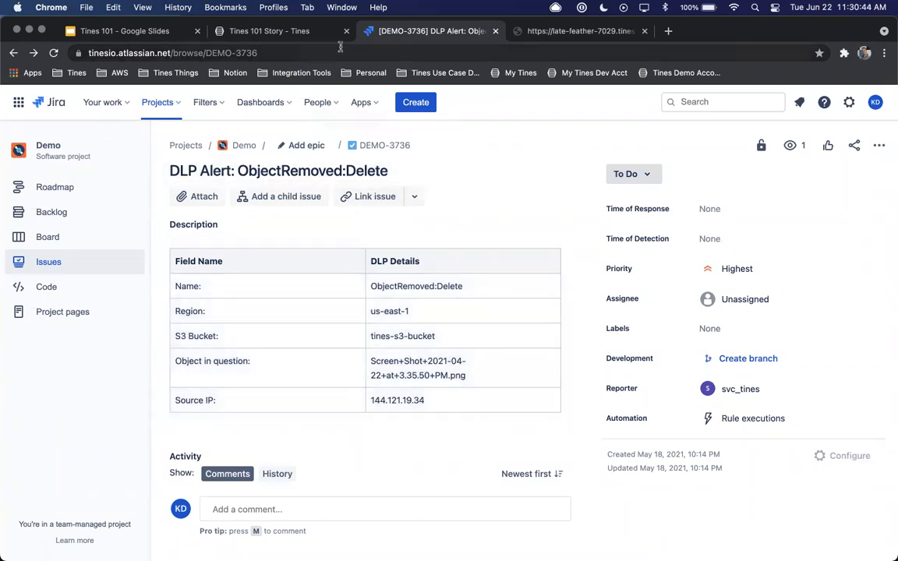
pyautogui.click(246, 52)
pyautogui.click(248, 53)
pyautogui.moveTo(235, 53); pyautogui.dragTo(287, 53)
pyautogui.press('super+c')
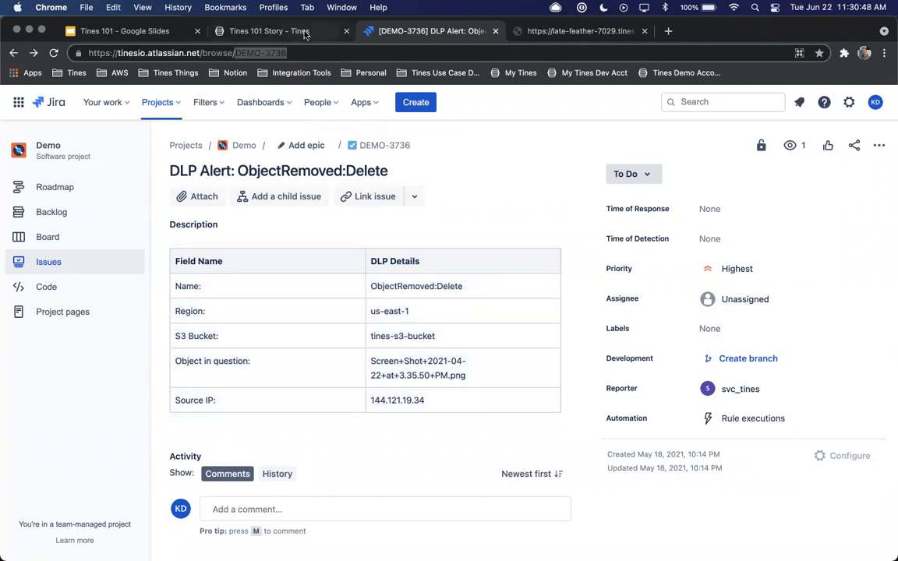
# In the Tines 101 Story, search the templates for "get iss" and add Atlassian's Get Issue in Jira to the canvas
pyautogui.click(305, 34)
pyautogui.click(448, 138)
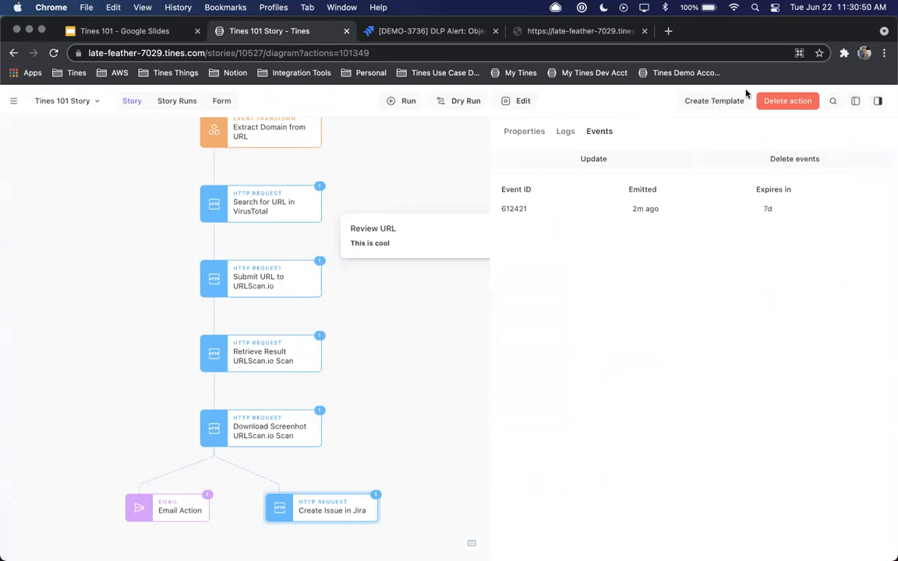
pyautogui.click(854, 102)
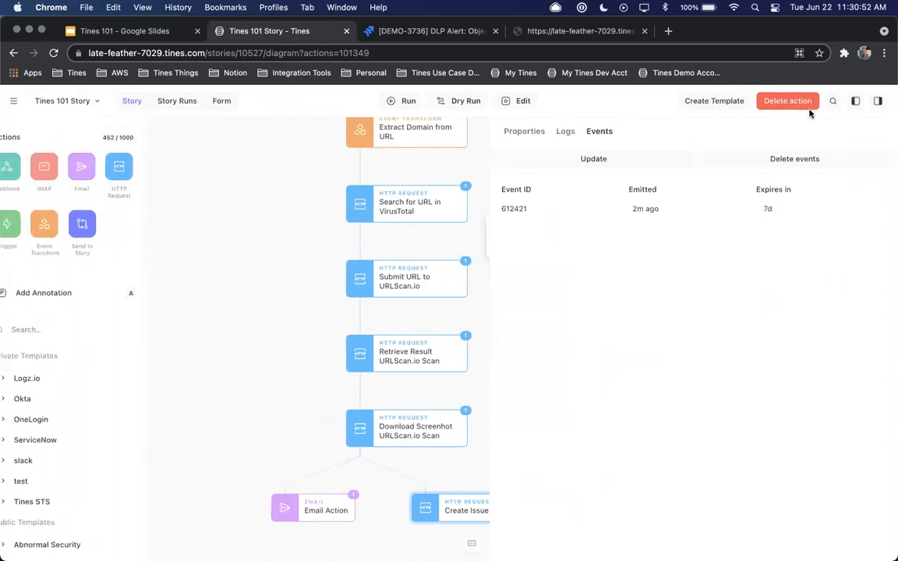
pyautogui.write('get iss')
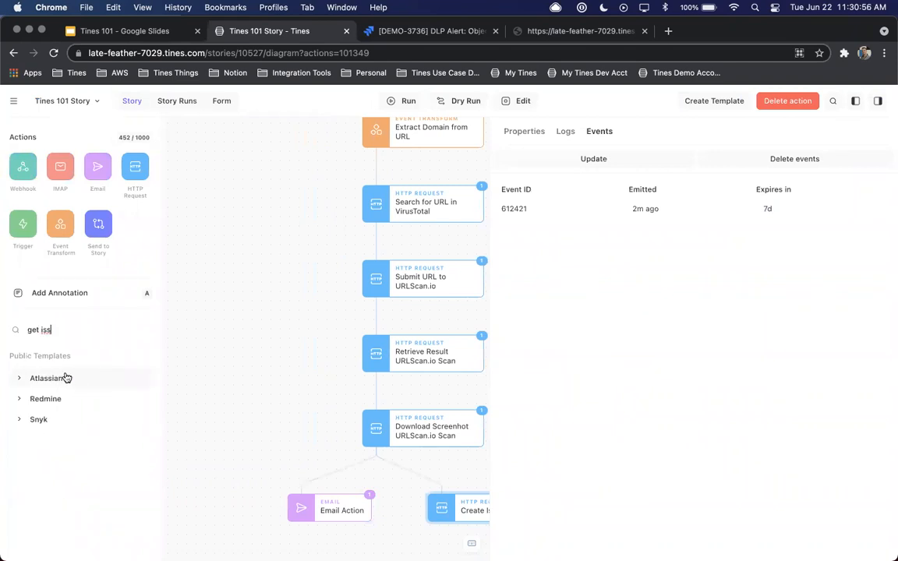
pyautogui.click(64, 377)
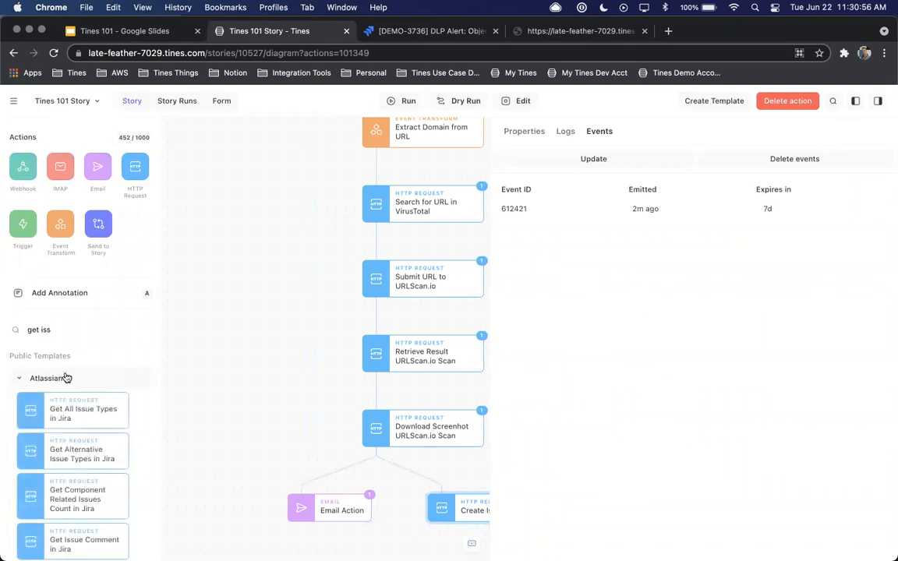
pyautogui.scroll(-5, 69, 401)
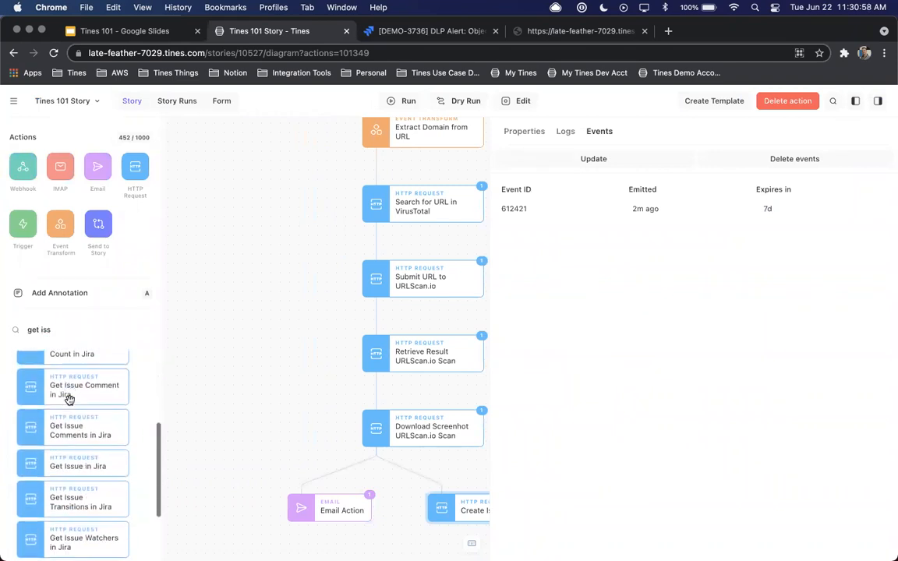
pyautogui.moveTo(69, 400); pyautogui.dragTo(262, 285)
# Configure Get Issue in Jira to use the jira_demo credential and put DEMO-3736 as the issue key in its URL
pyautogui.click(533, 134)
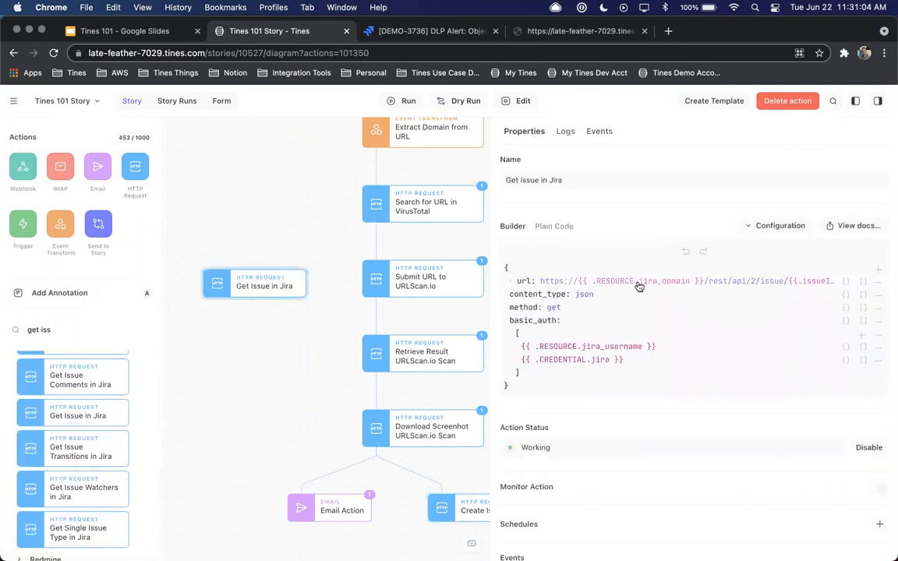
pyautogui.write('a')
pyautogui.click(612, 373)
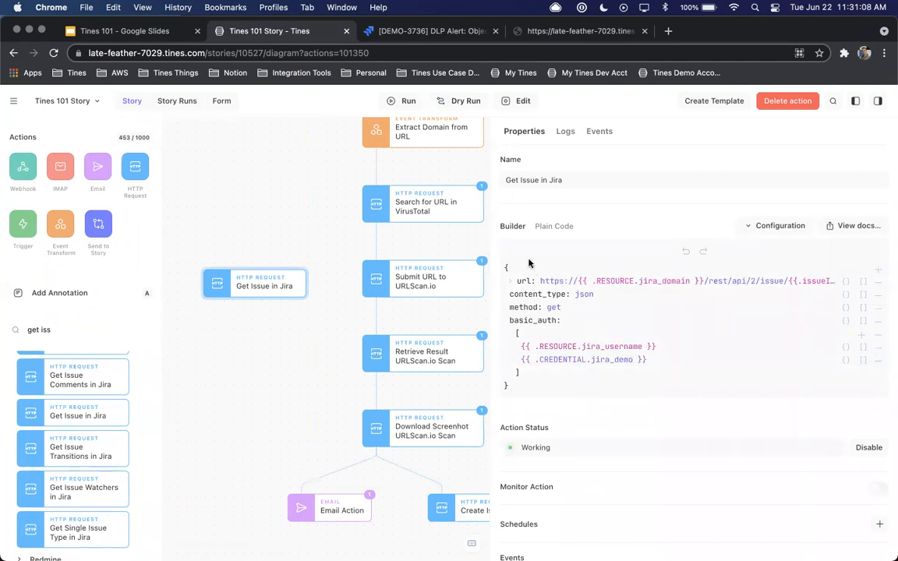
pyautogui.moveTo(491, 238); pyautogui.dragTo(343, 262)
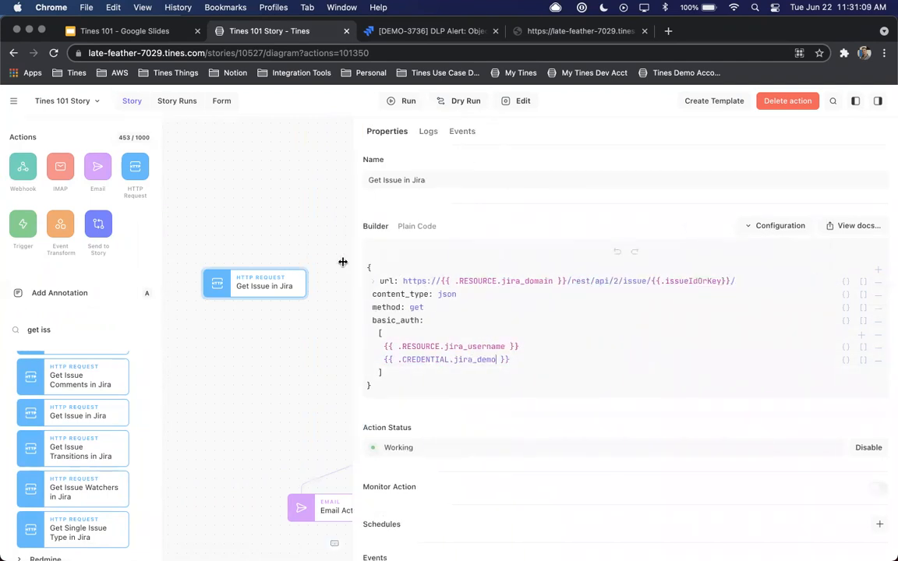
pyautogui.click(673, 282)
pyautogui.keyDown('shift'); pyautogui.click(618, 300); pyautogui.keyUp('shift')
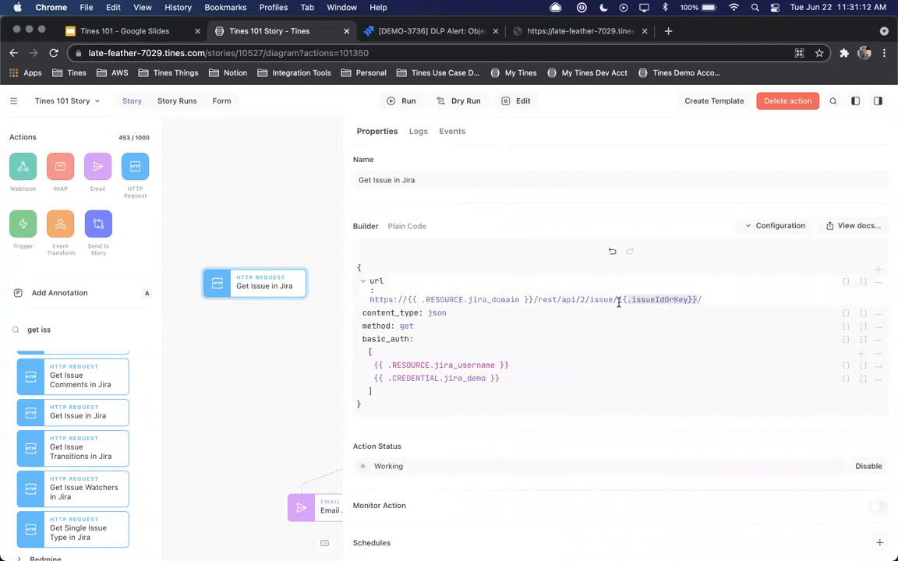
pyautogui.press('super+v')
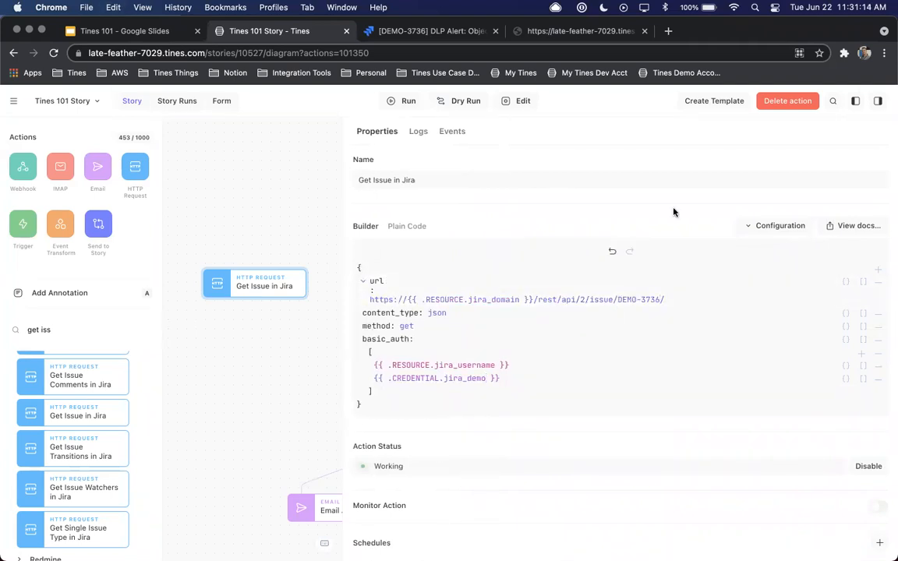
# Move the Get Issue in Jira action directly beneath Create Issue in Jira in the story diagram
pyautogui.click(299, 252)
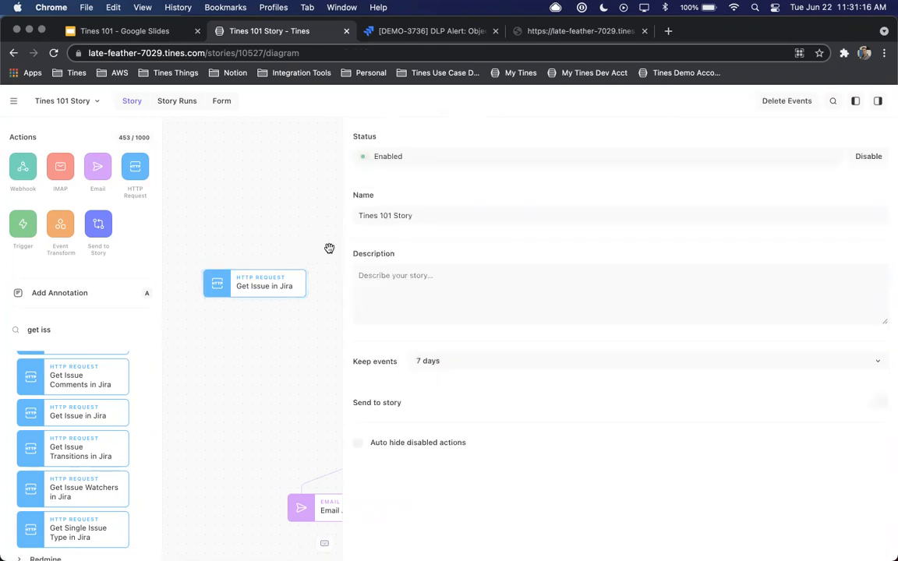
pyautogui.moveTo(344, 244); pyautogui.dragTo(559, 286)
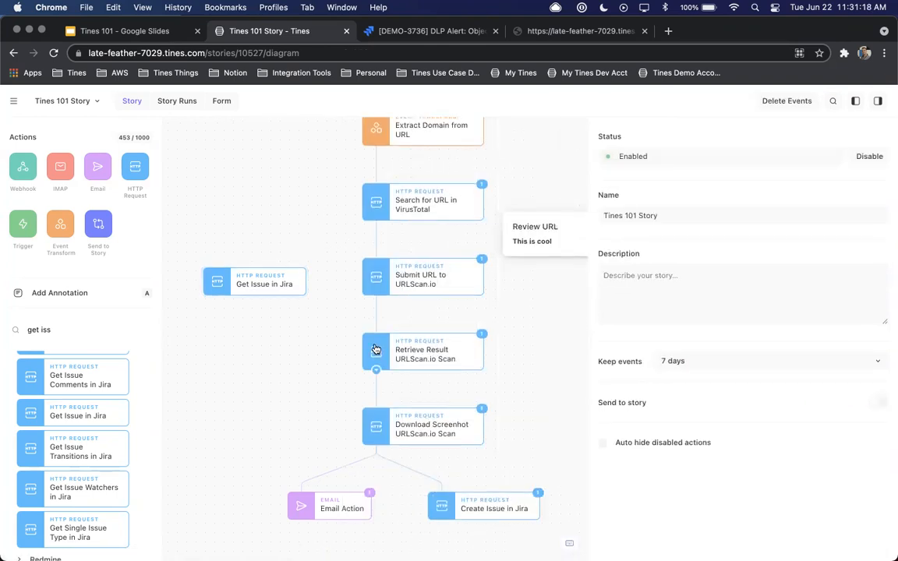
pyautogui.scroll(-4, 371, 344)
pyautogui.moveTo(302, 140); pyautogui.dragTo(506, 394)
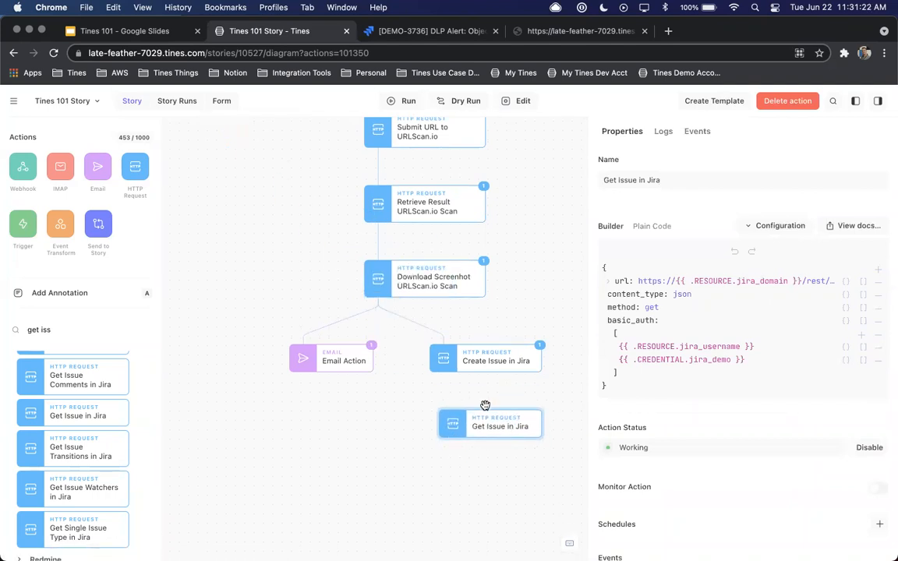
# Run Get Issue in Jira and open its emitted event, expanding the response body and the issue fields
pyautogui.moveTo(480, 367)
pyautogui.click(404, 102)
pyautogui.click(704, 131)
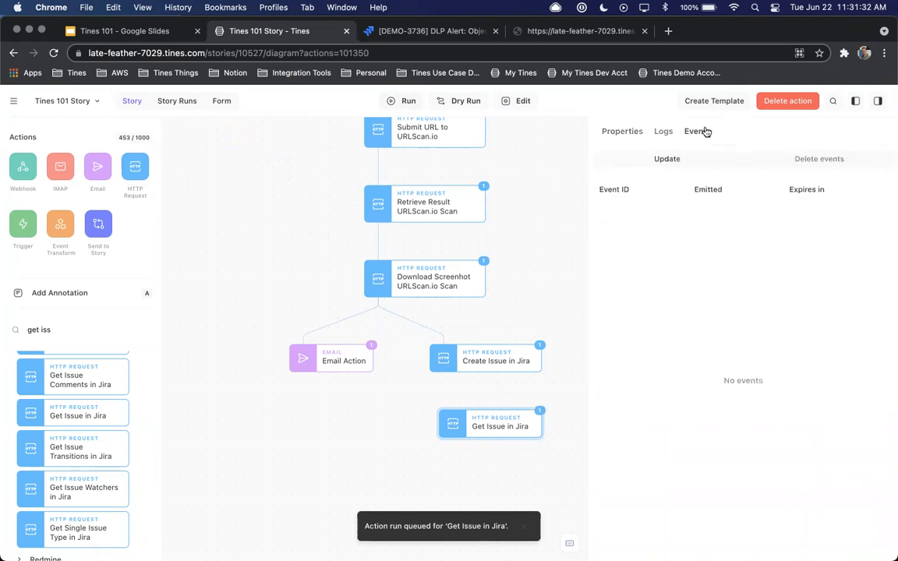
pyautogui.click(631, 206)
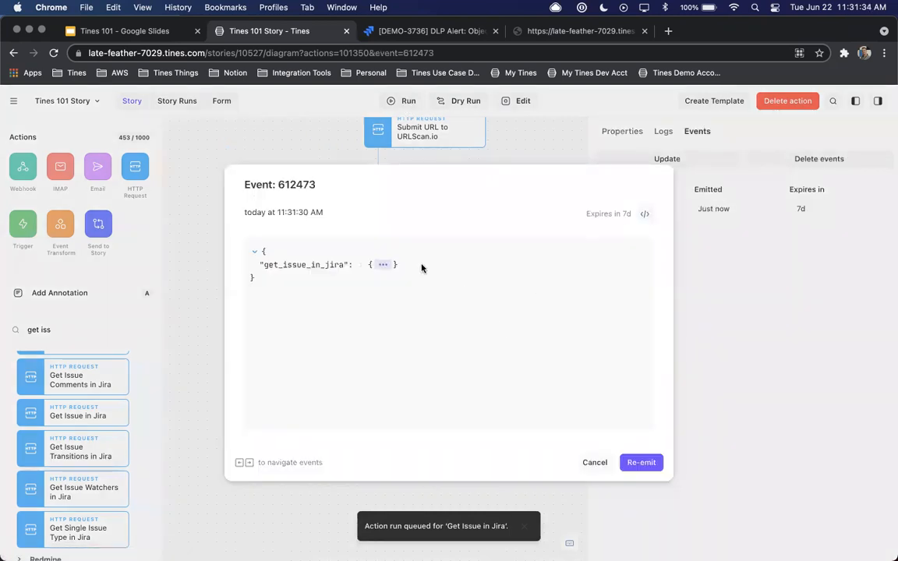
pyautogui.click(383, 264)
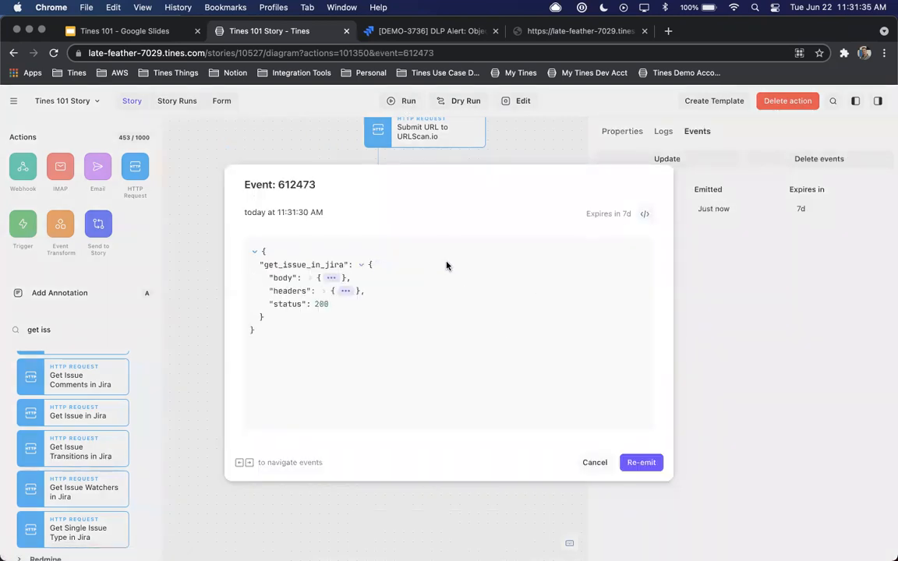
pyautogui.click(333, 277)
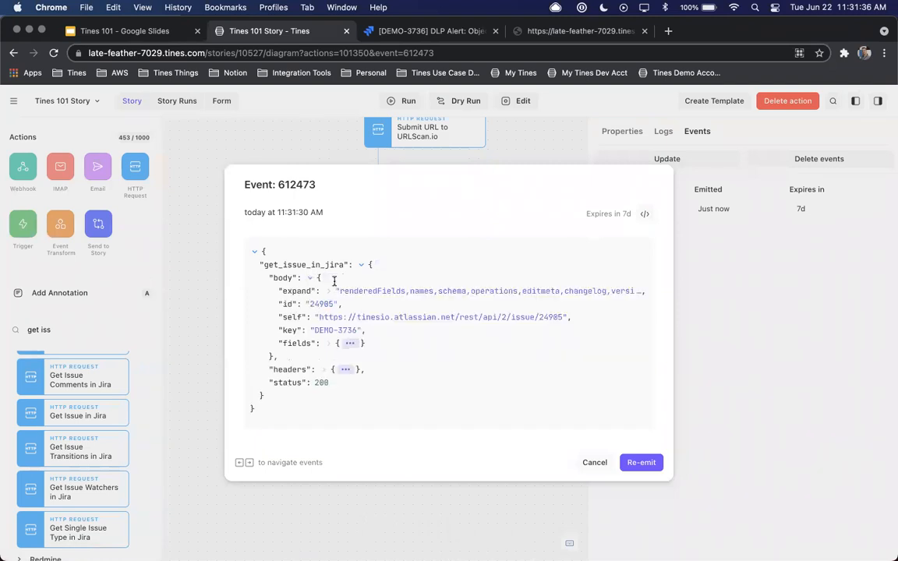
pyautogui.click(350, 343)
# Look through the returned issue fields, expand the description to read its table markup, and close the event
pyautogui.scroll(-10, 432, 293)
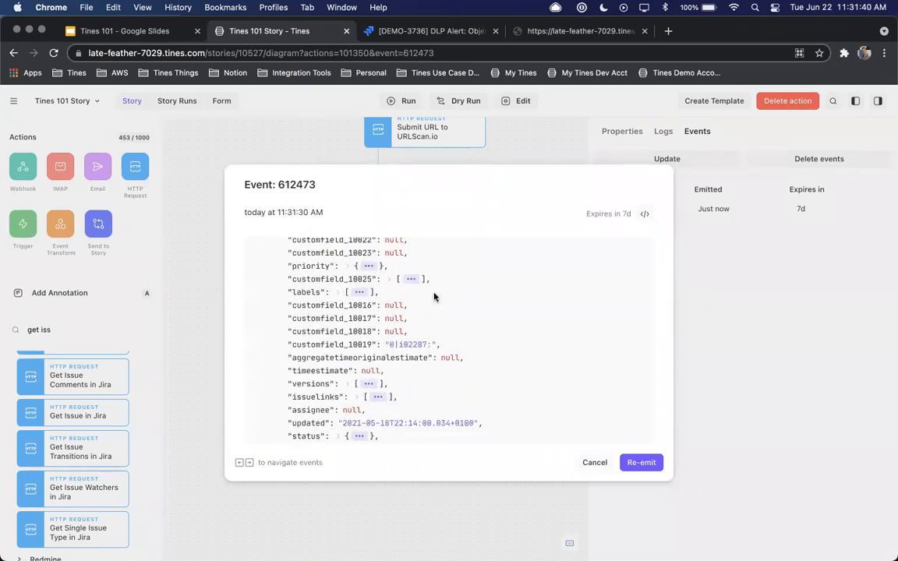
pyautogui.scroll(-10, 434, 296)
pyautogui.scroll(-10, 434, 297)
pyautogui.scroll(5, 434, 296)
pyautogui.scroll(8, 434, 297)
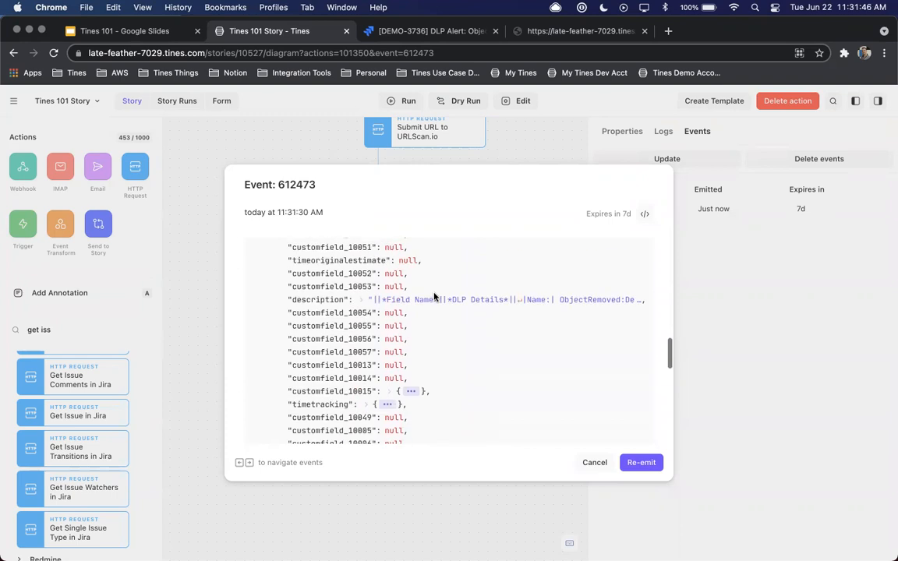
pyautogui.scroll(2, 434, 296)
pyautogui.click(362, 328)
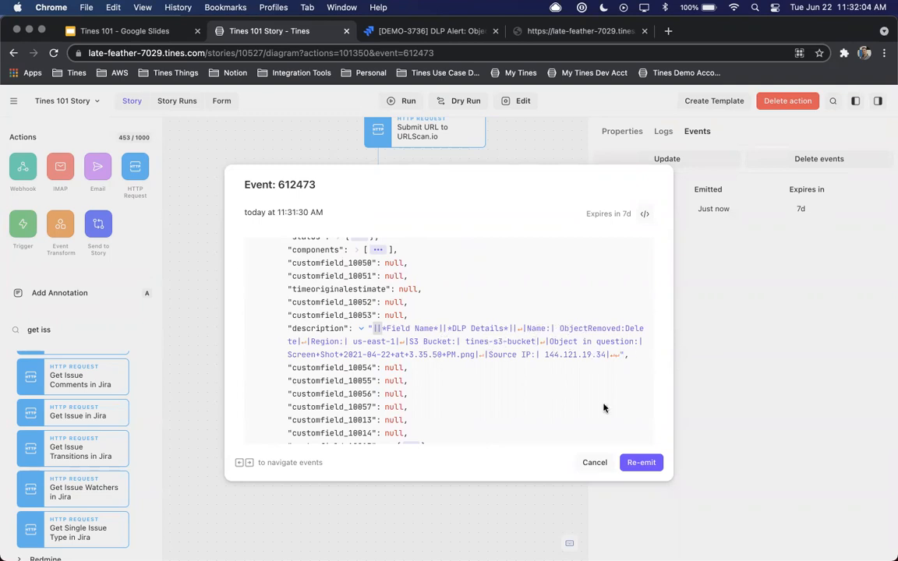
pyautogui.click(595, 462)
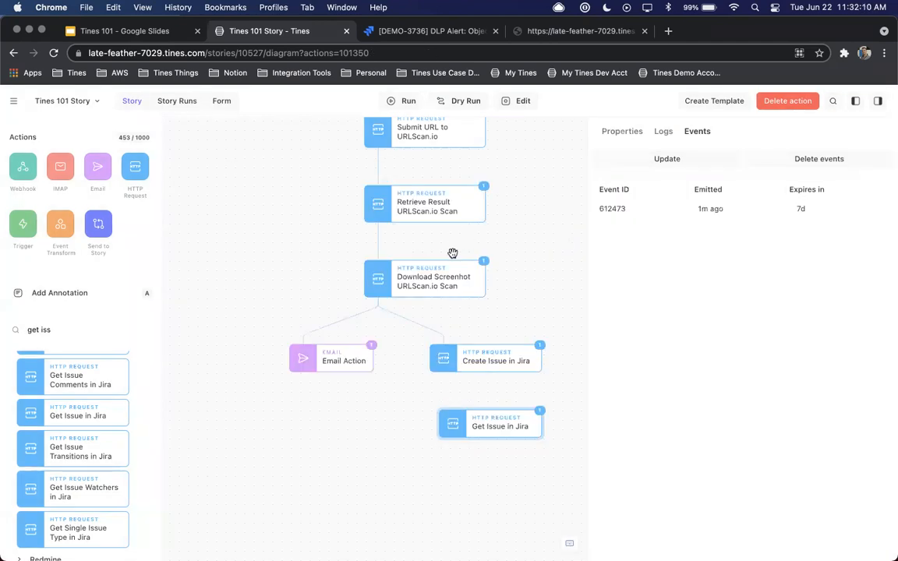
# Delete the Get Issue in Jira action from the story
pyautogui.click(628, 134)
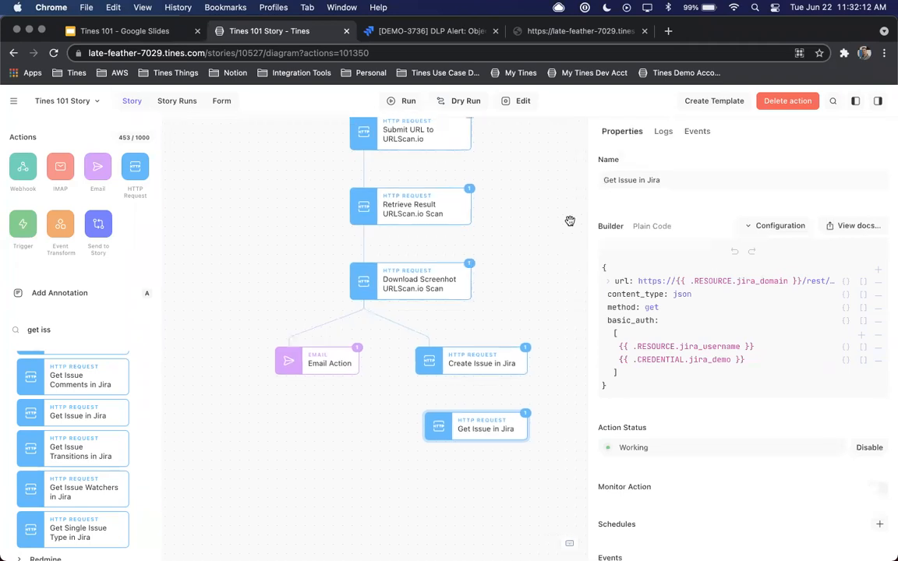
pyautogui.press('Delete')
pyautogui.scroll(5, 570, 221)
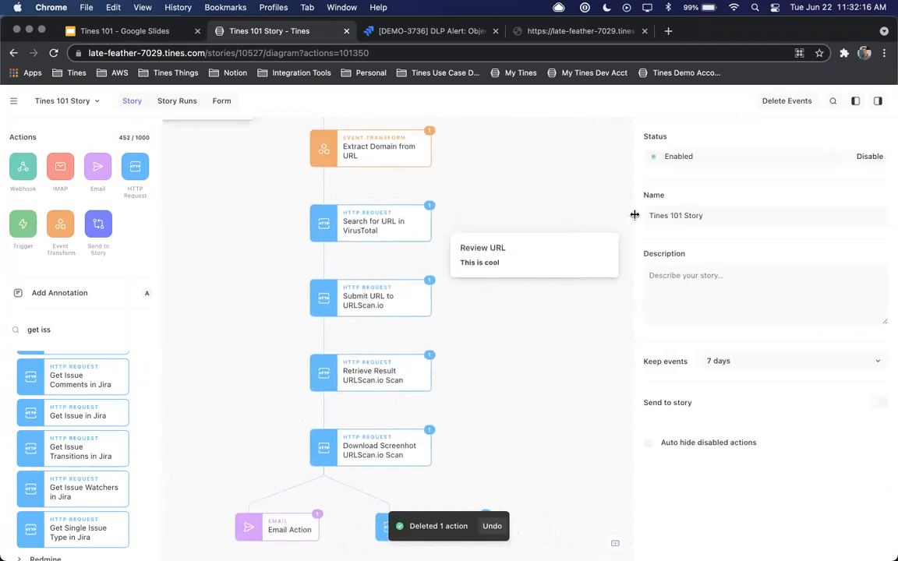
pyautogui.scroll(3, 474, 188)
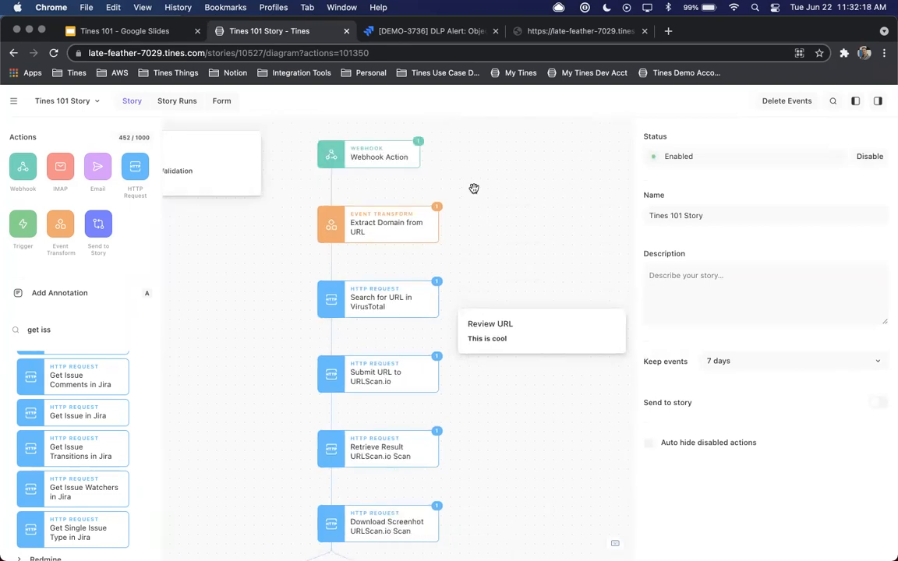
# Review the Webhook Action, the My First Story note and Extract Domain from URL at the start of the story
pyautogui.click(383, 156)
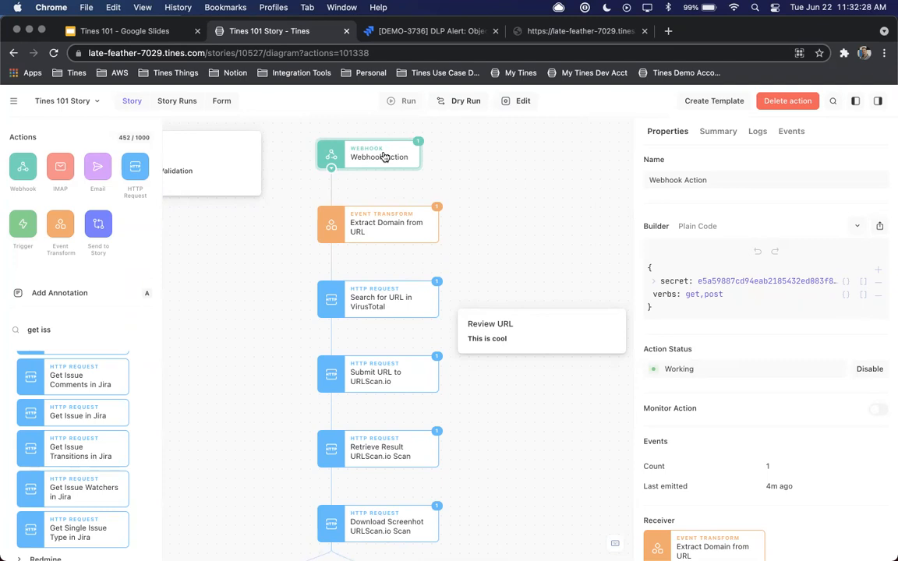
pyautogui.hscroll(-5, 383, 157)
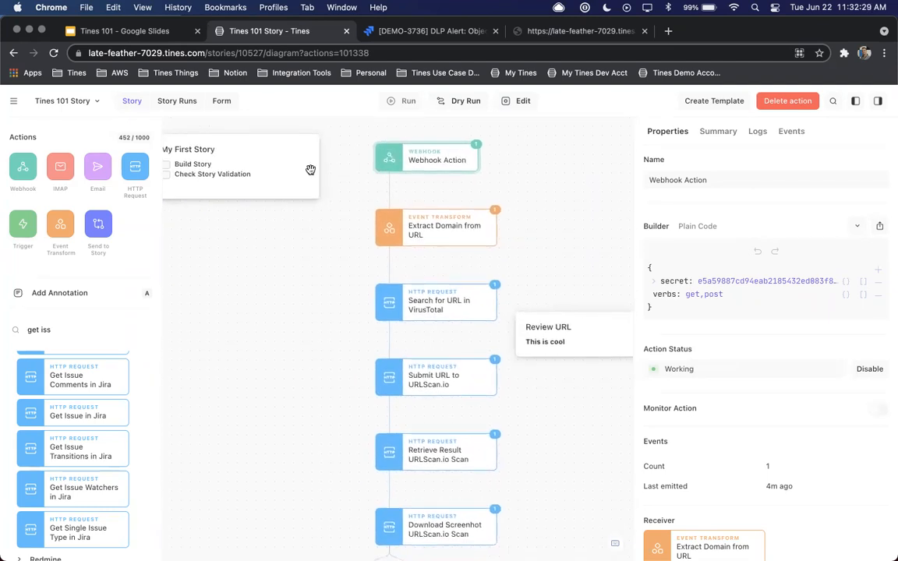
pyautogui.click(193, 172)
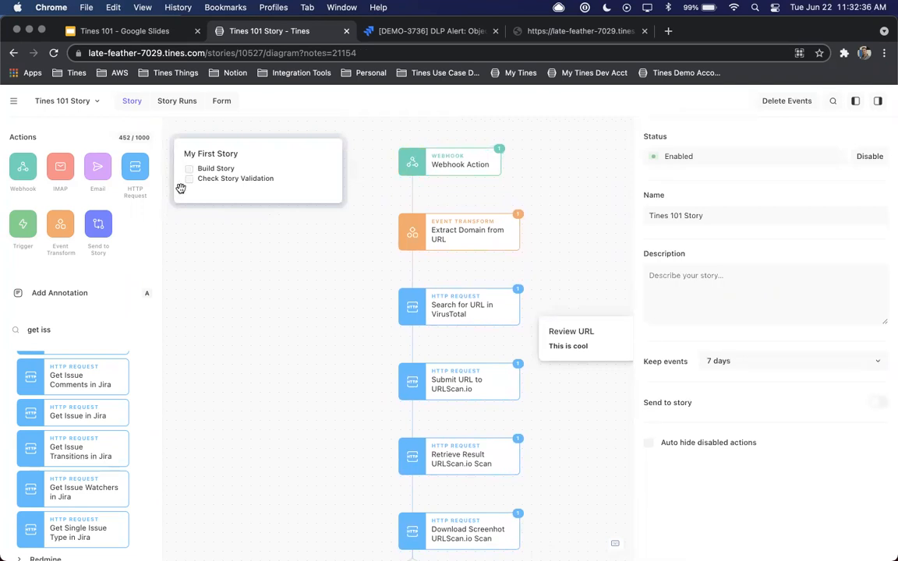
pyautogui.click(411, 247)
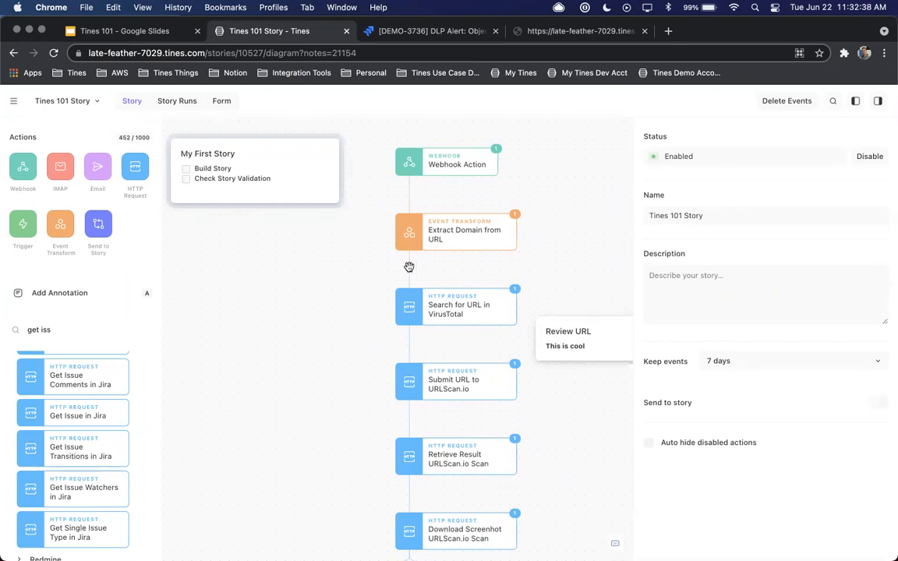
# Move the Review URL annotation down so it sits beside Submit URL to URLScan.io
pyautogui.scroll(-3, 565, 259)
pyautogui.click(577, 261)
pyautogui.moveTo(579, 265); pyautogui.dragTo(574, 321)
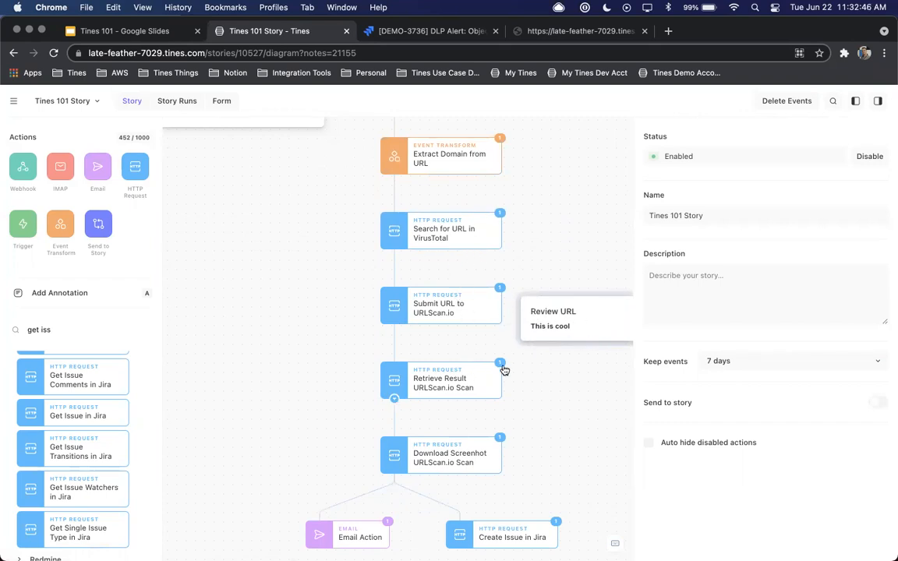
# Review the Email Action, switch to Gmail and open the URLScan screenshot linked in the analysis email
pyautogui.scroll(-5, 503, 370)
pyautogui.hscroll(2, 499, 366)
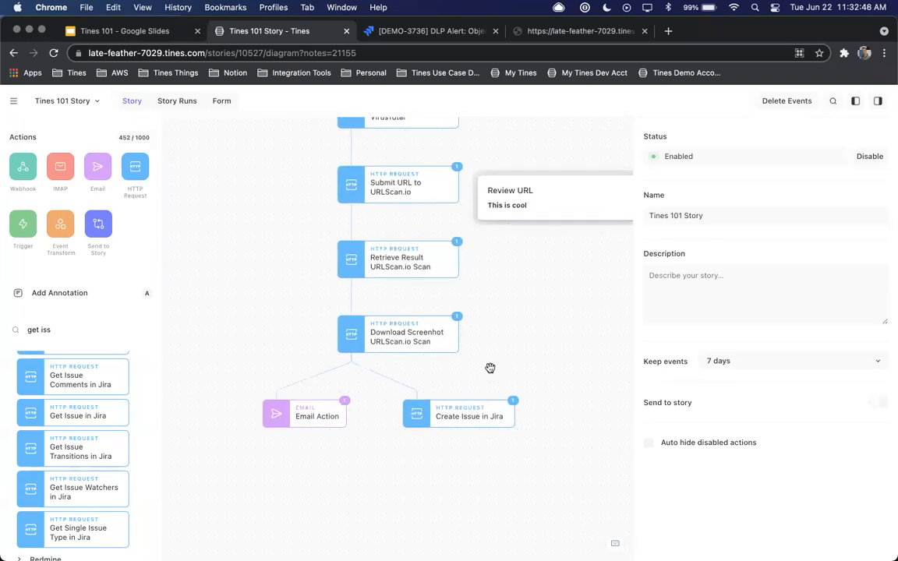
pyautogui.click(306, 414)
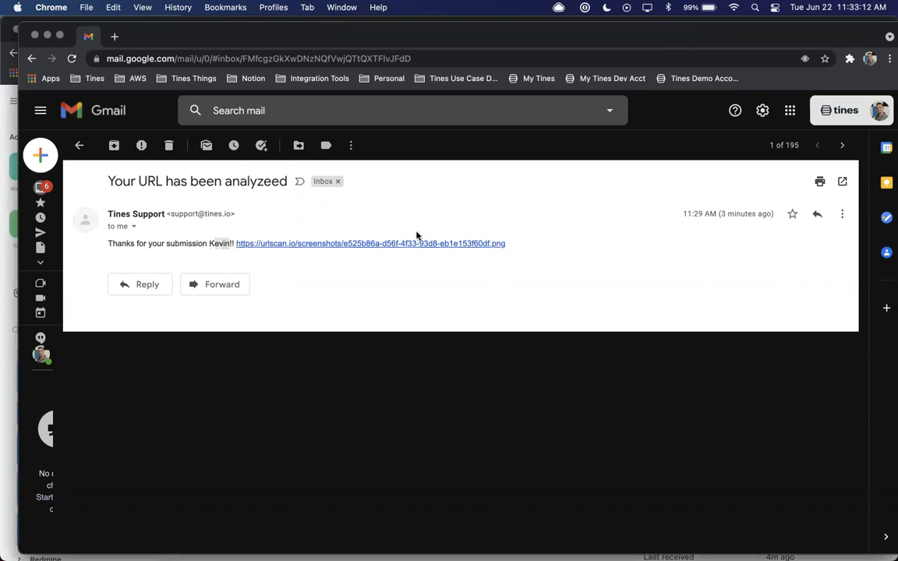
pyautogui.click(390, 244)
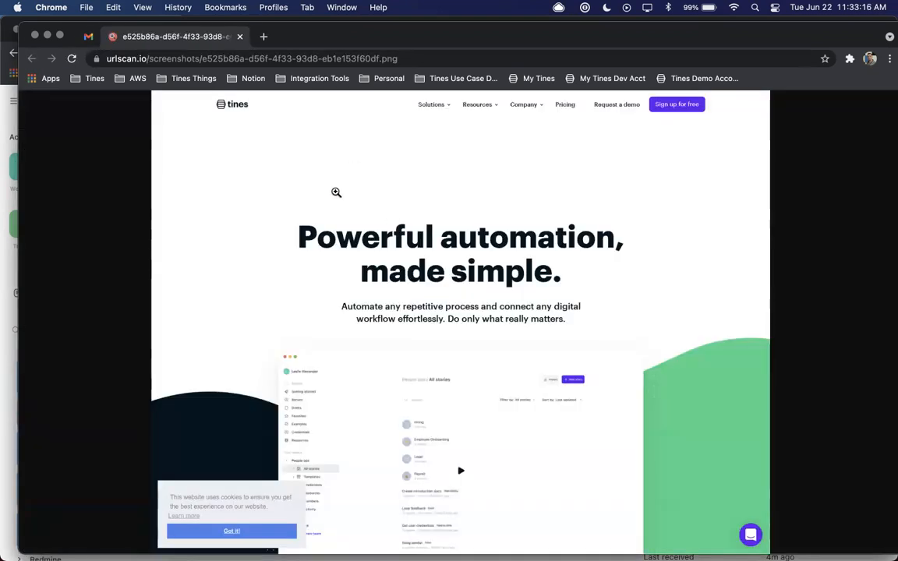
# Close the URLScan screenshot and the Gmail window, and review the Tines 101 Story down to Email Action and Create Issue in Jira
pyautogui.click(239, 36)
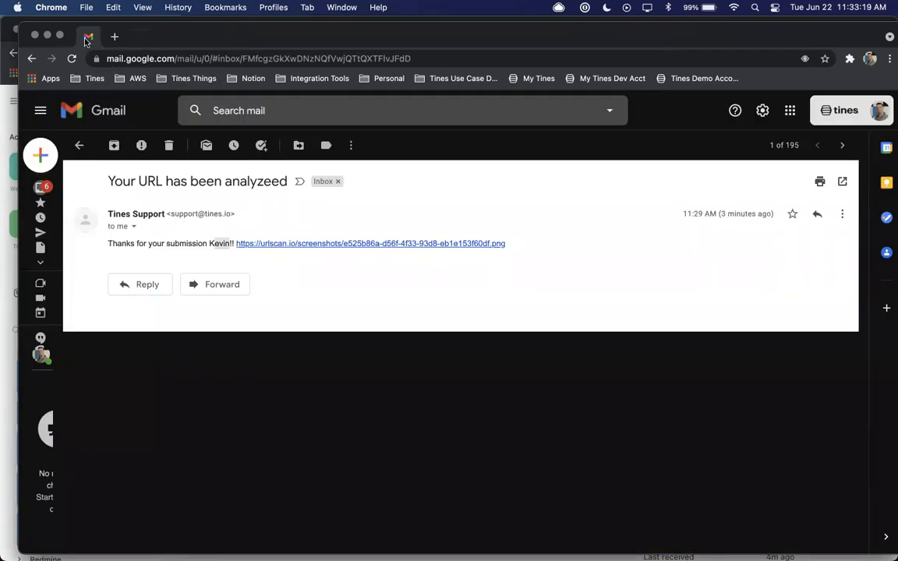
pyautogui.click(34, 35)
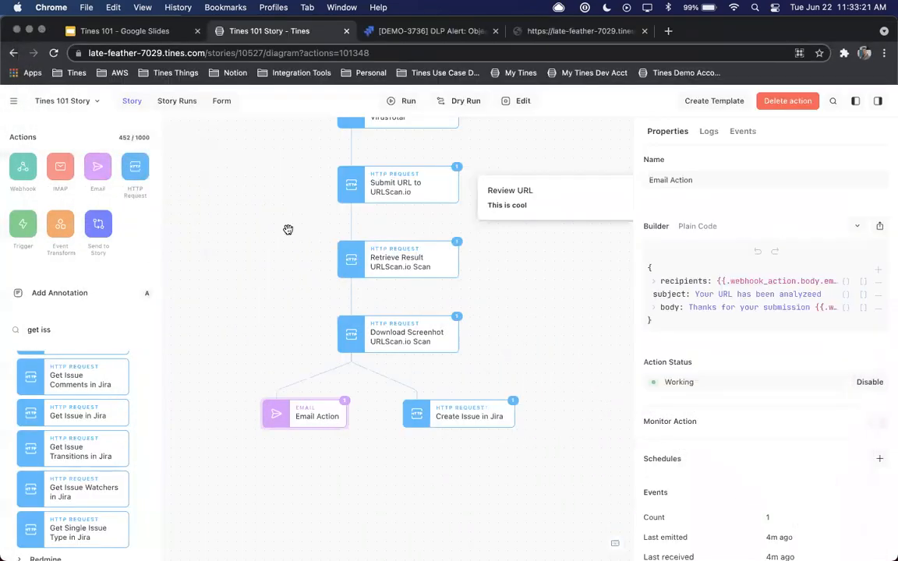
pyautogui.scroll(5, 289, 291)
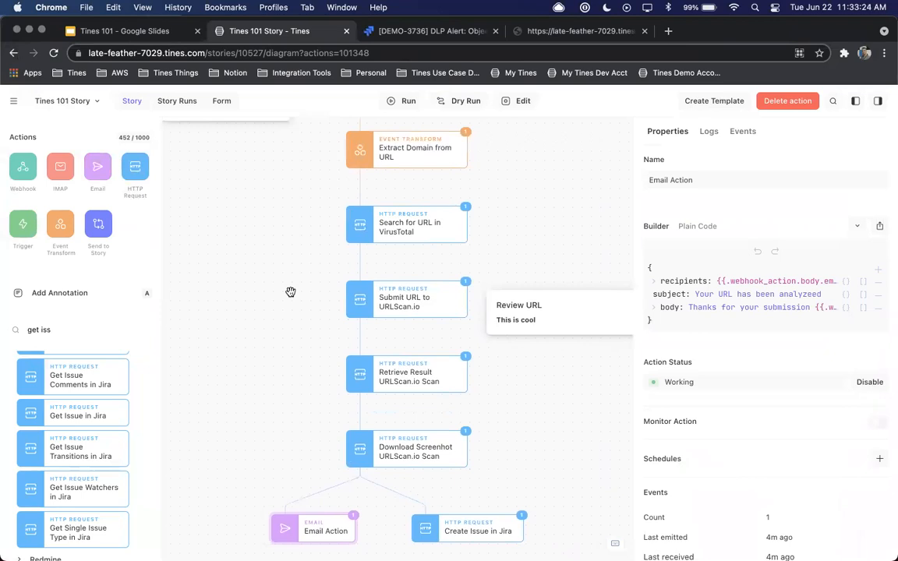
pyautogui.scroll(4, 290, 292)
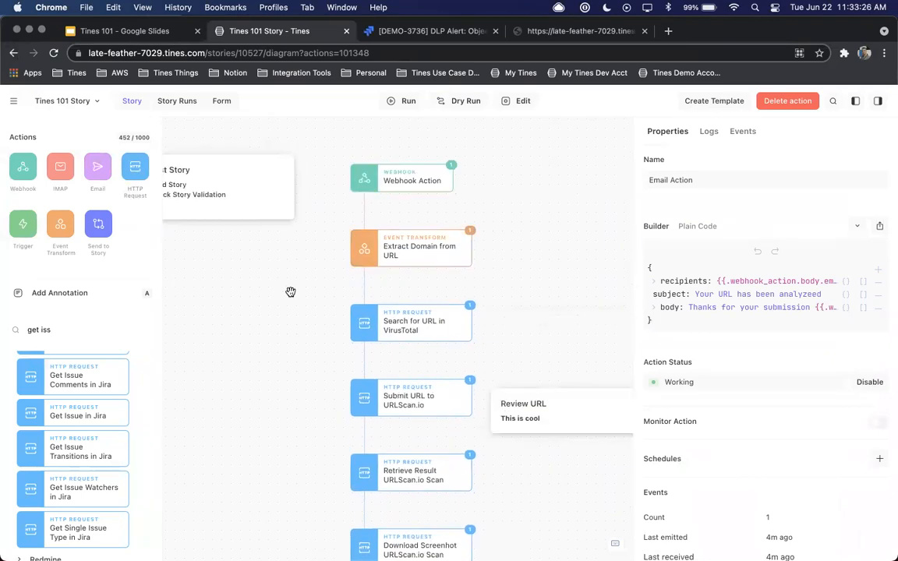
pyautogui.scroll(-2, 326, 257)
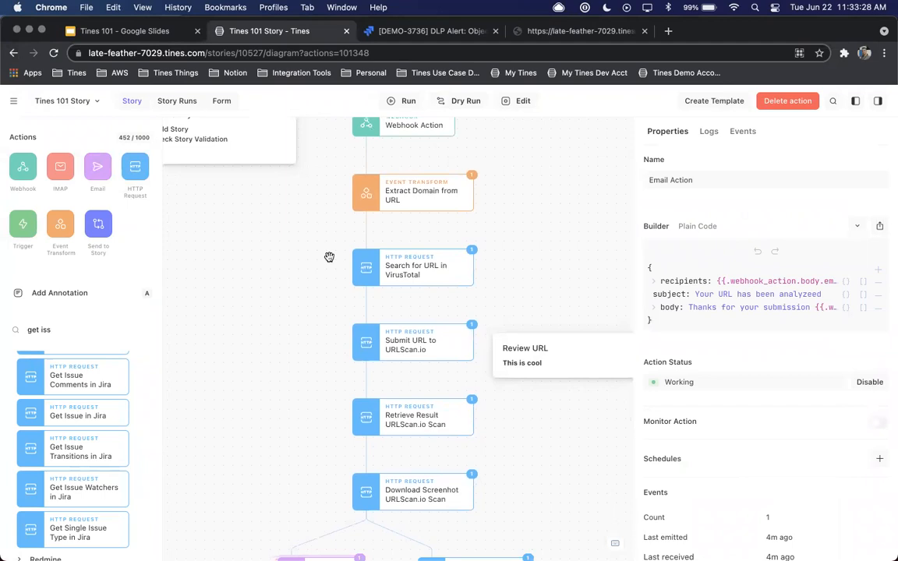
pyautogui.scroll(-2, 329, 257)
pyautogui.hscroll(3, 327, 257)
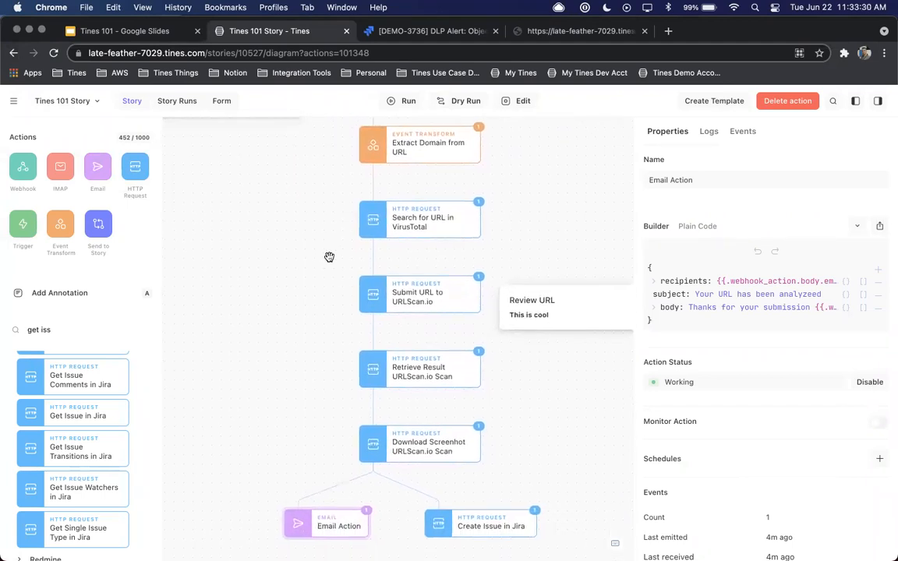
pyautogui.click(460, 528)
pyautogui.click(311, 529)
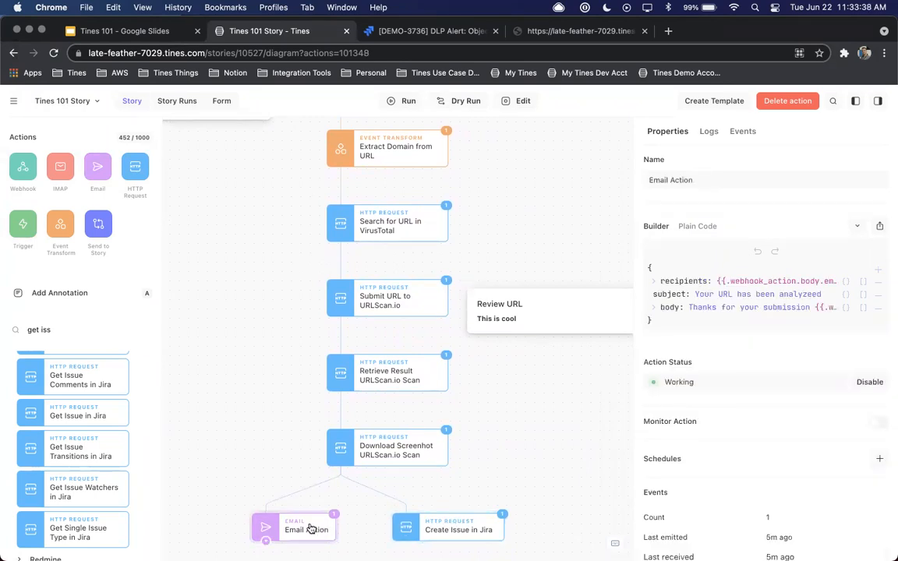
# Open the "[Demo] [Original] Phishing response abuse inbox management" story from the recent stories
pyautogui.click(13, 100)
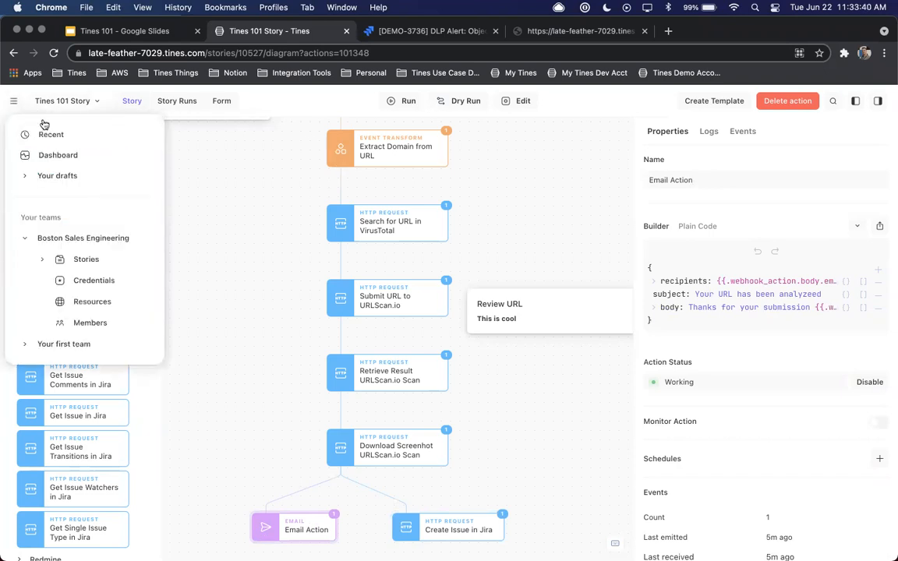
pyautogui.click(44, 127)
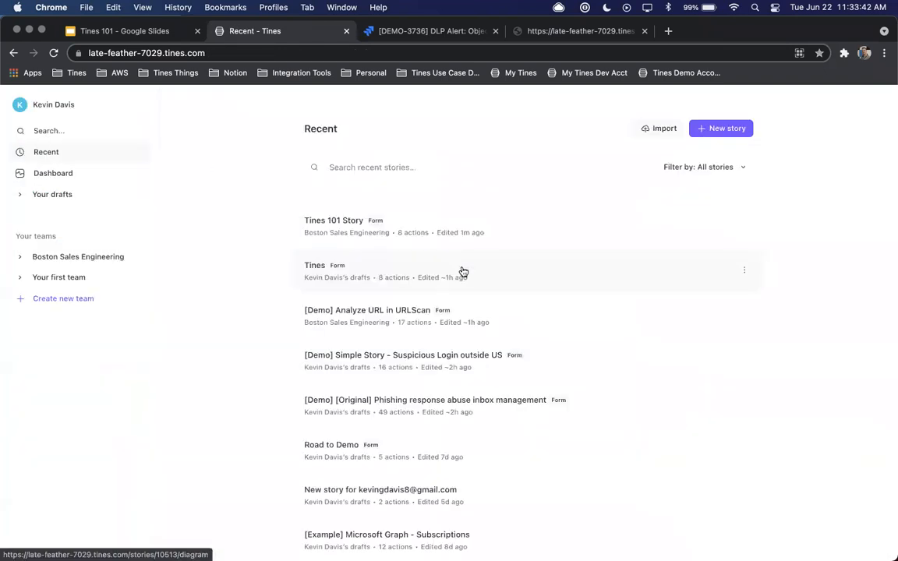
pyautogui.click(456, 400)
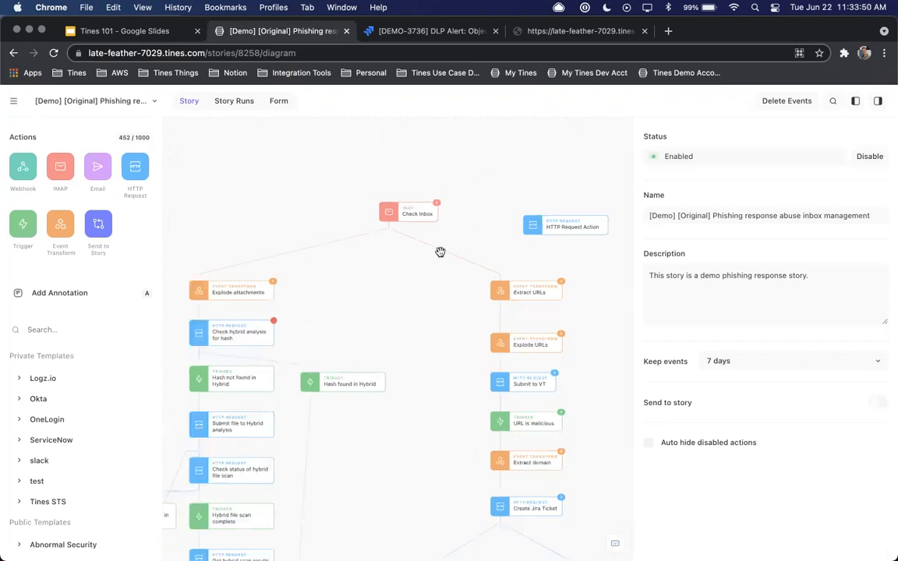
# Examine the phishing story's Extract URLs, Explode attachments, Search SIEM for Visits to Domain and Add Prompts actions
pyautogui.click(536, 272)
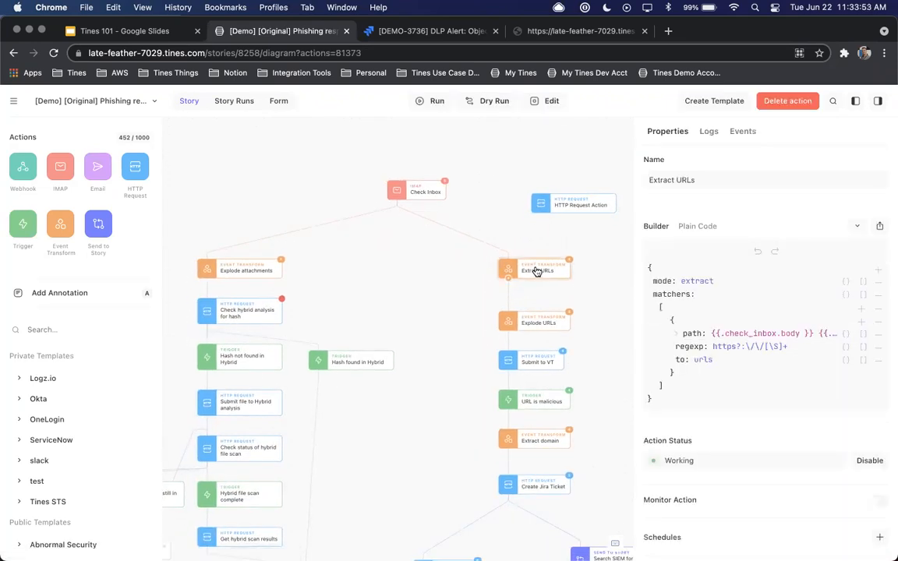
pyautogui.click(225, 269)
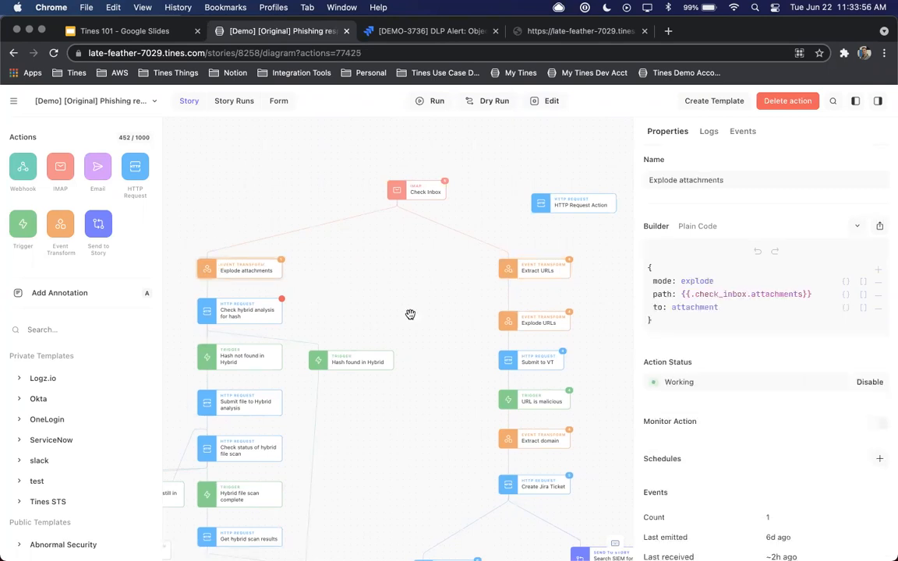
pyautogui.scroll(-10, 410, 314)
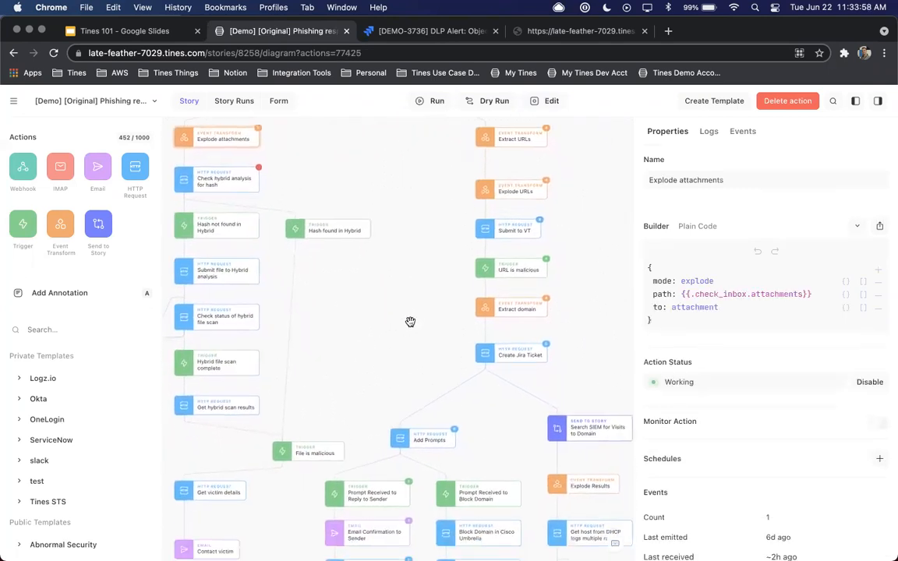
pyautogui.click(532, 292)
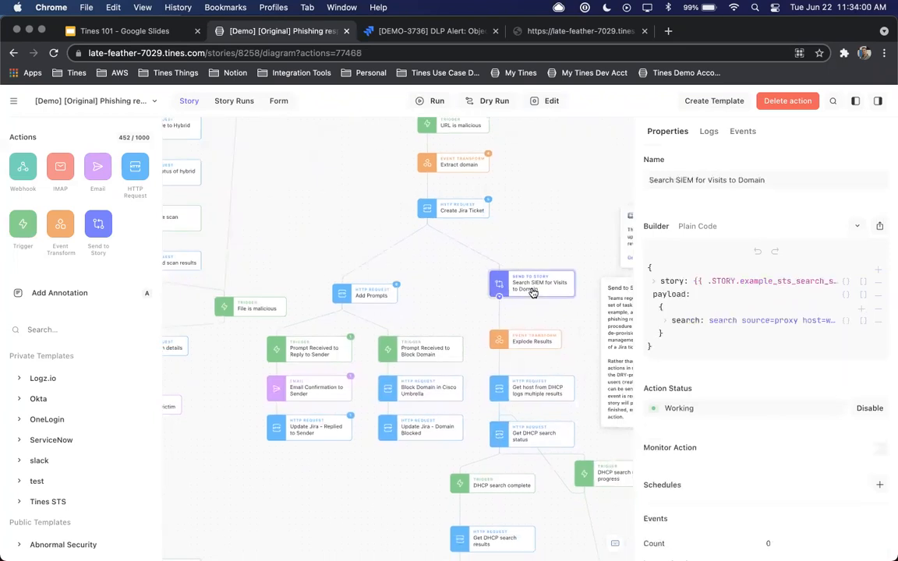
pyautogui.click(373, 296)
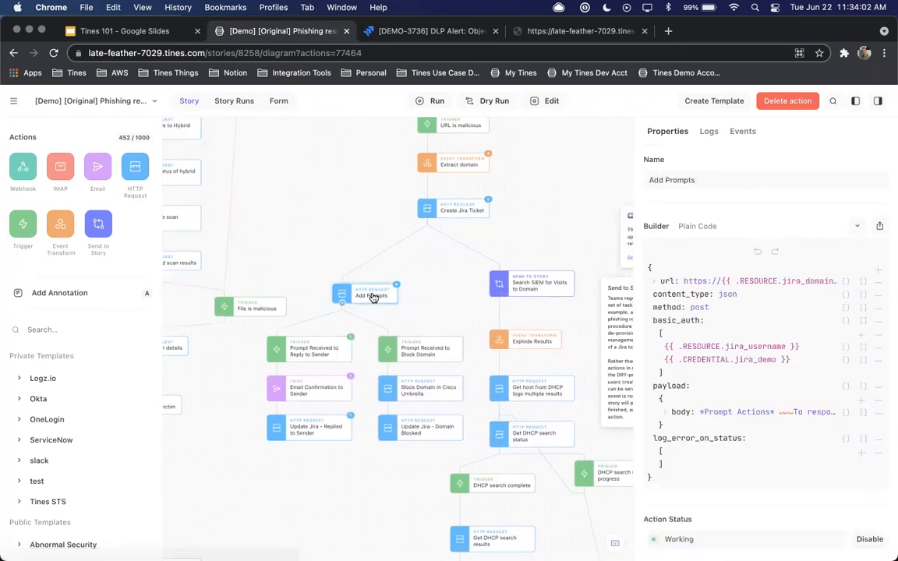
# Review the phishing story's final response chain, from Get OneLogin Cred through Log out victim and Update Jira Victim Found to Update Jira Host Isolated
pyautogui.scroll(-2, 373, 297)
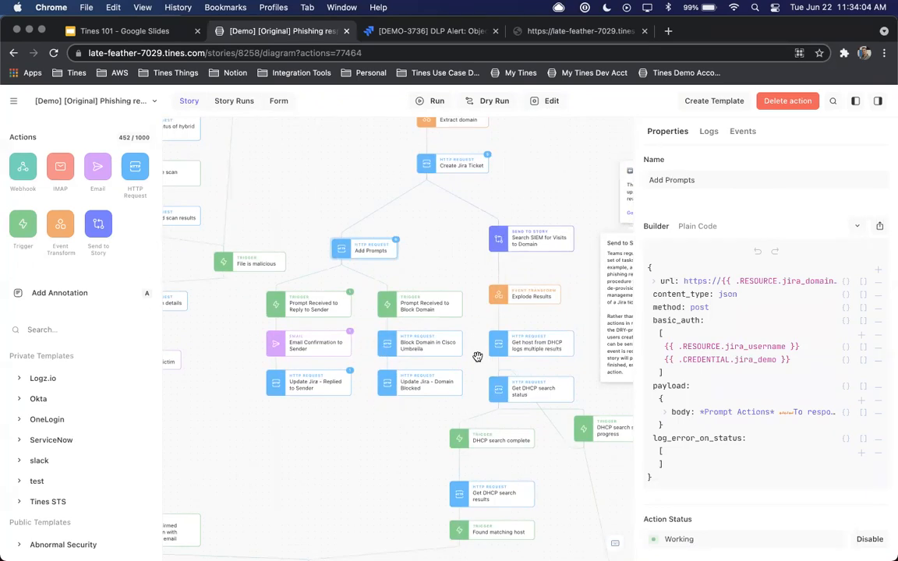
pyautogui.scroll(-6, 477, 401)
pyautogui.hscroll(-4, 478, 402)
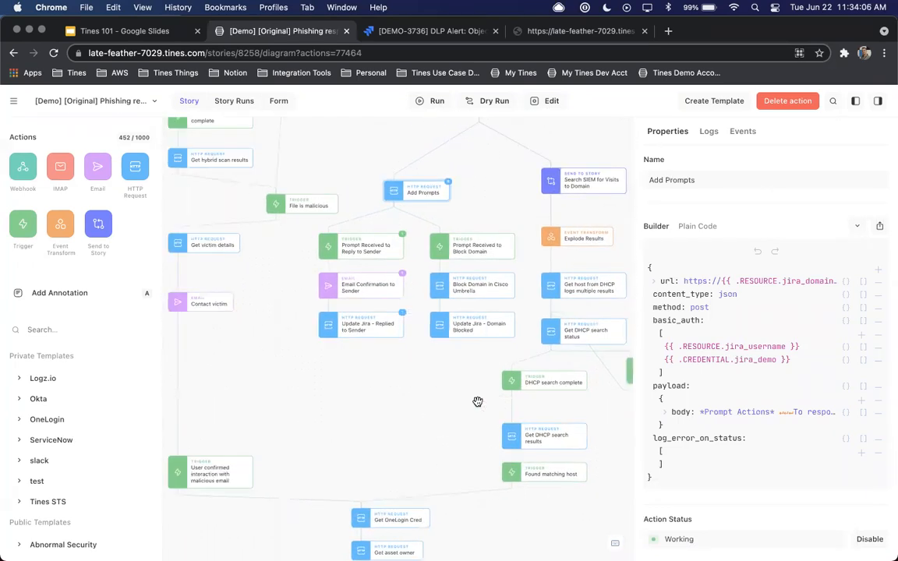
pyautogui.scroll(-10, 482, 434)
pyautogui.hscroll(1, 482, 434)
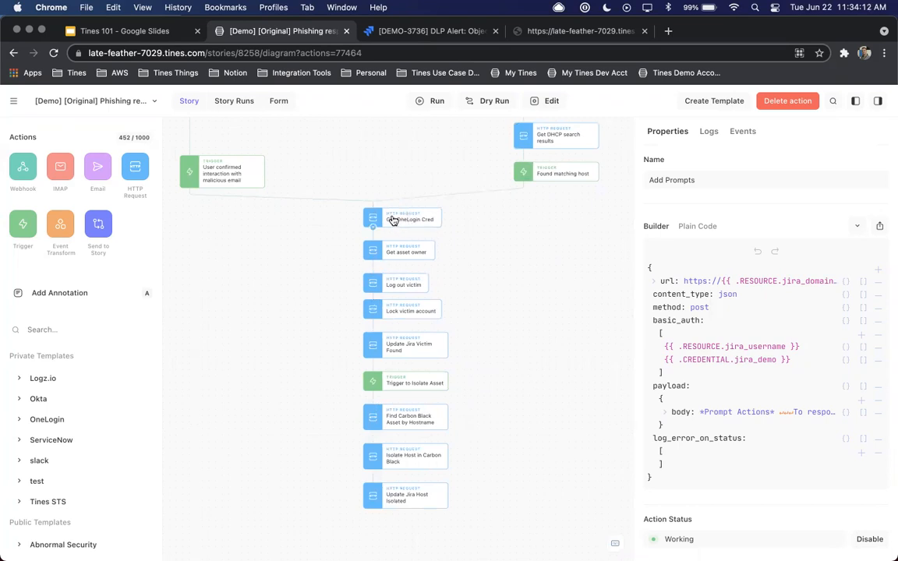
pyautogui.click(395, 220)
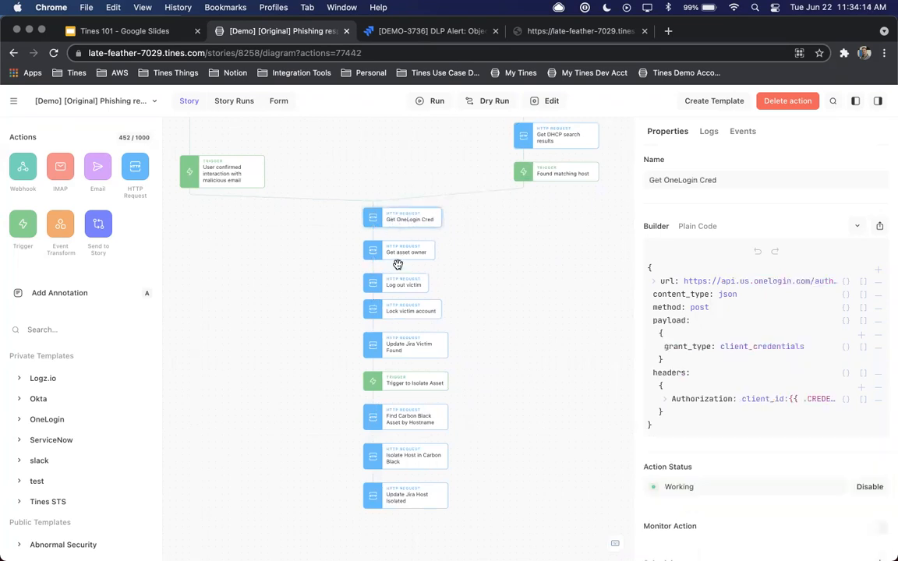
pyautogui.click(399, 312)
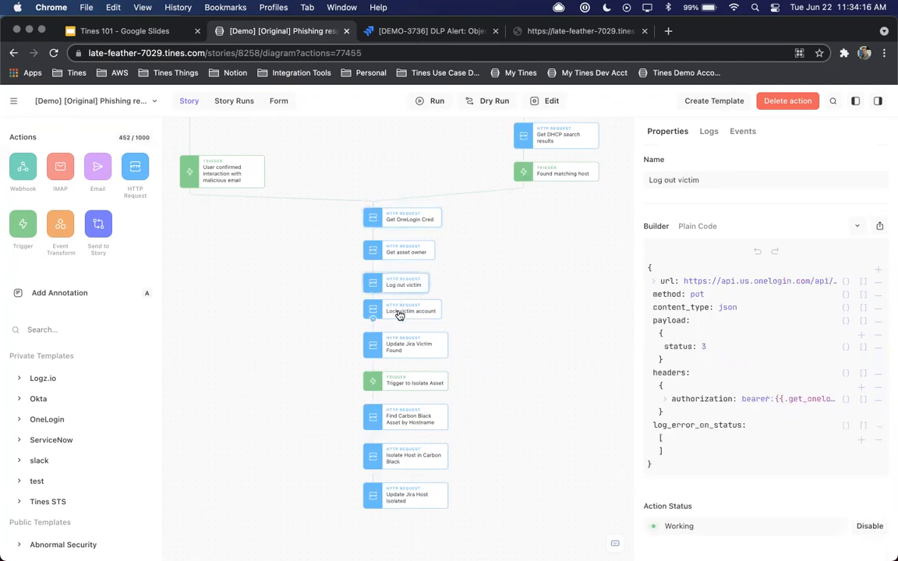
pyautogui.click(408, 348)
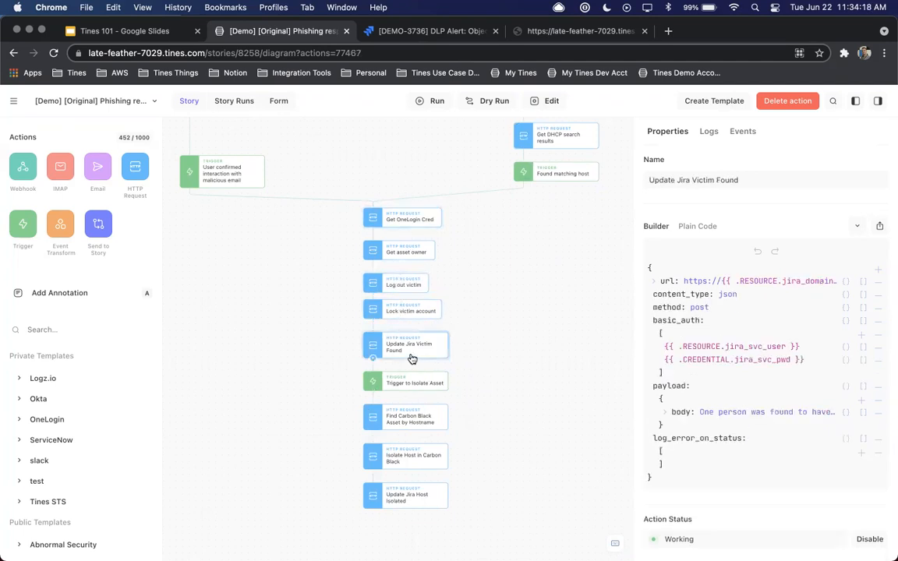
pyautogui.click(411, 399)
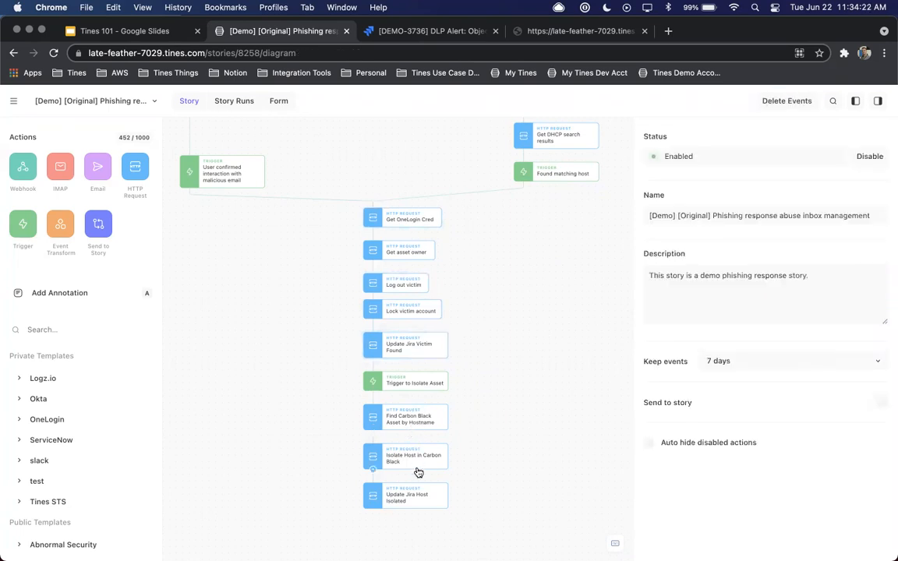
pyautogui.click(415, 502)
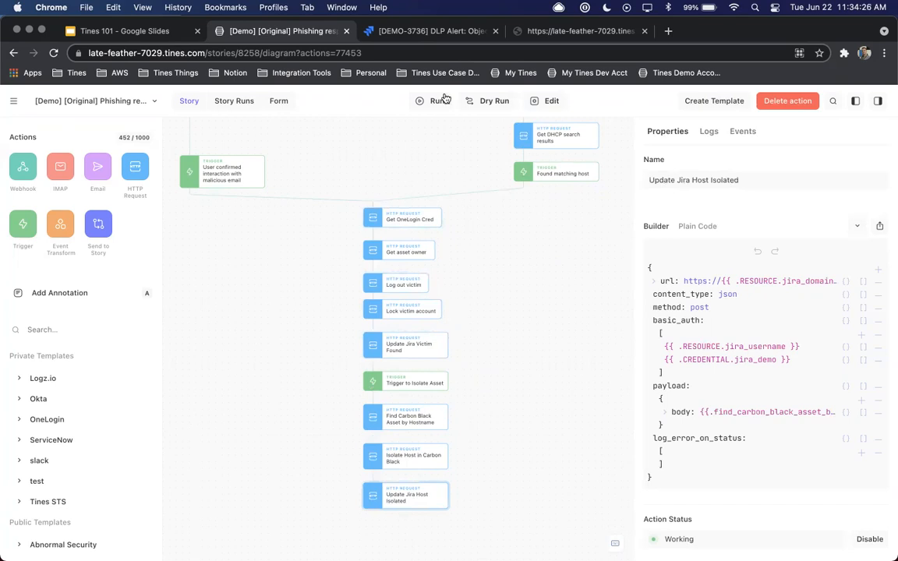
# Go to the tines.com website in the current browser tab
pyautogui.click(418, 55)
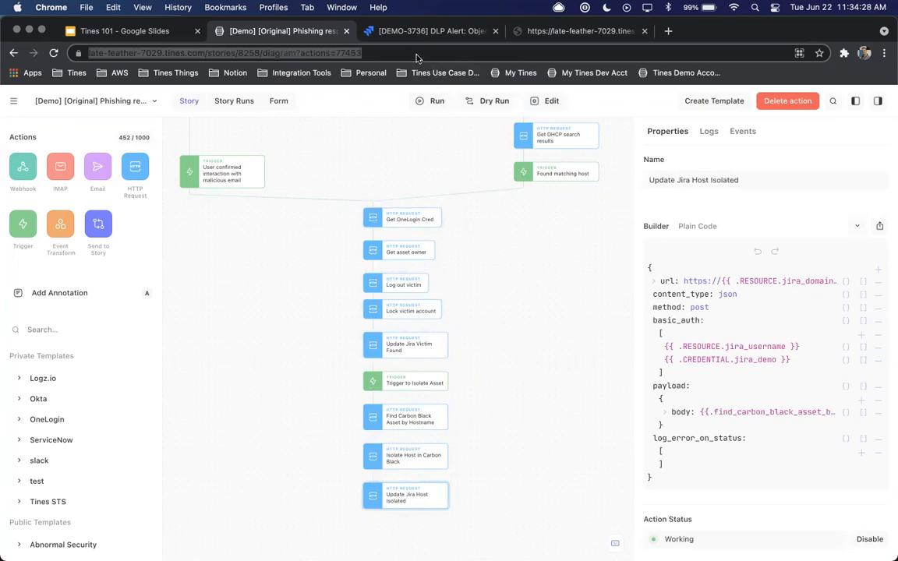
pyautogui.write('tines.')
pyautogui.press('Return')
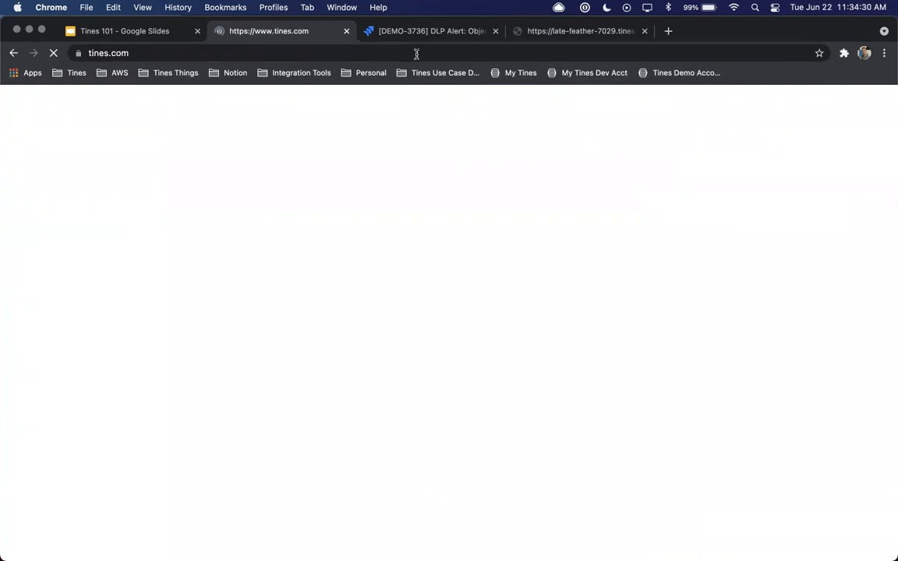